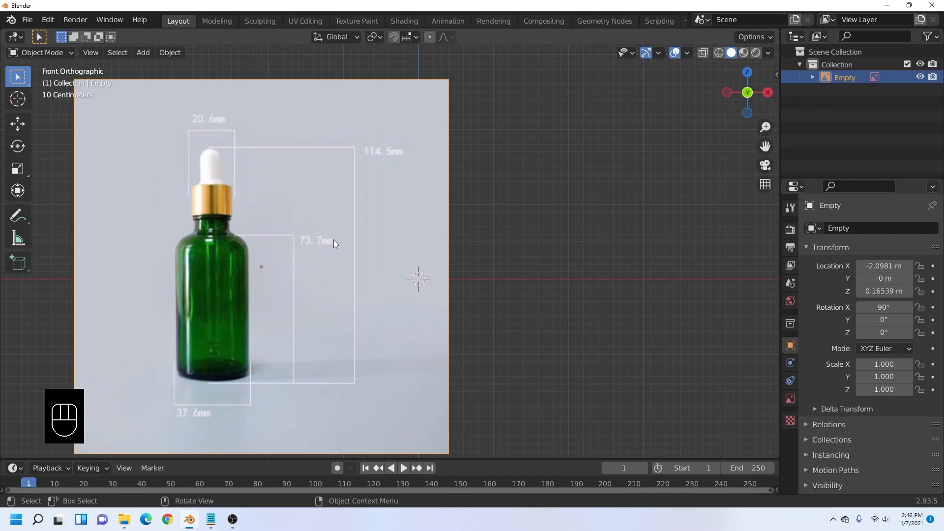
# - Set the scene's length unit to Millimeters
pyautogui.scroll(-2, 376, 278)
pyautogui.scroll(1, 488, 235)
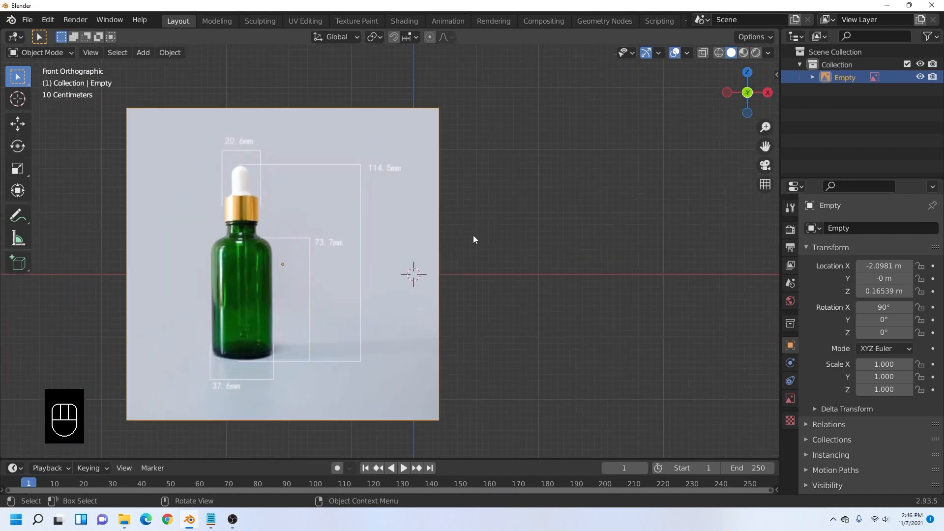
pyautogui.keyDown('shift'); pyautogui.scroll(1, 478, 238); pyautogui.keyUp('shift')
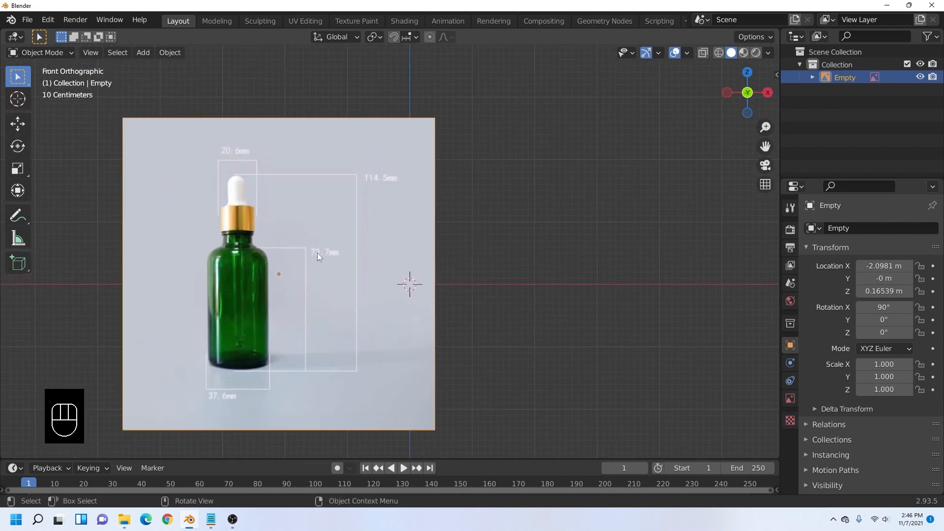
pyautogui.click(790, 284)
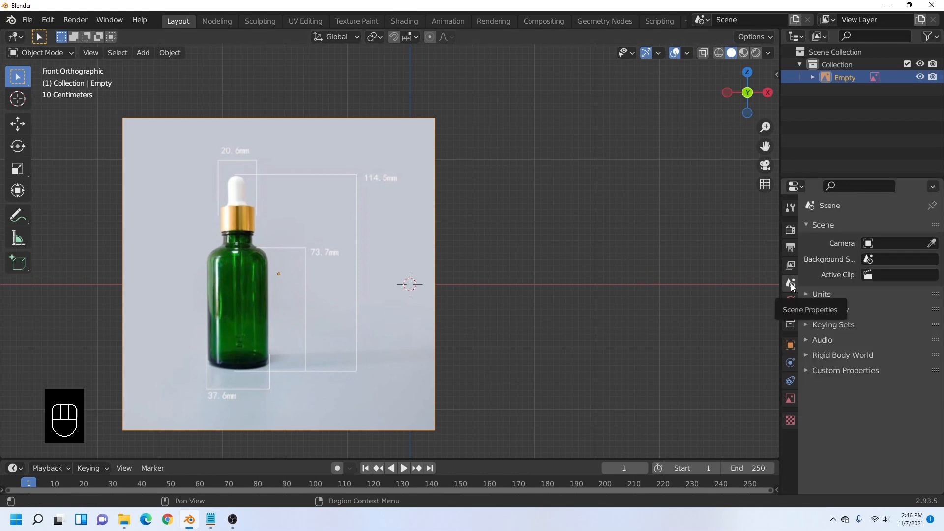
pyautogui.click(806, 295)
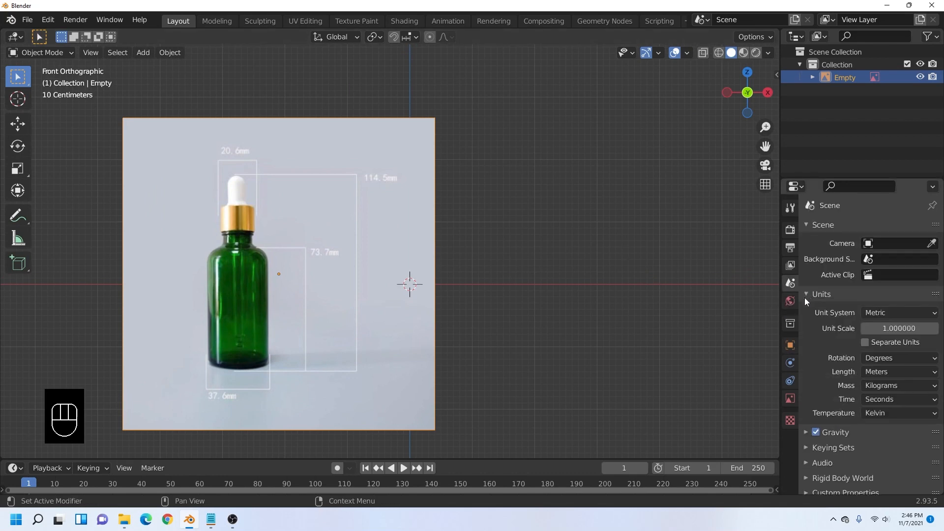
pyautogui.click(892, 372)
pyautogui.click(873, 441)
# - Add a mesh cylinder at the world origin
pyautogui.hotkey('shift', 'a')
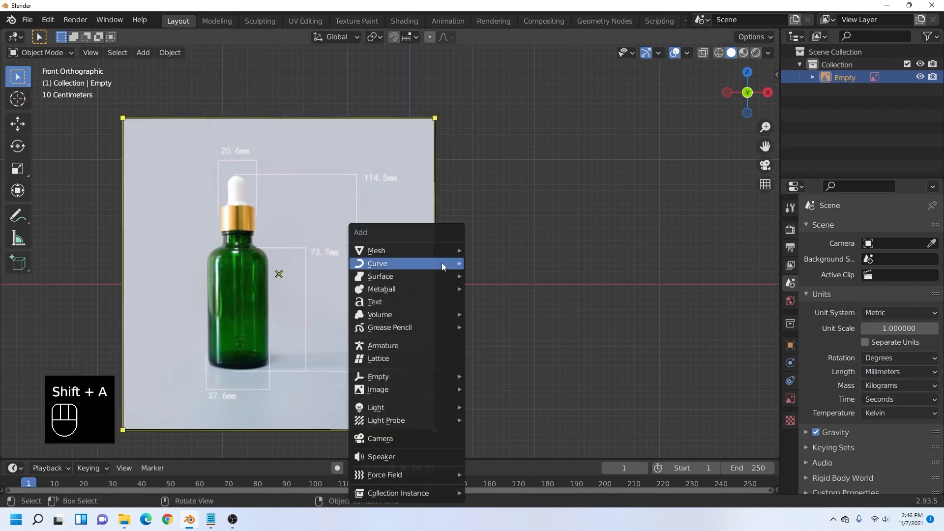
pyautogui.moveTo(441, 249)
pyautogui.click(542, 314)
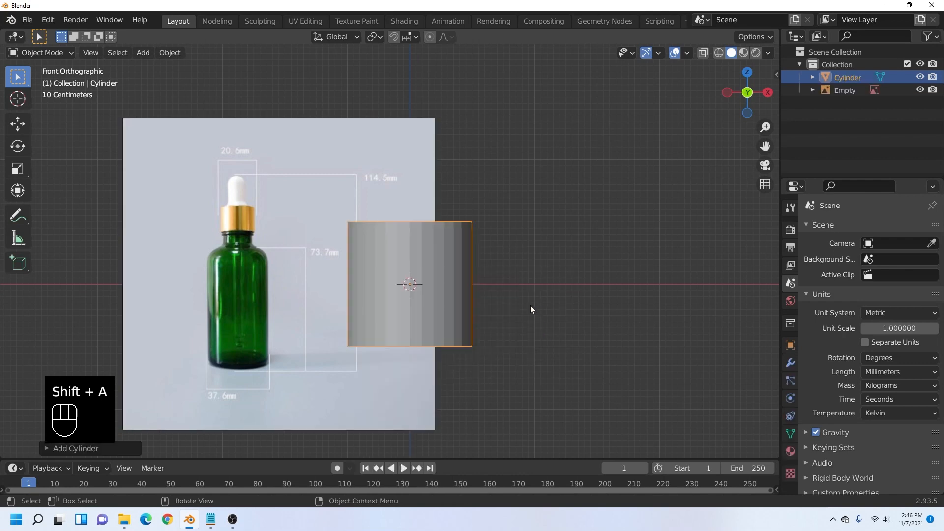
# - Set the cylinder's dimensions to 37.6 mm in X and Y and 73.7 mm in Z
pyautogui.press('n')
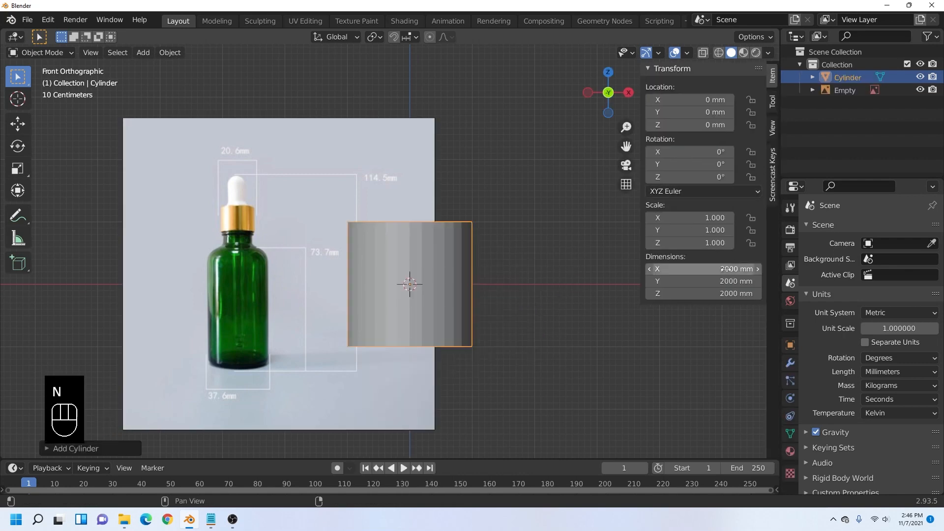
pyautogui.click(722, 294)
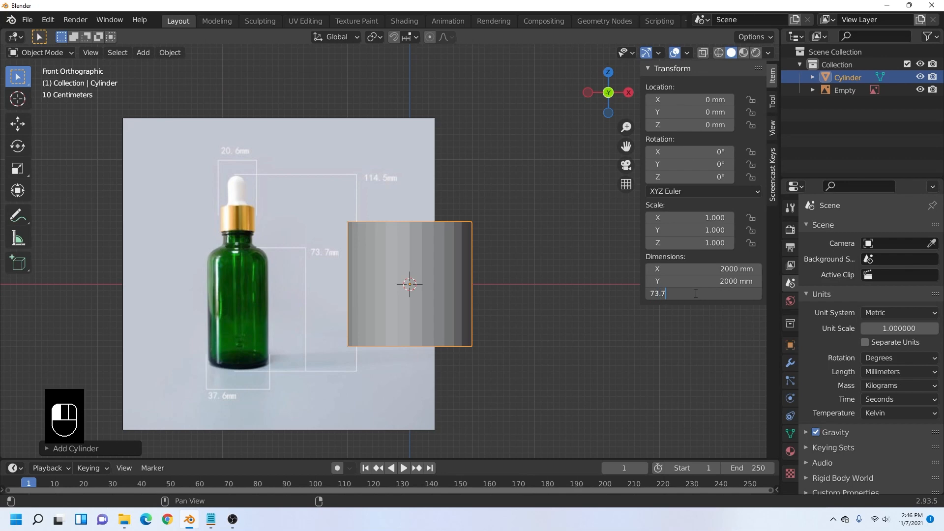
pyautogui.press('Return')
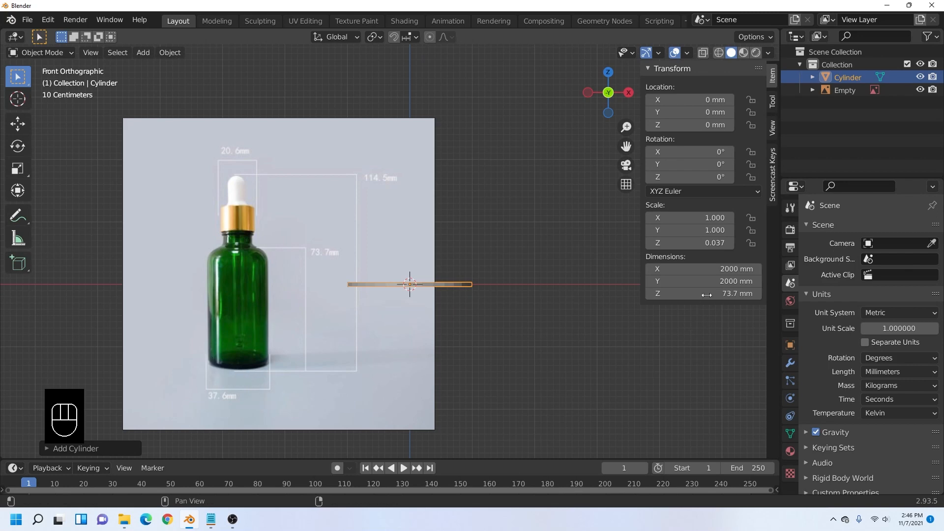
pyautogui.click(730, 281)
pyautogui.write('37.6')
pyautogui.press('Return')
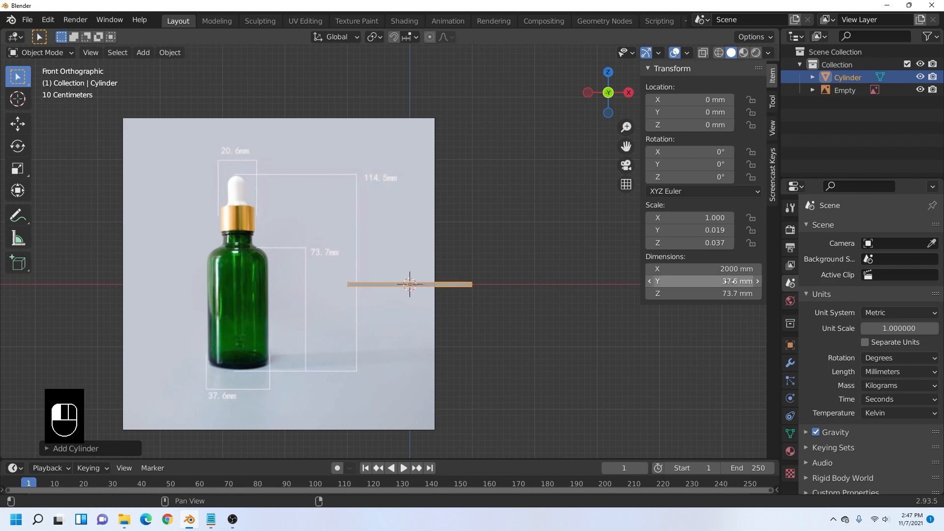
pyautogui.click(730, 281)
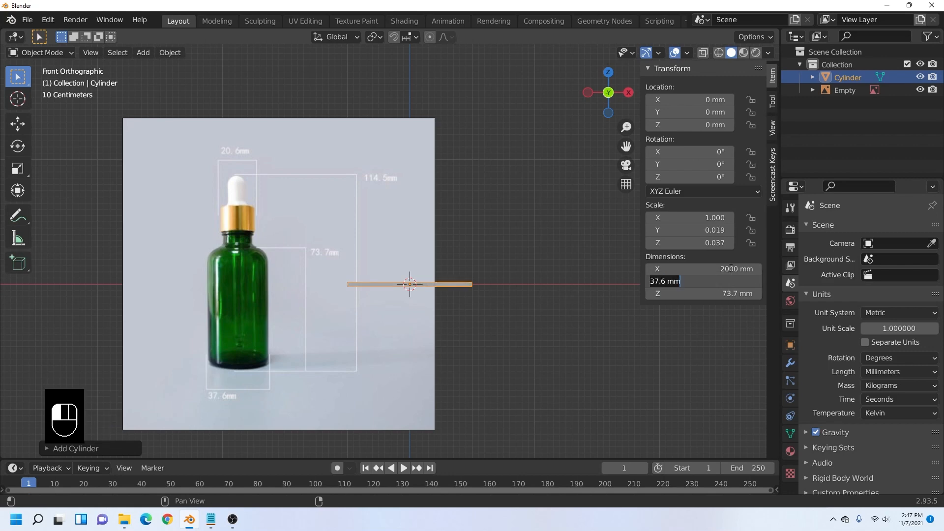
pyautogui.click(714, 270)
pyautogui.click(551, 313)
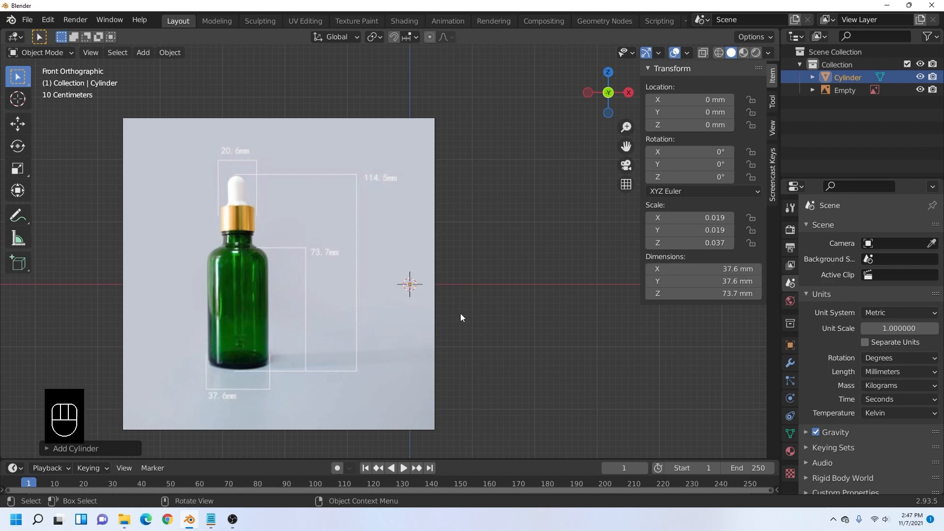
# - Move the bottle reference image along X to about 507 mm so the bottle surrounds the tiny cylinder at the origin
pyautogui.scroll(8, 439, 310)
pyautogui.keyDown('shift'); pyautogui.moveTo(438, 311); pyautogui.dragTo(343, 199, button='middle'); pyautogui.keyUp('shift')
pyautogui.scroll(3, 383, 236)
pyautogui.scroll(-7, 488, 316)
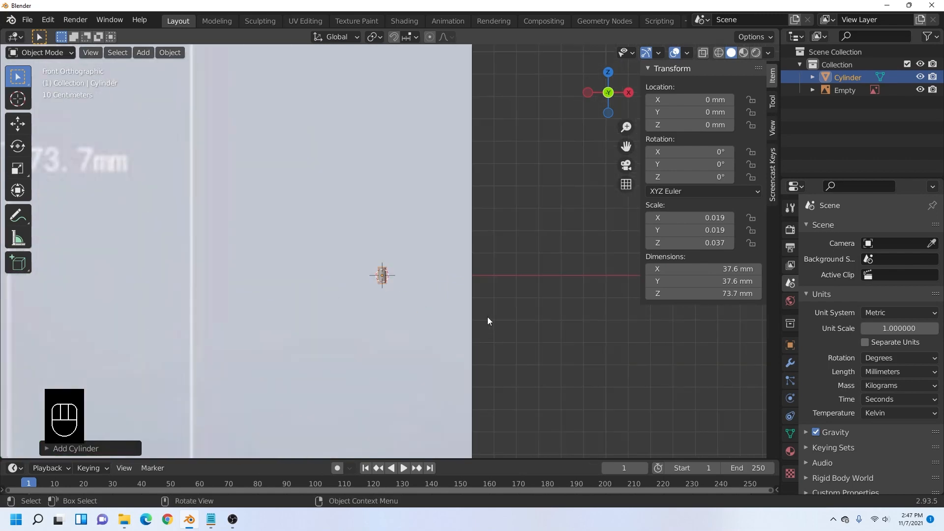
pyautogui.click(231, 276)
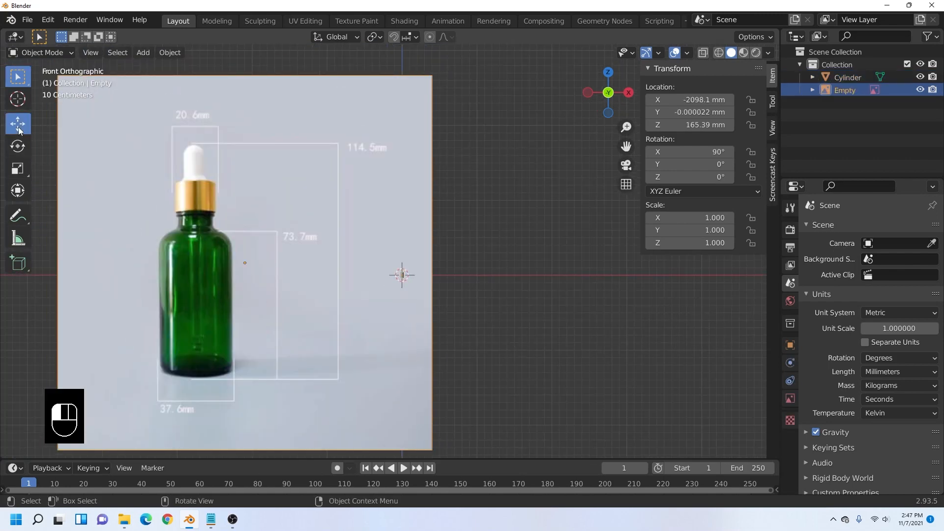
pyautogui.click(18, 127)
pyautogui.moveTo(269, 257); pyautogui.dragTo(465, 259)
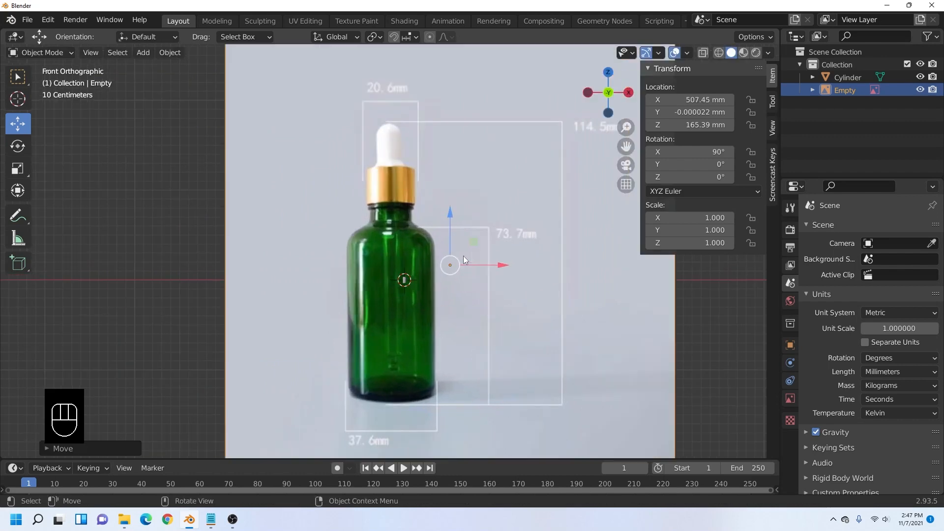
# - Scale the reference image down to about 0.032 so the bottle approaches the cylinder's size
pyautogui.press('s')
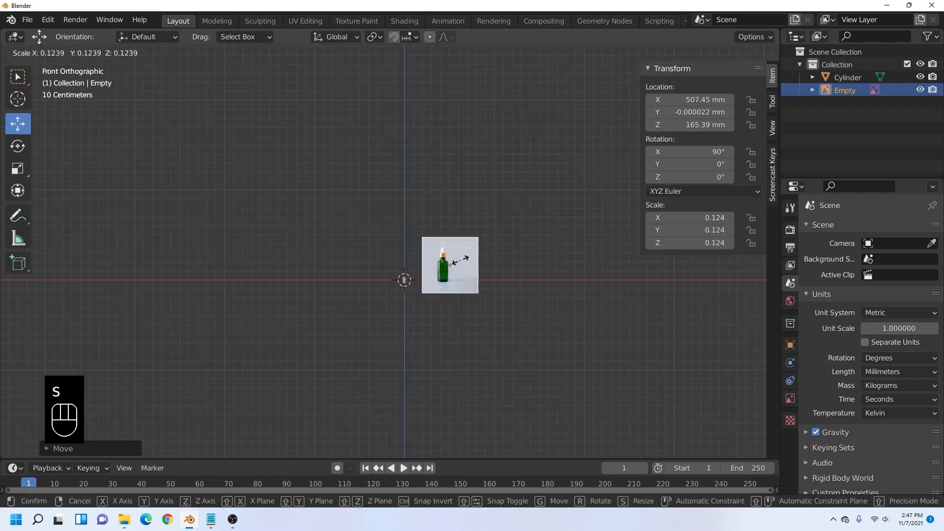
pyautogui.click(448, 271)
pyautogui.scroll(4, 448, 270)
pyautogui.scroll(3, 448, 270)
pyautogui.keyDown('shift'); pyautogui.moveTo(416, 237); pyautogui.dragTo(338, 115, button='middle'); pyautogui.keyUp('shift')
pyautogui.scroll(3, 430, 190)
pyautogui.keyDown('shift'); pyautogui.moveTo(459, 191); pyautogui.dragTo(476, 249, button='middle'); pyautogui.keyUp('shift')
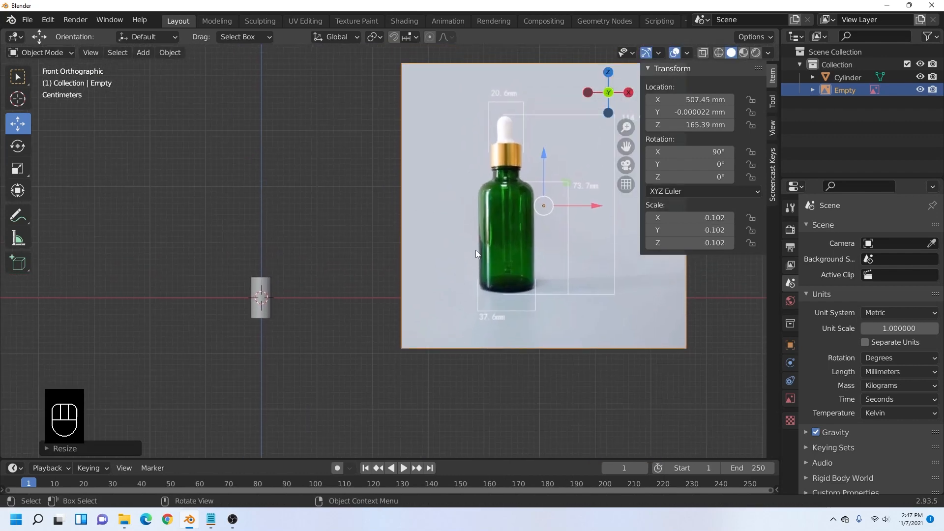
pyautogui.press('s')
pyautogui.click(554, 205)
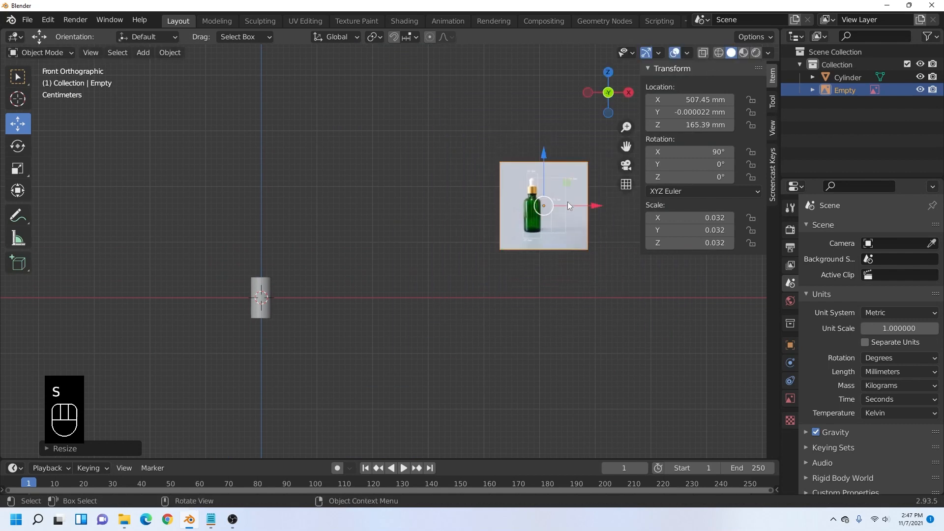
# - Move the reference image over the origin, to about 20 mm in X and 7 mm in Z, placing the bottle behind the cylinder
pyautogui.press('g')
pyautogui.click(276, 308)
pyautogui.scroll(3, 276, 308)
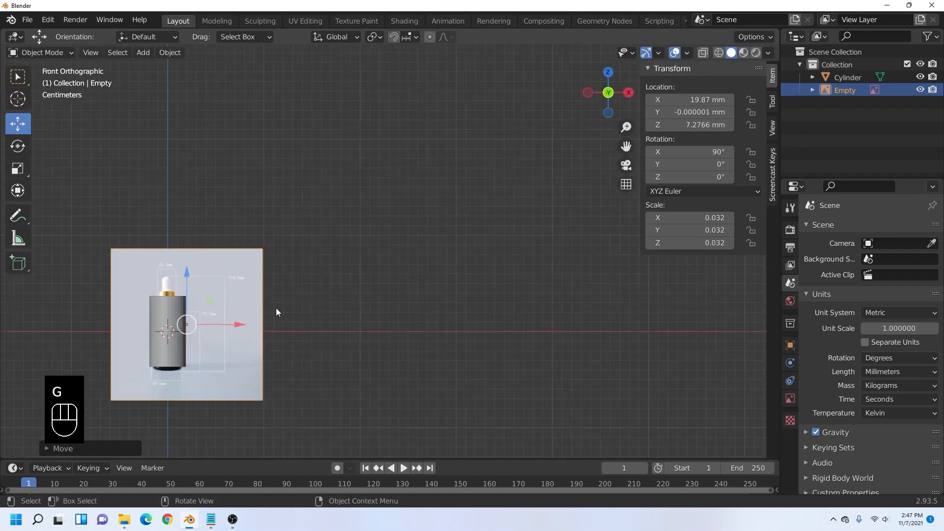
pyautogui.keyDown('shift'); pyautogui.moveTo(276, 308); pyautogui.dragTo(394, 224, button='middle'); pyautogui.keyUp('shift')
pyautogui.scroll(1, 394, 223)
pyautogui.scroll(5, 395, 223)
pyautogui.keyDown('shift'); pyautogui.moveTo(273, 212); pyautogui.dragTo(406, 209, button='middle'); pyautogui.keyUp('shift')
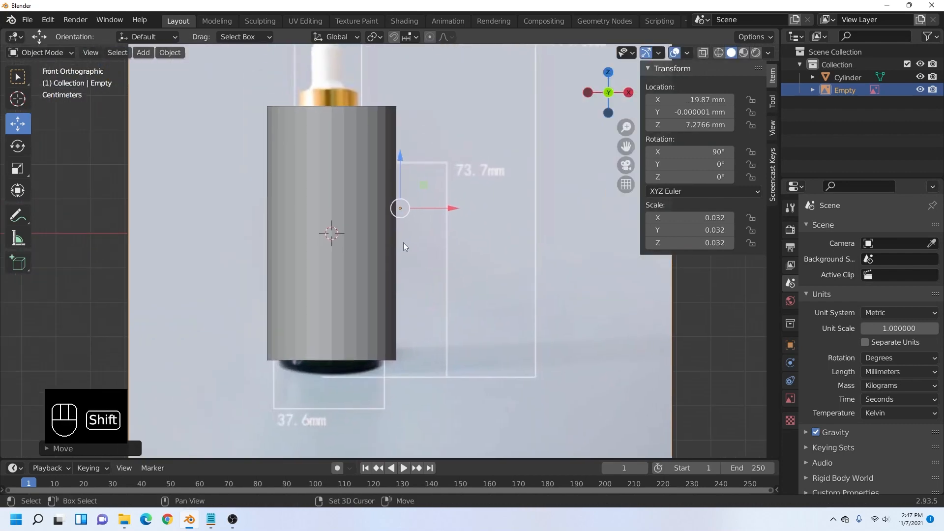
# - Scale the reference image up to about 0.038 and move it so the bottle's body lines up with the cylinder's sides
pyautogui.press('s')
pyautogui.click(484, 153)
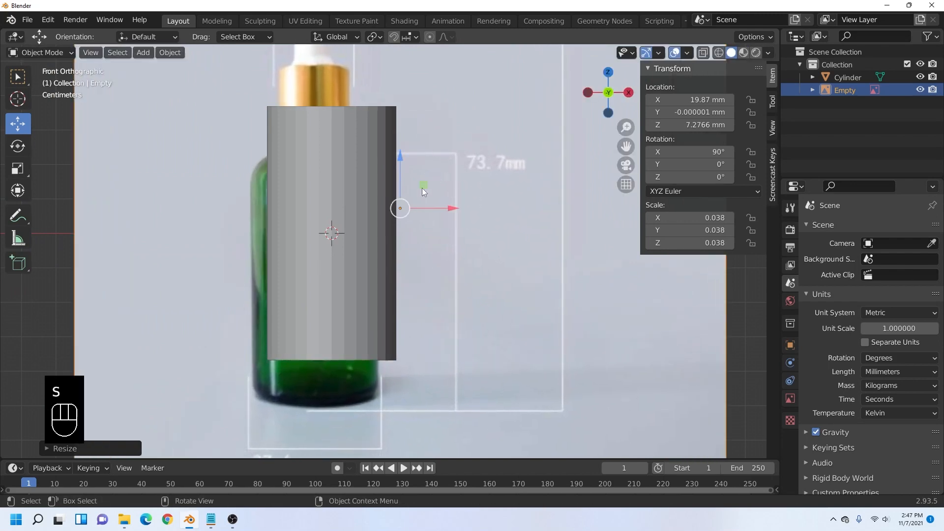
pyautogui.press('g')
pyautogui.click(449, 163)
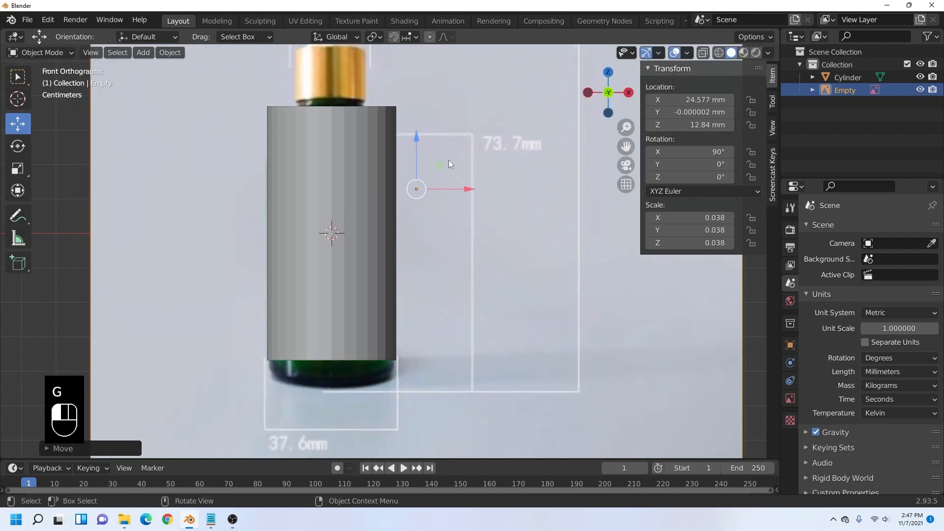
# - Turn on X-ray and fine-tune the reference image's position and scale until the bottle body matches the cylinder's outline
pyautogui.click(704, 53)
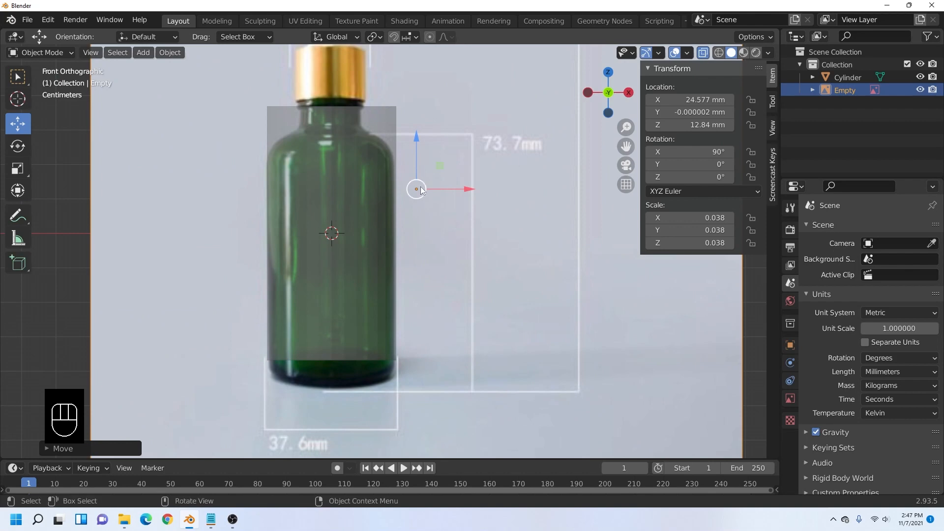
pyautogui.press('g')
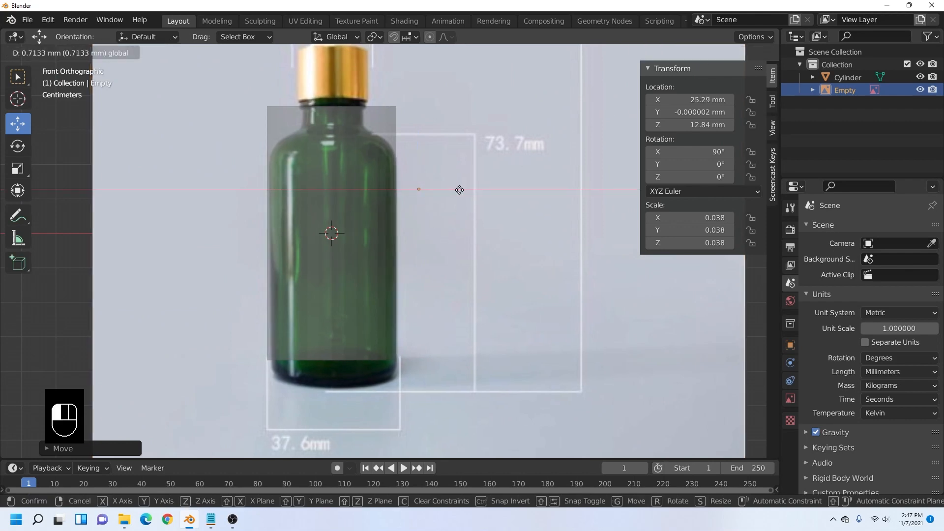
pyautogui.click(471, 152)
pyautogui.press('s')
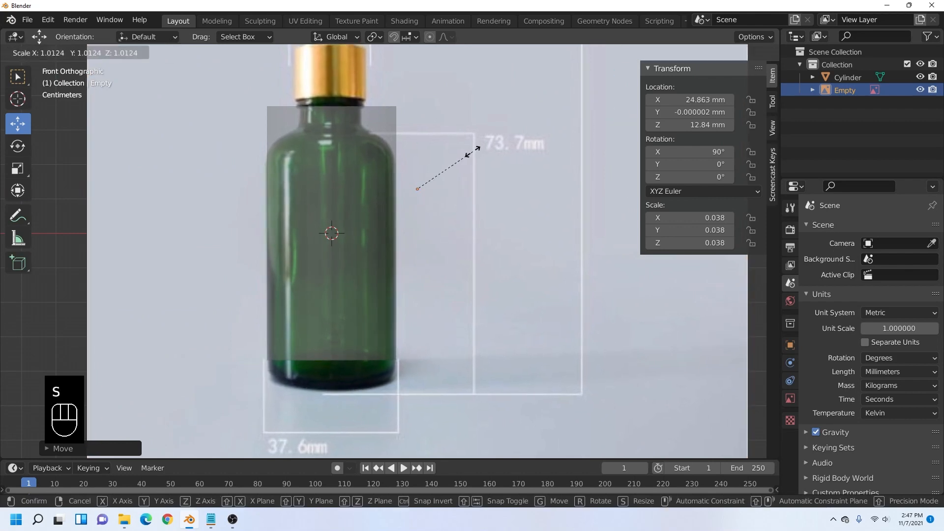
pyautogui.click(433, 199)
pyautogui.moveTo(443, 190); pyautogui.dragTo(421, 141)
# - Select the cylinder and enter Edit Mode with X-ray on to see the bottle through the mesh
pyautogui.click(367, 151)
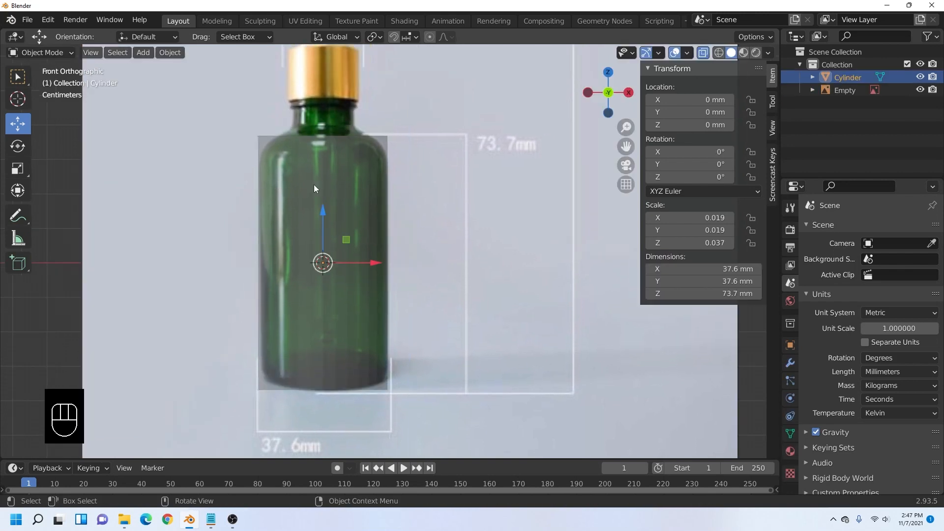
pyautogui.click(703, 53)
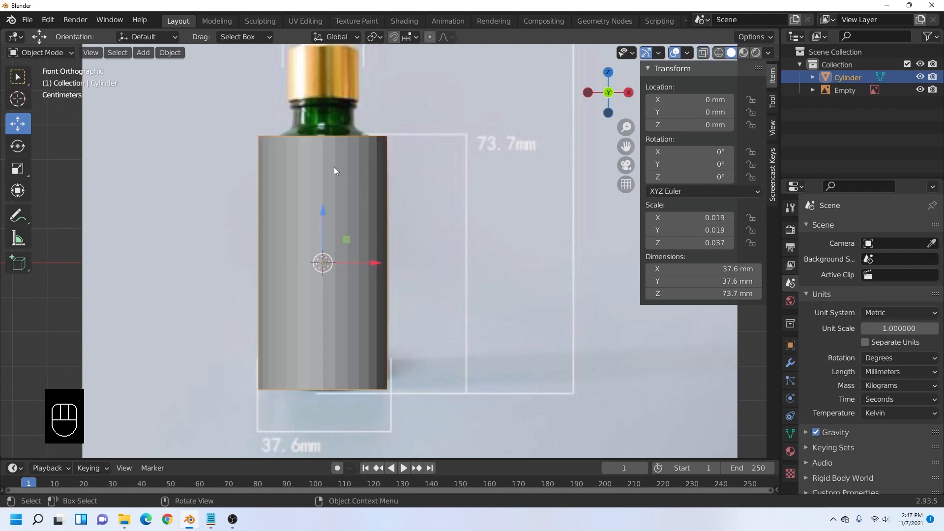
pyautogui.click(334, 167)
pyautogui.click(319, 176)
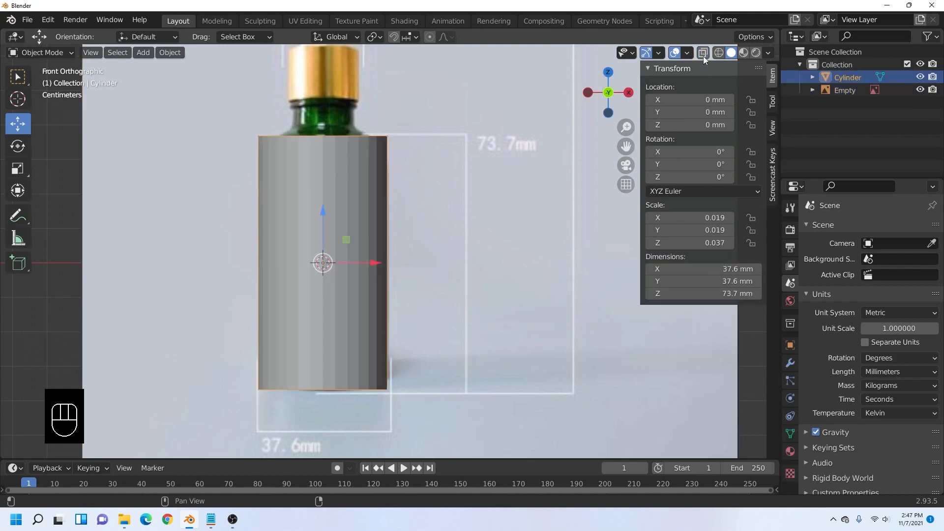
pyautogui.press('Tab')
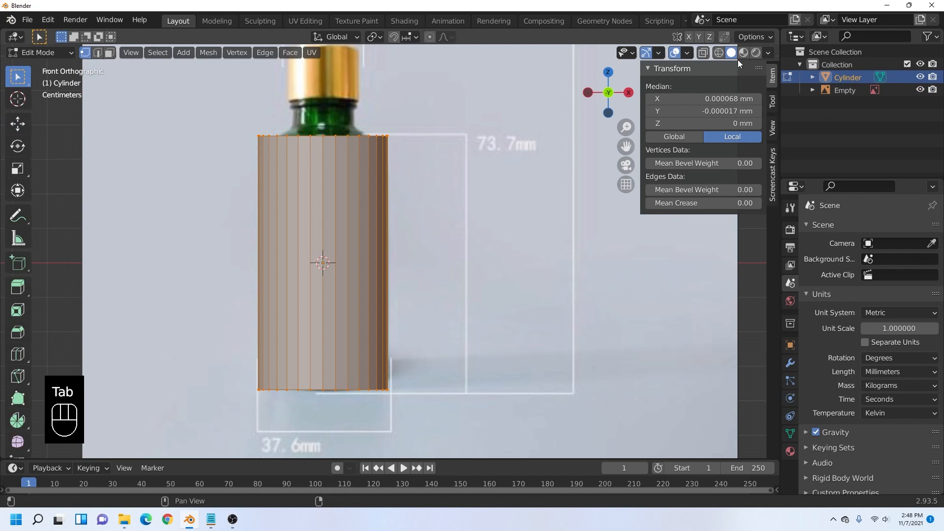
pyautogui.click(703, 53)
pyautogui.scroll(2, 381, 224)
pyautogui.keyDown('shift'); pyautogui.moveTo(344, 177); pyautogui.dragTo(375, 193, button='middle'); pyautogui.keyUp('shift')
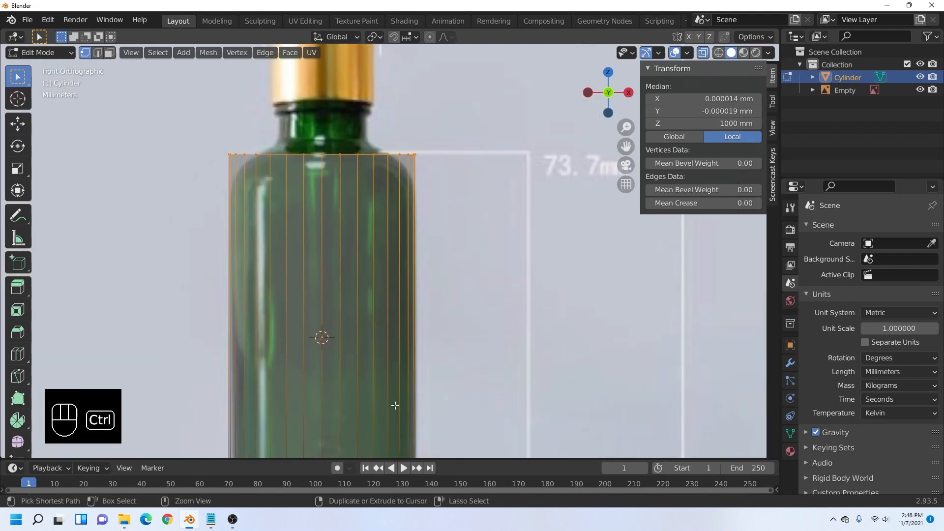
# - Add one horizontal loop cut around the cylinder and slide it up to where the bottle's shoulder begins
pyautogui.hotkey('ctrl', 'r')
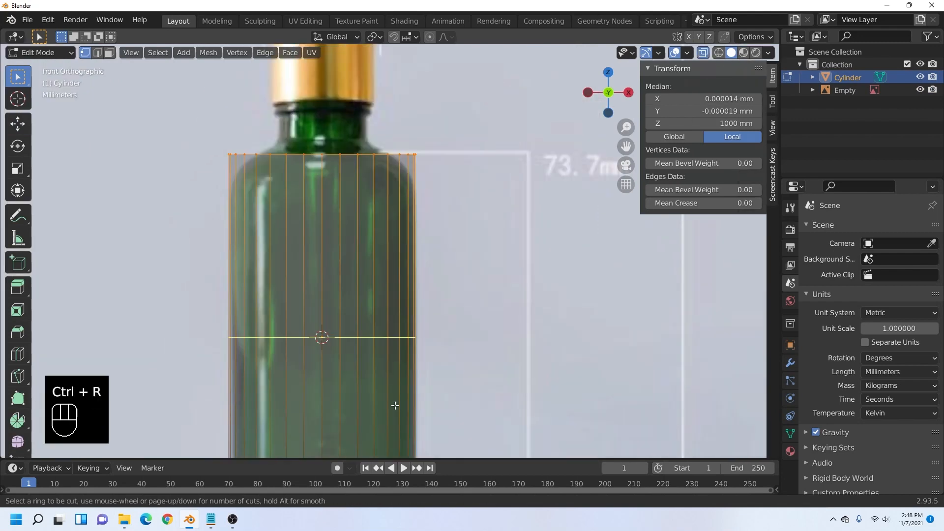
pyautogui.click(395, 398)
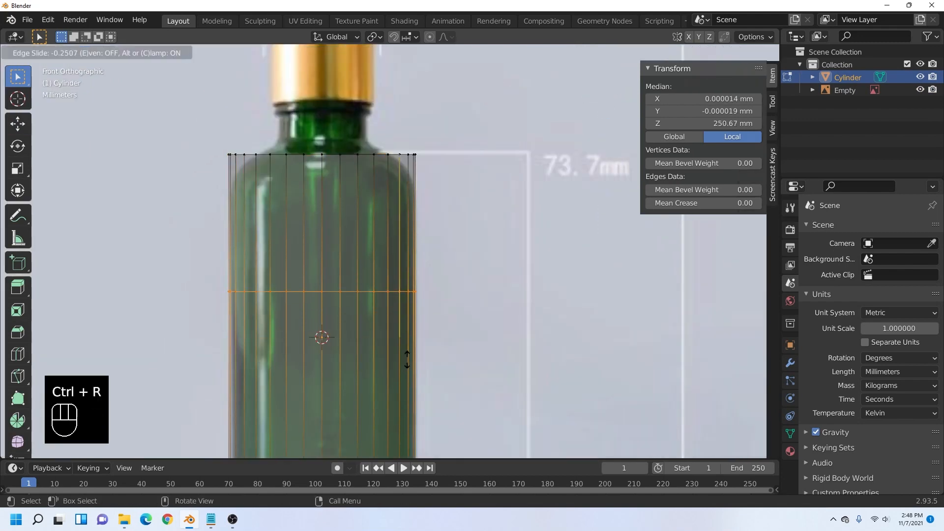
pyautogui.click(413, 259)
# - Scale the cylinder's top ring of vertices to about 0.76 to taper the shoulder, and extrude it slightly upward towards the neck
pyautogui.moveTo(181, 136); pyautogui.dragTo(445, 161)
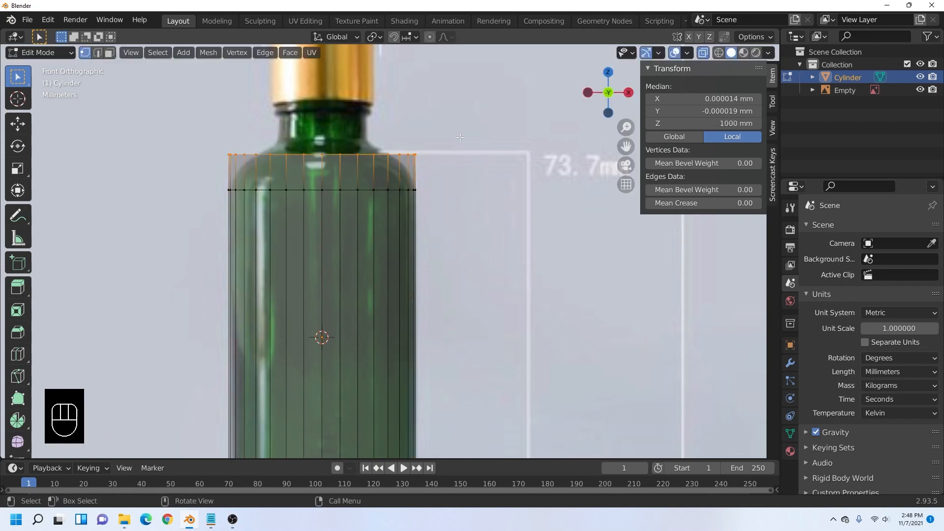
pyautogui.press('s')
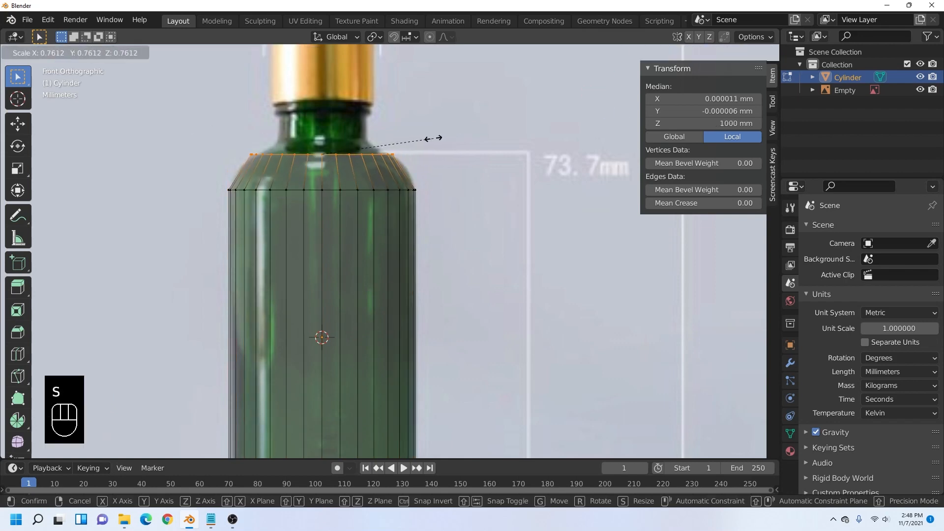
pyautogui.click(432, 138)
pyautogui.press('e')
pyautogui.click(394, 140)
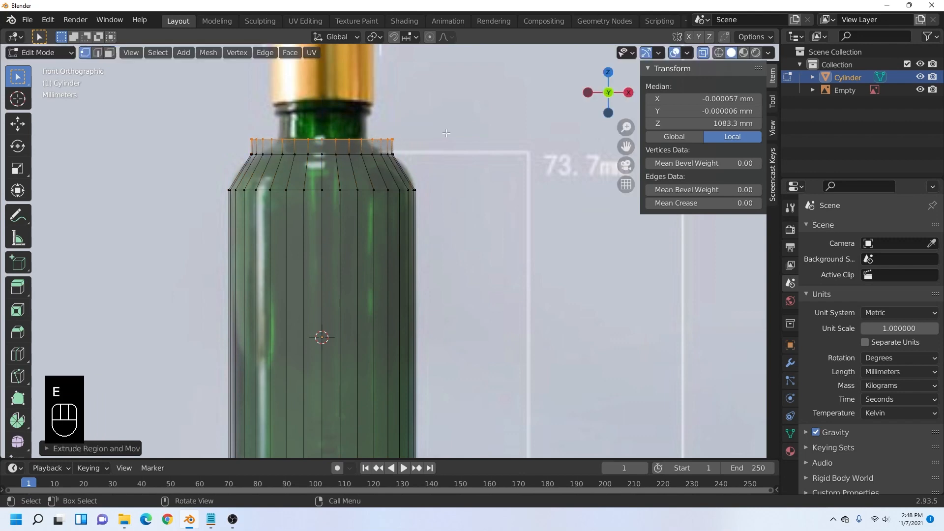
# - Scale the top ring inward, then add a loop cut through the lower shoulder and scale it to about 1.07 to round the profile
pyautogui.press('s')
pyautogui.click(416, 136)
pyautogui.hotkey('ctrl', 'r')
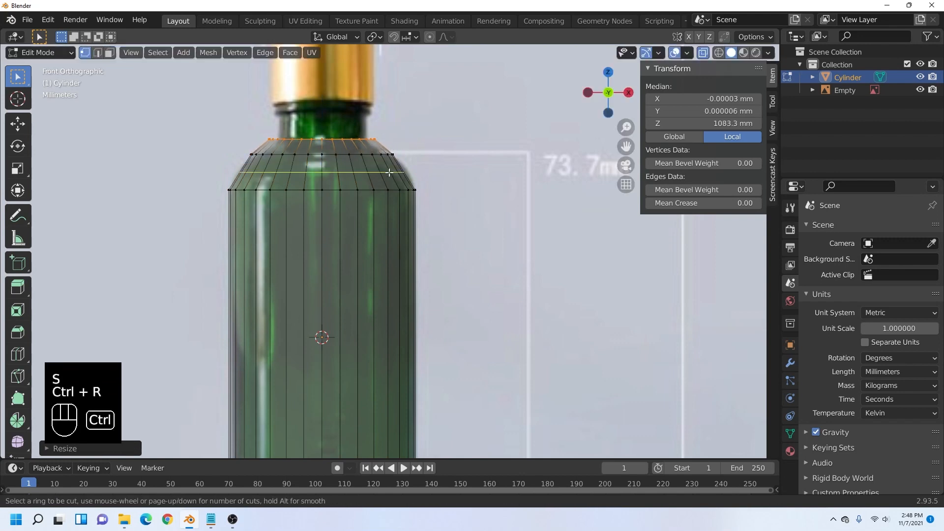
pyautogui.click(389, 172)
pyautogui.click(392, 166)
pyautogui.press('s')
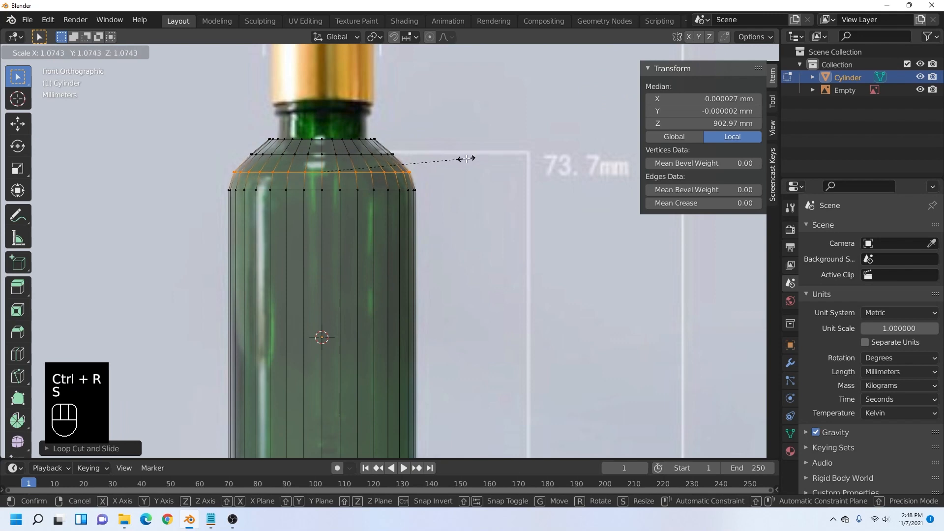
pyautogui.click(466, 159)
# - Add a loop cut near the bottle's base and scale the bottom ring of vertices inward to about 0.9 to taper the base
pyautogui.scroll(-3, 467, 159)
pyautogui.keyDown('shift'); pyautogui.moveTo(394, 333); pyautogui.dragTo(397, 236, button='middle'); pyautogui.keyUp('shift')
pyautogui.scroll(3, 396, 236)
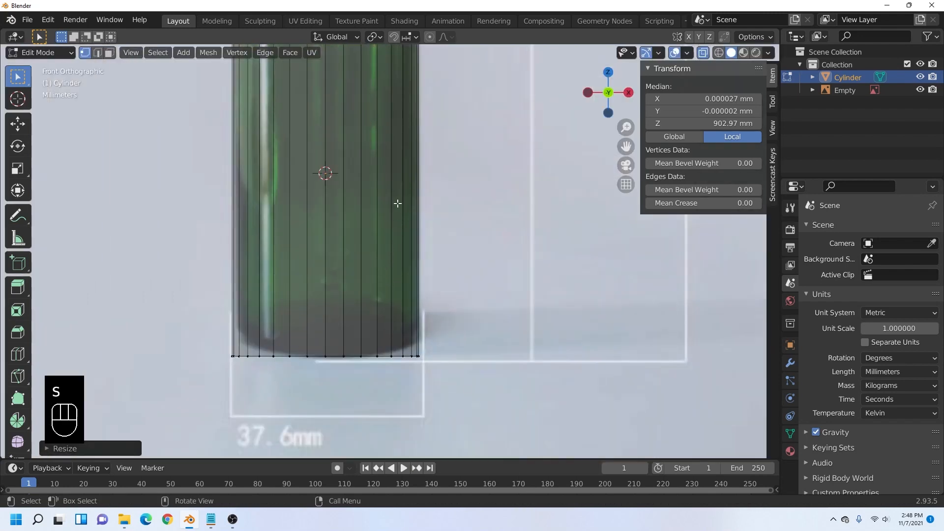
pyautogui.hotkey('ctrl', 'r')
pyautogui.click(415, 145)
pyautogui.click(425, 294)
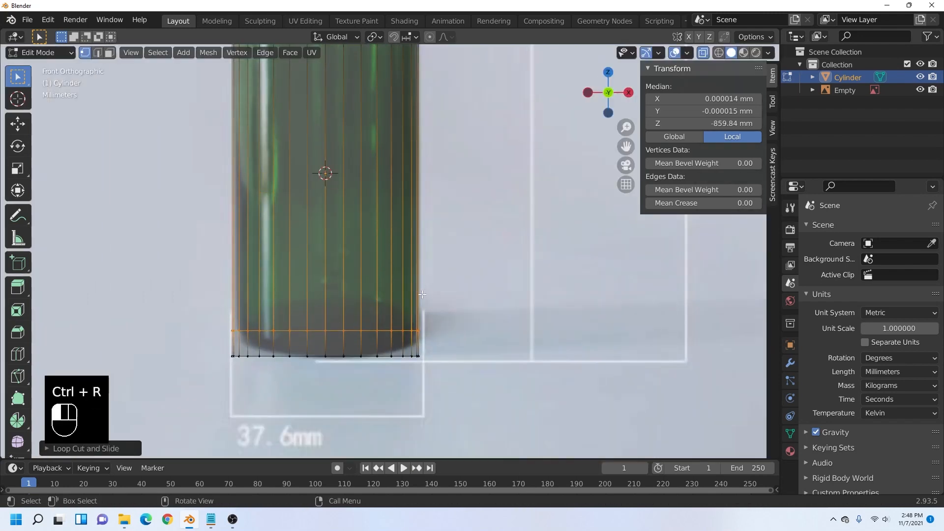
pyautogui.moveTo(443, 344); pyautogui.dragTo(222, 384)
pyautogui.press('s')
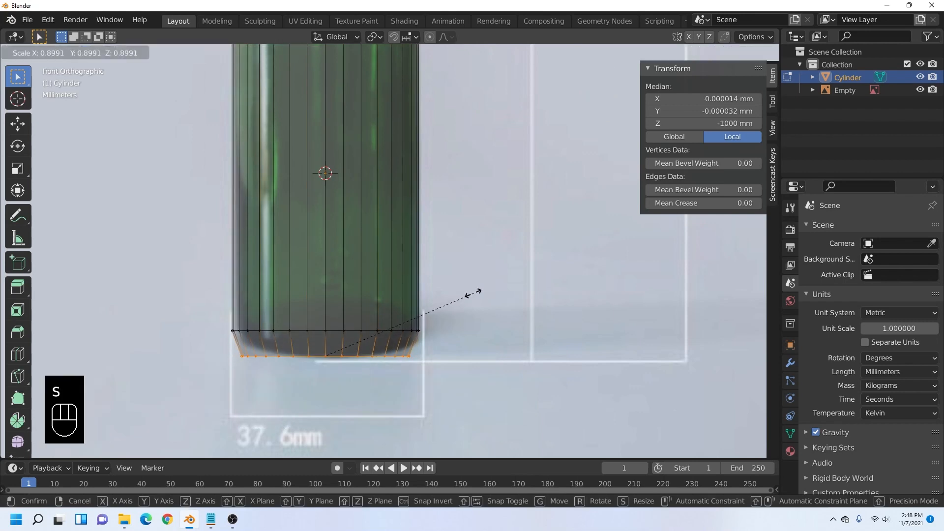
pyautogui.click(468, 294)
# - Move the ring just above the base slightly down along Z to tighten the bottom bevel
pyautogui.moveTo(480, 296); pyautogui.dragTo(150, 346)
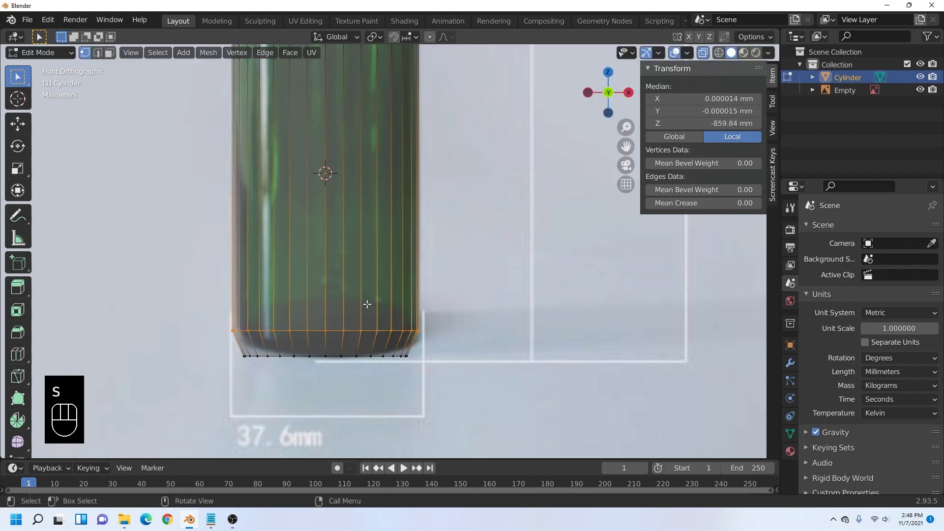
pyautogui.press('g')
pyautogui.press('z')
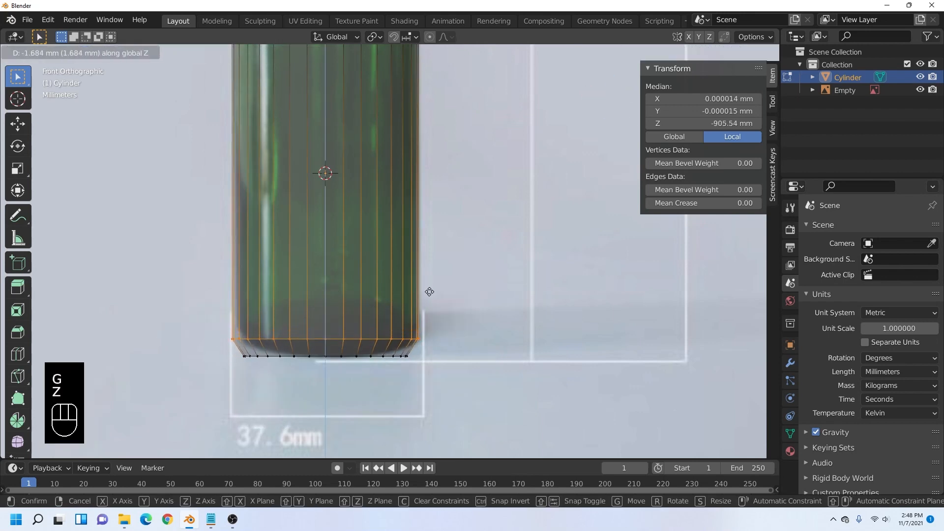
pyautogui.click(429, 293)
# - Select the shoulder's top ring and scale it inward until it matches the neck's width in the reference image
pyautogui.scroll(-2, 429, 294)
pyautogui.keyDown('shift'); pyautogui.moveTo(400, 196); pyautogui.dragTo(377, 308, button='middle'); pyautogui.keyUp('shift')
pyautogui.scroll(2, 378, 308)
pyautogui.keyDown('shift'); pyautogui.moveTo(370, 254); pyautogui.dragTo(409, 344, button='middle'); pyautogui.keyUp('shift')
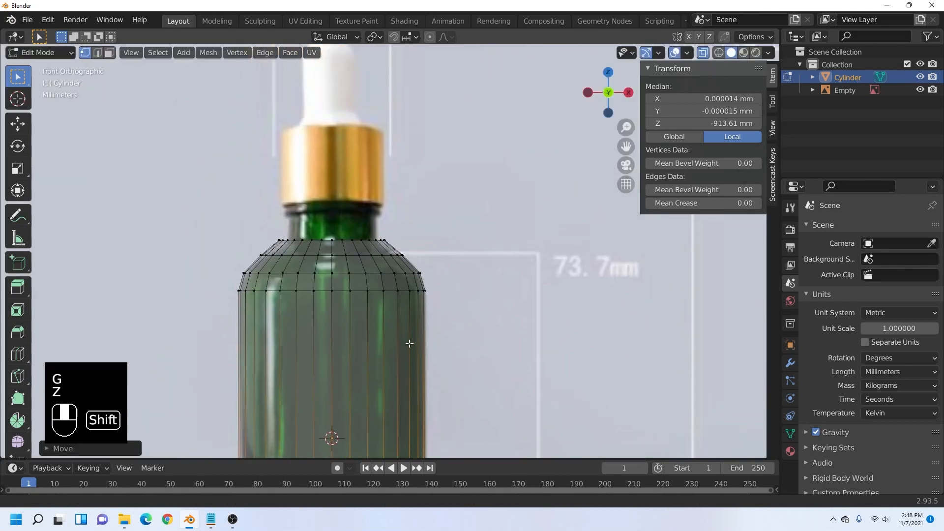
pyautogui.scroll(2, 344, 232)
pyautogui.scroll(2, 344, 232)
pyautogui.moveTo(150, 252); pyautogui.dragTo(454, 286)
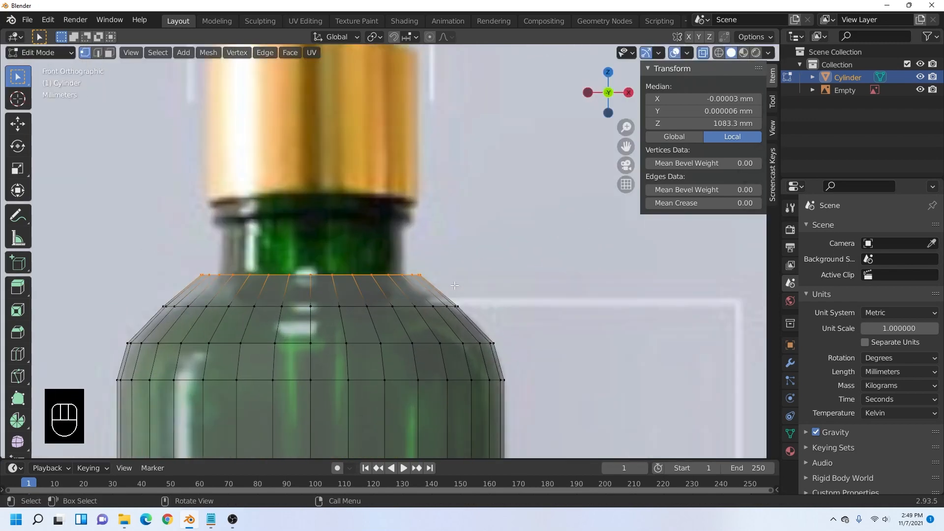
pyautogui.press('s')
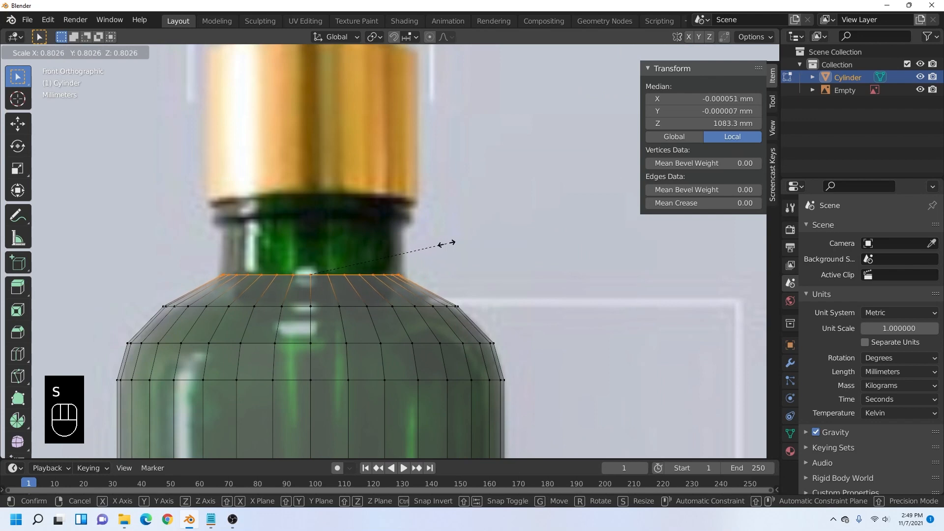
pyautogui.click(449, 244)
pyautogui.keyDown('shift'); pyautogui.moveTo(249, 256); pyautogui.dragTo(255, 286, button='middle'); pyautogui.keyUp('shift')
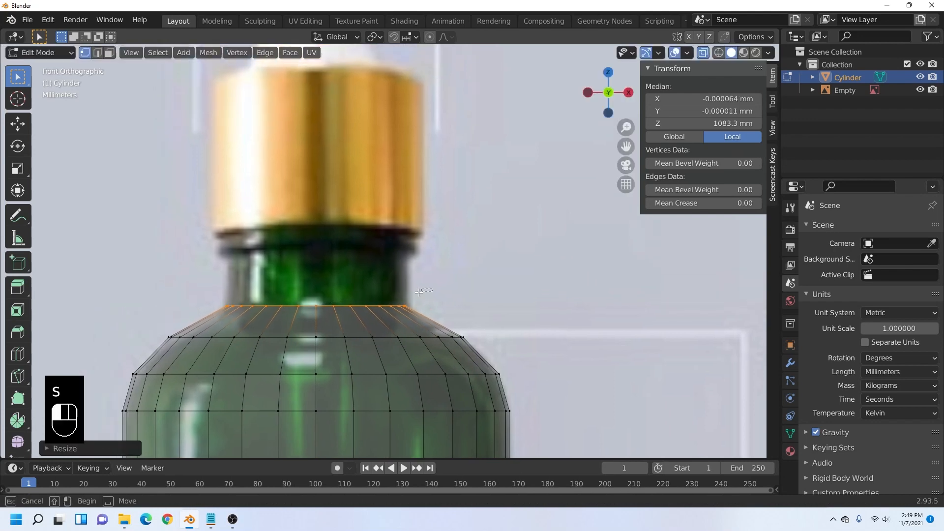
pyautogui.press('s')
pyautogui.click(441, 270)
# - Extrude the top ring upward three times to form the neck, a narrow collar band and the rim section inside the cap
pyautogui.press('e')
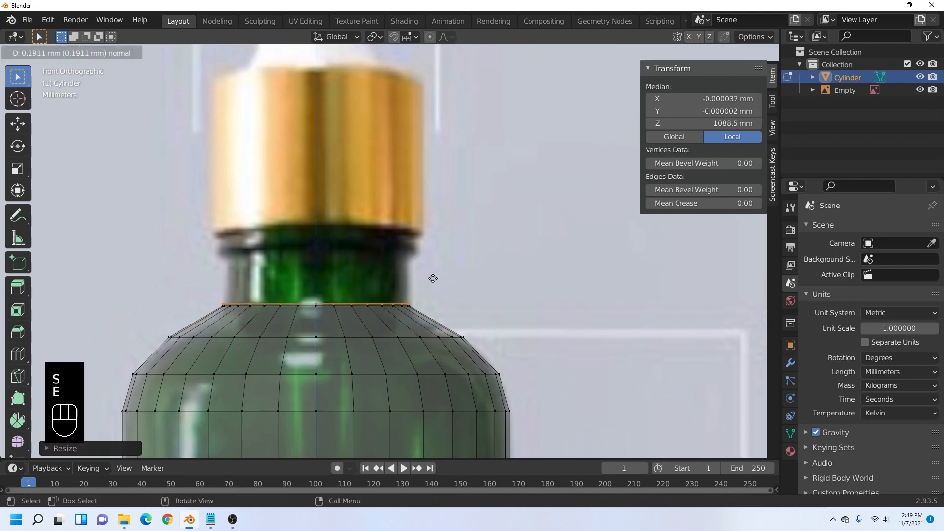
pyautogui.click(437, 230)
pyautogui.scroll(2, 442, 241)
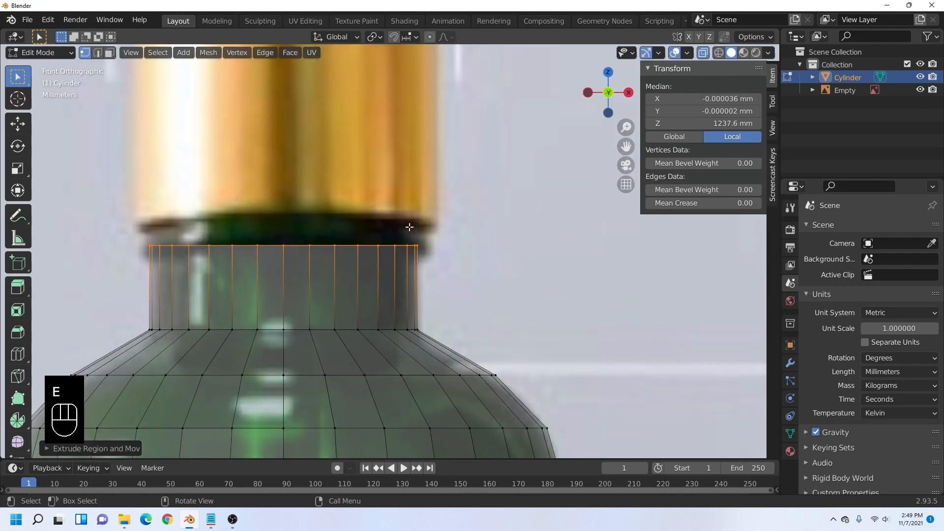
pyautogui.press('e')
pyautogui.click(453, 260)
pyautogui.press('e')
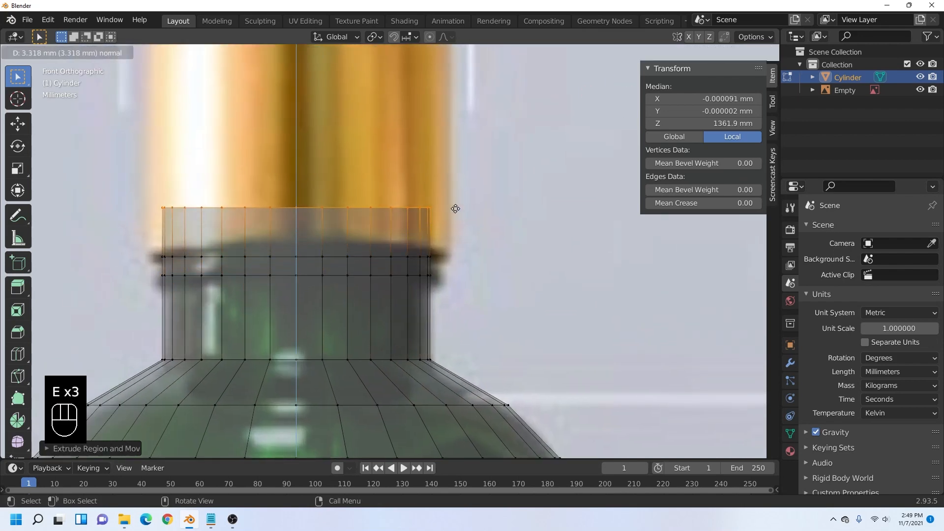
pyautogui.click(455, 206)
# - Extrude the narrow collar band's faces outward along their normals until the lip matches the reference image
pyautogui.moveTo(473, 238); pyautogui.dragTo(160, 297)
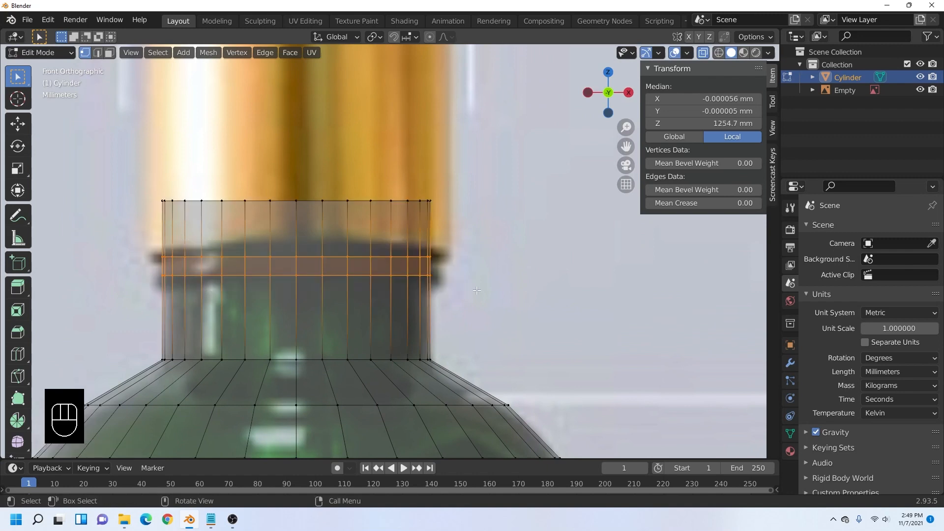
pyautogui.hotkey('alt', 'e')
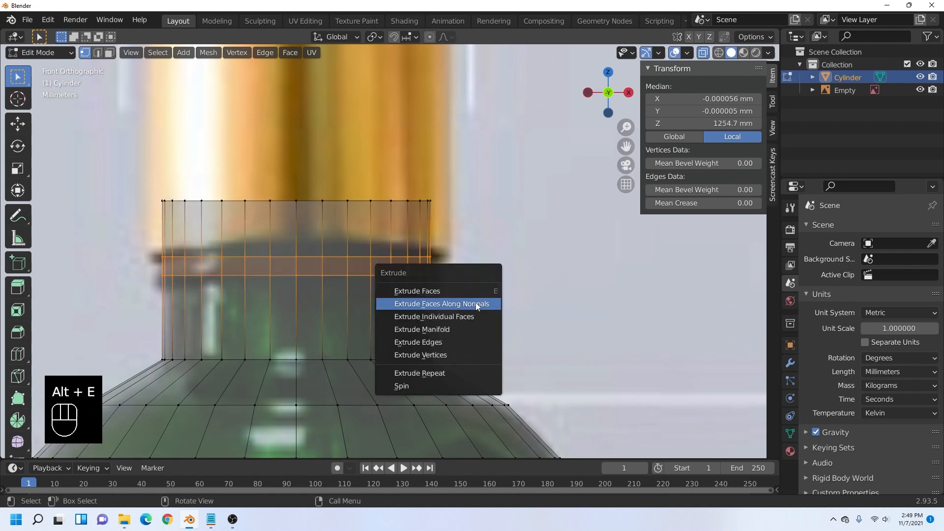
pyautogui.click(476, 302)
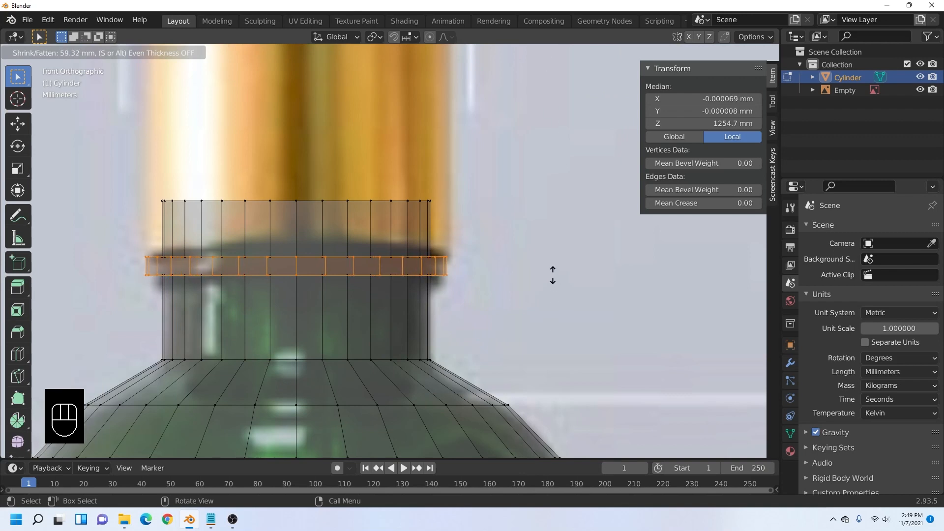
pyautogui.click(544, 280)
# - Turn off X-ray, switch to face selection and inset the bottle's bottom face twice, narrowly and then wider
pyautogui.scroll(-10, 451, 286)
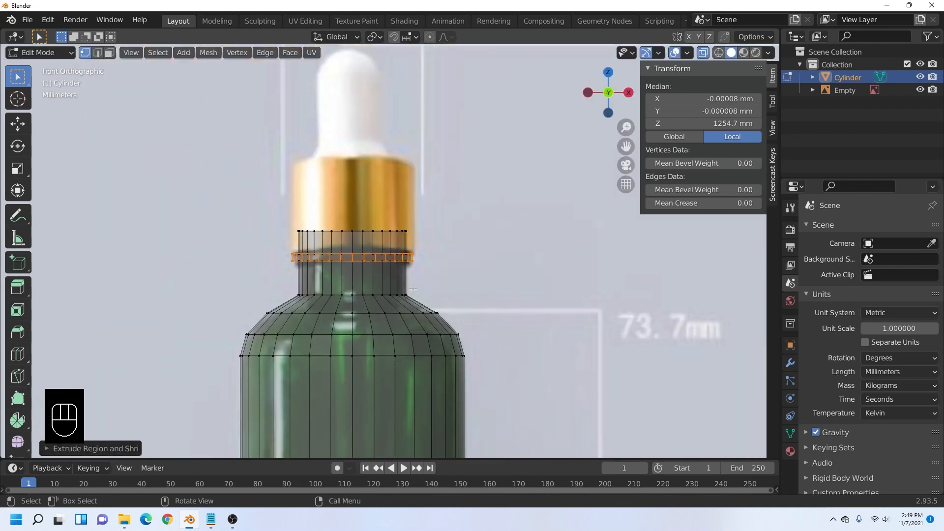
pyautogui.moveTo(443, 340); pyautogui.dragTo(423, 251, button='middle')
pyautogui.scroll(4, 413, 274)
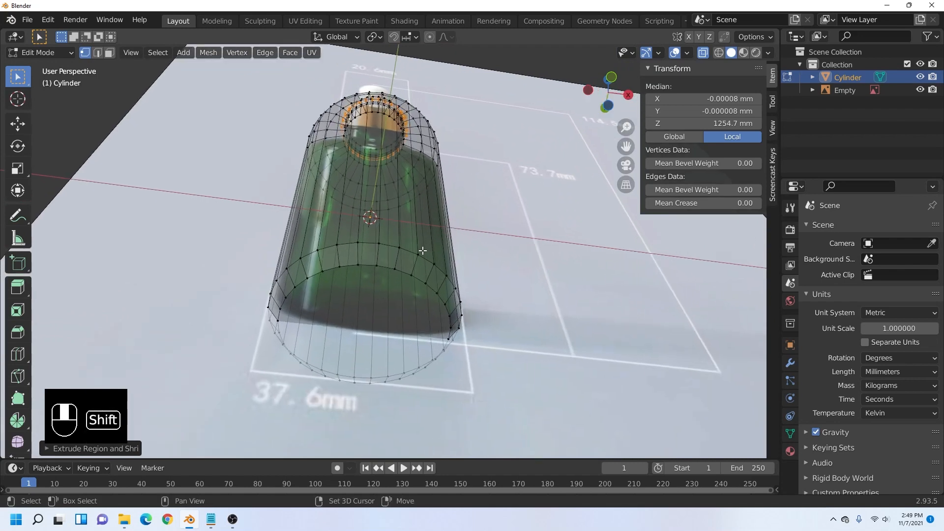
pyautogui.click(704, 53)
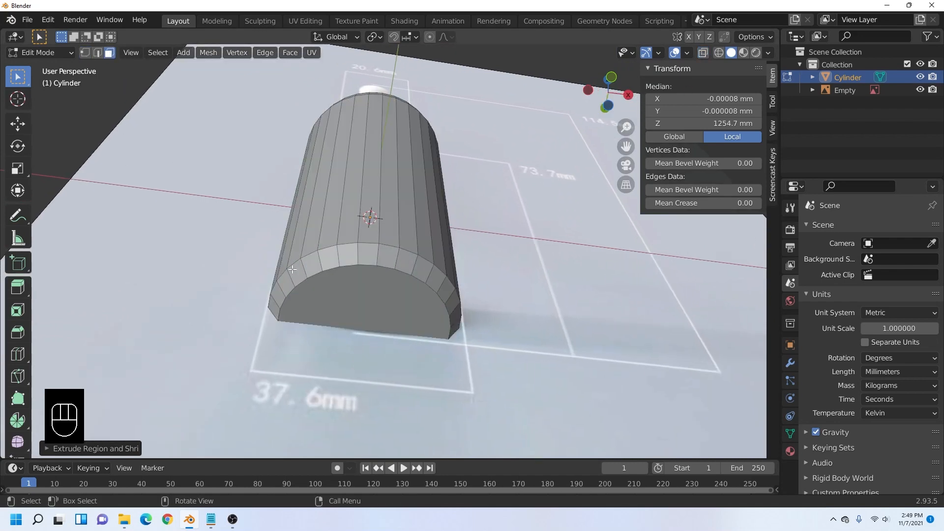
pyautogui.click(363, 310)
pyautogui.moveTo(384, 312); pyautogui.dragTo(367, 294, button='middle')
pyautogui.scroll(4, 367, 293)
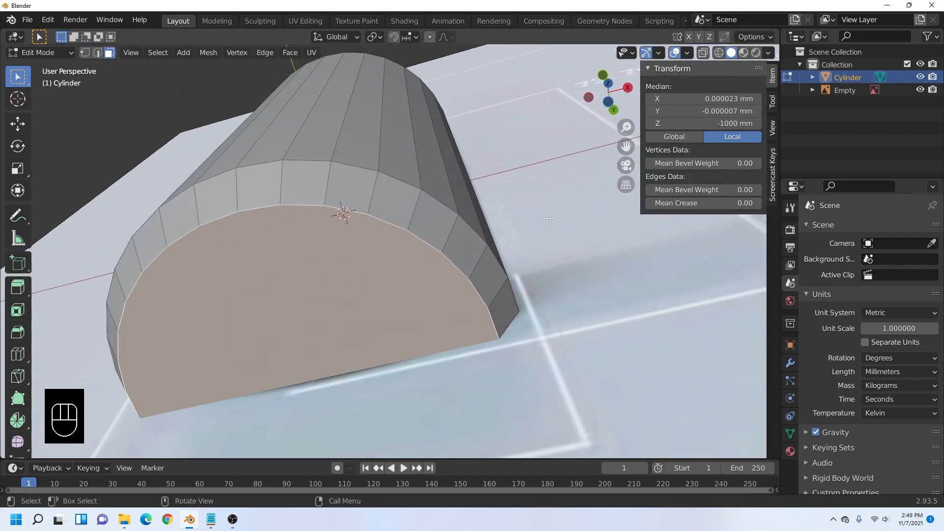
pyautogui.press('i')
pyautogui.click(527, 231)
pyautogui.press('i')
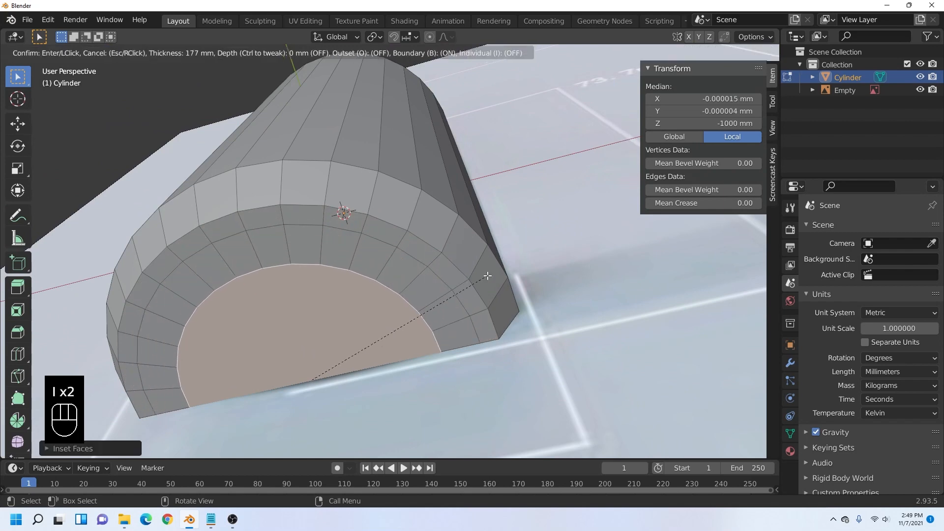
pyautogui.click(487, 276)
# - Move the inner bottom face slightly up into the bottle to recess the base, and inset it once more
pyautogui.moveTo(318, 343); pyautogui.dragTo(259, 308, button='middle')
pyautogui.click(18, 124)
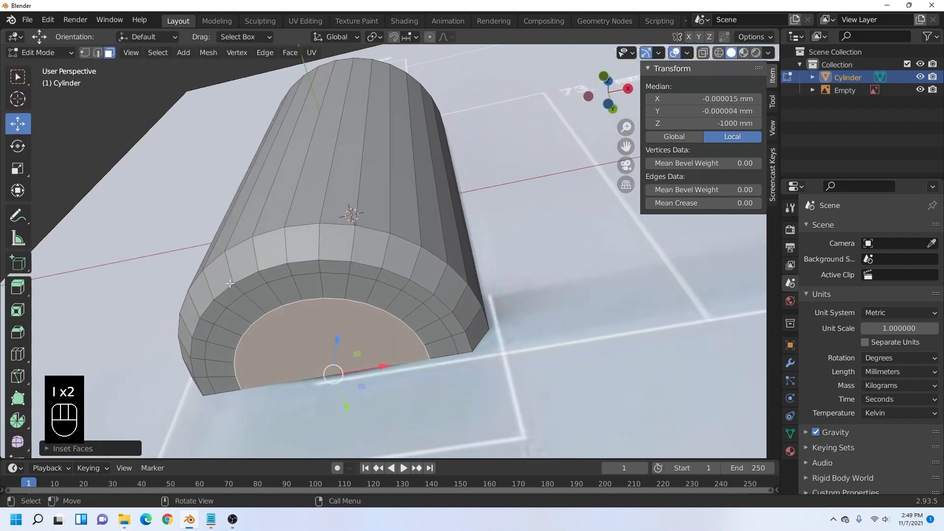
pyautogui.moveTo(337, 346); pyautogui.dragTo(340, 337)
pyautogui.press('i')
pyautogui.click(478, 269)
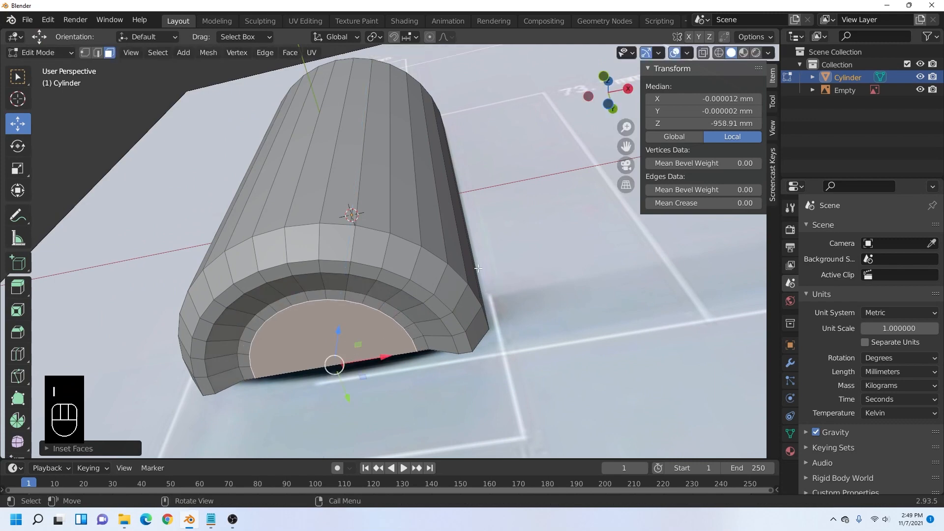
# - Delete the face closing the top of the neck to open the bottle
pyautogui.scroll(-4, 478, 268)
pyautogui.moveTo(478, 268); pyautogui.dragTo(438, 364, button='middle')
pyautogui.keyDown('shift'); pyautogui.moveTo(433, 266); pyautogui.dragTo(434, 358, button='middle'); pyautogui.keyUp('shift')
pyautogui.scroll(5, 435, 358)
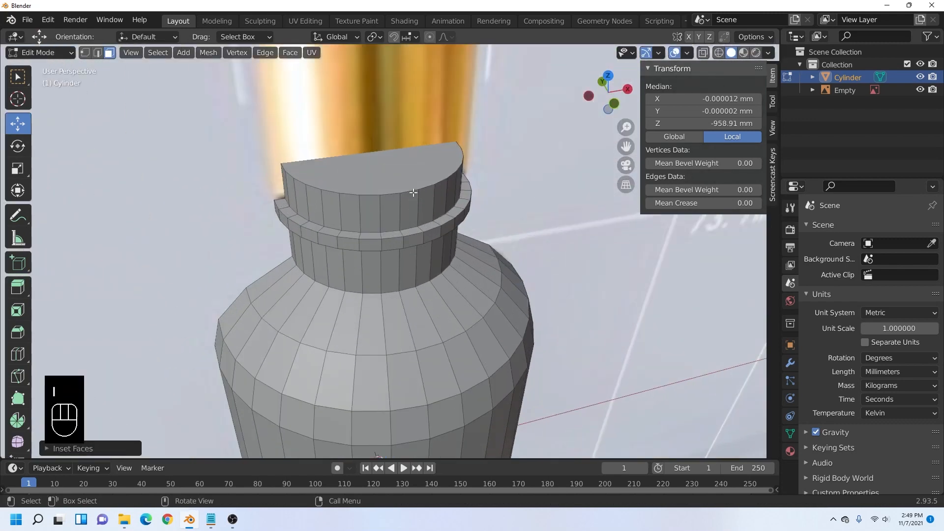
pyautogui.click(413, 192)
pyautogui.press('x')
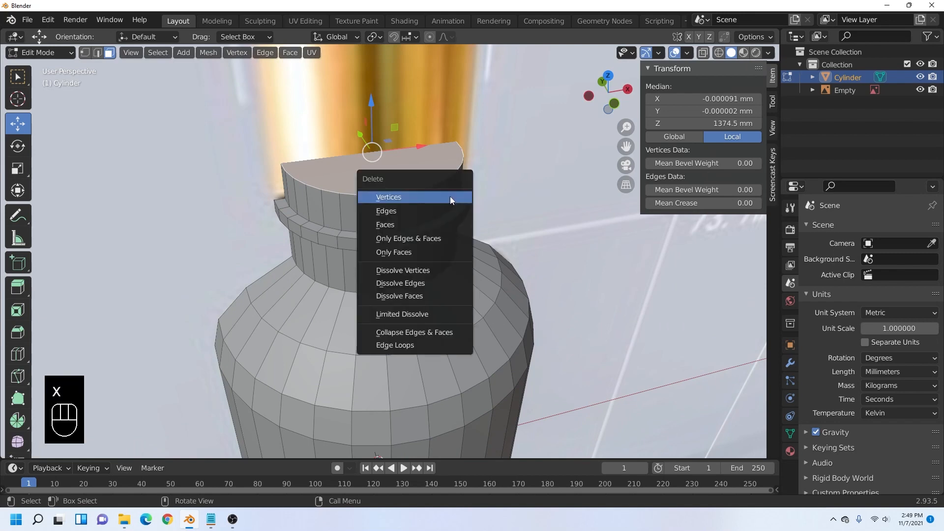
pyautogui.click(389, 224)
# - Add a Subdivision Surface modifier to the bottle
pyautogui.moveTo(388, 225); pyautogui.dragTo(447, 279, button='middle')
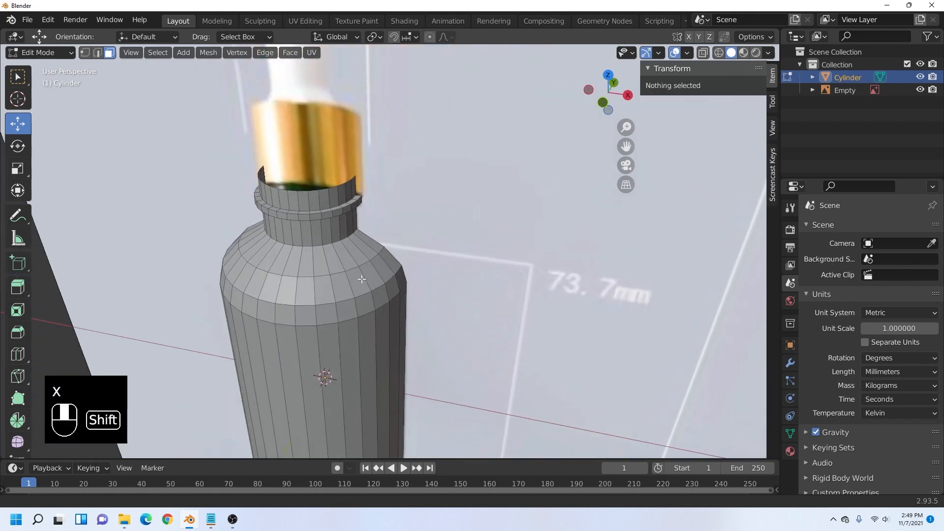
pyautogui.keyDown('shift'); pyautogui.moveTo(360, 280); pyautogui.dragTo(397, 236, button='middle'); pyautogui.keyUp('shift')
pyautogui.moveTo(397, 237); pyautogui.dragTo(437, 264, button='middle')
pyautogui.scroll(-2, 413, 187)
pyautogui.click(791, 363)
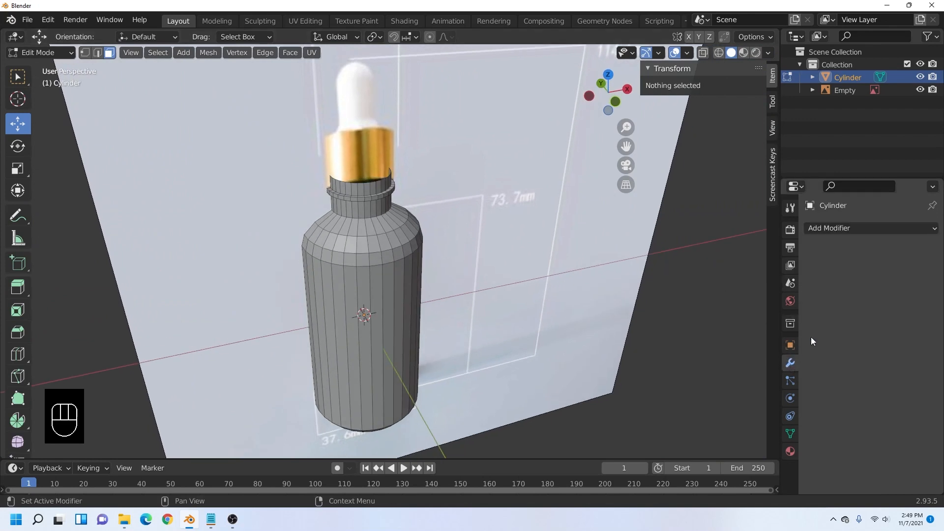
pyautogui.click(848, 229)
pyautogui.click(694, 455)
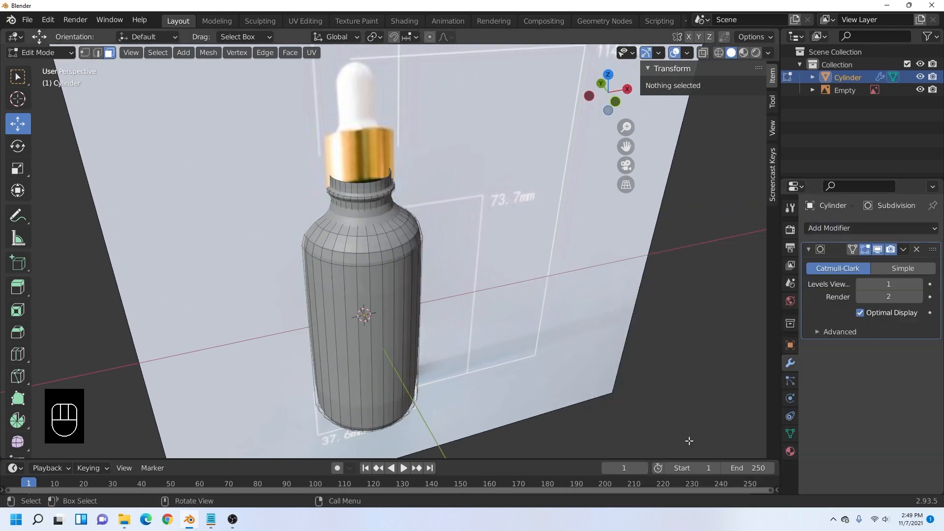
# - Select the ring of long side faces around the body and inset them to tighten the smoothed edges
pyautogui.moveTo(693, 366); pyautogui.dragTo(378, 271, button='middle')
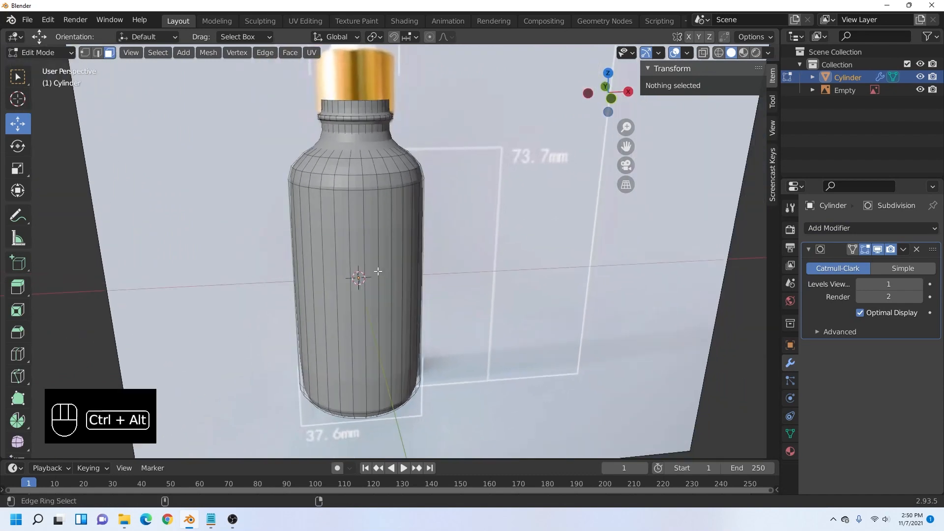
pyautogui.keyDown('ctrl'); pyautogui.keyDown('alt'); pyautogui.click(376, 270); pyautogui.keyUp('alt'); pyautogui.keyUp('ctrl')
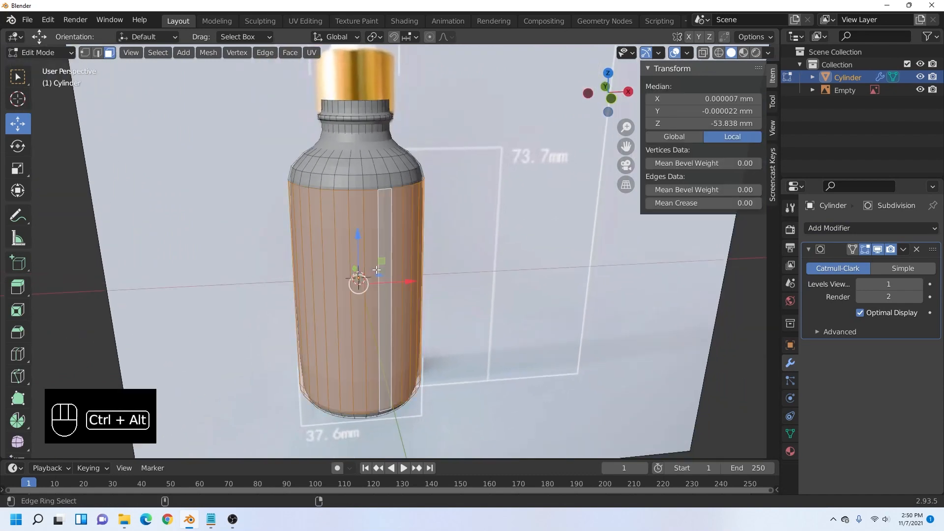
pyautogui.press('i')
pyautogui.click(508, 241)
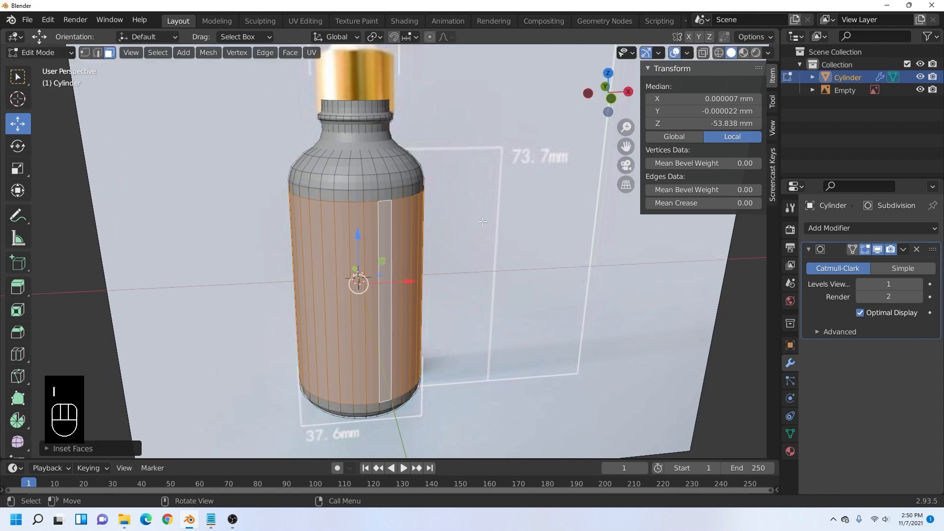
# - Hide the subdivision in Edit Mode and inset the ring of neck faces below the collar
pyautogui.moveTo(508, 241); pyautogui.dragTo(457, 171, button='middle')
pyautogui.scroll(6, 457, 172)
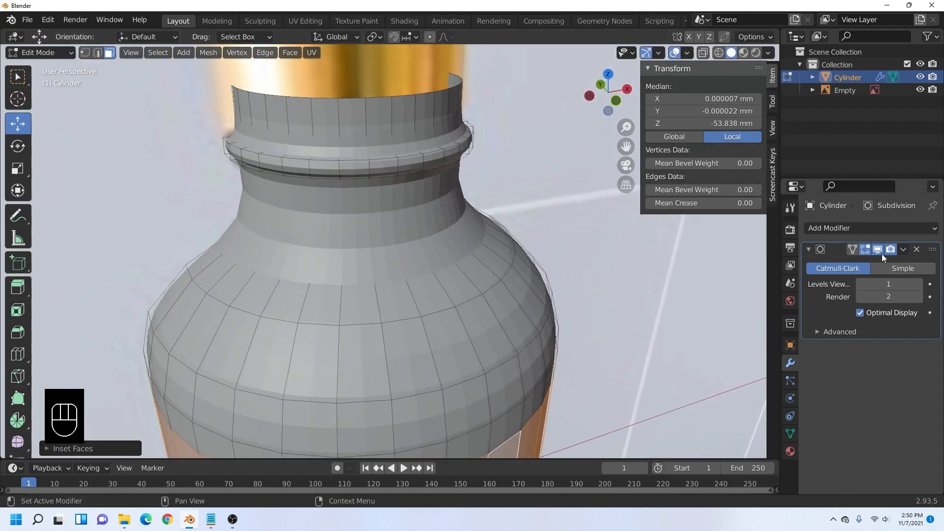
pyautogui.click(865, 250)
pyautogui.keyDown('ctrl'); pyautogui.keyDown('alt'); pyautogui.click(367, 209); pyautogui.keyUp('alt'); pyautogui.keyUp('ctrl')
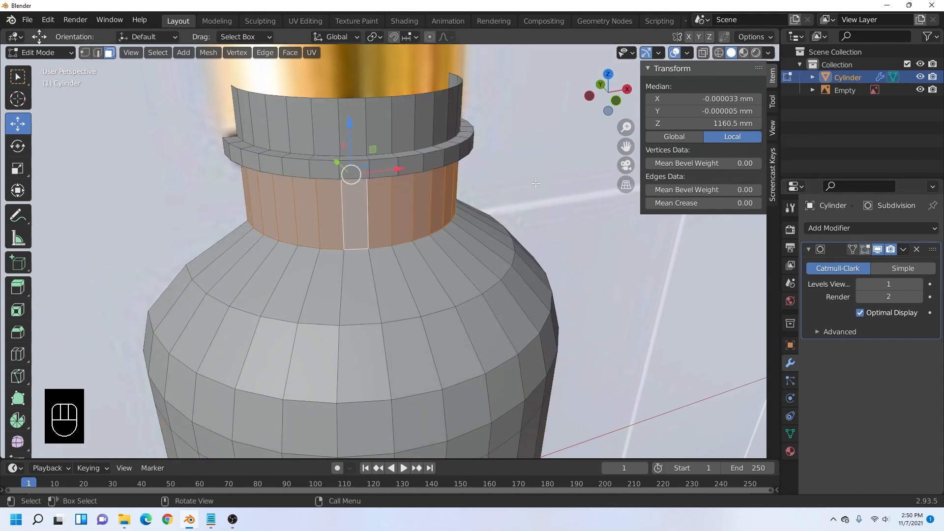
pyautogui.press('i')
pyautogui.click(556, 173)
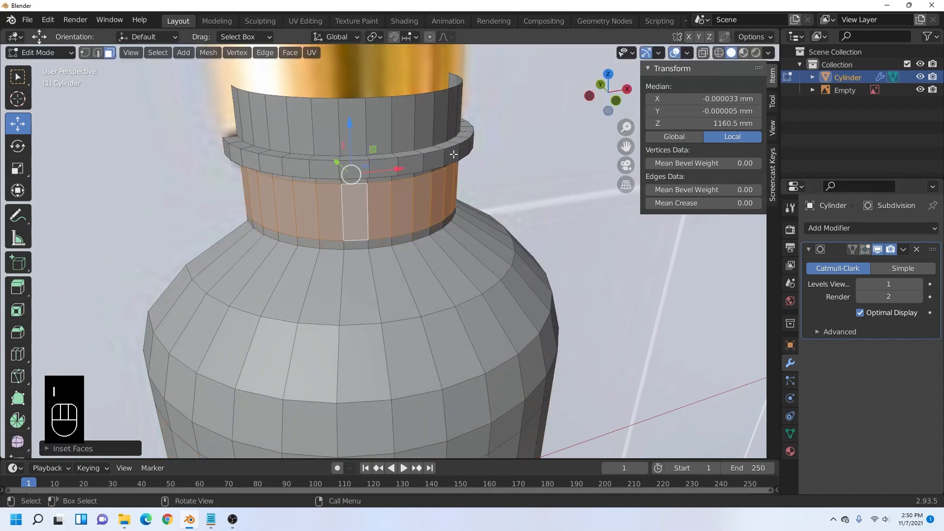
# - Select the ring of neck faces above the collar and inset them
pyautogui.moveTo(555, 173); pyautogui.dragTo(500, 237, button='middle')
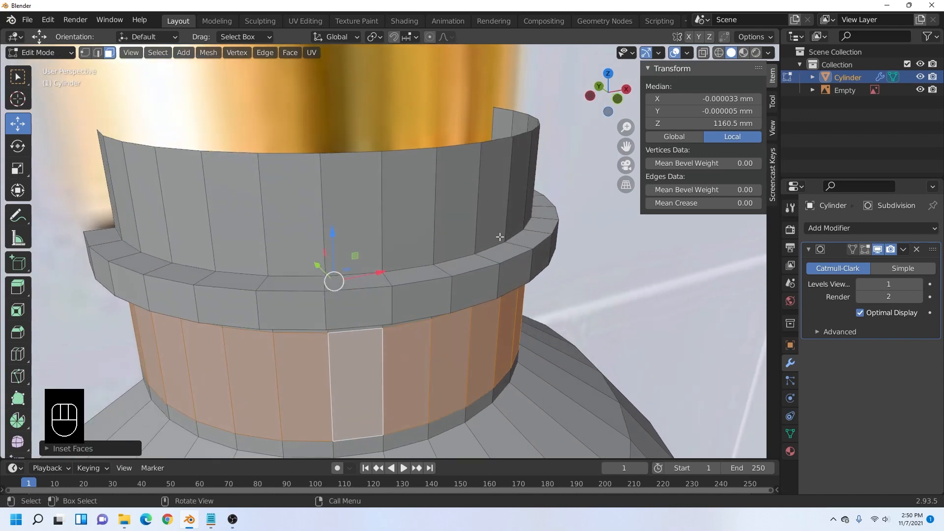
pyautogui.keyDown('ctrl'); pyautogui.keyDown('alt'); pyautogui.click(482, 209); pyautogui.keyUp('alt'); pyautogui.keyUp('ctrl')
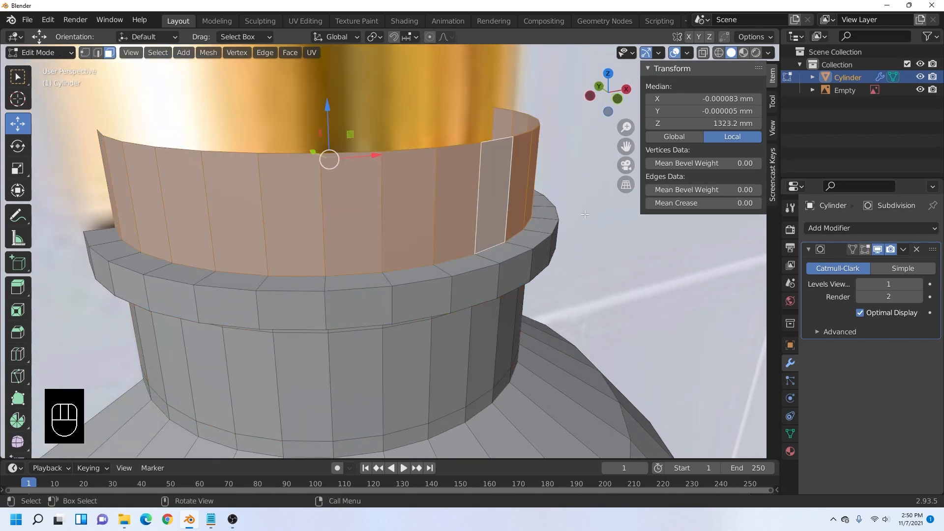
pyautogui.keyDown('ctrl'); pyautogui.keyDown('alt'); pyautogui.click(513, 275); pyautogui.keyUp('alt'); pyautogui.keyUp('ctrl')
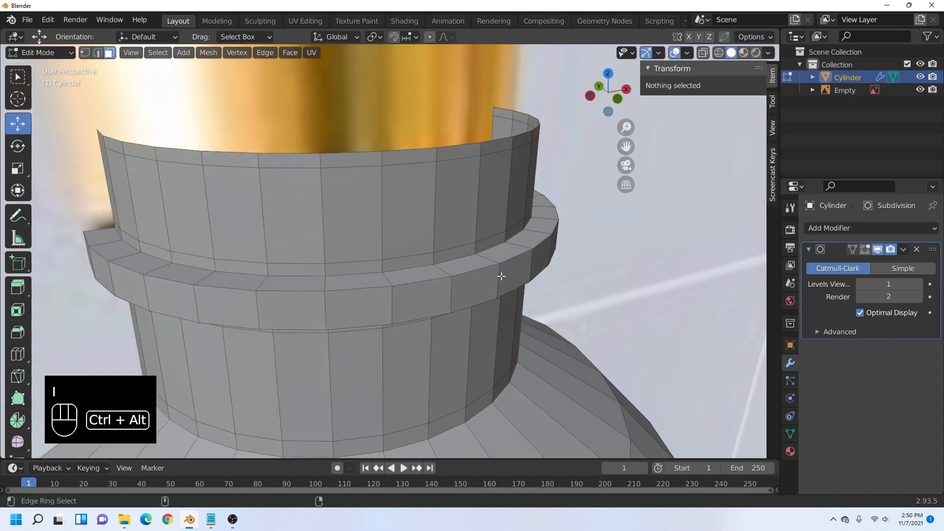
# - Inset the ring of faces around the collar's outer side and the ring on its top
pyautogui.keyDown('ctrl'); pyautogui.keyDown('alt'); pyautogui.click(501, 276); pyautogui.keyUp('alt'); pyautogui.keyUp('ctrl')
pyautogui.press('i')
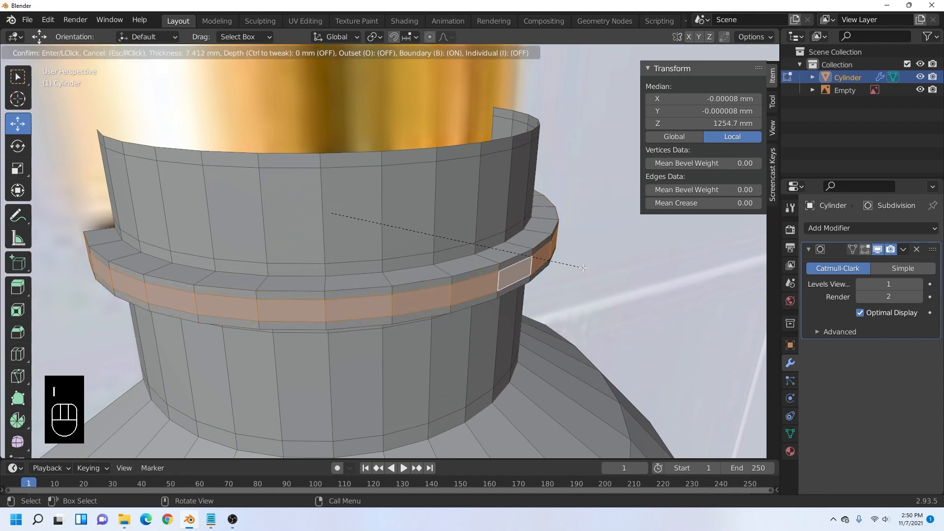
pyautogui.click(504, 263)
pyautogui.keyDown('ctrl'); pyautogui.keyDown('alt'); pyautogui.click(490, 258); pyautogui.keyUp('alt'); pyautogui.keyUp('ctrl')
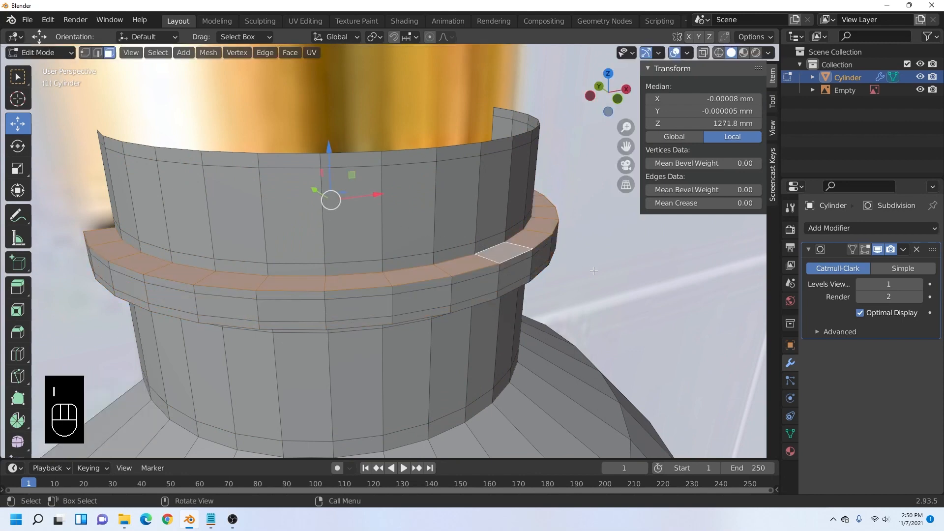
pyautogui.press('i')
pyautogui.click(590, 271)
# - Select the ring of faces on the collar's underside and inset them
pyautogui.moveTo(589, 271); pyautogui.dragTo(463, 248, button='middle')
pyautogui.scroll(1, 462, 248)
pyautogui.keyDown('ctrl'); pyautogui.keyDown('alt'); pyautogui.click(465, 247); pyautogui.keyUp('alt'); pyautogui.keyUp('ctrl')
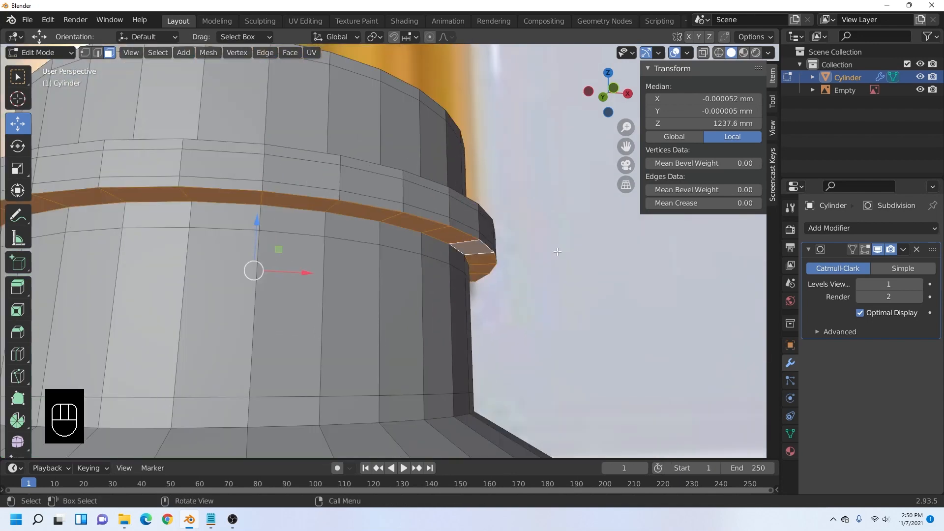
pyautogui.press('i')
pyautogui.click(554, 251)
# - Show the subdivision in Edit Mode and set its viewport level to 2
pyautogui.scroll(-3, 554, 250)
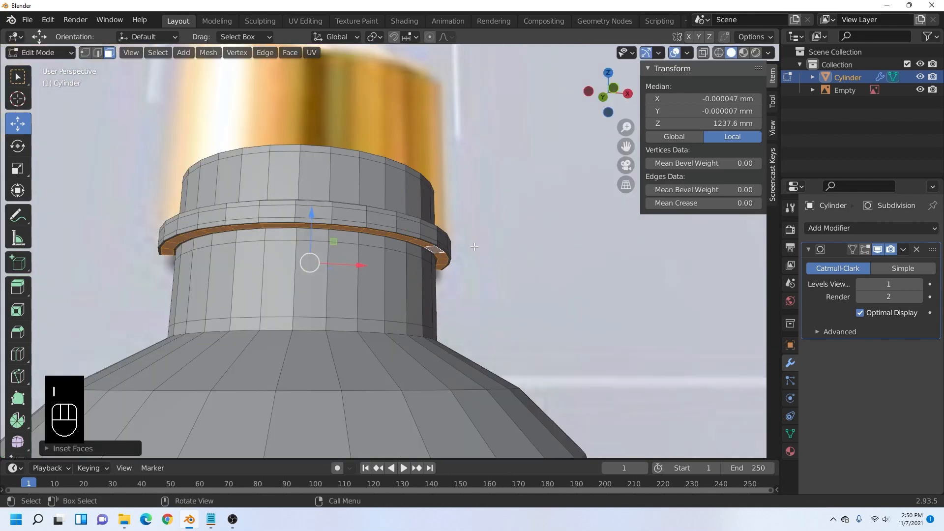
pyautogui.moveTo(555, 251); pyautogui.dragTo(487, 239, button='middle')
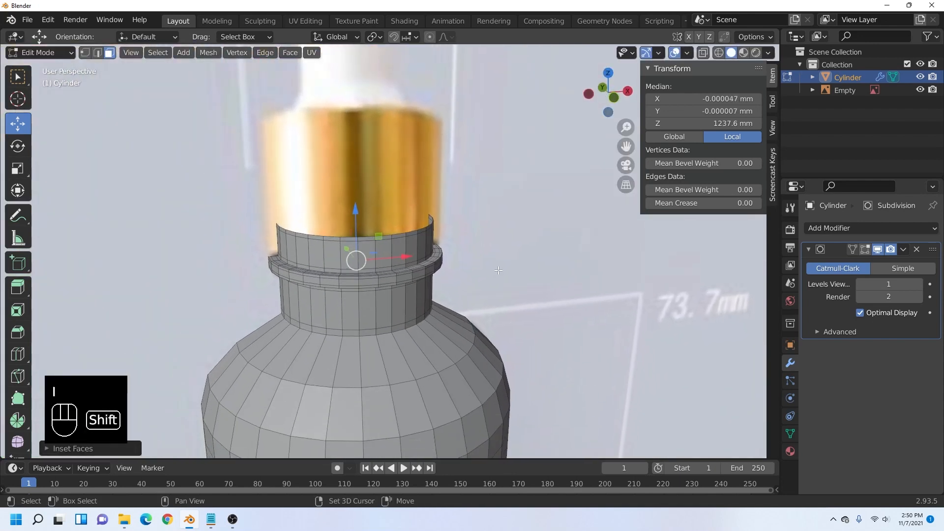
pyautogui.click(866, 250)
pyautogui.scroll(-3, 531, 265)
pyautogui.moveTo(531, 266); pyautogui.dragTo(507, 272, button='middle')
pyautogui.keyDown('shift'); pyautogui.moveTo(507, 271); pyautogui.dragTo(507, 231, button='middle'); pyautogui.keyUp('shift')
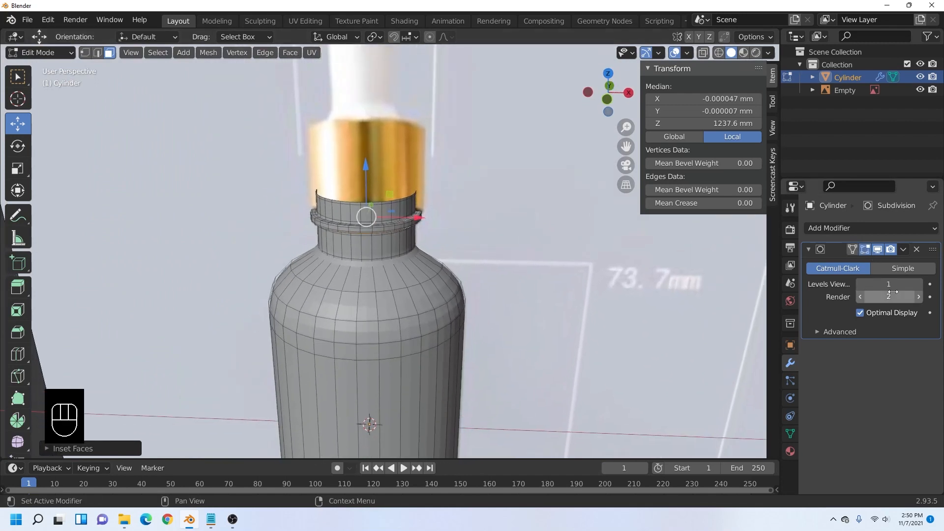
# - Return to Object Mode and shade the bottle smooth
pyautogui.click(40, 52)
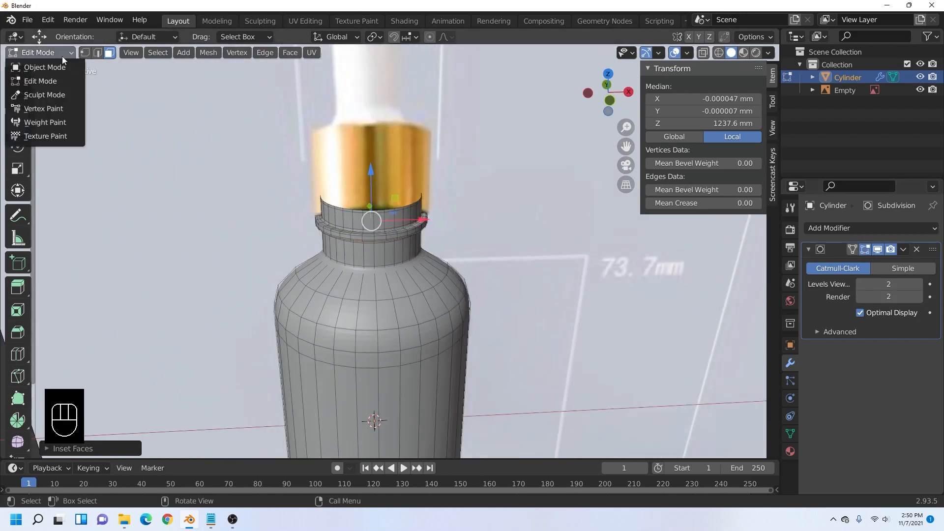
pyautogui.click(37, 62)
pyautogui.rightClick(383, 296)
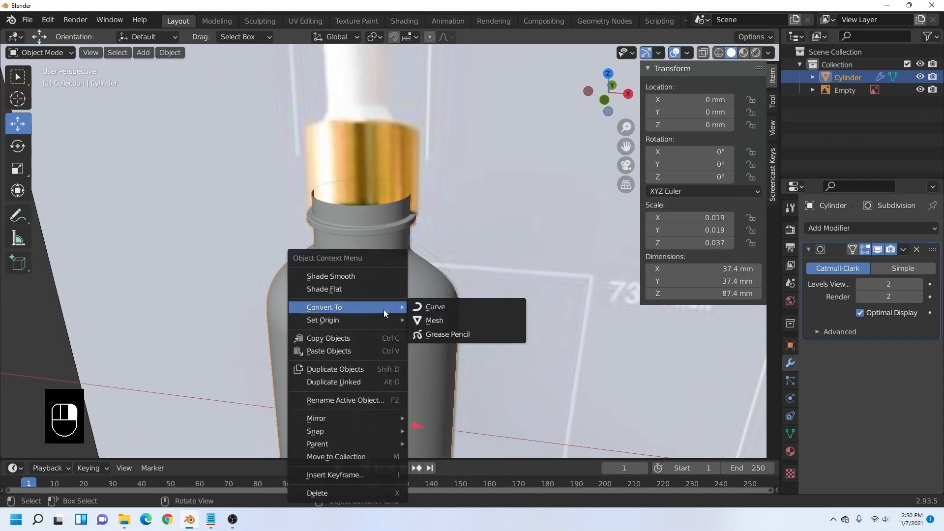
pyautogui.click(374, 277)
pyautogui.scroll(-3, 392, 293)
pyautogui.moveTo(392, 294); pyautogui.dragTo(421, 250, button='middle')
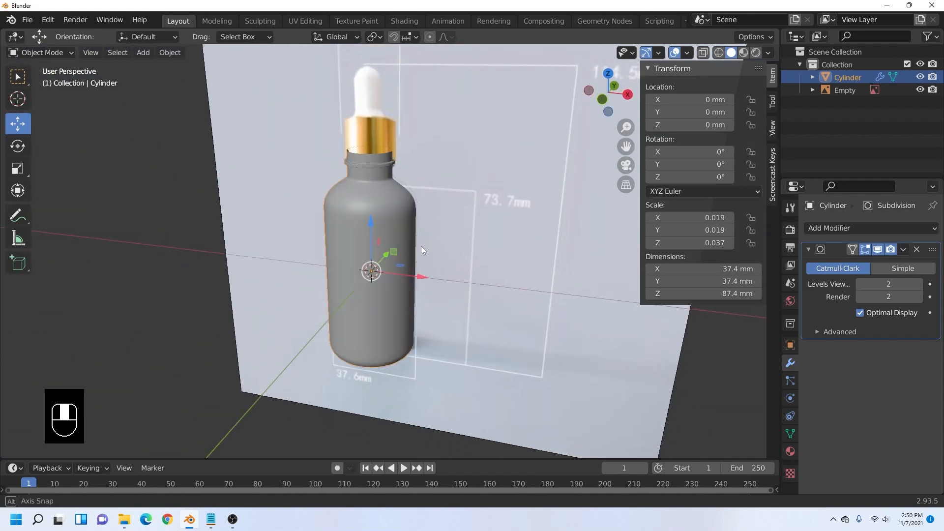
# - Add a Solidify modifier to the bottle and apply the object's scale
pyautogui.click(852, 230)
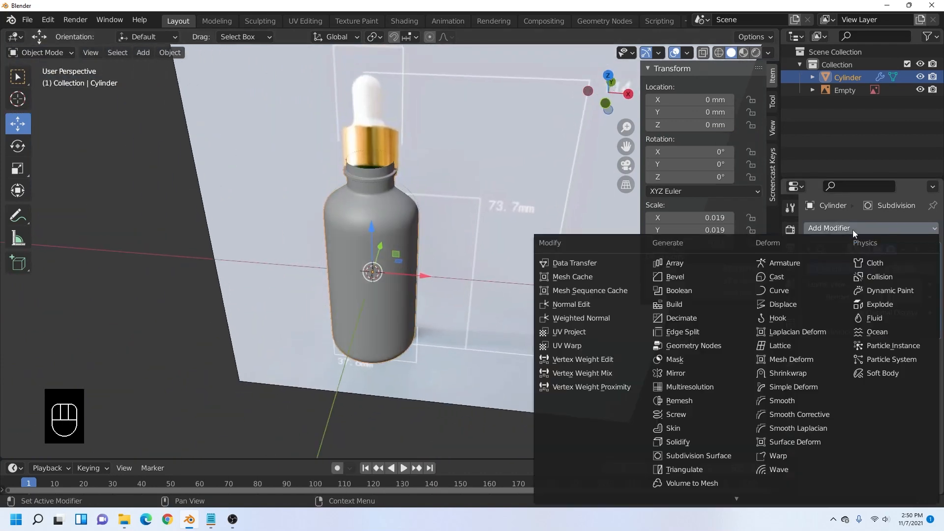
pyautogui.click(704, 443)
pyautogui.moveTo(479, 261); pyautogui.dragTo(401, 259, button='middle')
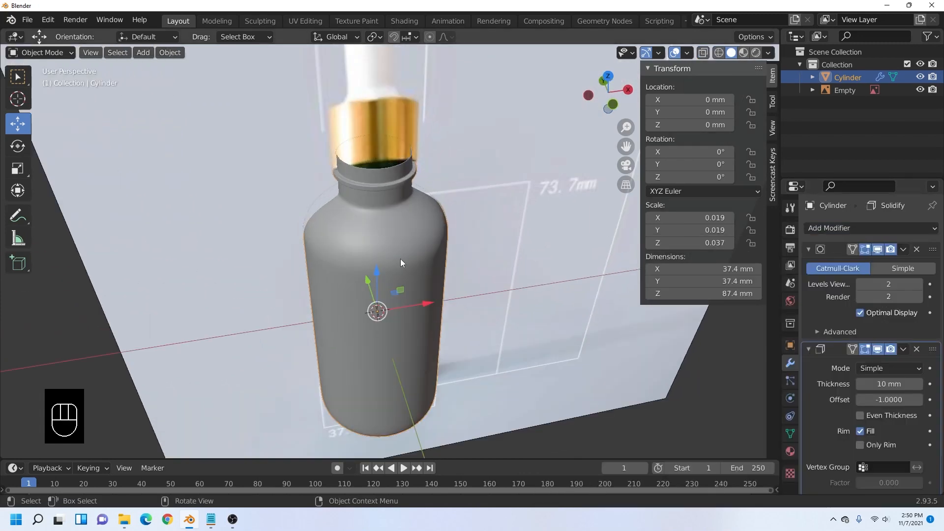
pyautogui.hotkey('ctrl', 'a')
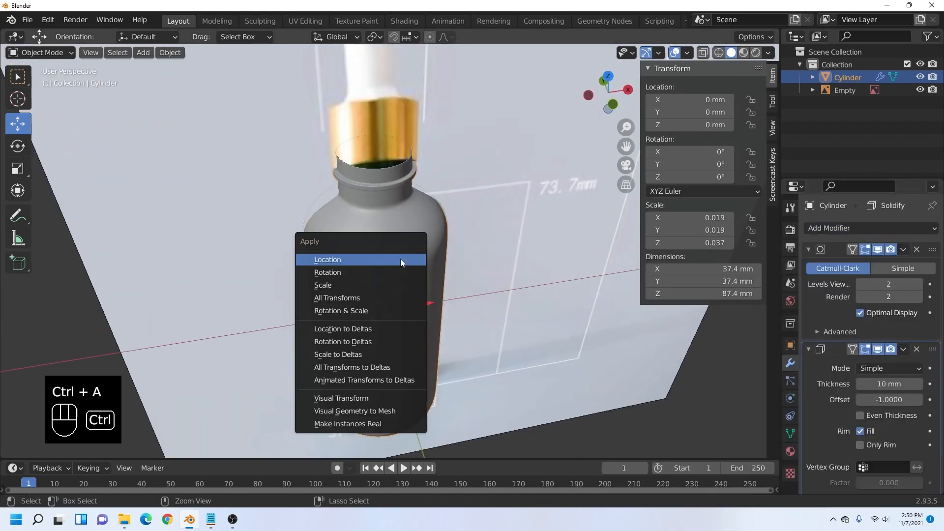
pyautogui.click(381, 288)
pyautogui.keyDown('shift'); pyautogui.moveTo(393, 228); pyautogui.dragTo(383, 244, button='middle'); pyautogui.keyUp('shift')
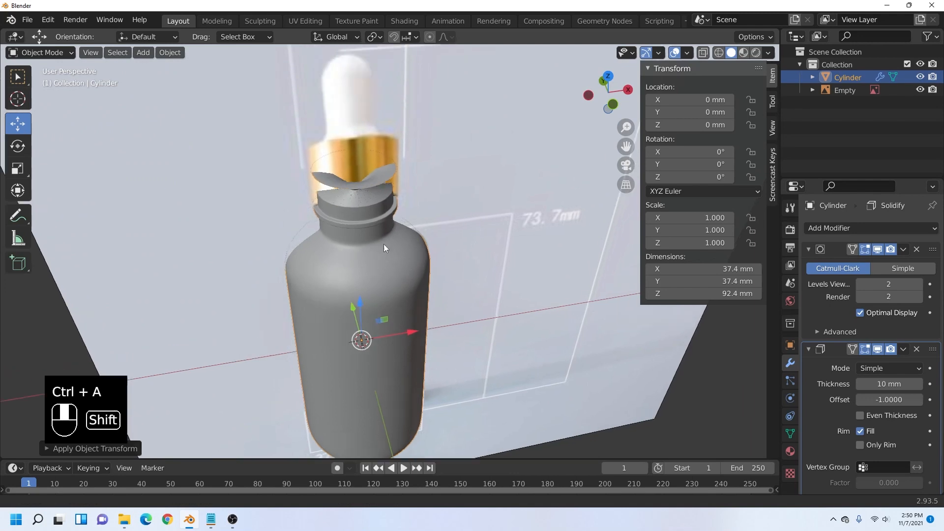
# - Try a Solidify thickness of 1 mm, and settle on 0.7 mm
pyautogui.scroll(4, 383, 253)
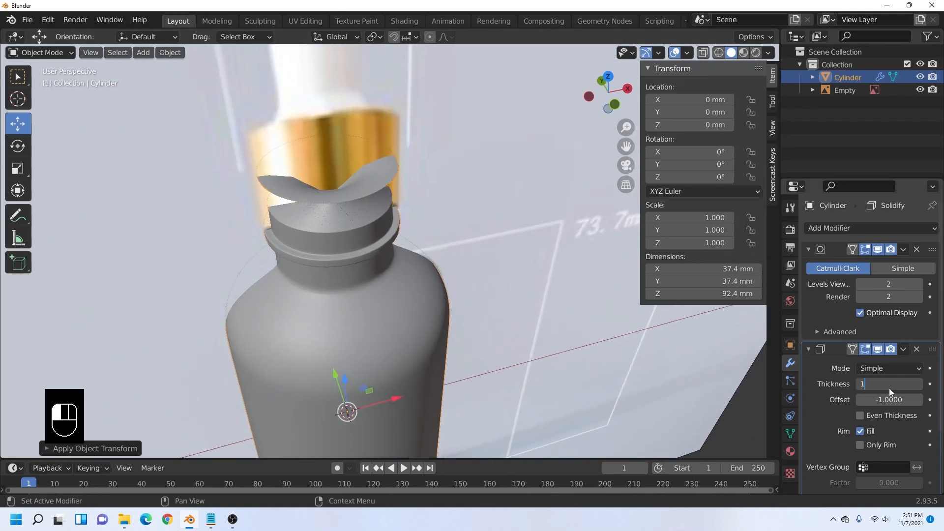
pyautogui.press('Return')
pyautogui.scroll(2, 532, 281)
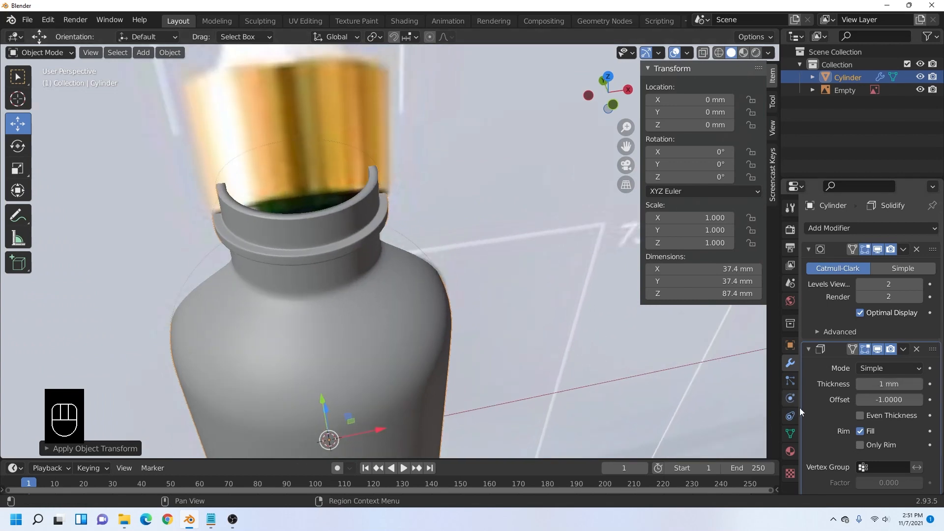
pyautogui.click(893, 383)
pyautogui.write('.7')
pyautogui.press('Return')
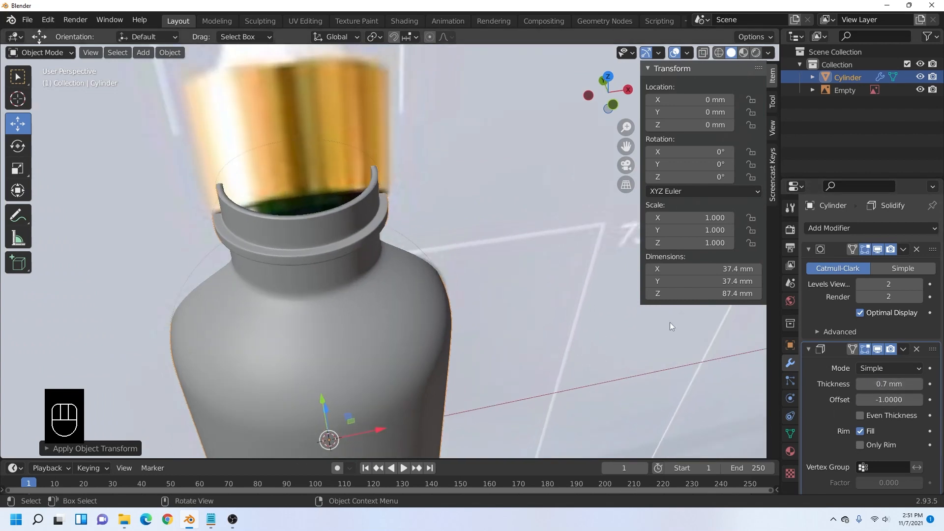
# - Compare the bottle with the reference image in front view and examine the cap and its labelled width
pyautogui.click(502, 278)
pyautogui.scroll(-5, 481, 273)
pyautogui.moveTo(481, 273); pyautogui.dragTo(385, 278, button='middle')
pyautogui.scroll(-2, 406, 277)
pyautogui.click(601, 91)
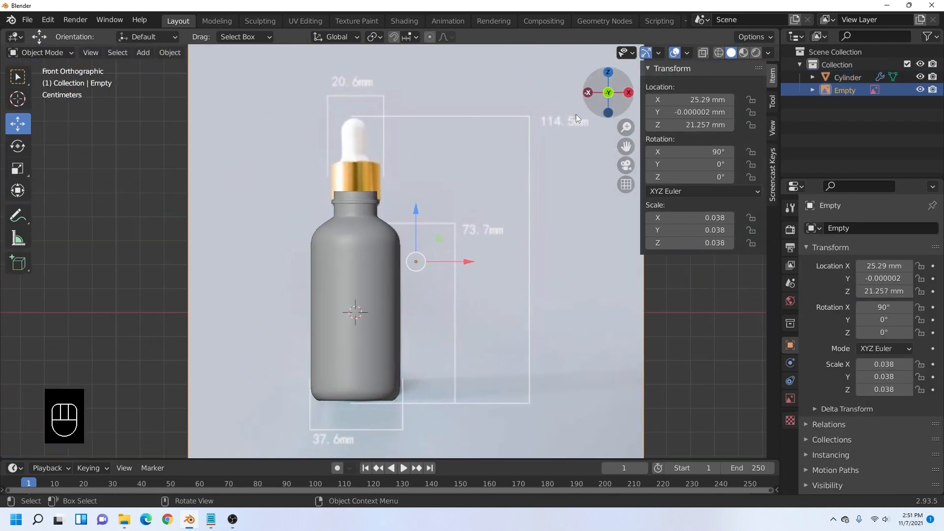
pyautogui.scroll(4, 373, 172)
pyautogui.keyDown('shift'); pyautogui.moveTo(358, 174); pyautogui.dragTo(394, 249, button='middle'); pyautogui.keyUp('shift')
pyautogui.scroll(1, 394, 249)
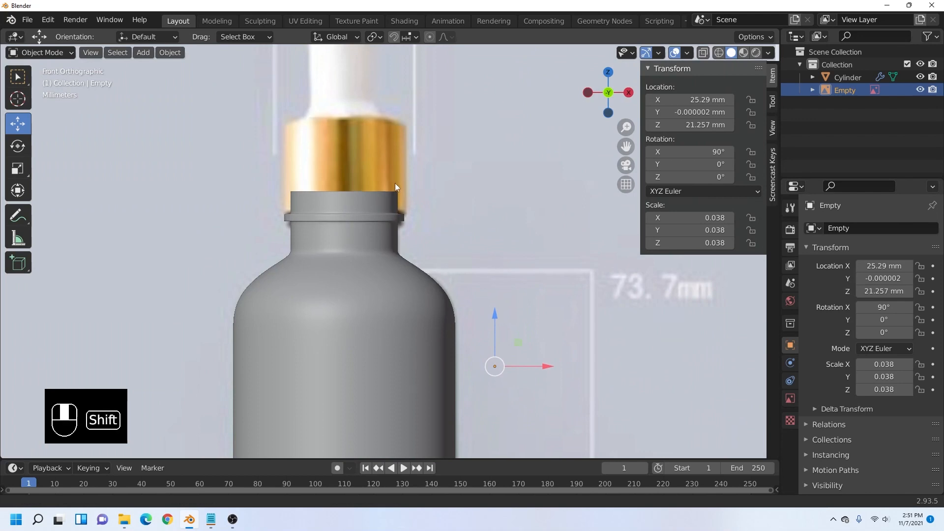
pyautogui.keyDown('shift'); pyautogui.moveTo(395, 183); pyautogui.dragTo(399, 285, button='middle'); pyautogui.keyUp('shift')
pyautogui.scroll(-2, 376, 188)
pyautogui.keyDown('shift'); pyautogui.moveTo(362, 139); pyautogui.dragTo(362, 199, button='middle'); pyautogui.keyUp('shift')
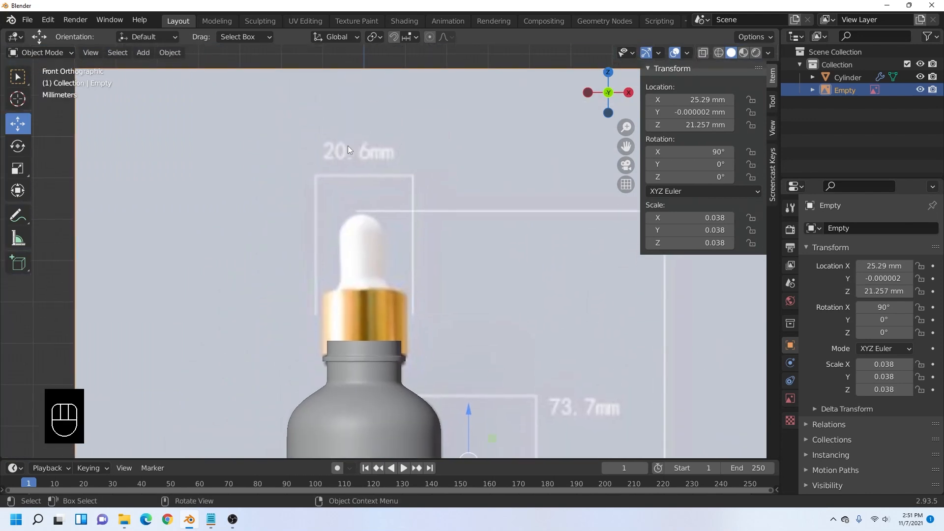
pyautogui.scroll(-1, 321, 181)
pyautogui.keyDown('shift'); pyautogui.moveTo(407, 293); pyautogui.dragTo(394, 164, button='middle'); pyautogui.keyUp('shift')
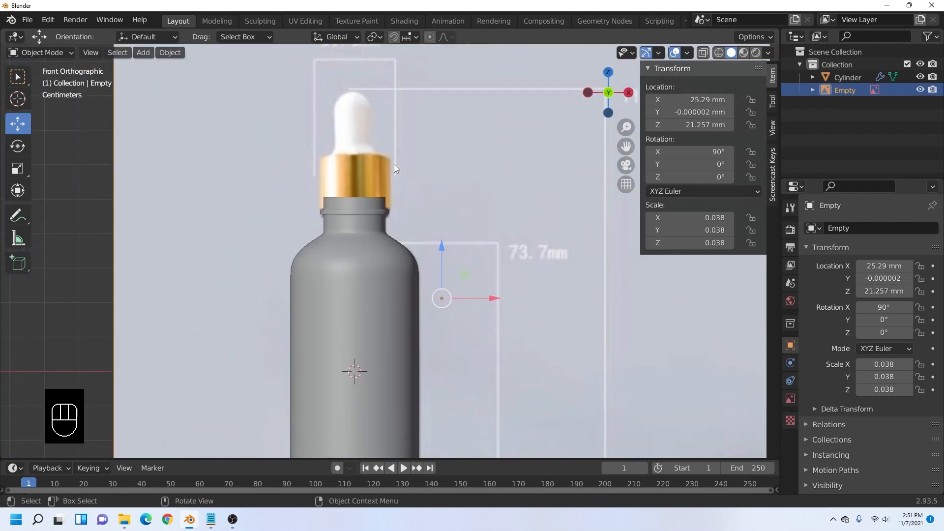
# - Add a mesh cylinder for the cap and set its X, Y and Z dimensions to 20.6 mm
pyautogui.hotkey('shift', 'a')
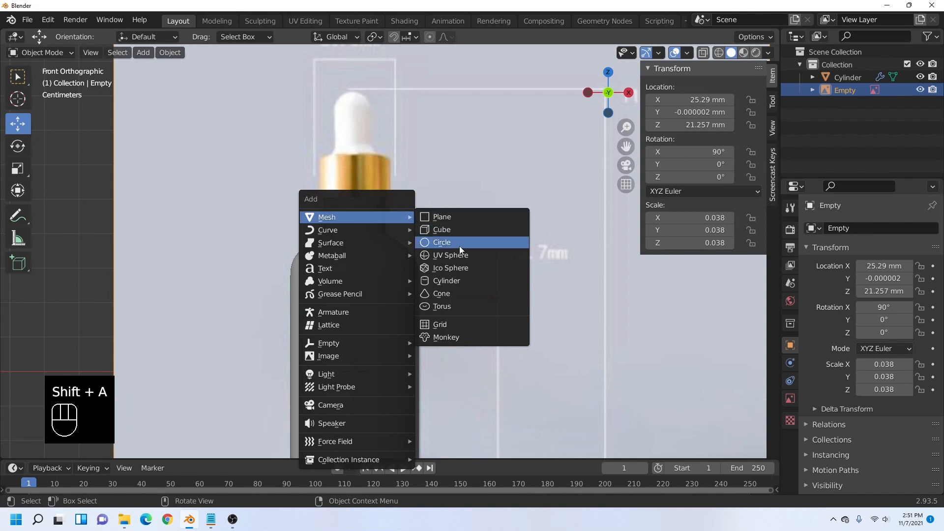
pyautogui.click(461, 280)
pyautogui.scroll(-5, 374, 239)
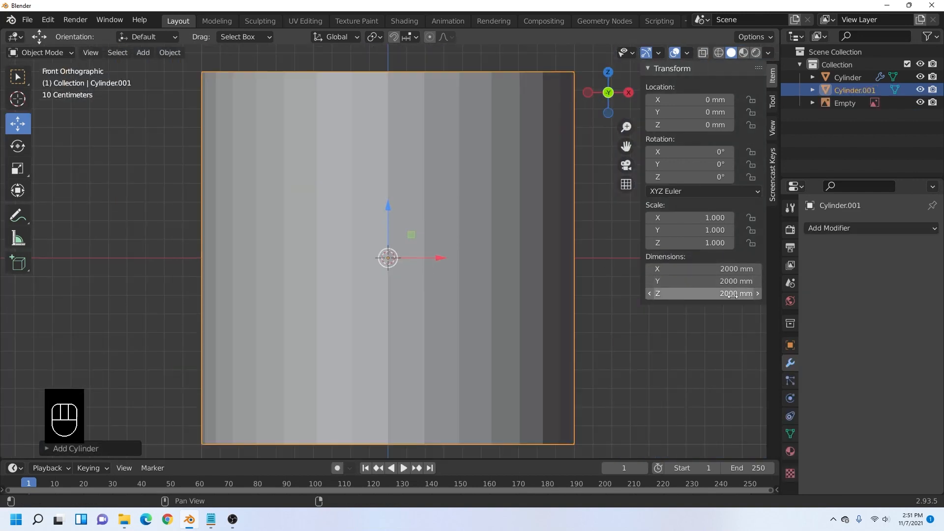
pyautogui.click(733, 269)
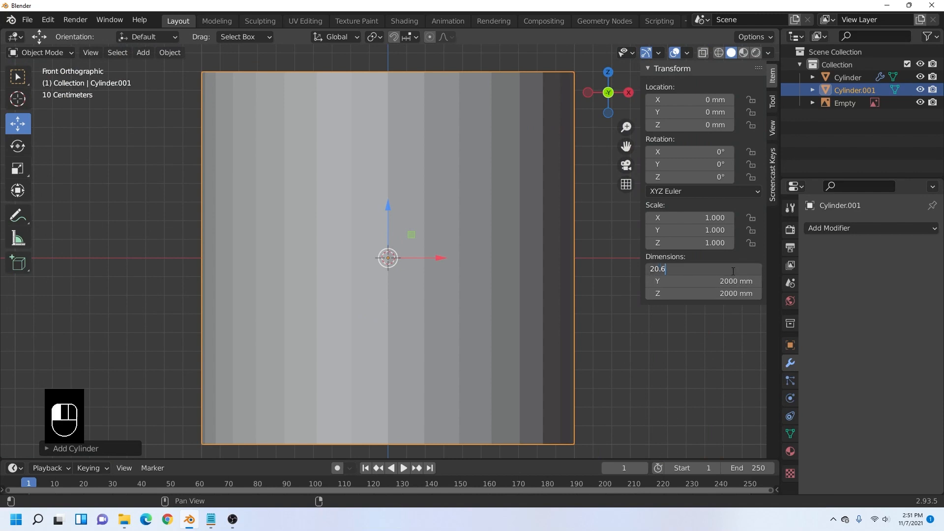
pyautogui.press('Return')
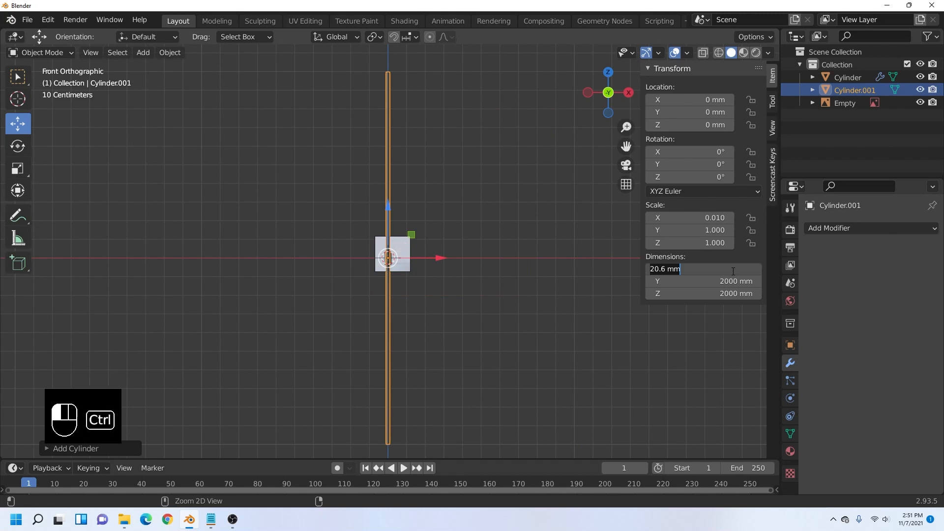
pyautogui.click(732, 279)
pyautogui.write('20.6')
pyautogui.press('Return')
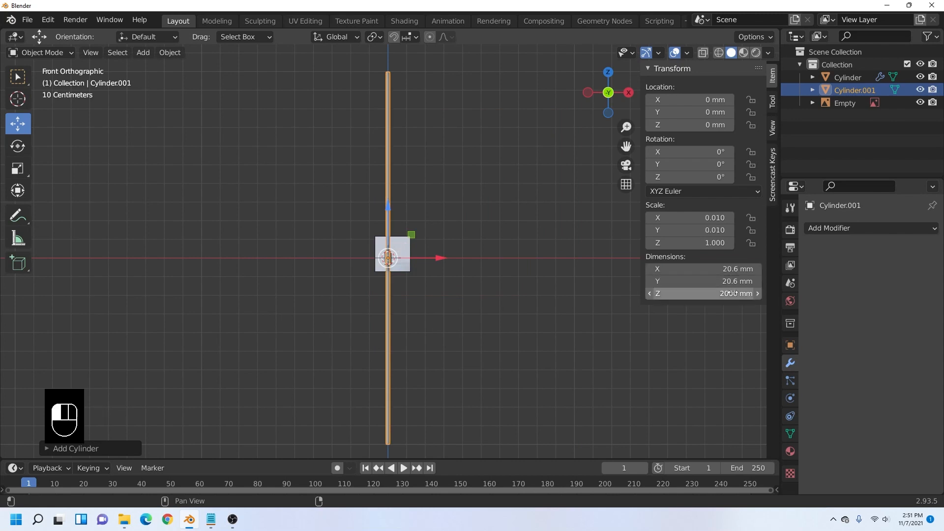
pyautogui.click(730, 294)
pyautogui.write('20.6')
pyautogui.press('Return')
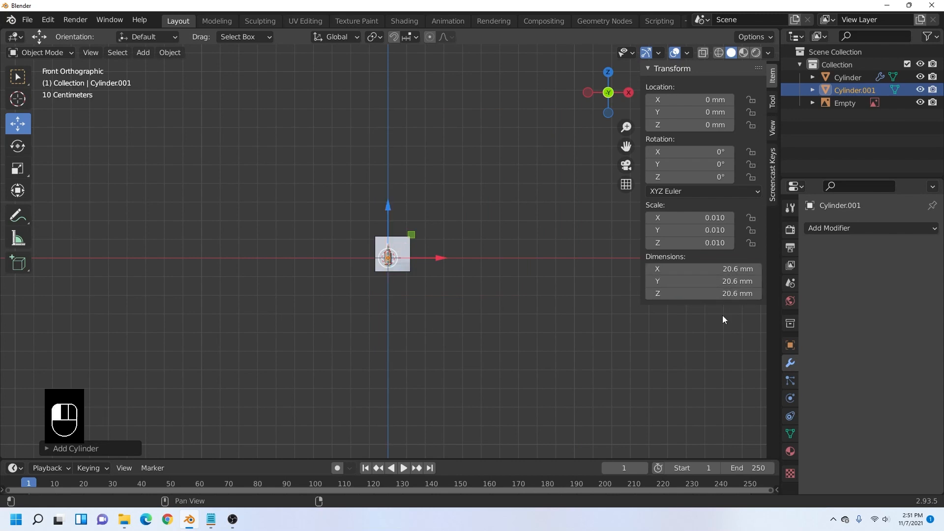
# - Move the new cylinder straight up over the gold cap in the reference, to about 58 mm in Z
pyautogui.scroll(5, 432, 264)
pyautogui.scroll(8, 393, 272)
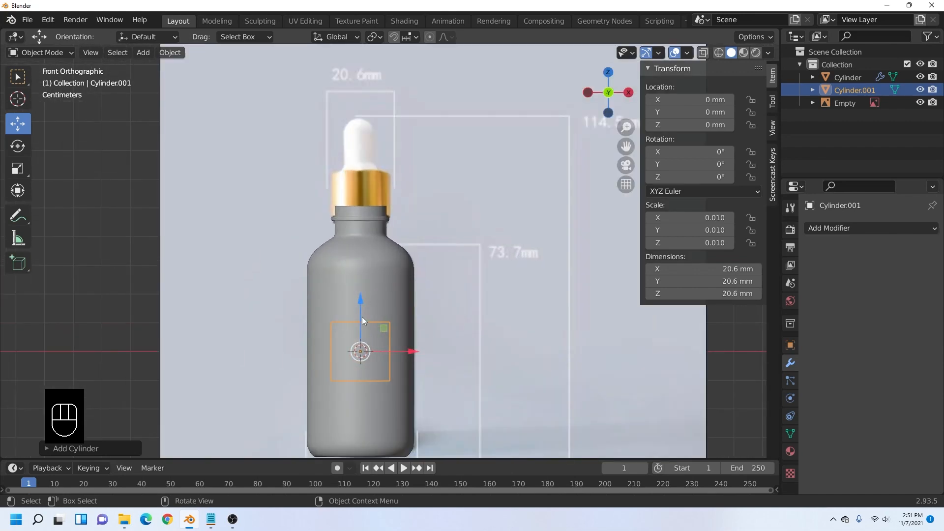
pyautogui.moveTo(362, 317); pyautogui.dragTo(386, 146)
pyautogui.scroll(7, 379, 175)
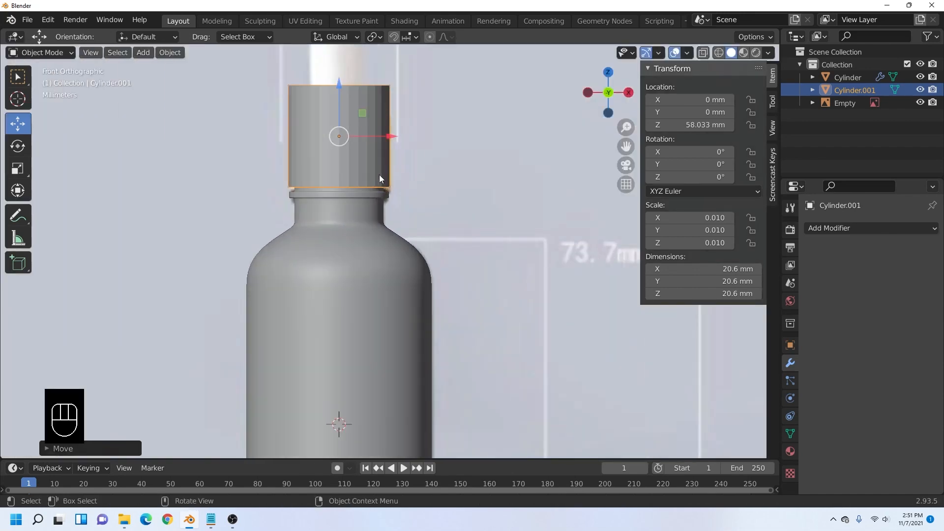
pyautogui.keyDown('shift'); pyautogui.moveTo(386, 135); pyautogui.dragTo(427, 321, button='middle'); pyautogui.keyUp('shift')
pyautogui.keyDown('shift'); pyautogui.moveTo(372, 238); pyautogui.dragTo(422, 275, button='middle'); pyautogui.keyUp('shift')
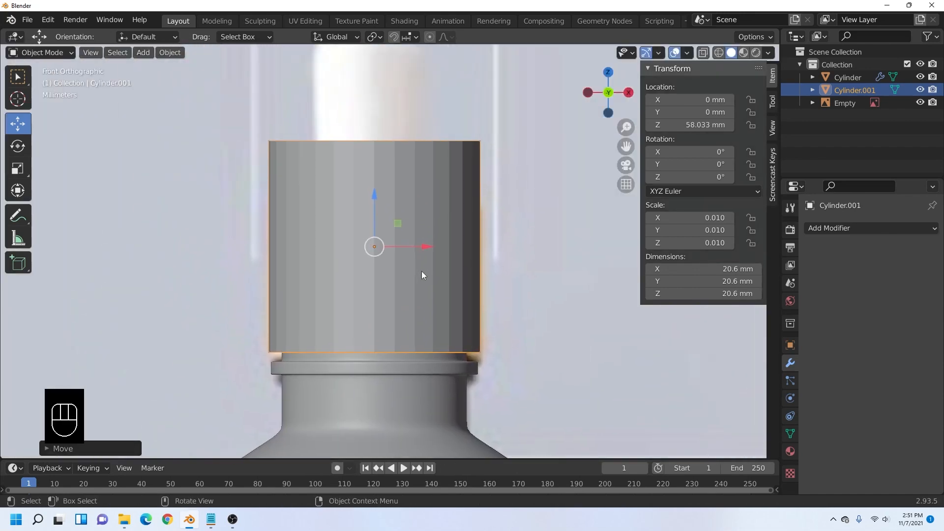
# - Turn on X-ray, select the cylinder's top vertices in Edit Mode and lower them to the gold cap's upper edge
pyautogui.click(705, 53)
pyautogui.press('Tab')
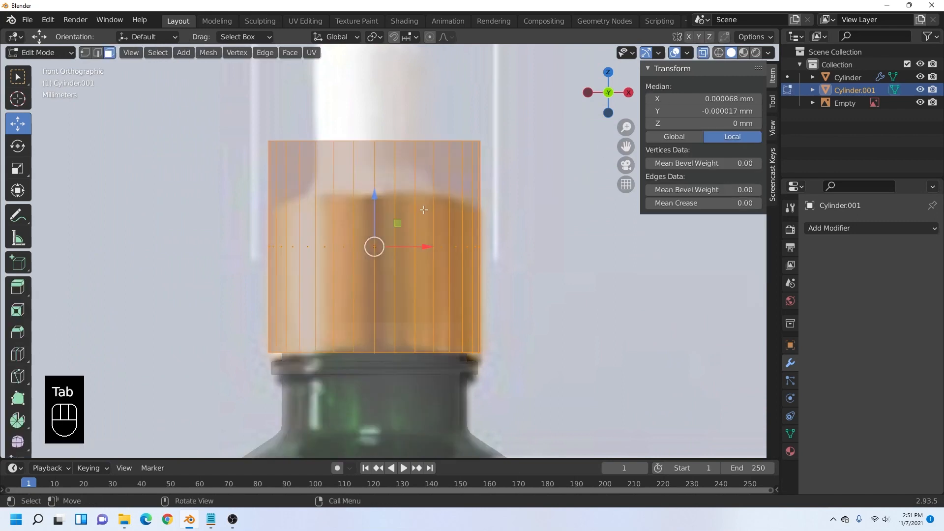
pyautogui.moveTo(122, 98); pyautogui.dragTo(521, 167)
pyautogui.moveTo(375, 113); pyautogui.dragTo(376, 168)
# - Inset the top face of the cap cylinder to form a narrow rim
pyautogui.scroll(2, 375, 170)
pyautogui.keyDown('shift'); pyautogui.moveTo(432, 148); pyautogui.dragTo(413, 173, button='middle'); pyautogui.keyUp('shift')
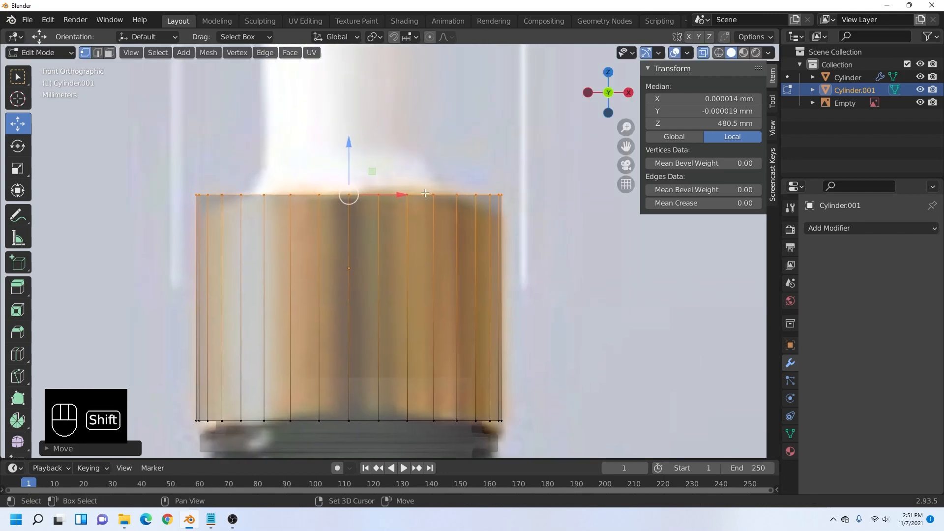
pyautogui.press('i')
pyautogui.click(497, 159)
pyautogui.moveTo(497, 159); pyautogui.dragTo(457, 228, button='middle')
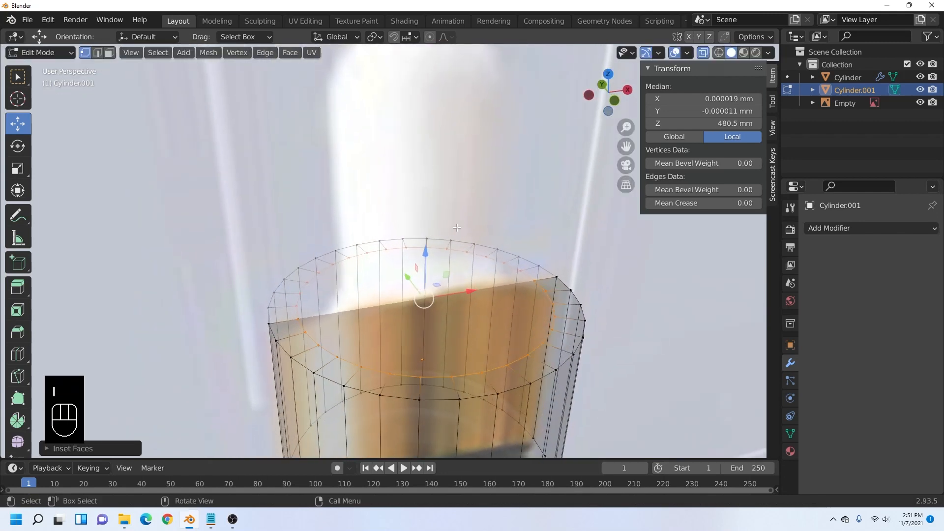
# - Scale the inset ring on the cap's top face to match the white bulb's base in the front reference view
pyautogui.press('s')
pyautogui.click(499, 246)
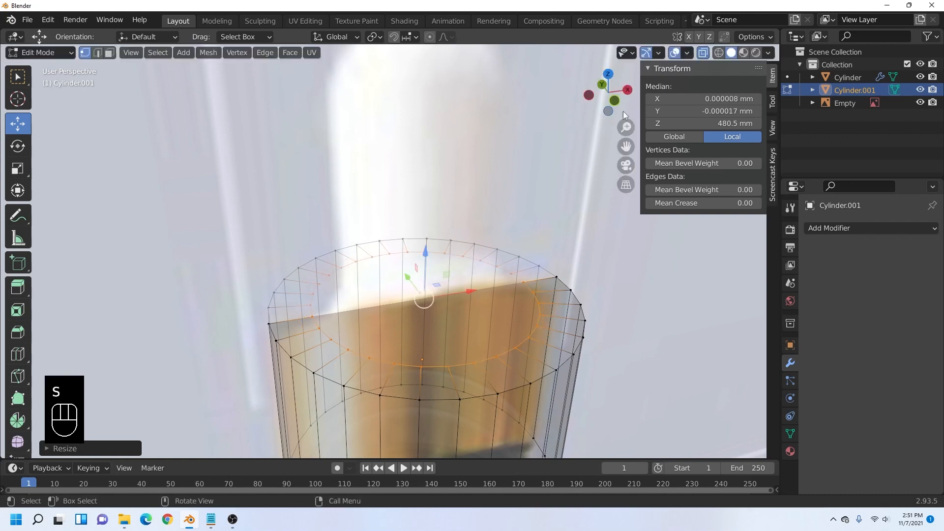
pyautogui.click(614, 100)
pyautogui.scroll(4, 417, 165)
pyautogui.keyDown('shift'); pyautogui.moveTo(417, 165); pyautogui.dragTo(310, 287, button='middle'); pyautogui.keyUp('shift')
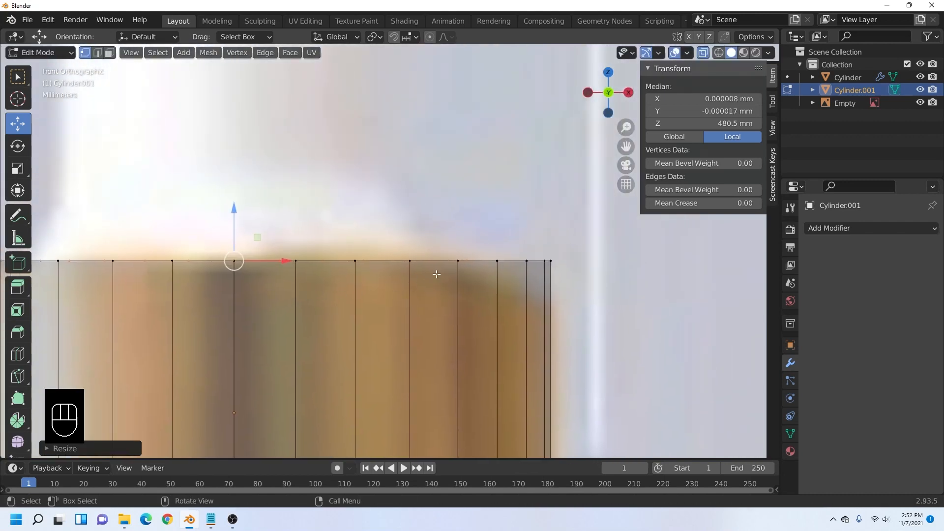
pyautogui.scroll(-2, 454, 248)
pyautogui.keyDown('shift'); pyautogui.moveTo(203, 250); pyautogui.dragTo(299, 279, button='middle'); pyautogui.keyUp('shift')
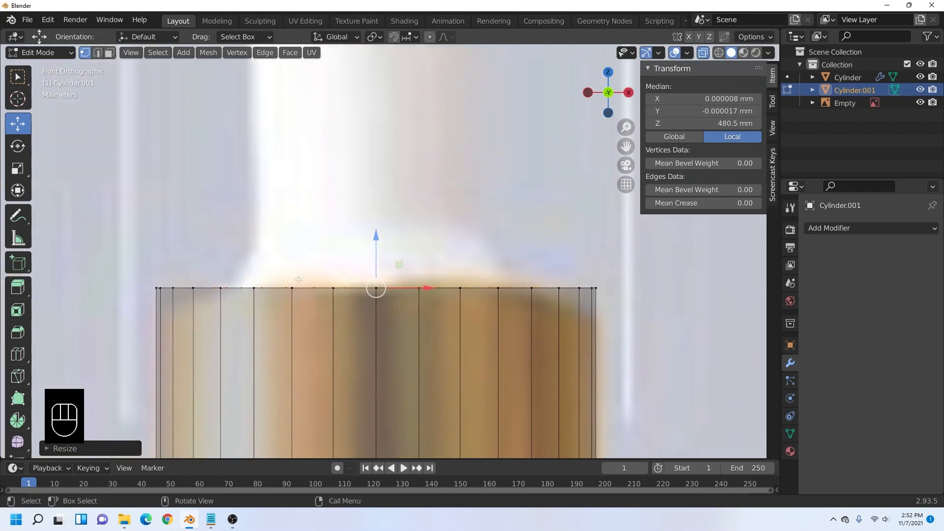
pyautogui.press('s')
pyautogui.click(511, 243)
pyautogui.keyDown('shift'); pyautogui.moveTo(511, 244); pyautogui.dragTo(488, 267, button='middle'); pyautogui.keyUp('shift')
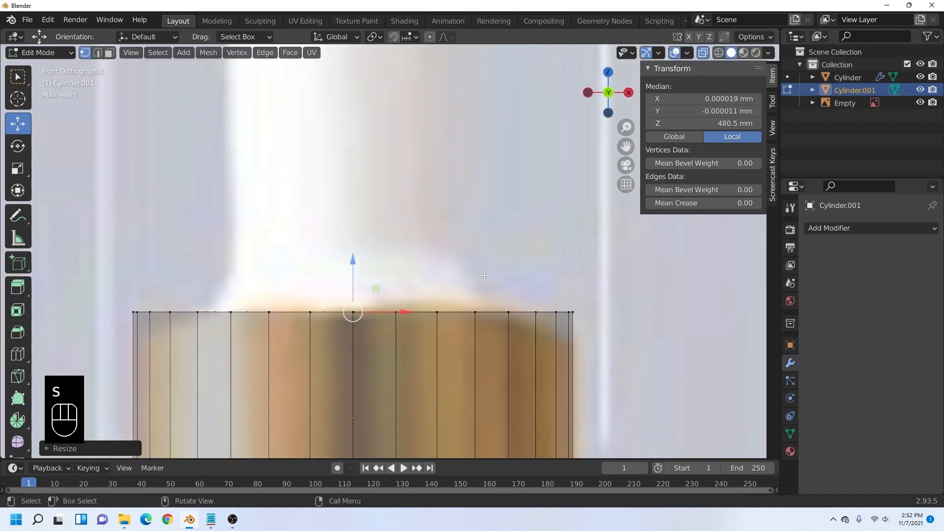
# - Extrude the inset ring slightly upward and scale it inward to form the sloped collar at the bulb's base
pyautogui.press('e')
pyautogui.click(501, 237)
pyautogui.press('s')
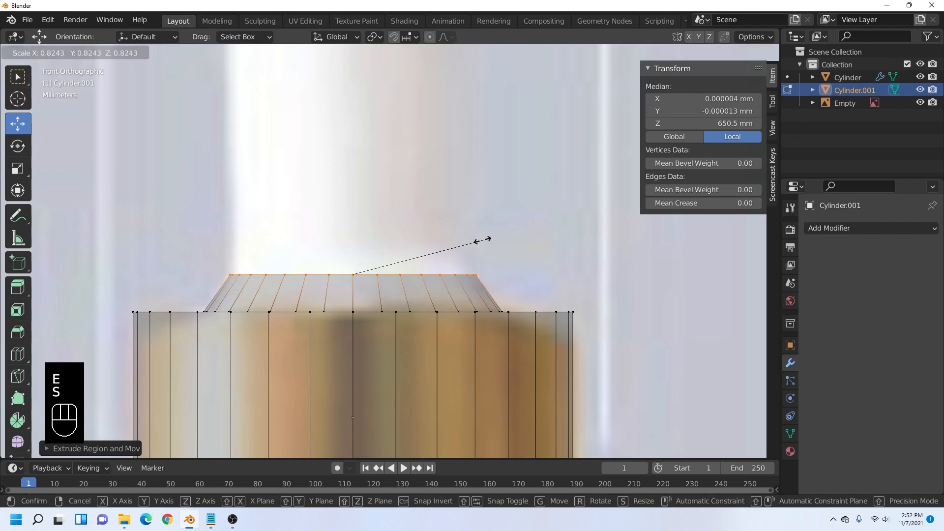
pyautogui.click(488, 239)
# - Extrude the collar's top ring straight up to form the bulb's shaft, stopping where the reference starts to round
pyautogui.scroll(-3, 487, 239)
pyautogui.keyDown('shift'); pyautogui.moveTo(433, 227); pyautogui.dragTo(433, 312, button='middle'); pyautogui.keyUp('shift')
pyautogui.press('e')
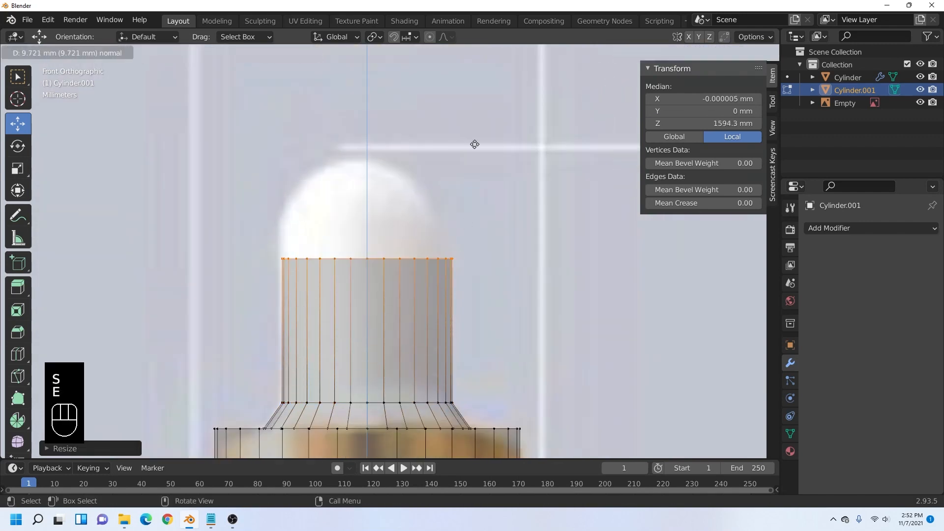
pyautogui.click(463, 102)
pyautogui.keyDown('shift'); pyautogui.moveTo(463, 102); pyautogui.dragTo(470, 155, button='middle'); pyautogui.keyUp('shift')
pyautogui.scroll(2, 477, 199)
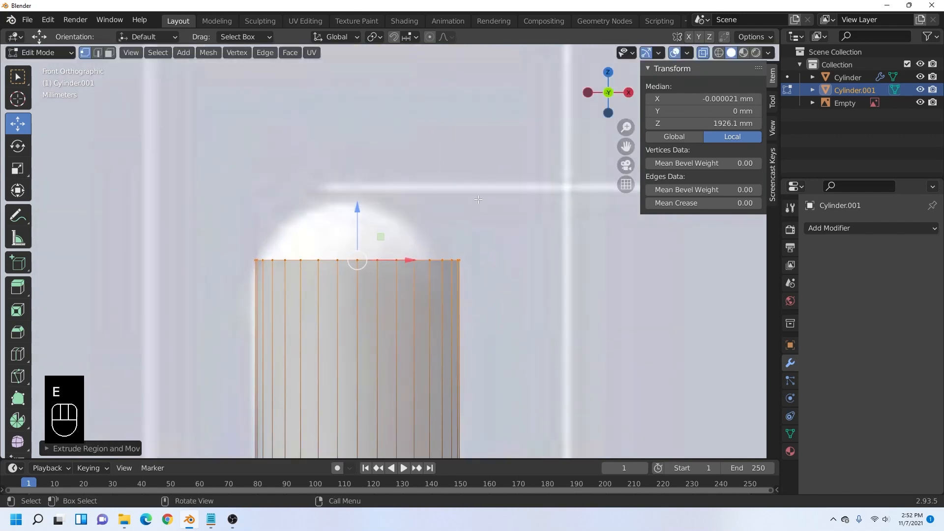
# - Extrude the shaft's top upward twice, scaling each new ring inward to follow the bulb's rounded end in the reference
pyautogui.press('e')
pyautogui.click(492, 178)
pyautogui.press('s')
pyautogui.click(475, 187)
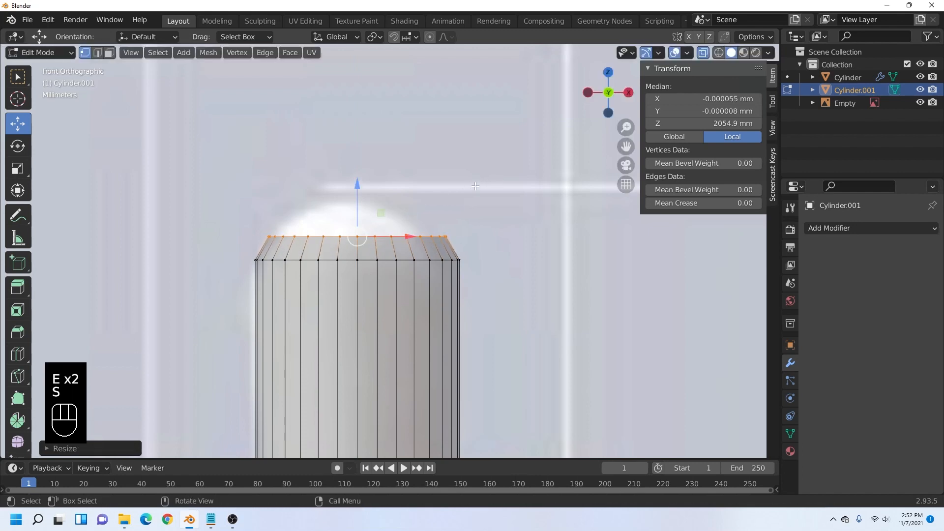
pyautogui.press('e')
pyautogui.click(480, 157)
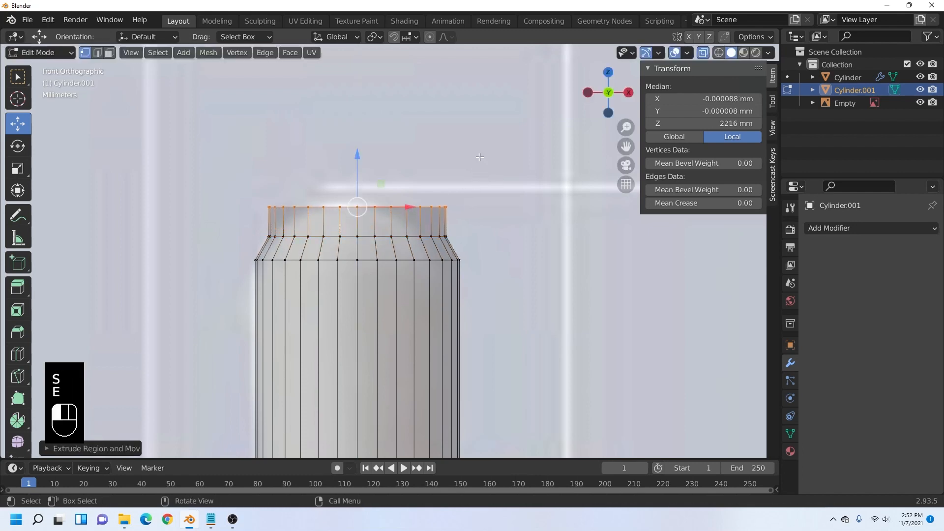
pyautogui.press('s')
pyautogui.click(441, 183)
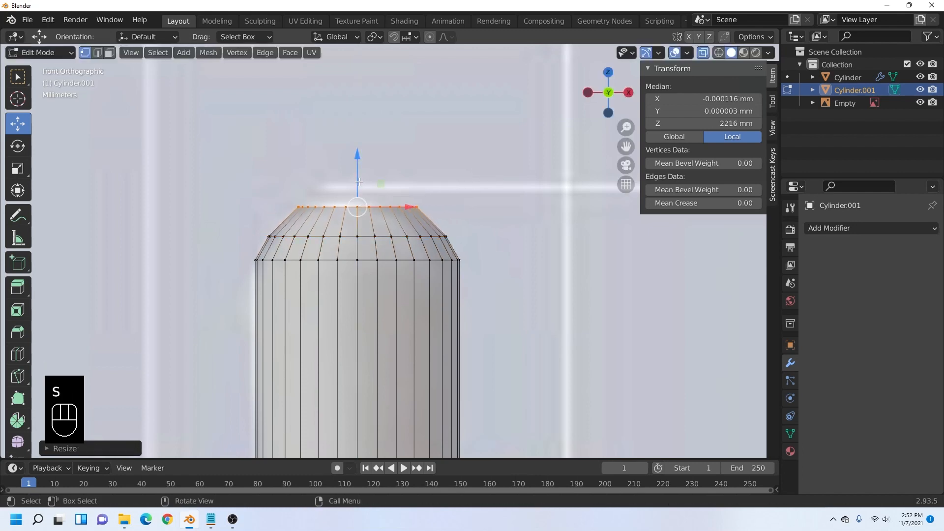
# - Extrude a final smaller ring on the bulb's dome and lower it slightly to fit the reference's top
pyautogui.press('e')
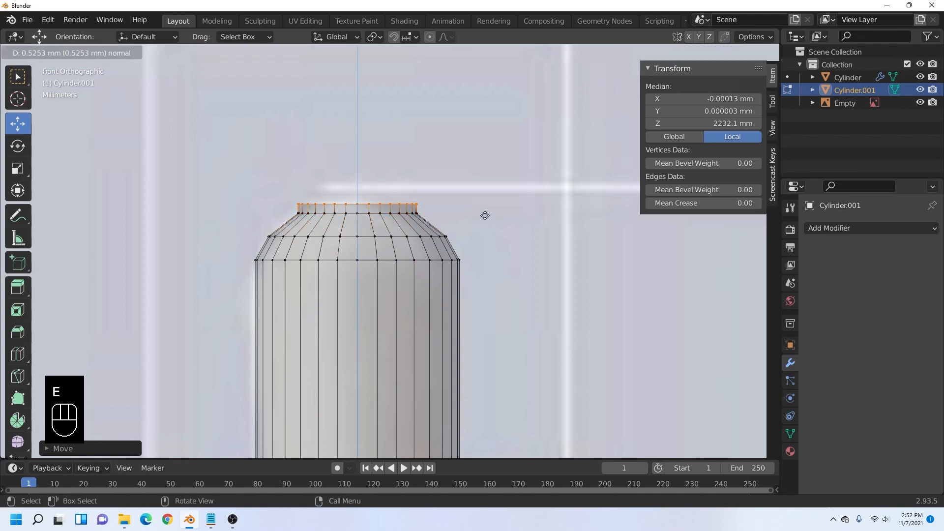
pyautogui.click(485, 216)
pyautogui.press('s')
pyautogui.click(438, 205)
pyautogui.moveTo(357, 169); pyautogui.dragTo(356, 176)
# - Add a Subdivision Surface modifier to the cap mesh and turn off X-ray
pyautogui.scroll(-6, 356, 176)
pyautogui.keyDown('shift'); pyautogui.moveTo(448, 360); pyautogui.dragTo(433, 213, button='middle'); pyautogui.keyUp('shift')
pyautogui.scroll(2, 436, 256)
pyautogui.scroll(-2, 436, 257)
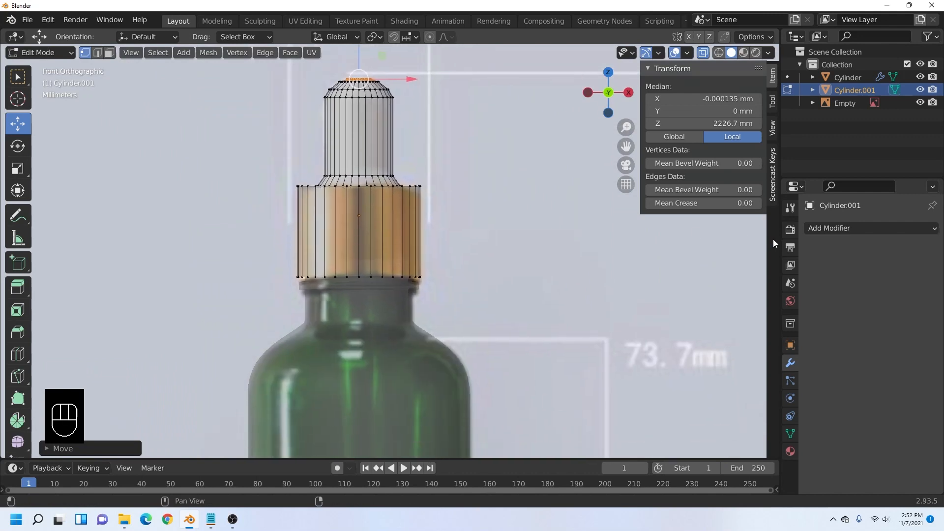
pyautogui.click(860, 230)
pyautogui.click(686, 456)
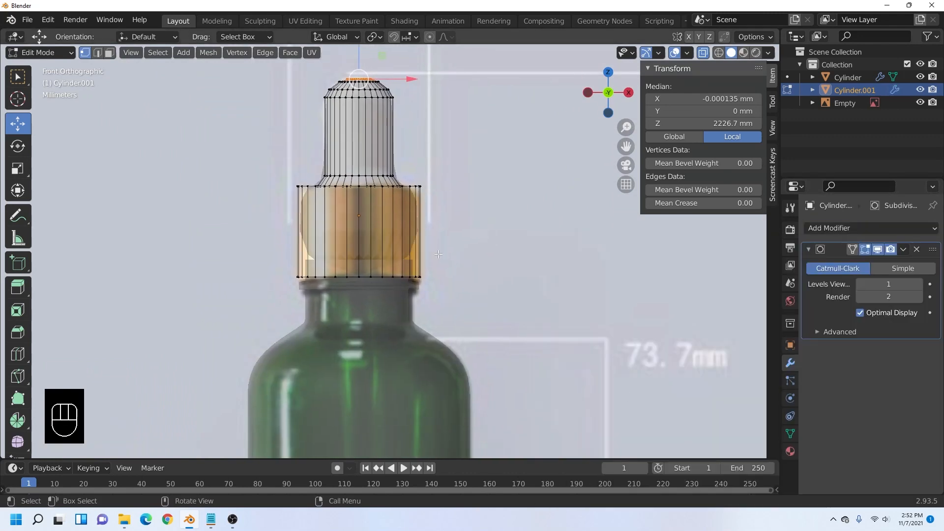
pyautogui.moveTo(438, 254)
pyautogui.mouseDown(button='middle')
pyautogui.moveTo(432, 238)
pyautogui.moveTo(452, 266)
pyautogui.mouseUp(button='middle')
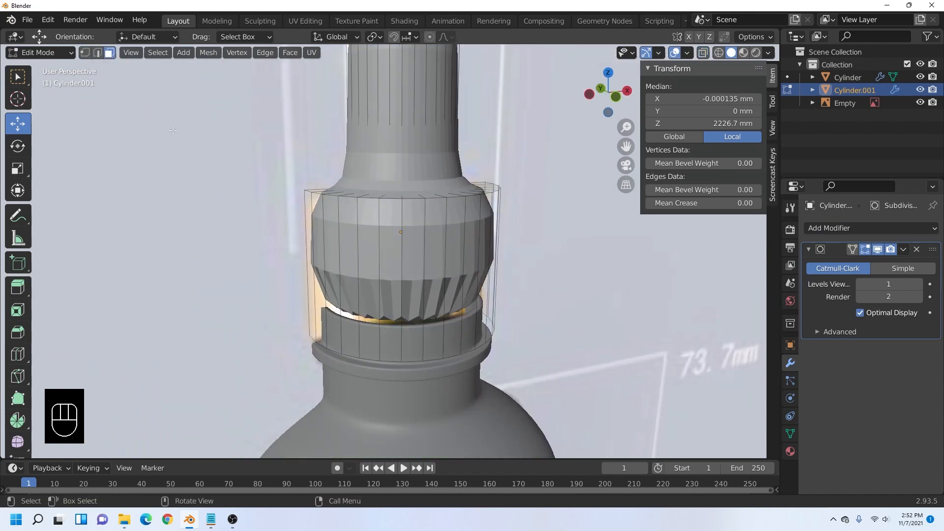
pyautogui.moveTo(517, 263); pyautogui.dragTo(524, 276, button='middle')
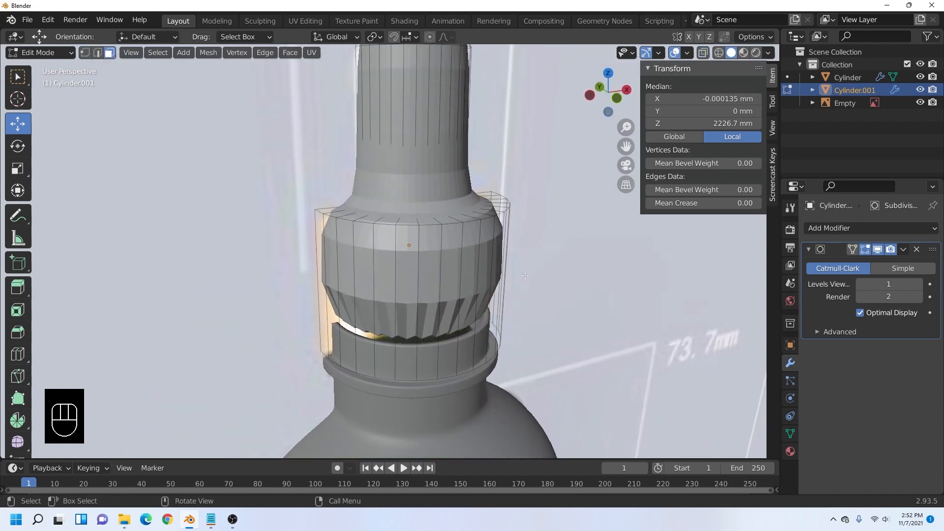
# - Isolate the cap in local view and inset its bottom face to sharpen the lower edge
pyautogui.press('KP_Divide')
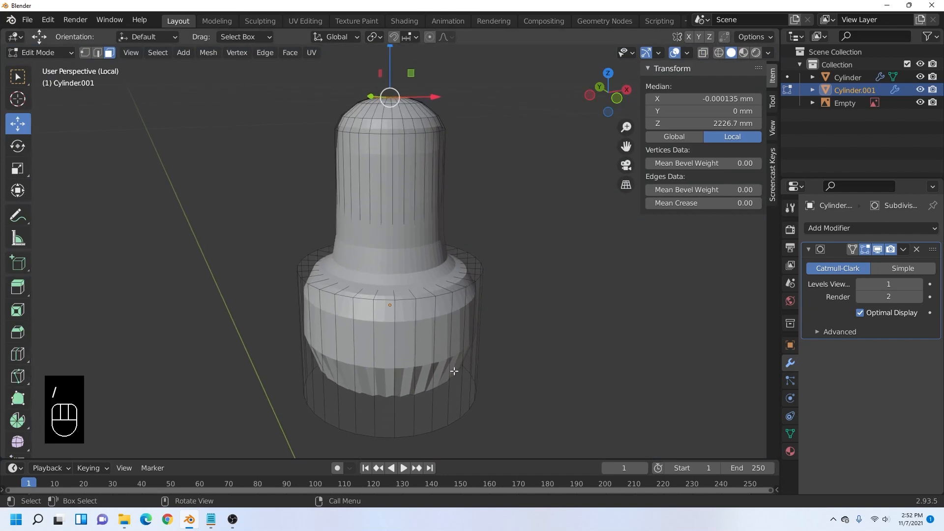
pyautogui.moveTo(452, 366); pyautogui.dragTo(433, 303, button='middle')
pyautogui.click(434, 303)
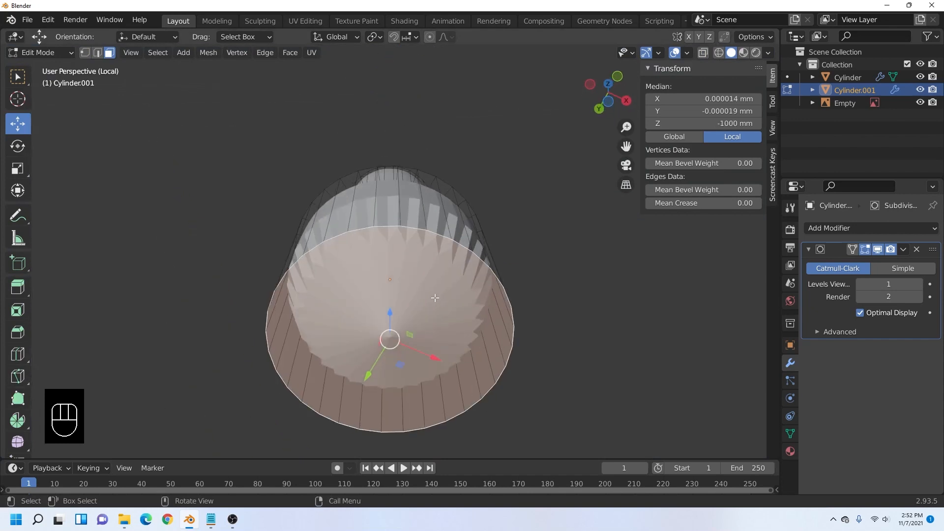
pyautogui.press('i')
pyautogui.click(554, 255)
pyautogui.moveTo(522, 251); pyautogui.dragTo(520, 310, button='middle')
pyautogui.click(518, 310)
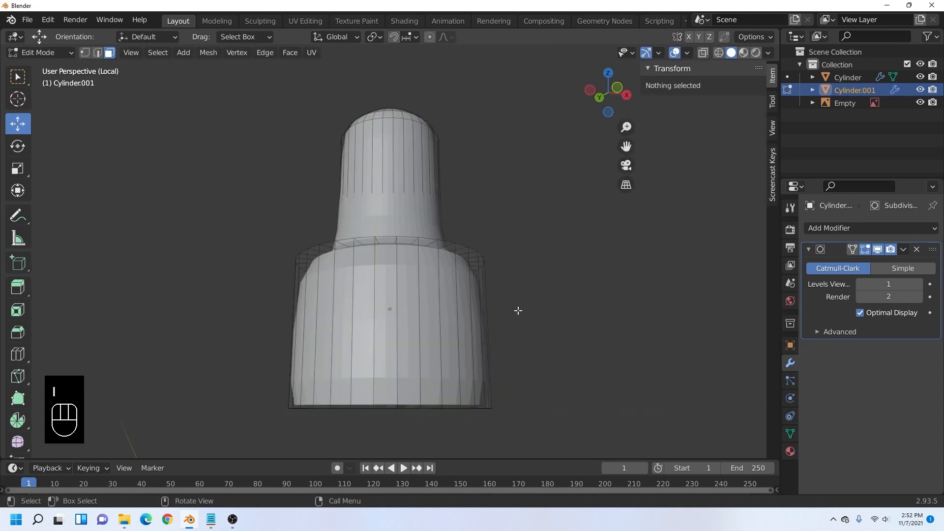
# - Select the ring of faces around the gold cap's outer side and inset it slightly
pyautogui.keyDown('ctrl'); pyautogui.keyDown('alt'); pyautogui.click(441, 316); pyautogui.keyUp('alt'); pyautogui.keyUp('ctrl')
pyautogui.moveTo(440, 316); pyautogui.dragTo(564, 352, button='middle')
pyautogui.press('i')
pyautogui.click(560, 295)
# - Inset the ring of faces on the cap's flat top ledge and the sloped ring at the bulb's base
pyautogui.keyDown('ctrl'); pyautogui.keyDown('alt'); pyautogui.click(503, 338); pyautogui.keyUp('alt'); pyautogui.keyUp('ctrl')
pyautogui.press('i')
pyautogui.click(608, 369)
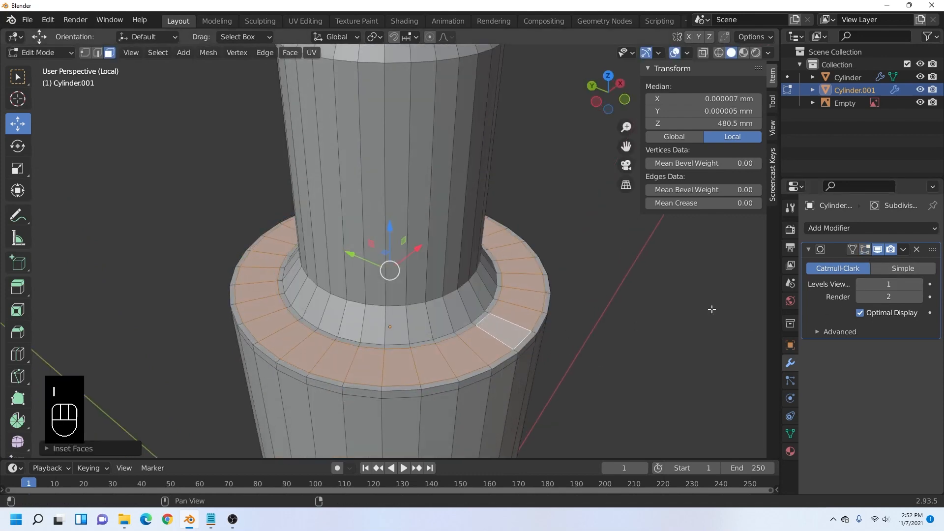
pyautogui.keyDown('ctrl'); pyautogui.keyDown('alt'); pyautogui.click(436, 321); pyautogui.keyUp('alt'); pyautogui.keyUp('ctrl')
pyautogui.press('i')
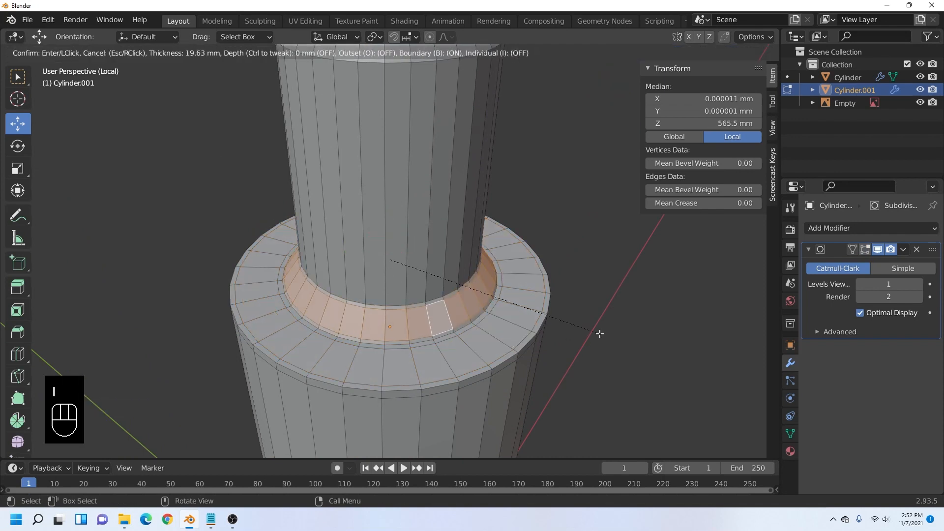
pyautogui.click(601, 333)
pyautogui.click(601, 333)
# - Display the subdivision in Edit Mode at viewport level 2 and shade the cap smooth
pyautogui.click(867, 250)
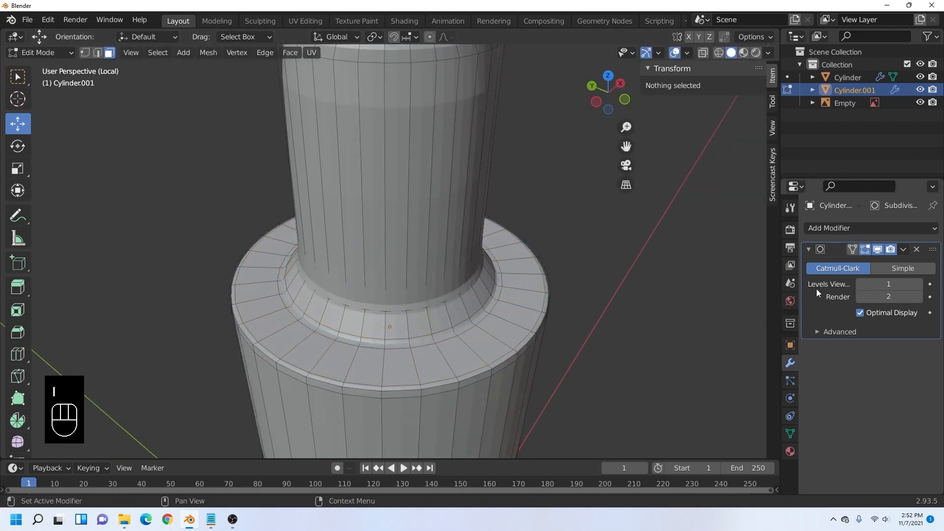
pyautogui.scroll(-3, 536, 322)
pyautogui.moveTo(536, 322); pyautogui.dragTo(476, 308, button='middle')
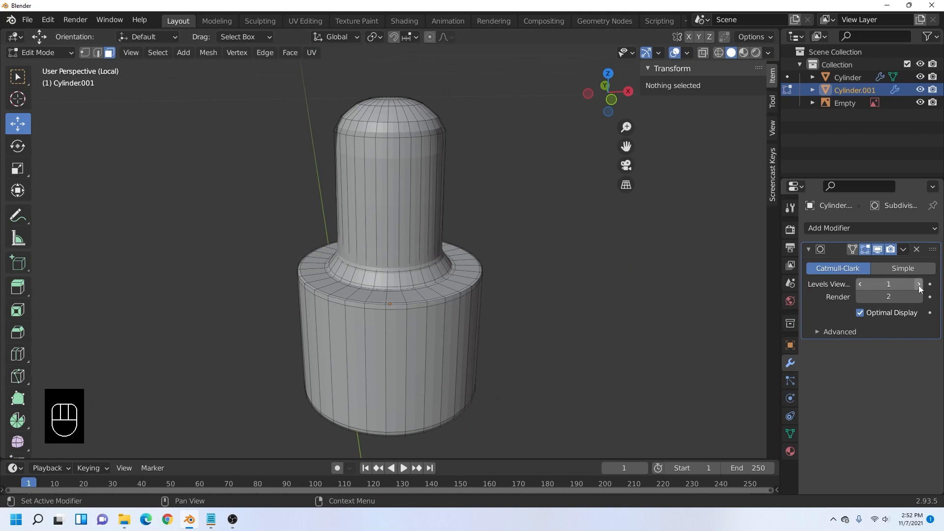
pyautogui.click(55, 52)
pyautogui.click(44, 63)
pyautogui.rightClick(415, 211)
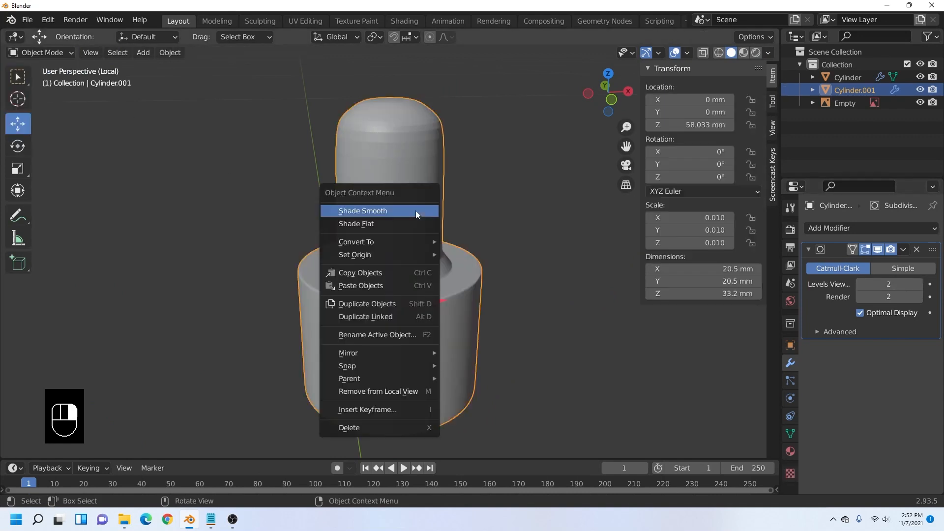
pyautogui.click(406, 212)
pyautogui.click(505, 220)
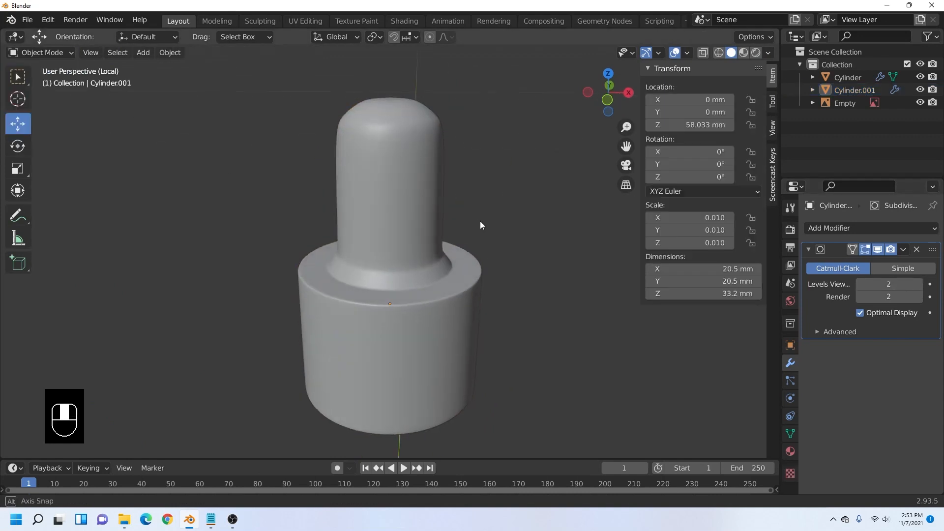
# - Add a loop cut around the bulb's shaft and slide it up close below the dome
pyautogui.click(607, 102)
pyautogui.keyDown('shift'); pyautogui.moveTo(412, 125); pyautogui.dragTo(397, 246, button='middle'); pyautogui.keyUp('shift')
pyautogui.scroll(3, 395, 245)
pyautogui.click(394, 244)
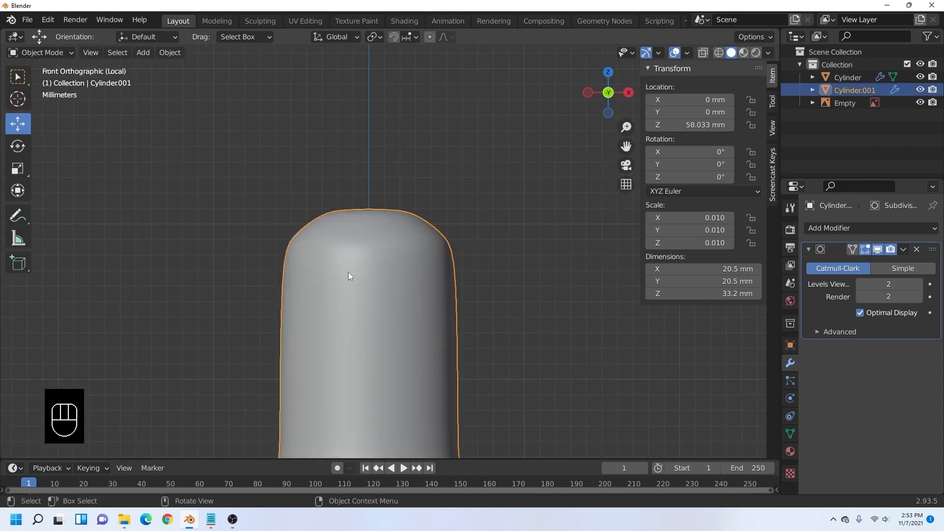
pyautogui.press('Tab')
pyautogui.hotkey('ctrl', 'r')
pyautogui.click(431, 361)
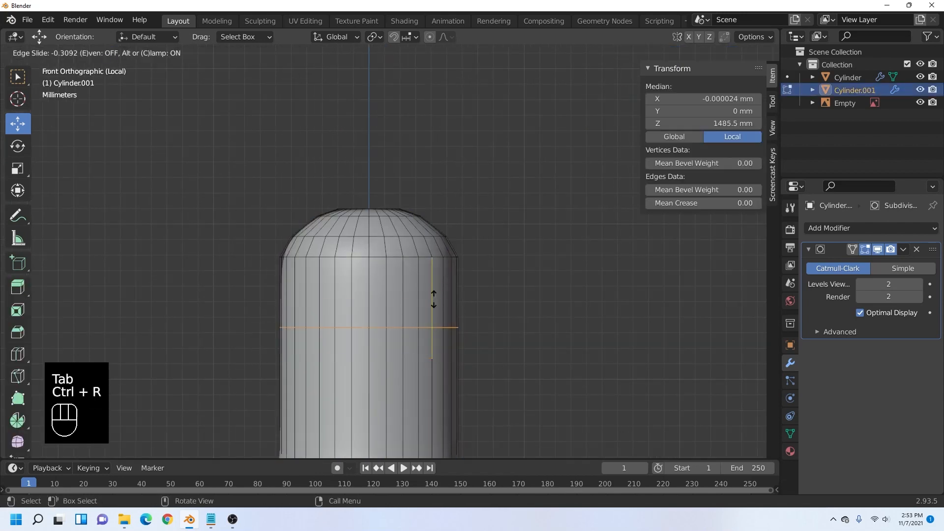
pyautogui.click(436, 279)
pyautogui.scroll(2, 417, 257)
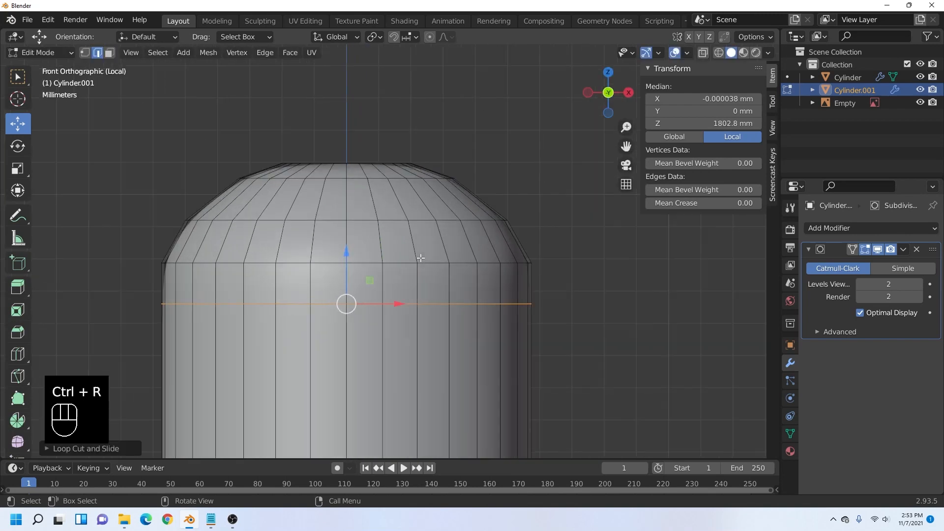
pyautogui.click(57, 60)
pyautogui.click(49, 52)
pyautogui.click(57, 61)
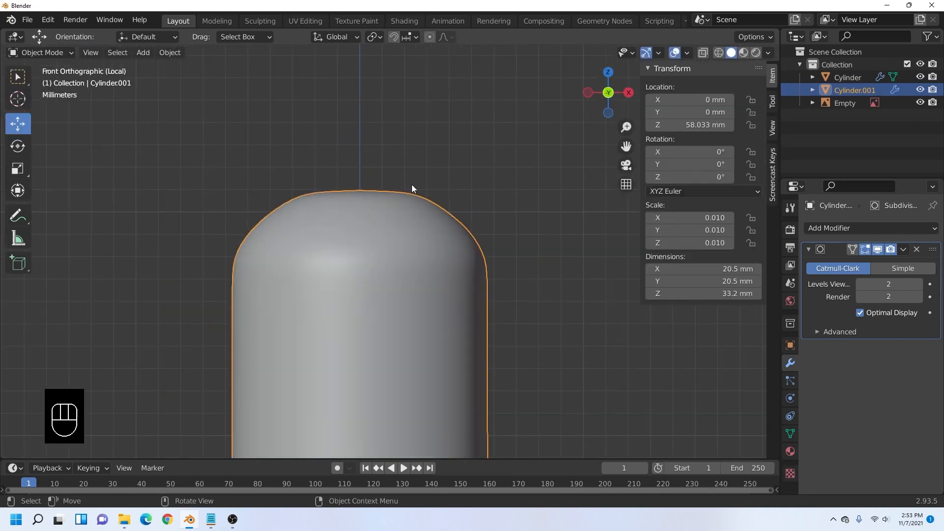
# - Select the flat face at the top of the bulb's dome and inset it to about half its width
pyautogui.press('Tab')
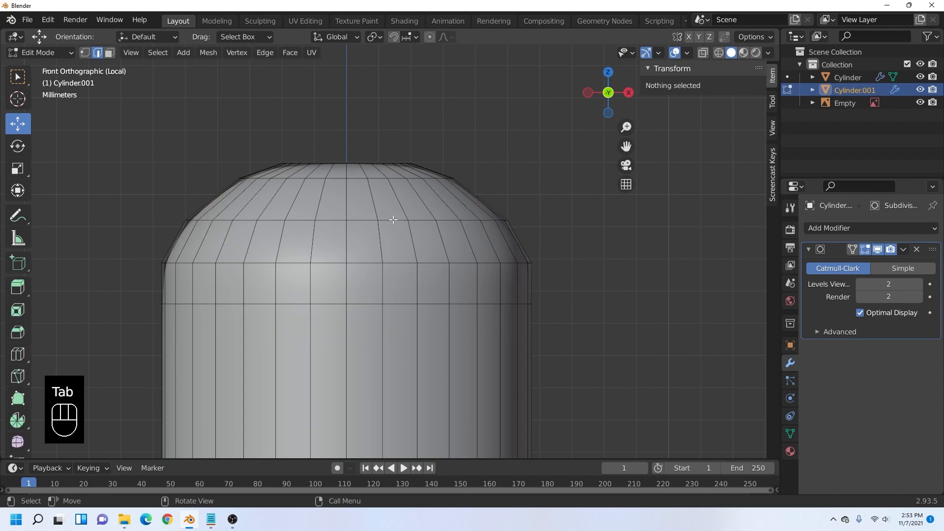
pyautogui.click(85, 52)
pyautogui.moveTo(264, 149); pyautogui.dragTo(404, 170)
pyautogui.moveTo(404, 170); pyautogui.dragTo(411, 204, button='middle')
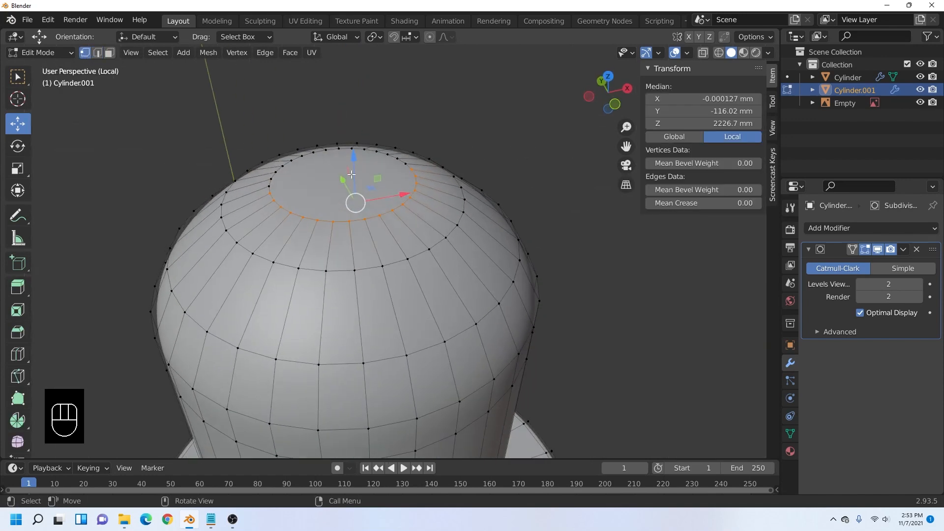
pyautogui.click(110, 53)
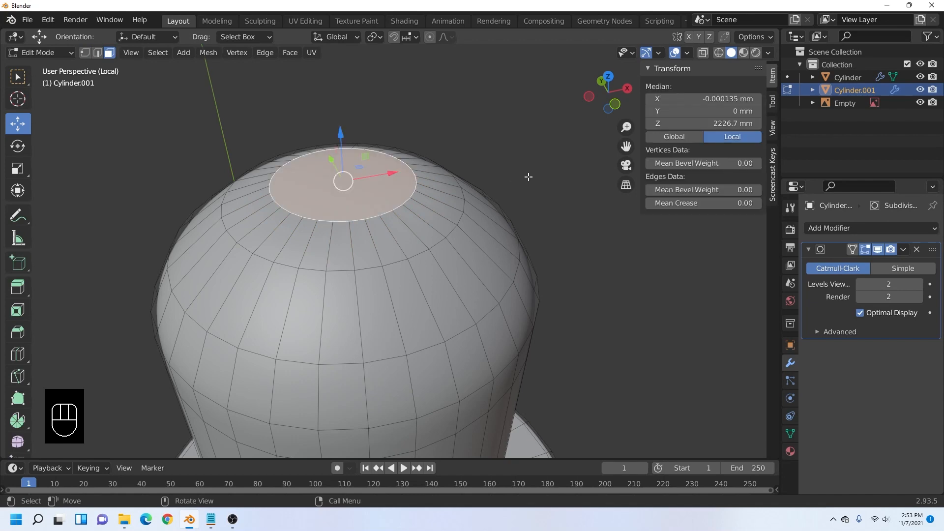
pyautogui.press('i')
pyautogui.click(508, 183)
pyautogui.moveTo(508, 183); pyautogui.dragTo(515, 132, button='middle')
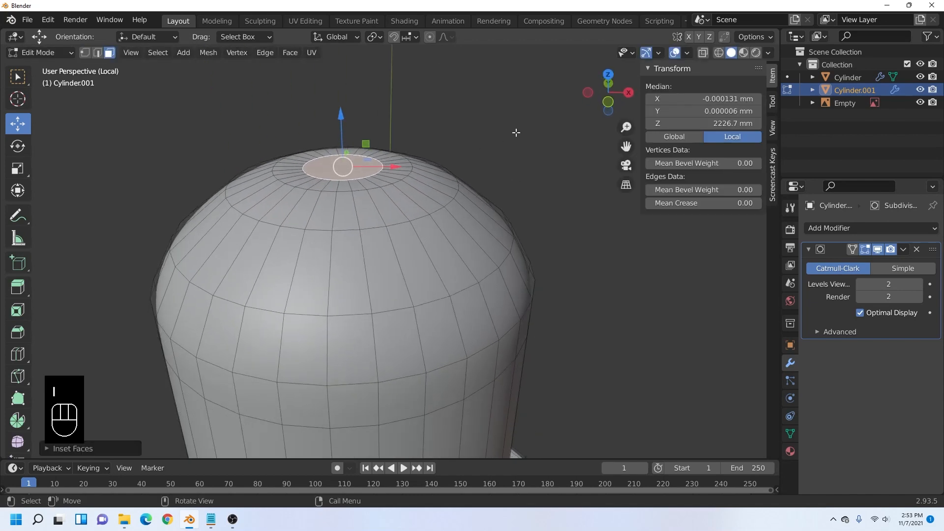
# - Check the smoothed profile of the bulb's dome from the front in Object Mode and return to Edit Mode
pyautogui.click(608, 102)
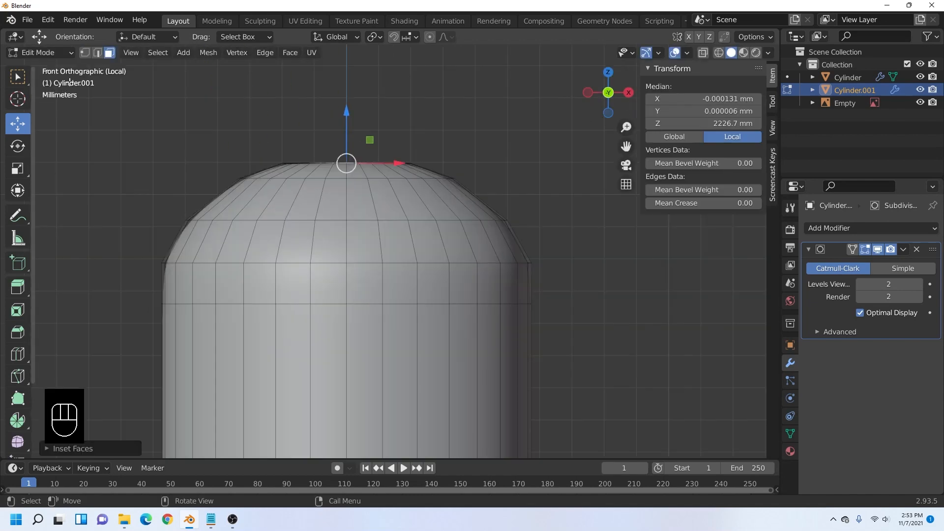
pyautogui.click(61, 52)
pyautogui.click(34, 66)
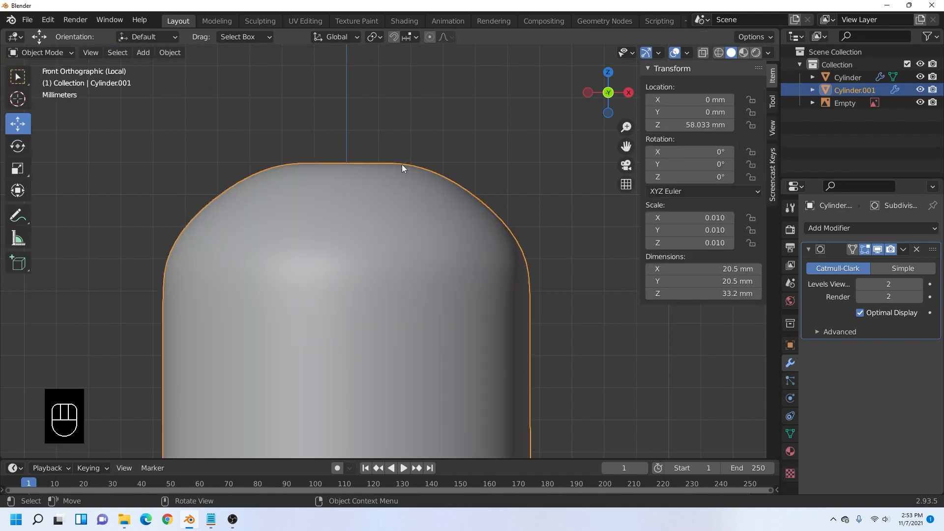
pyautogui.scroll(-7, 402, 164)
pyautogui.scroll(6, 459, 191)
pyautogui.press('Tab')
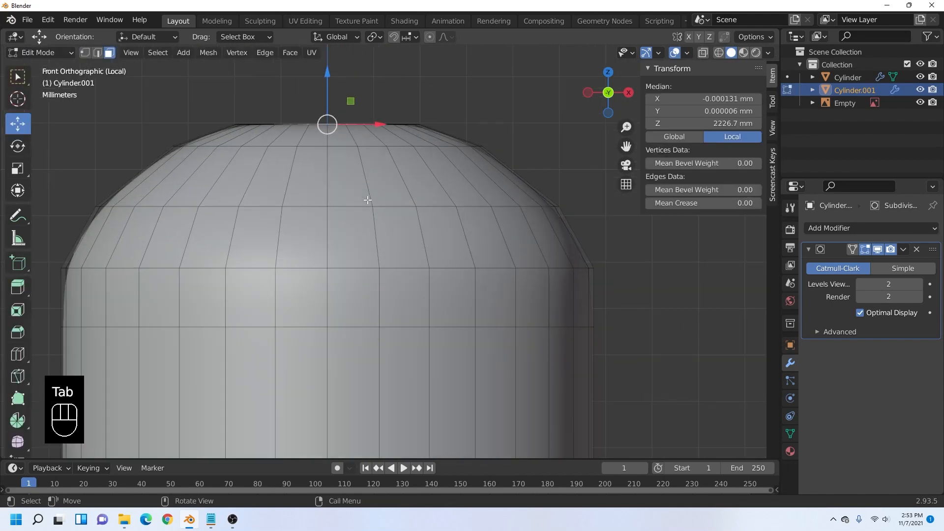
# - Select the edge ring just below the flat top of the bulb's dome, then raise and resize it to round the profile
pyautogui.click(481, 125)
pyautogui.click(98, 52)
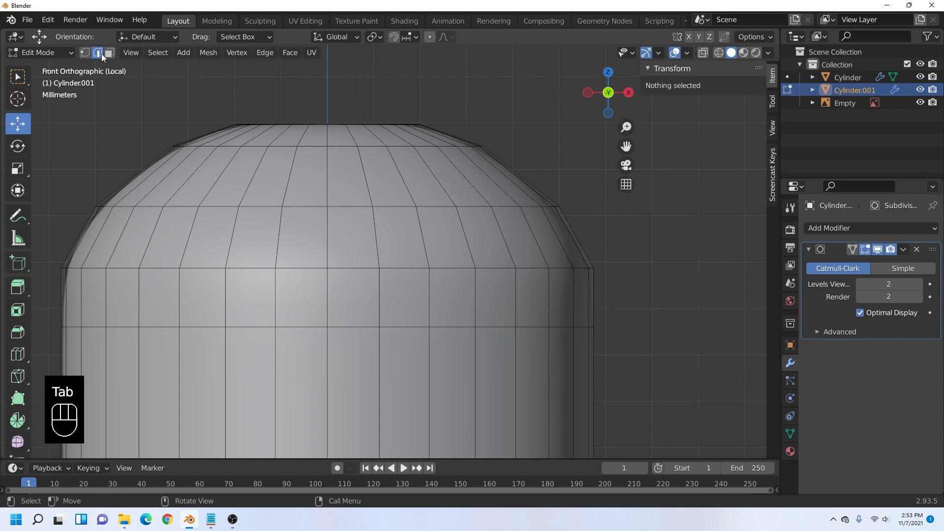
pyautogui.keyDown('alt'); pyautogui.keyDown('shift'); pyautogui.click(281, 147); pyautogui.keyUp('shift'); pyautogui.keyUp('alt')
pyautogui.moveTo(323, 123); pyautogui.dragTo(329, 113)
pyautogui.press('s')
pyautogui.click(492, 127)
pyautogui.scroll(-6, 397, 134)
pyautogui.scroll(5, 364, 171)
pyautogui.moveTo(364, 170); pyautogui.dragTo(245, 171, button='middle')
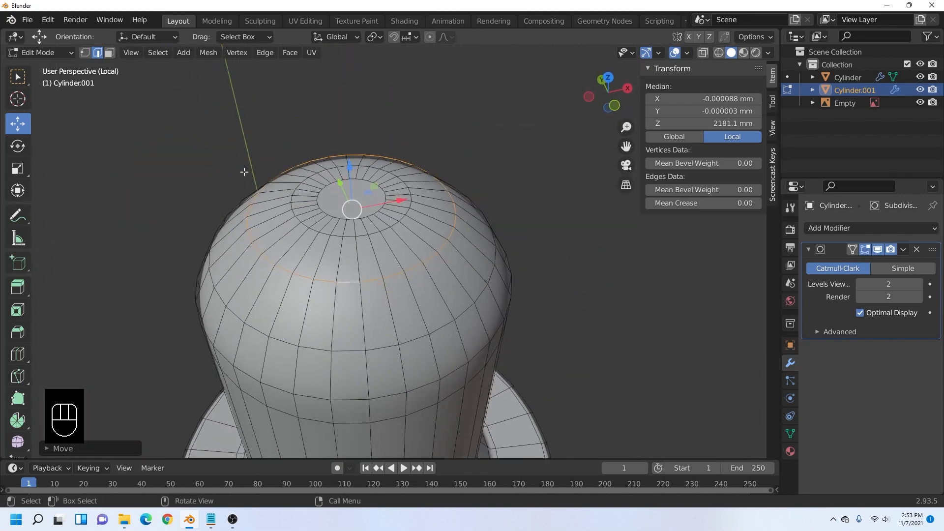
# - Raise the flat face at the top of the bulb's dome slightly and switch to Object Mode
pyautogui.click(108, 53)
pyautogui.click(349, 185)
pyautogui.moveTo(351, 173); pyautogui.dragTo(352, 169)
pyautogui.click(60, 53)
pyautogui.click(45, 67)
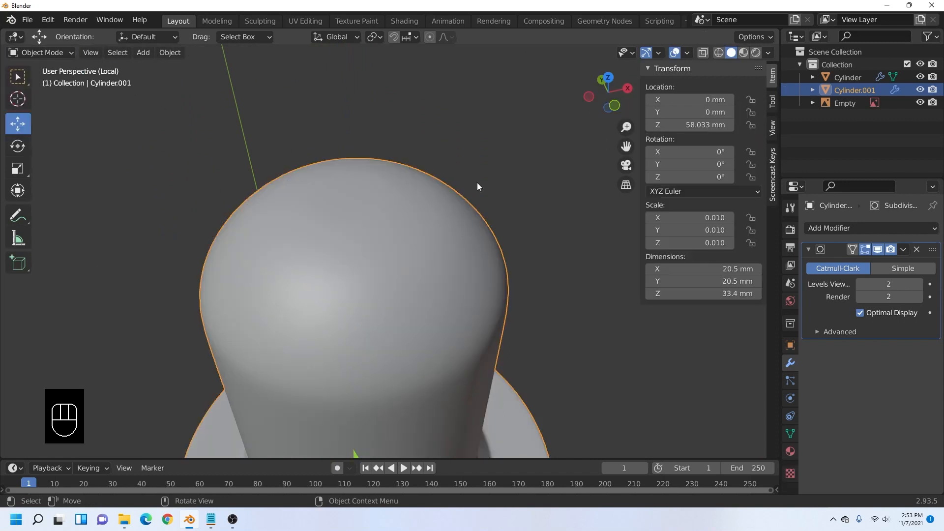
# - Leave local view and hide the bottle body in front view to expose the green bottle in the reference image
pyautogui.scroll(-6, 477, 182)
pyautogui.moveTo(435, 208); pyautogui.dragTo(435, 187, button='middle')
pyautogui.press('/')
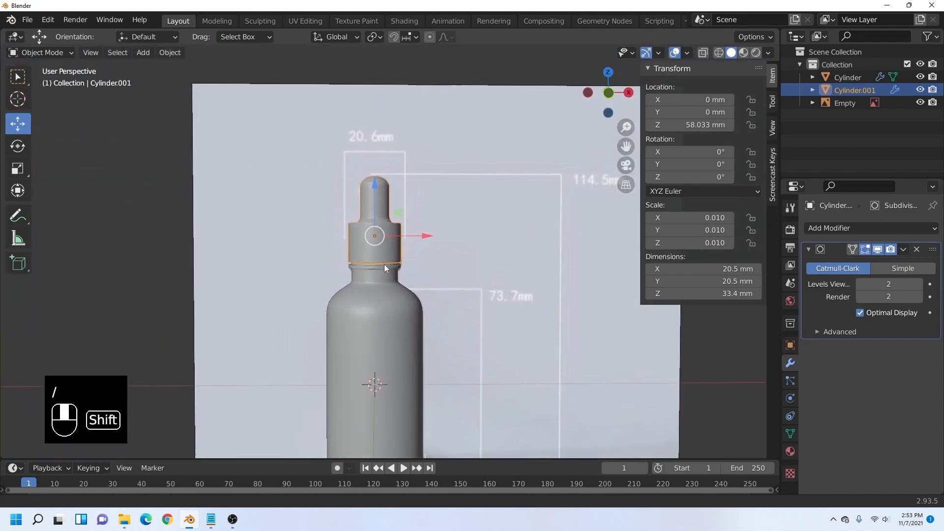
pyautogui.keyDown('shift'); pyautogui.moveTo(385, 264); pyautogui.dragTo(366, 200, button='middle'); pyautogui.keyUp('shift')
pyautogui.click(361, 255)
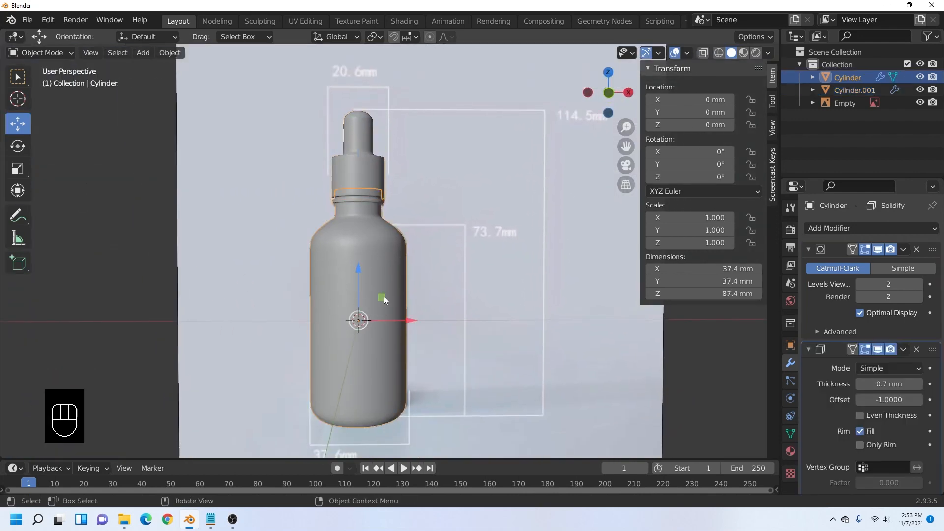
pyautogui.keyDown('shift'); pyautogui.moveTo(384, 296); pyautogui.dragTo(372, 255, button='middle'); pyautogui.keyUp('shift')
pyautogui.click(608, 93)
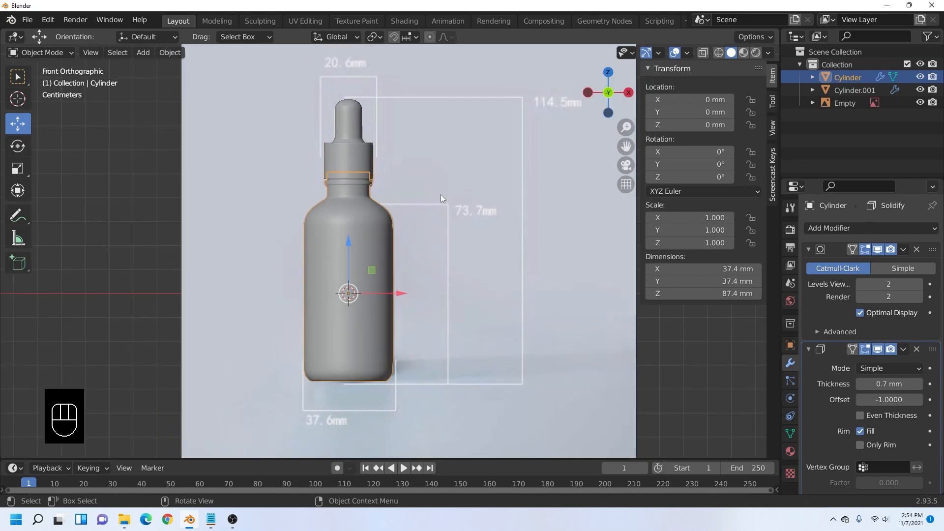
pyautogui.keyDown('shift'); pyautogui.moveTo(441, 194); pyautogui.dragTo(409, 235, button='middle'); pyautogui.keyUp('shift')
pyautogui.keyDown('shift'); pyautogui.moveTo(370, 258); pyautogui.dragTo(398, 332, button='middle'); pyautogui.keyUp('shift')
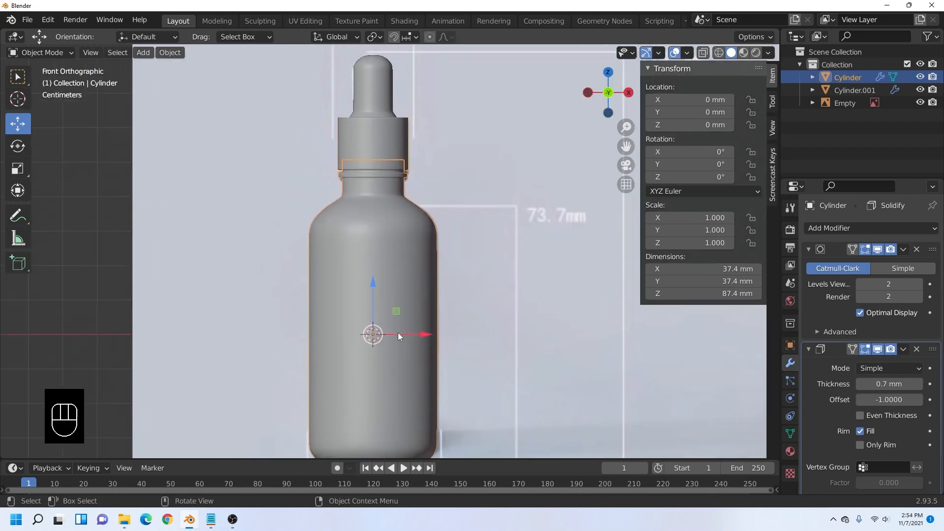
pyautogui.press('h')
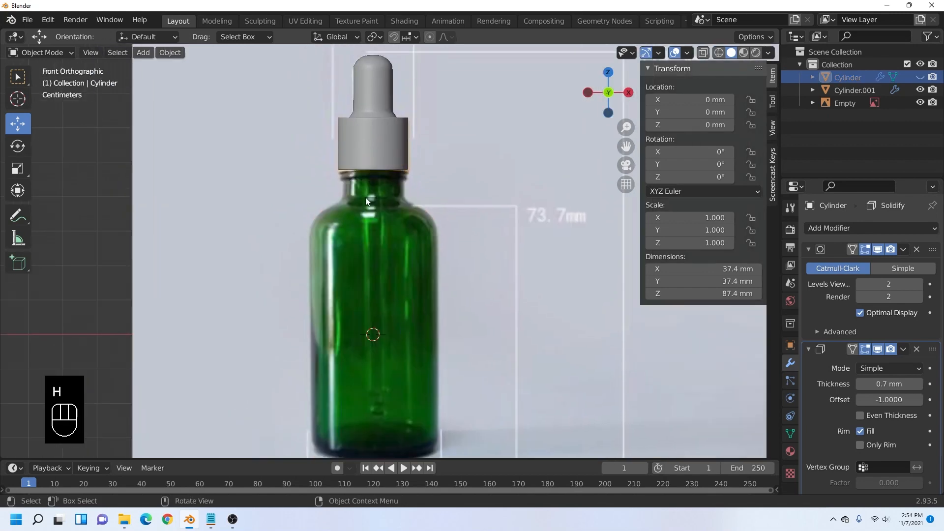
# - Add a mesh cylinder and scale it down uniformly to about 6.35 mm
pyautogui.scroll(2, 387, 263)
pyautogui.hotkey('shift', 'a')
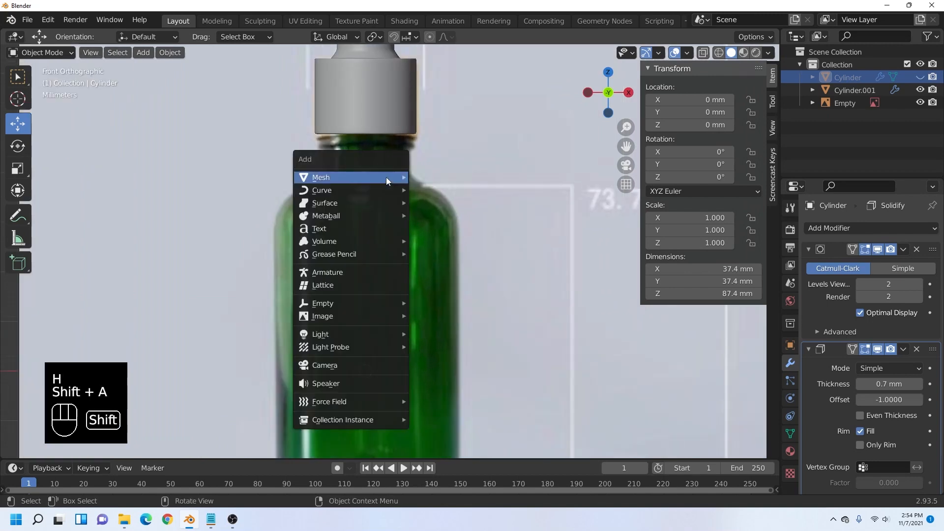
pyautogui.moveTo(402, 179)
pyautogui.click(448, 240)
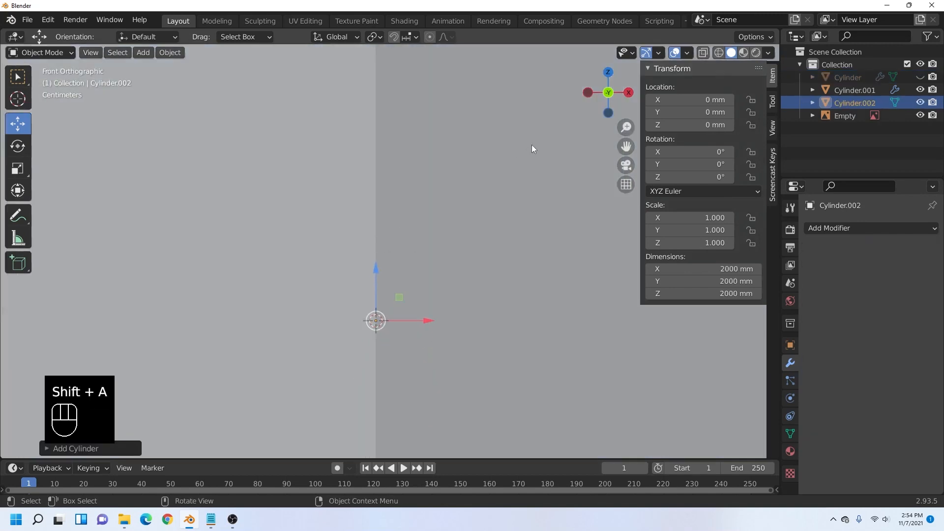
pyautogui.press('s')
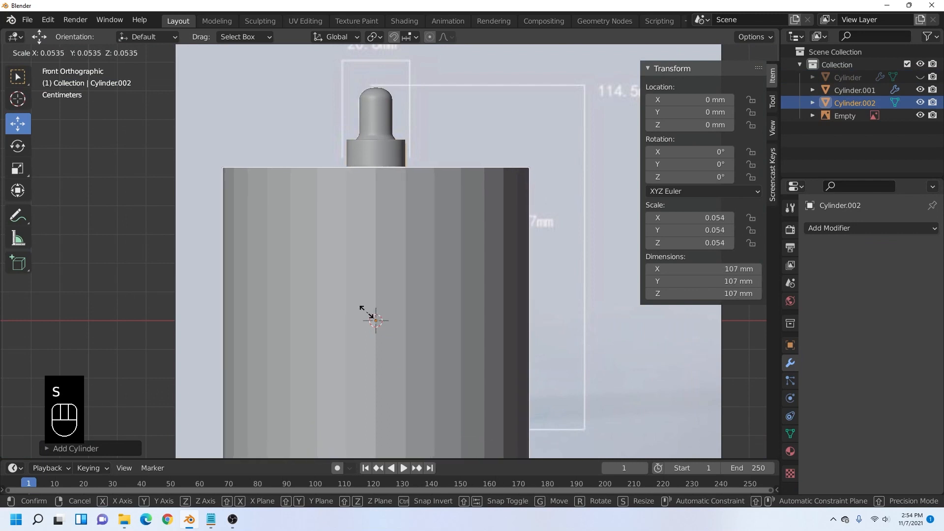
pyautogui.click(385, 313)
pyautogui.press('s')
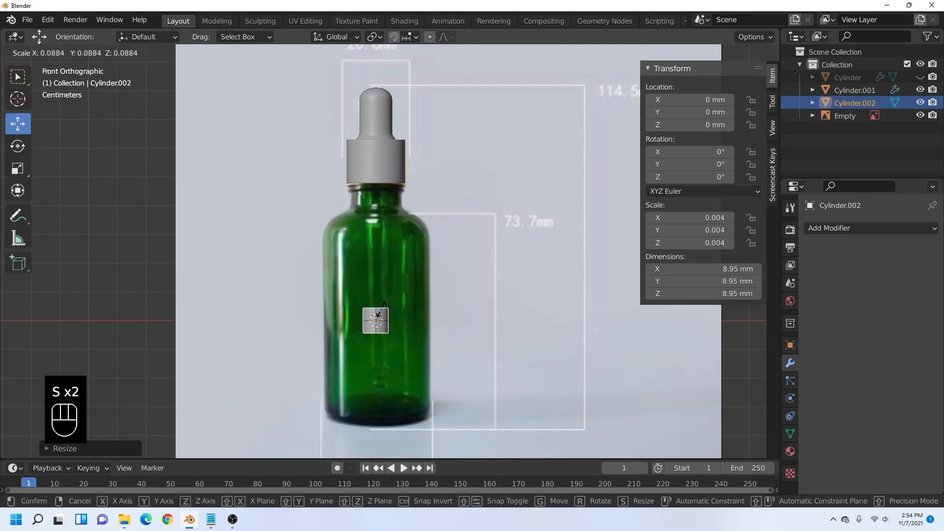
pyautogui.click(382, 305)
# - Move the small cylinder up to the bottle's neck at about Z 46 mm and scale it down slightly to the pipette's width
pyautogui.moveTo(373, 303); pyautogui.dragTo(375, 188)
pyautogui.scroll(4, 388, 202)
pyautogui.scroll(4, 388, 206)
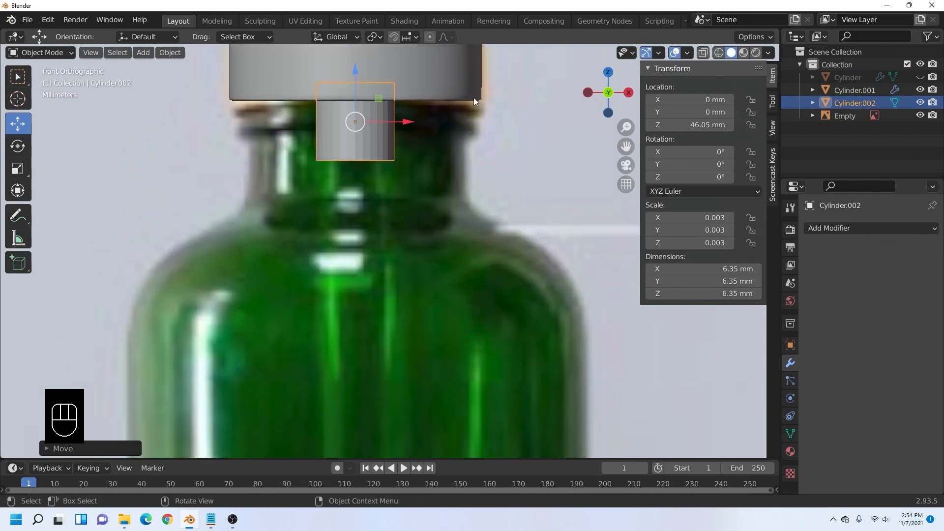
pyautogui.press('s')
pyautogui.click(467, 98)
# - In Edit Mode with X-ray on, select the cylinder's bottom vertices and lower them to where the pipette tip begins in the reference
pyautogui.press('Tab')
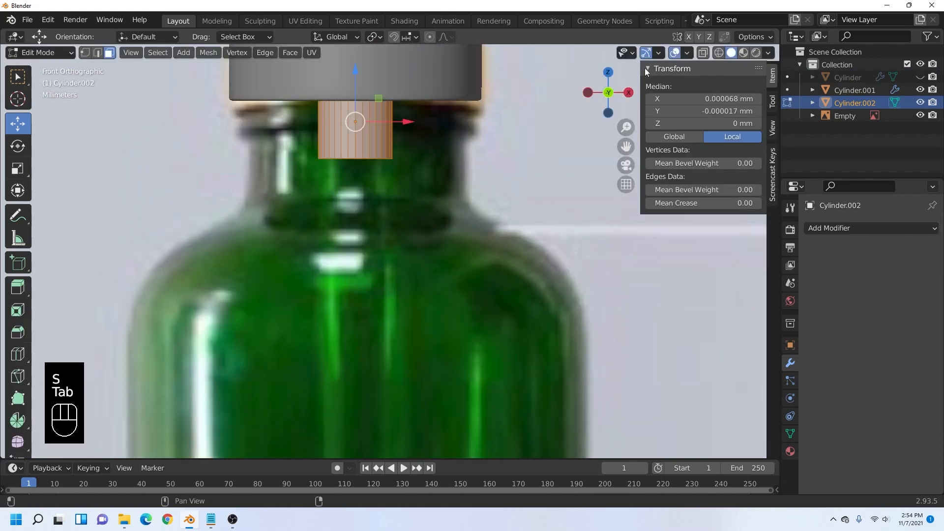
pyautogui.click(701, 53)
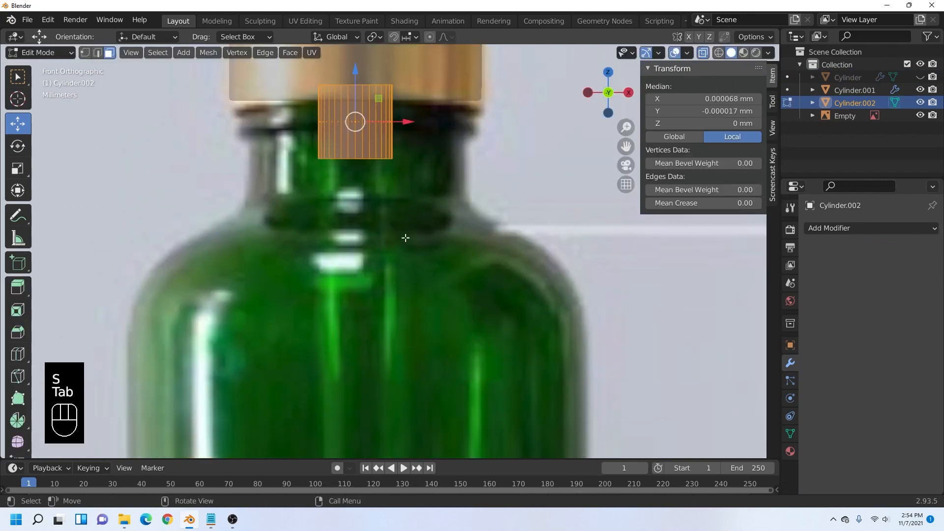
pyautogui.click(85, 52)
pyautogui.moveTo(280, 146); pyautogui.dragTo(464, 203)
pyautogui.scroll(-2, 390, 211)
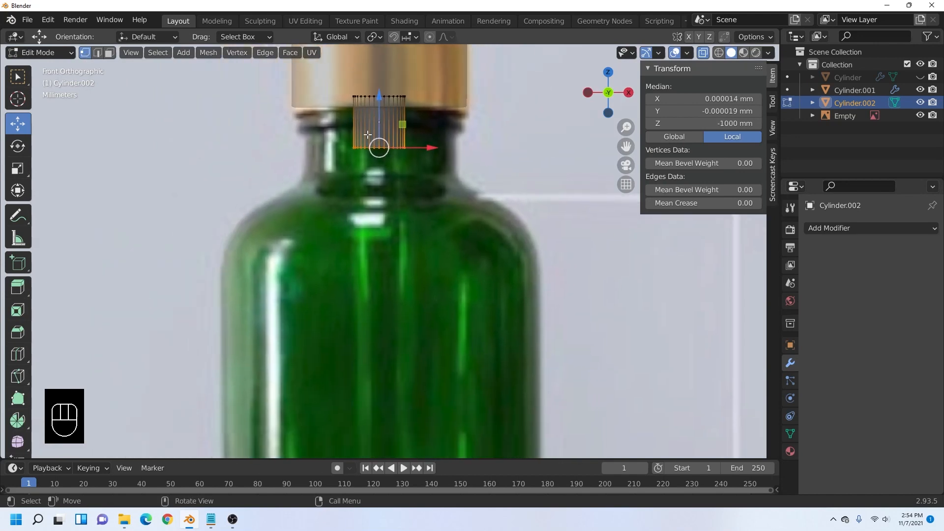
pyautogui.moveTo(377, 148); pyautogui.dragTo(373, 383)
pyautogui.keyDown('shift'); pyautogui.moveTo(410, 305); pyautogui.dragTo(392, 137, button='middle'); pyautogui.keyUp('shift')
pyautogui.moveTo(360, 189); pyautogui.dragTo(359, 391)
pyautogui.keyDown('shift'); pyautogui.moveTo(379, 375); pyautogui.dragTo(388, 144, button='middle'); pyautogui.keyUp('shift')
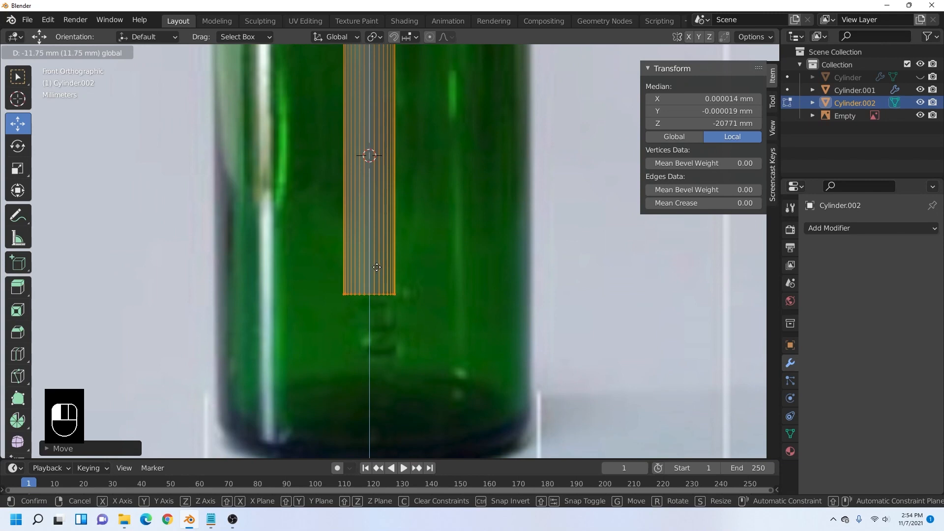
pyautogui.moveTo(377, 267); pyautogui.dragTo(376, 267)
# - Extrude the tube's lower end down a short distance and scale it narrower to form a taper
pyautogui.scroll(2, 384, 267)
pyautogui.keyDown('shift'); pyautogui.moveTo(392, 267); pyautogui.dragTo(396, 218, button='middle'); pyautogui.keyUp('shift')
pyautogui.press('e')
pyautogui.click(425, 251)
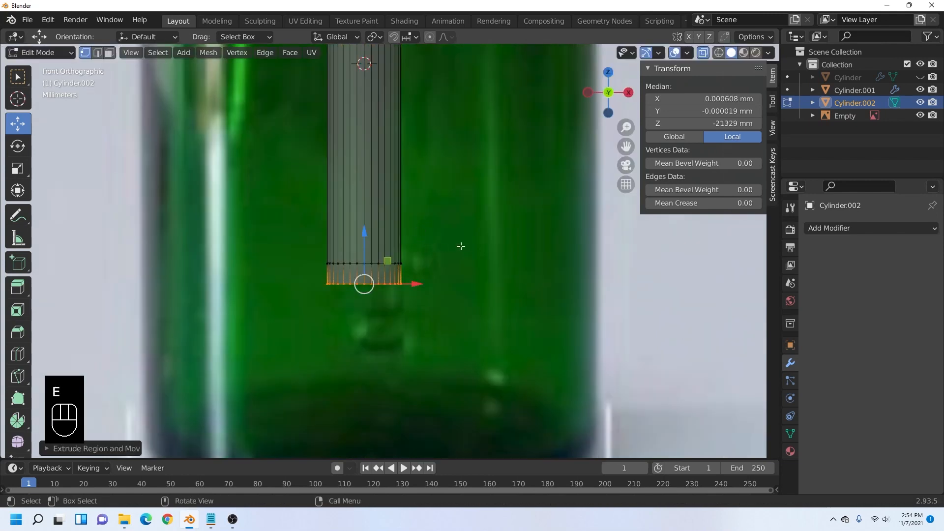
pyautogui.press('s')
pyautogui.click(423, 258)
# - Extrude a straight neck below the taper, then extrude a short section and scale its end slightly wider
pyautogui.press('e')
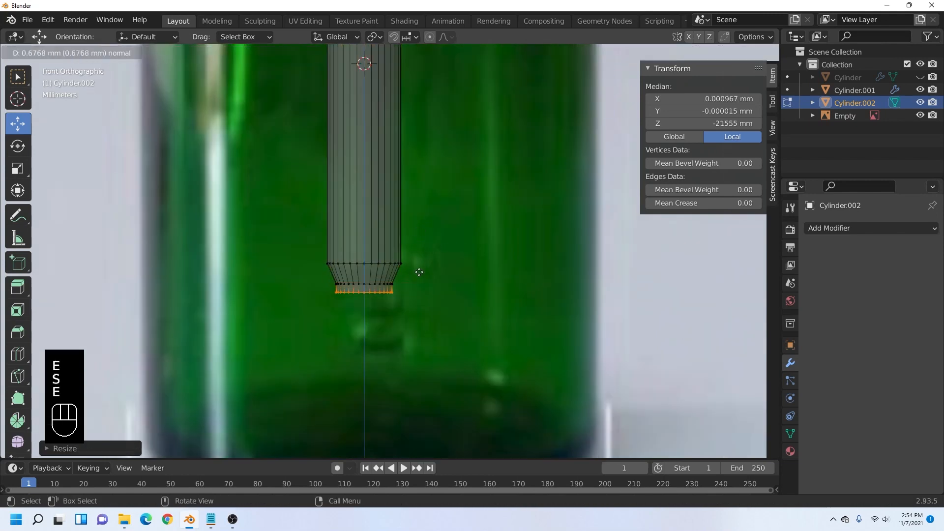
pyautogui.click(419, 285)
pyautogui.press('e')
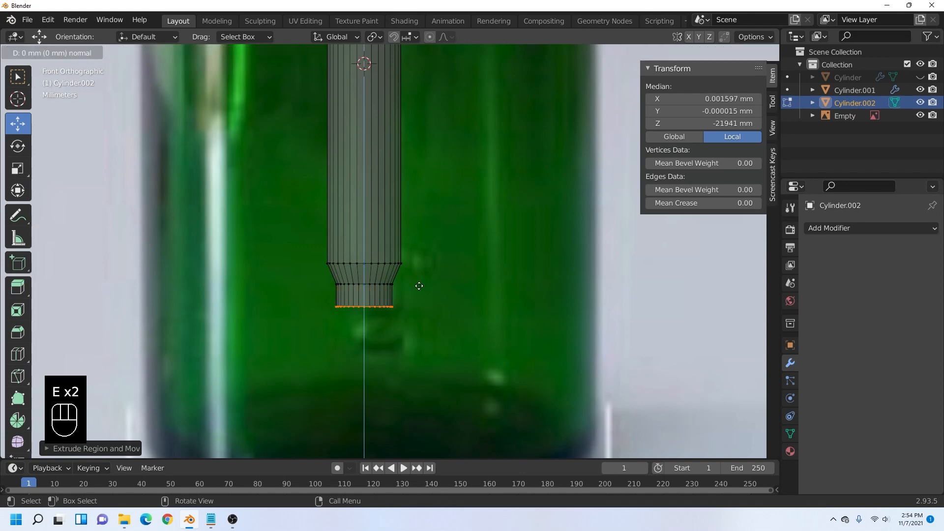
pyautogui.click(427, 294)
pyautogui.press('s')
pyautogui.click(442, 294)
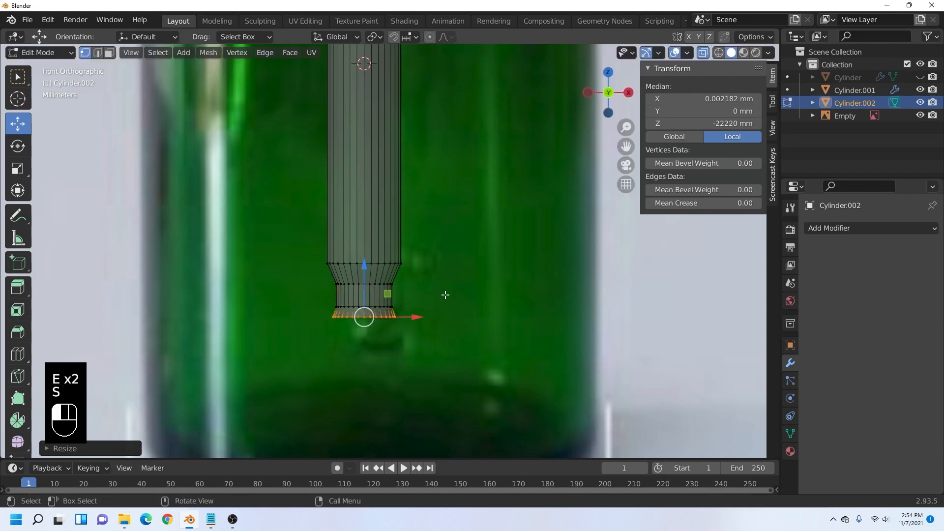
# - Extrude the pipette tip down two more sections and scale the last ring narrower to close in the end
pyautogui.scroll(-4, 443, 292)
pyautogui.scroll(6, 423, 290)
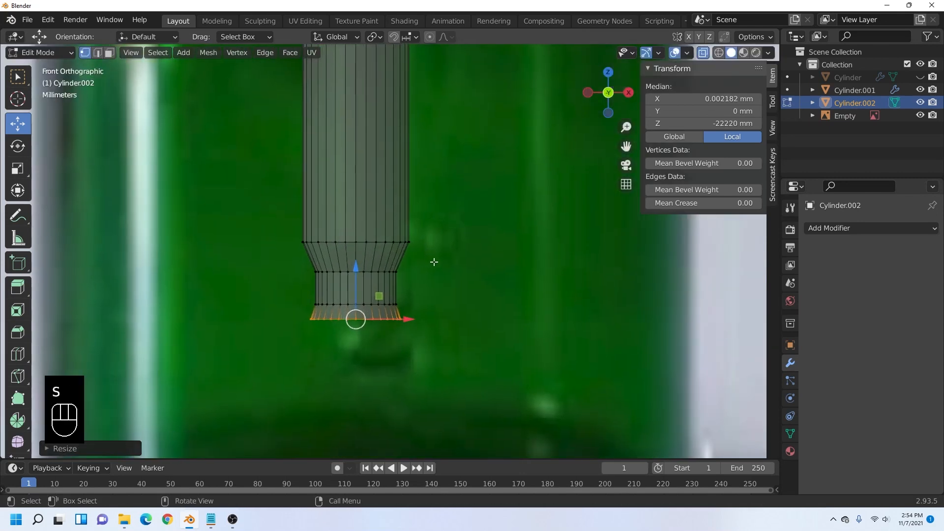
pyautogui.press('e')
pyautogui.click(432, 285)
pyautogui.press('e')
pyautogui.click(434, 312)
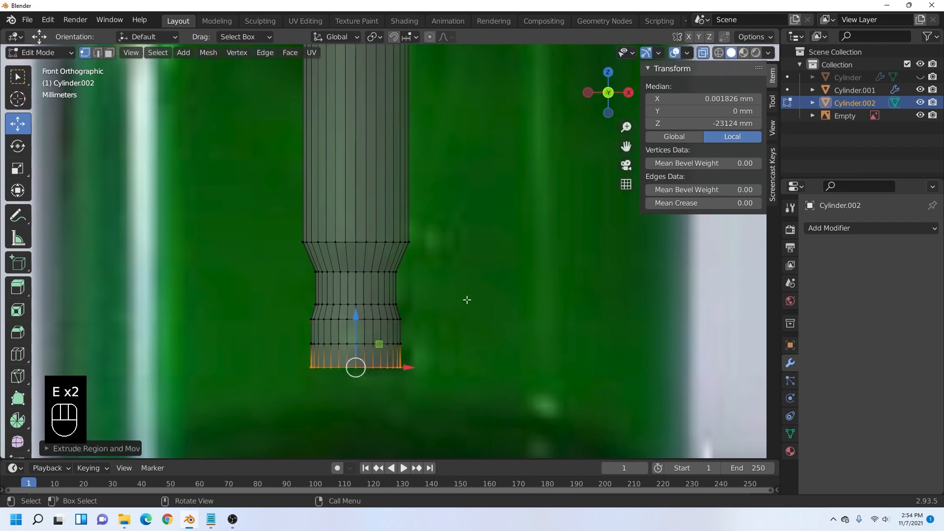
pyautogui.press('s')
pyautogui.click(400, 305)
# - Select the two vertex rings of the pipette tip's waist and scale them slightly narrower
pyautogui.moveTo(424, 263); pyautogui.dragTo(296, 306)
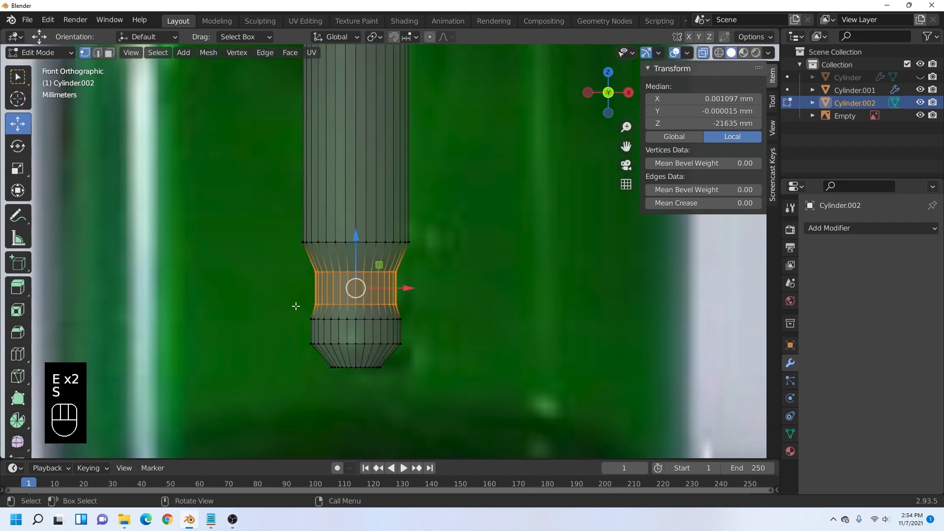
pyautogui.press('s')
pyautogui.press('s')
pyautogui.click(398, 258)
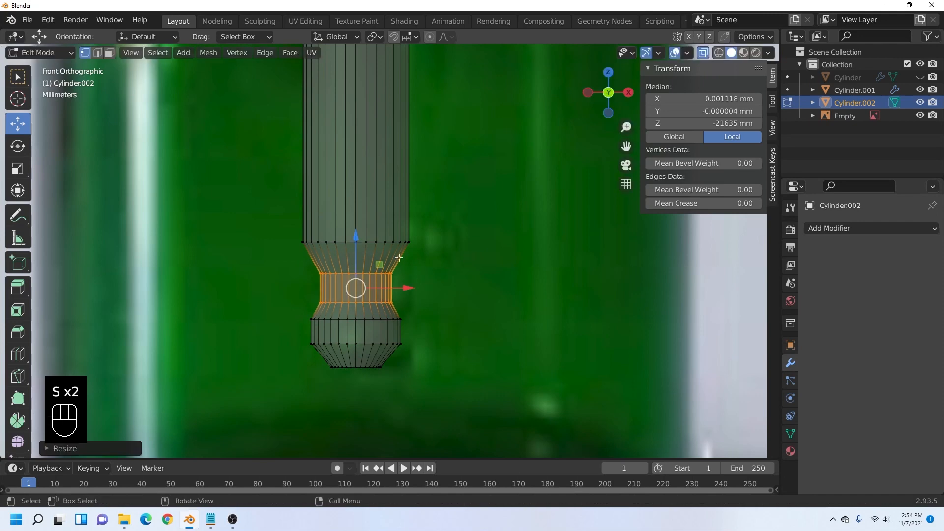
pyautogui.scroll(-6, 399, 257)
pyautogui.keyDown('shift'); pyautogui.moveTo(401, 214); pyautogui.dragTo(400, 269, button='middle'); pyautogui.keyUp('shift')
pyautogui.scroll(3, 399, 320)
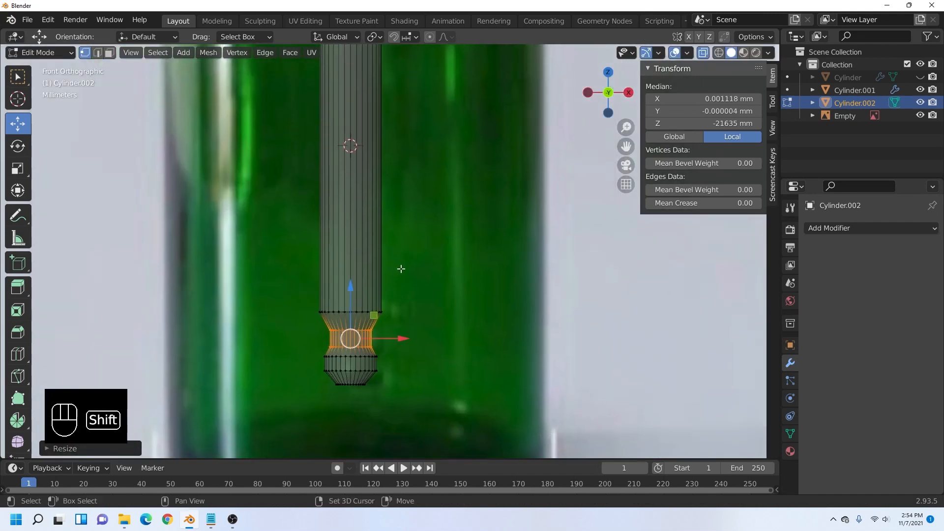
# - Add a Subdivision Surface modifier to the pipette, turn X-ray off and deselect the vertices
pyautogui.click(848, 228)
pyautogui.click(691, 453)
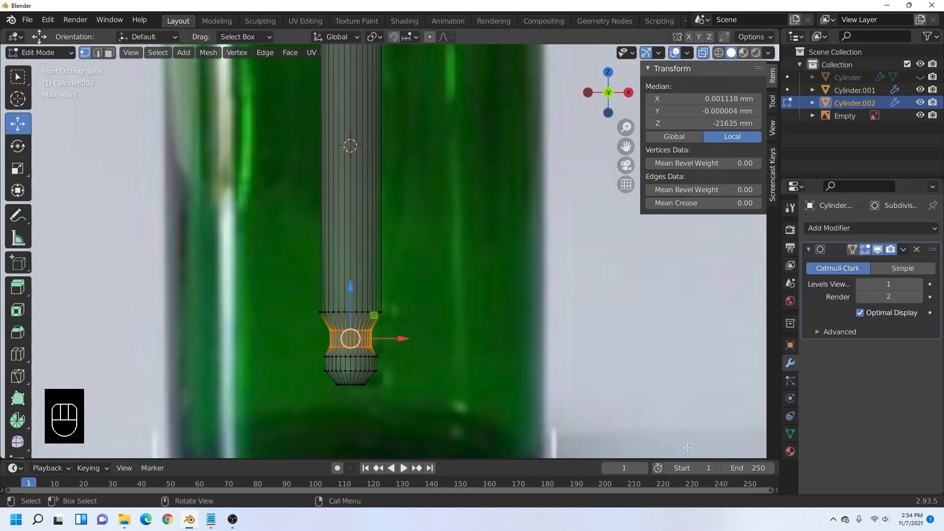
pyautogui.click(703, 53)
pyautogui.scroll(1, 392, 269)
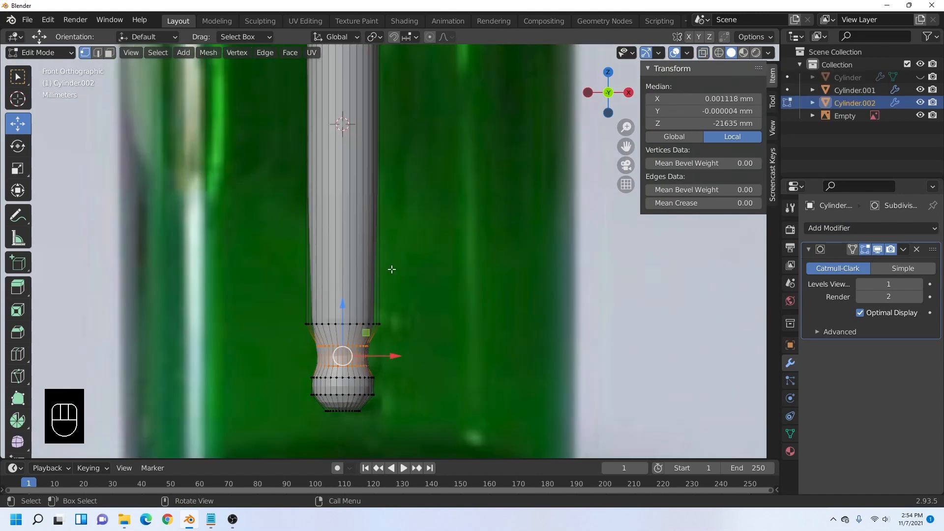
pyautogui.scroll(-2, 392, 269)
pyautogui.click(408, 234)
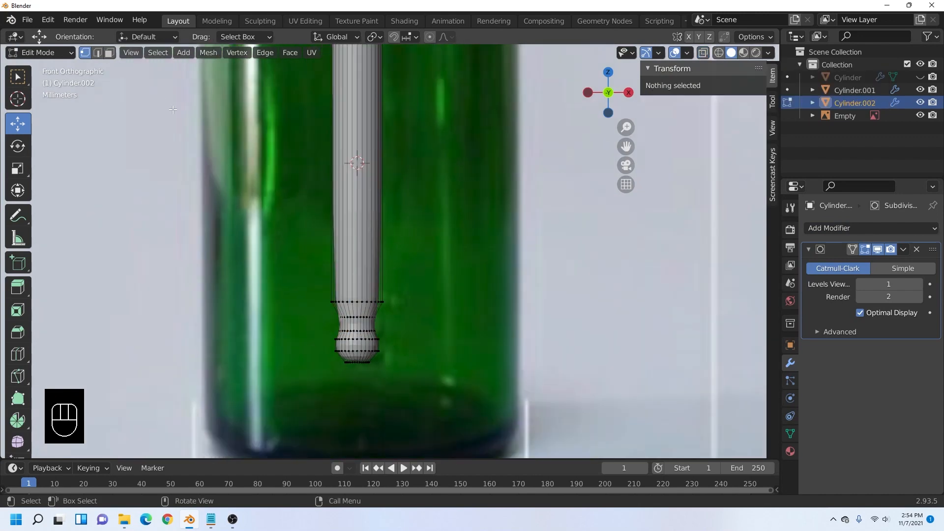
# - Select the face loop around the pipette's long shaft and inset it slightly to sharpen its ends
pyautogui.click(109, 53)
pyautogui.keyDown('ctrl'); pyautogui.keyDown('alt'); pyautogui.click(385, 253); pyautogui.keyUp('alt'); pyautogui.keyUp('ctrl')
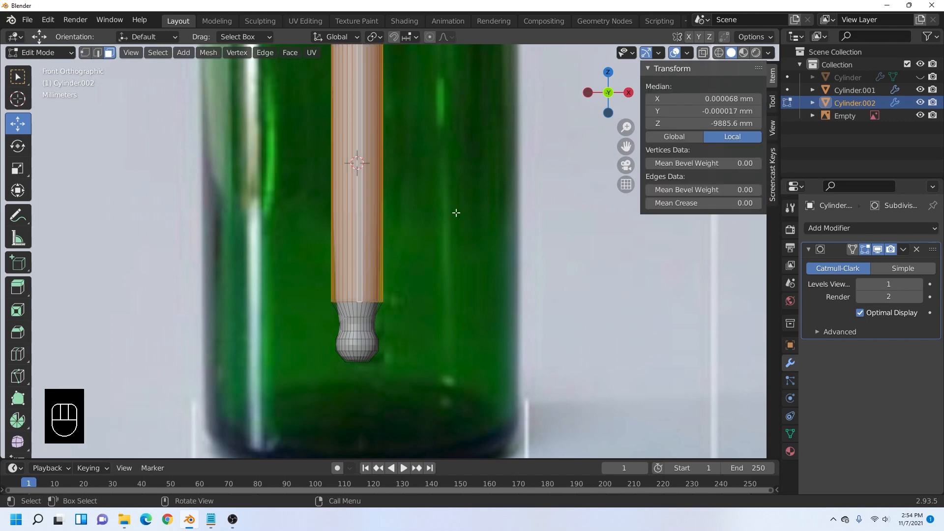
pyautogui.press('i')
pyautogui.click(465, 236)
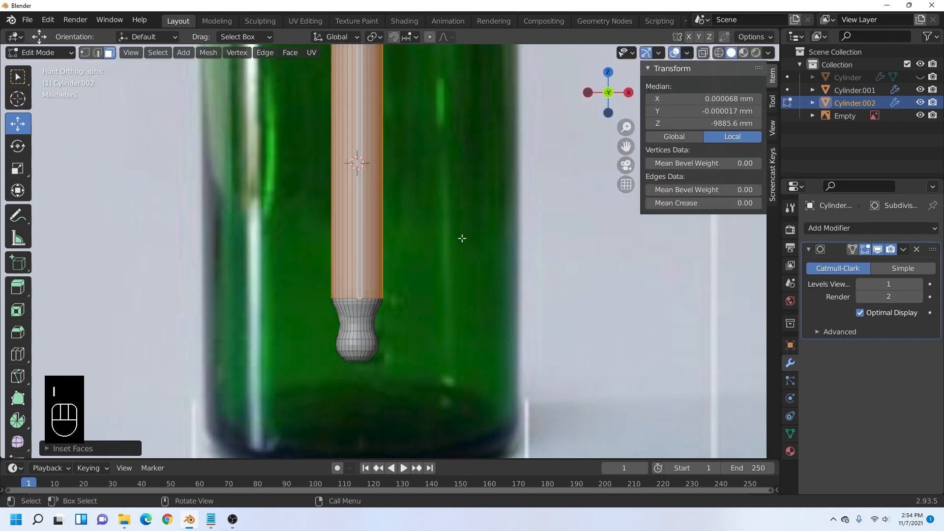
# - Hide the subdivision in Edit Mode, select the face ring around the tip's waist and inset it slightly
pyautogui.scroll(2, 397, 330)
pyautogui.scroll(4, 397, 330)
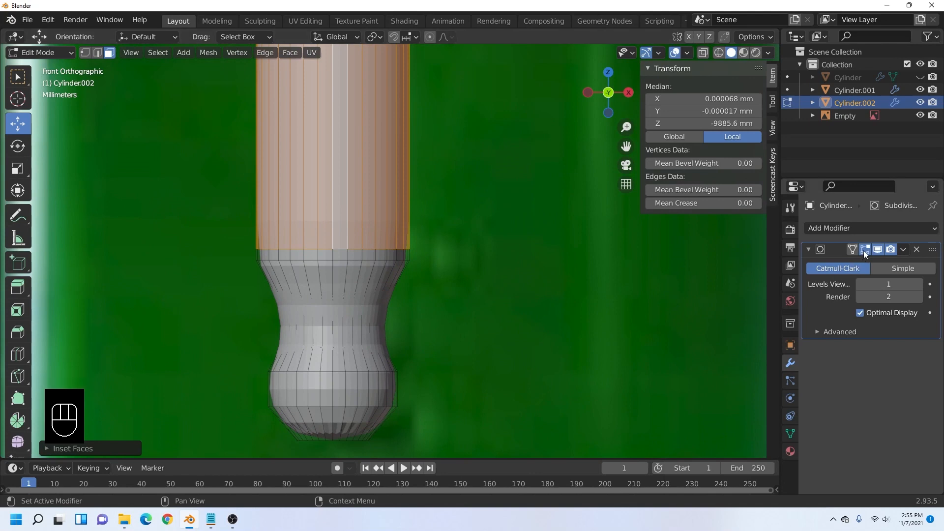
pyautogui.scroll(1, 415, 377)
pyautogui.keyDown('ctrl'); pyautogui.keyDown('alt'); pyautogui.click(344, 362); pyautogui.keyUp('alt'); pyautogui.keyUp('ctrl')
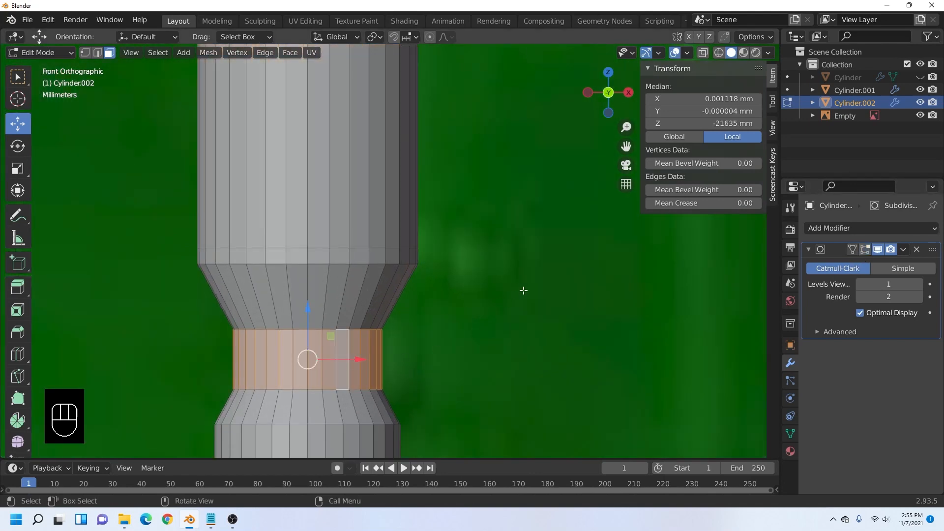
pyautogui.press('i')
pyautogui.click(517, 293)
pyautogui.scroll(-3, 482, 311)
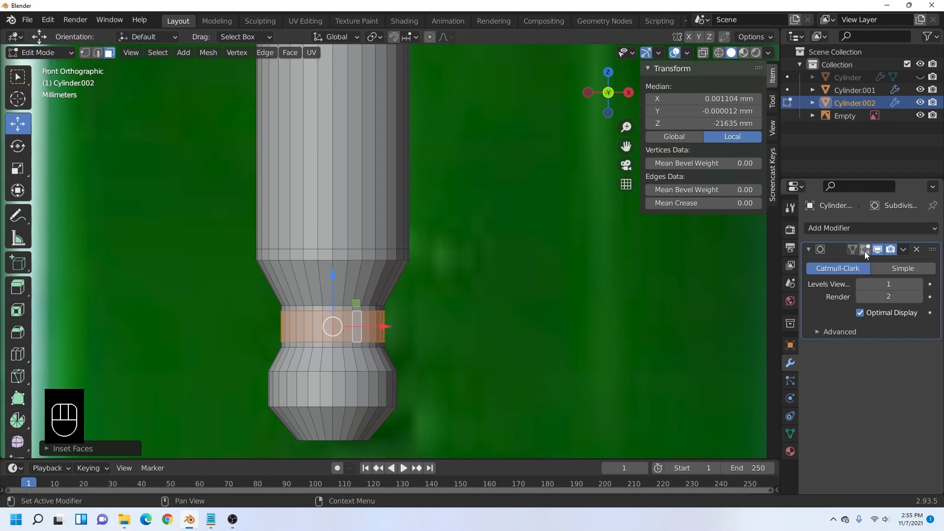
# - Show the pipette's subdivision in Edit Mode again, return to Object Mode and set the viewport subdivision level to 2
pyautogui.click(865, 250)
pyautogui.scroll(-2, 458, 313)
pyautogui.click(40, 52)
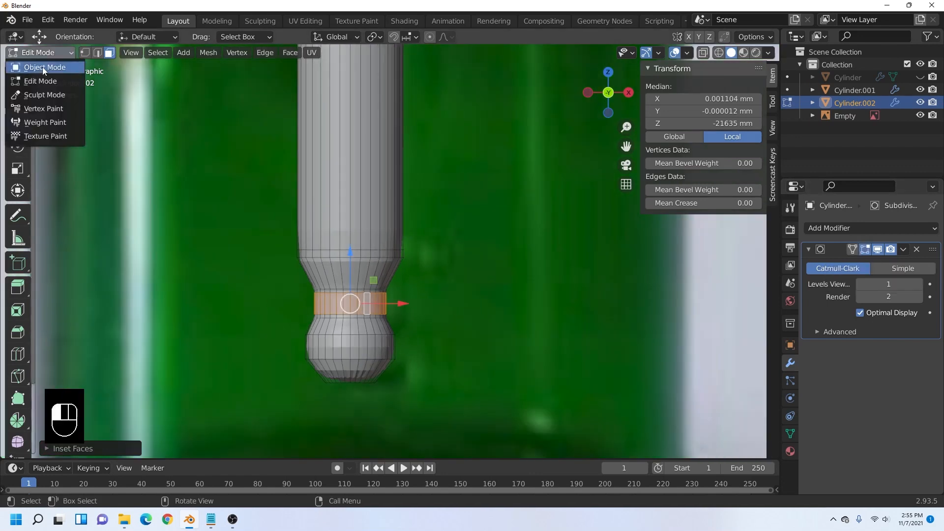
pyautogui.click(37, 65)
pyautogui.click(918, 284)
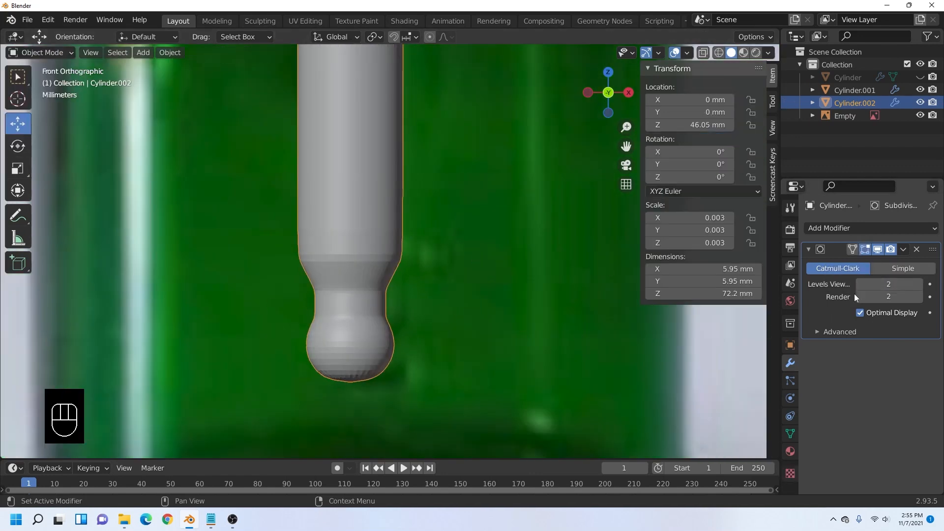
# - Shade the pipette smooth
pyautogui.rightClick(360, 228)
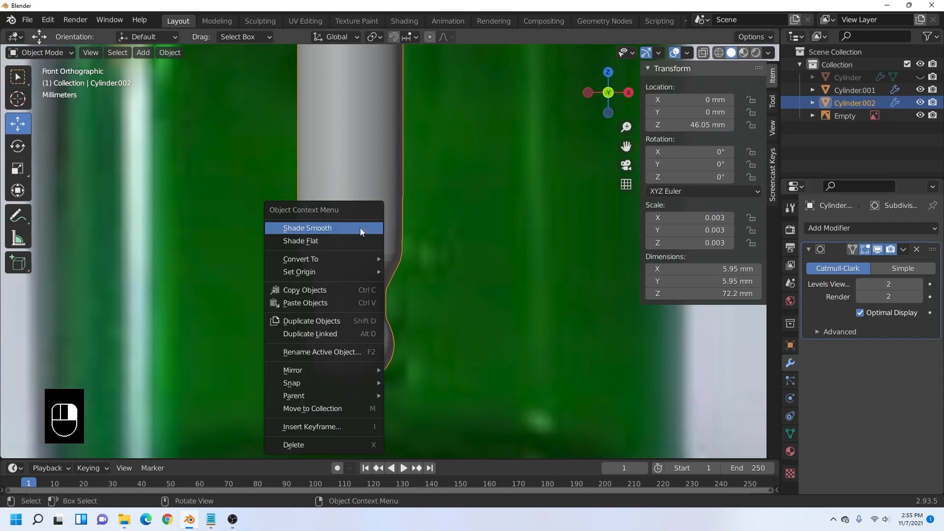
pyautogui.click(360, 228)
pyautogui.scroll(-5, 370, 271)
pyautogui.scroll(8, 379, 274)
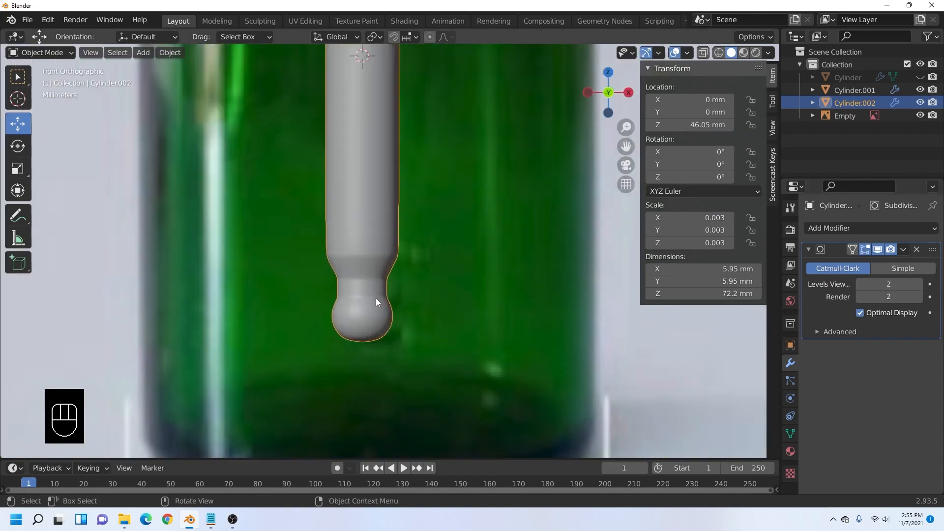
# - Inset the end face at the bottom of the pipette tip to a small central face, then return to Object Mode
pyautogui.moveTo(376, 298); pyautogui.dragTo(382, 261, button='middle')
pyautogui.click(364, 240)
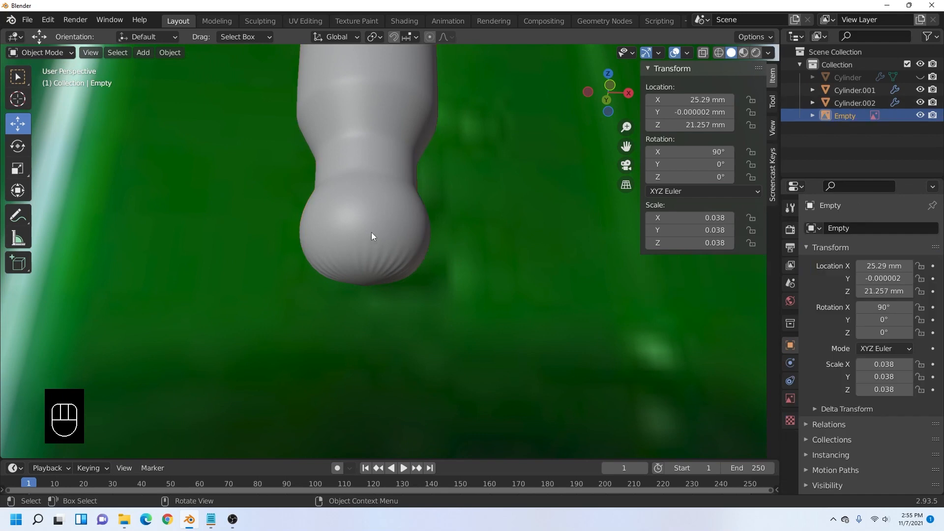
pyautogui.click(372, 233)
pyautogui.press('Tab')
pyautogui.click(365, 273)
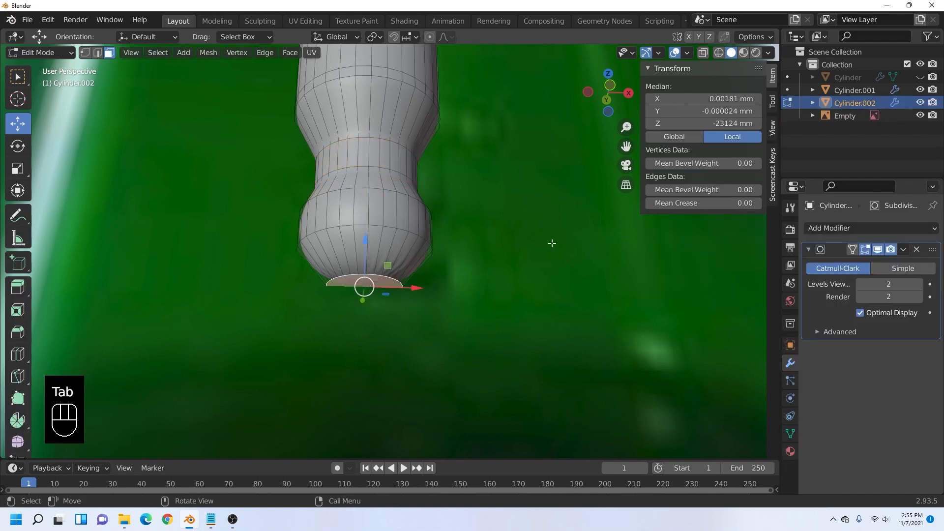
pyautogui.press('i')
pyautogui.click(532, 246)
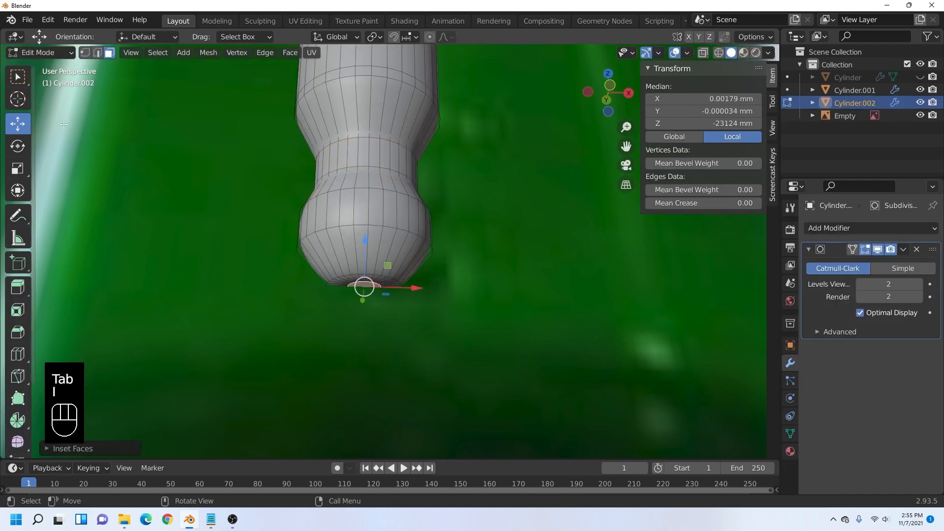
pyautogui.click(54, 53)
pyautogui.click(34, 64)
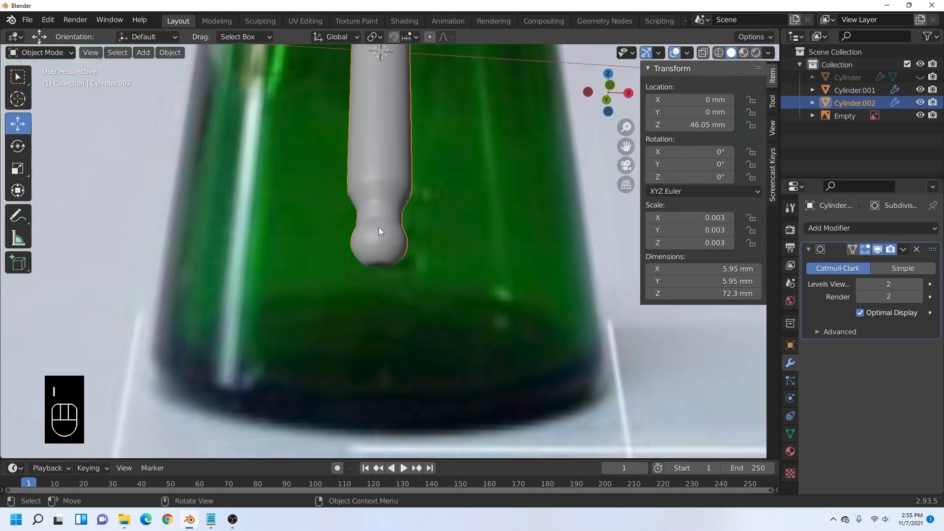
# - Unhide the bottle body around the pipette
pyautogui.scroll(-8, 378, 227)
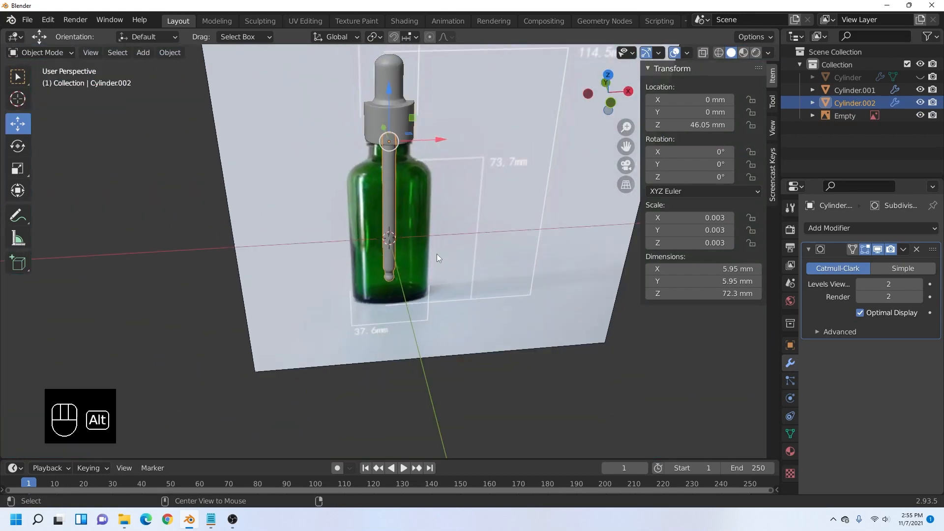
pyautogui.hotkey('alt', 'h')
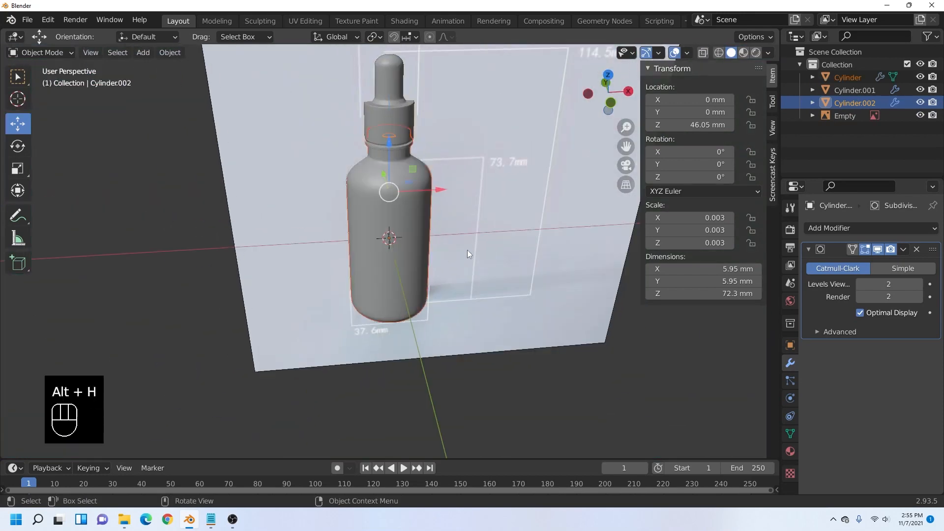
pyautogui.moveTo(467, 250); pyautogui.dragTo(368, 255, button='middle')
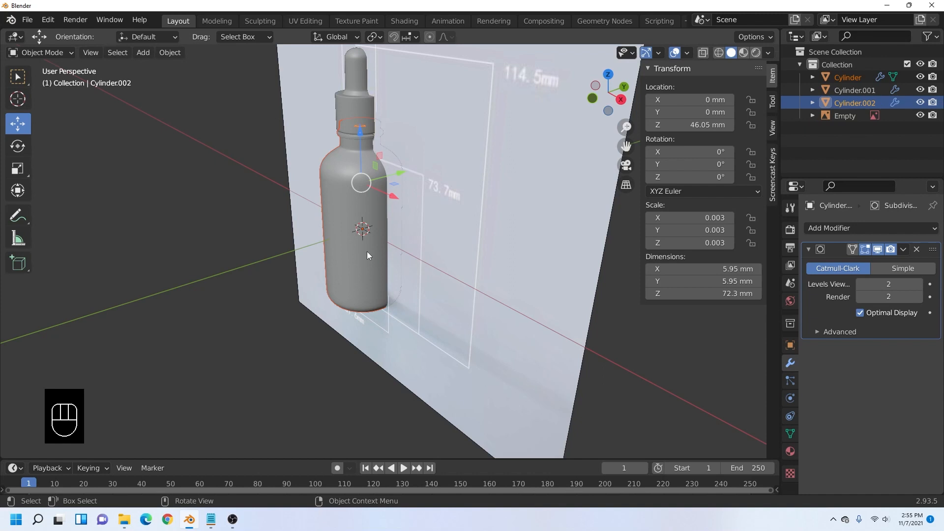
pyautogui.moveTo(415, 188); pyautogui.dragTo(598, 149, button='middle')
# - Duplicate the face loop of the bottle's straight side wall in place and separate the copy into its own object
pyautogui.click(608, 102)
pyautogui.scroll(3, 388, 233)
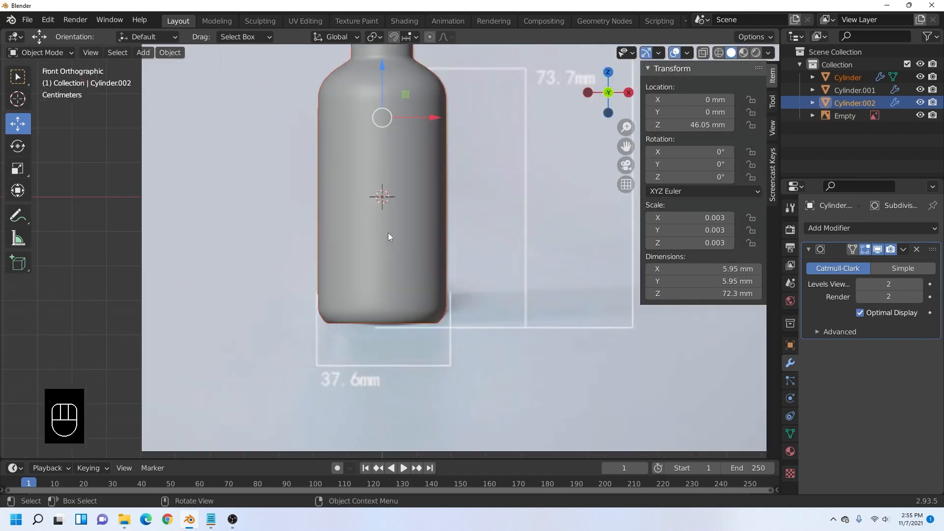
pyautogui.press('Tab')
pyautogui.keyDown('shift'); pyautogui.scroll(2, 180, 117); pyautogui.keyUp('shift')
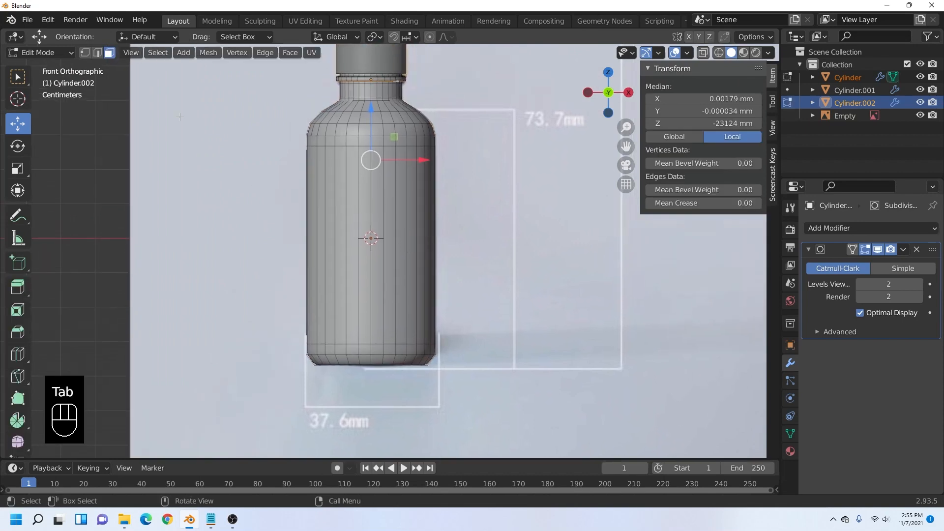
pyautogui.keyDown('ctrl'); pyautogui.keyDown('alt'); pyautogui.click(369, 212); pyautogui.keyUp('alt'); pyautogui.keyUp('ctrl')
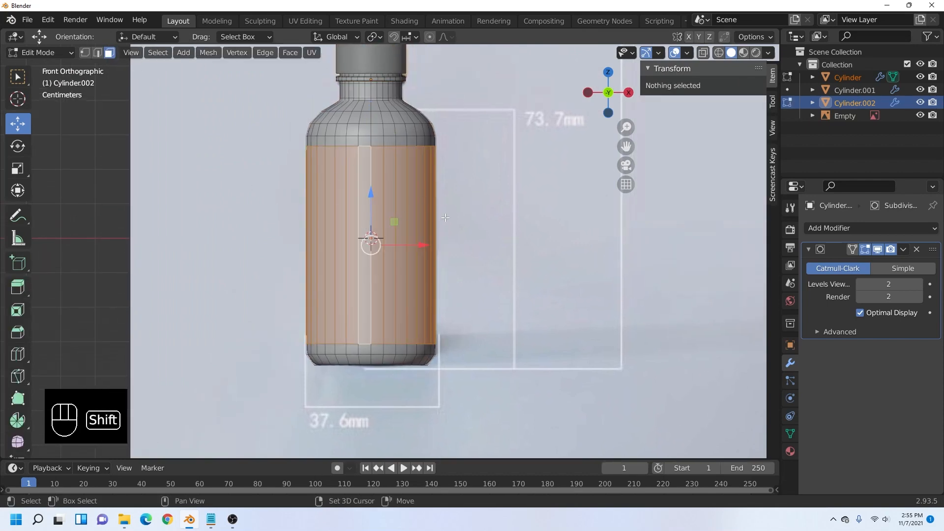
pyautogui.hotkey('shift', 'd')
pyautogui.rightClick(489, 192)
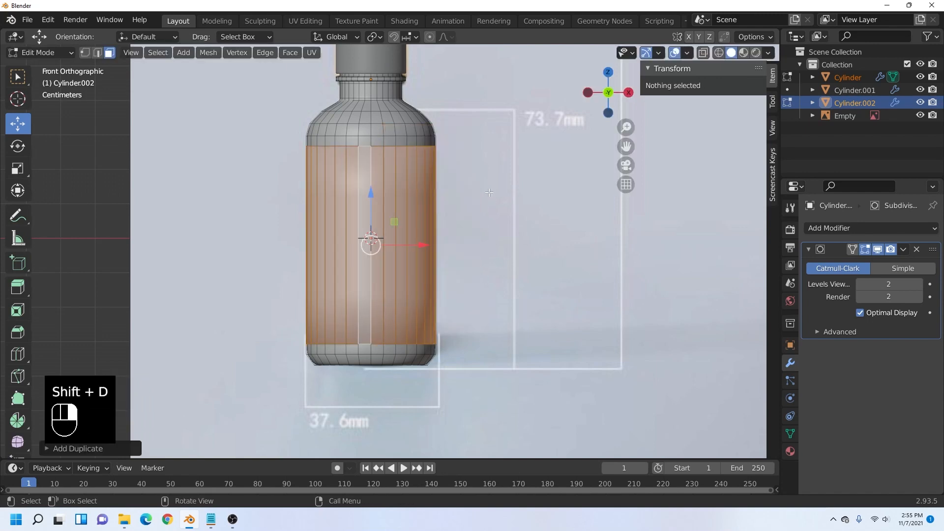
pyautogui.press('p')
pyautogui.click(383, 161)
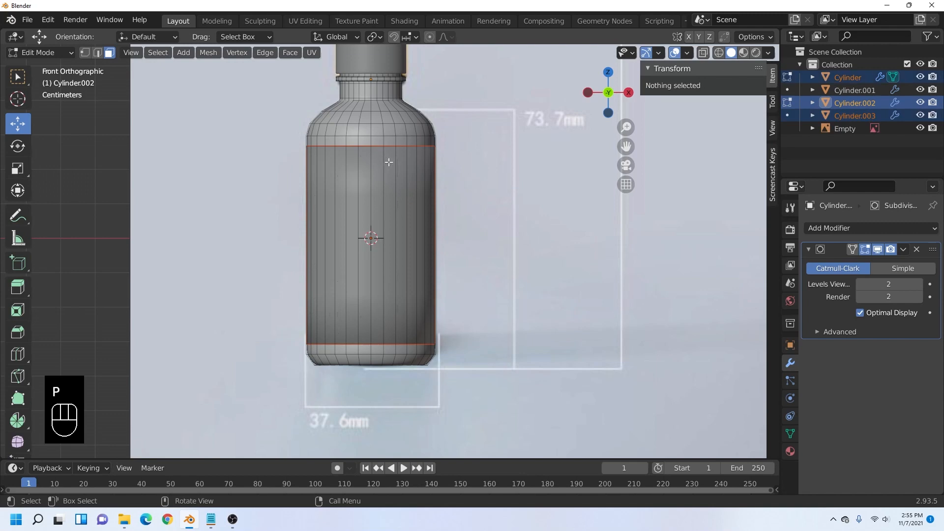
# - Return to Object Mode, select the separated wall sleeve and remove its Solidify modifier
pyautogui.click(39, 52)
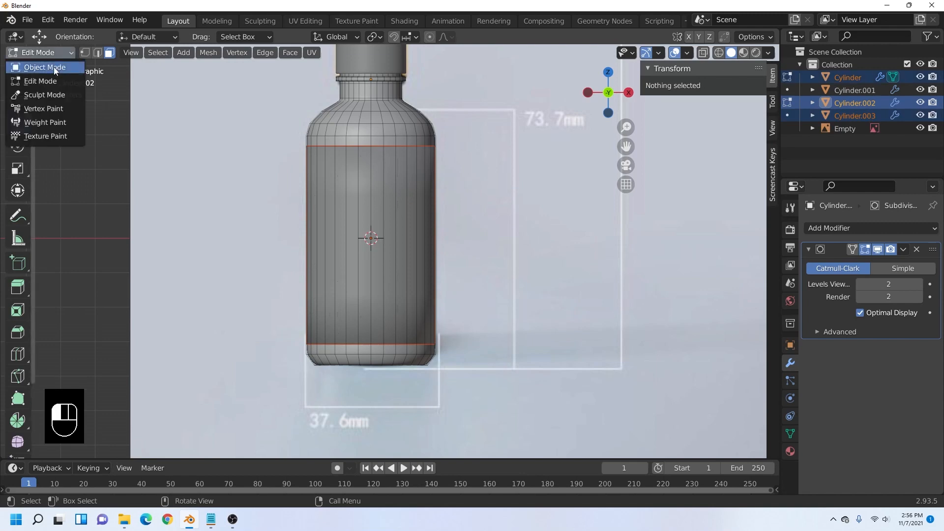
pyautogui.click(39, 64)
pyautogui.click(147, 175)
pyautogui.click(331, 206)
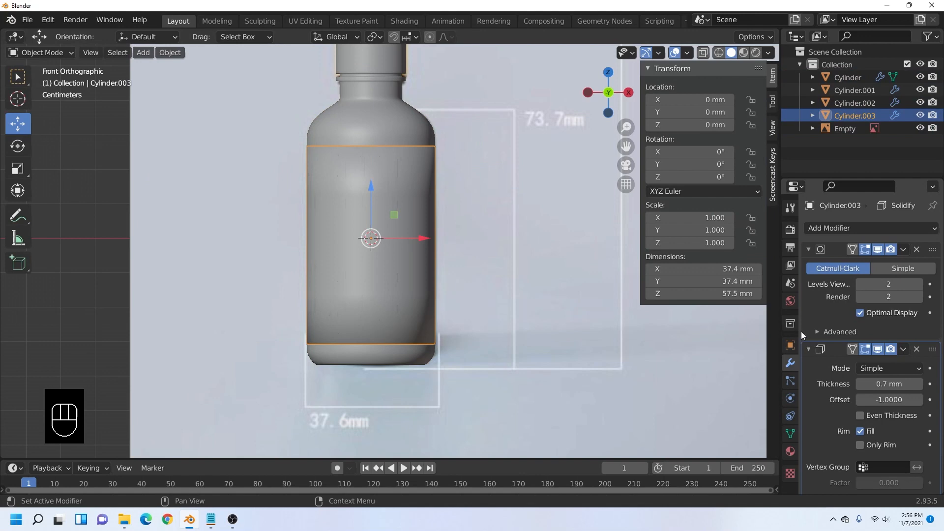
pyautogui.moveTo(779, 336); pyautogui.dragTo(735, 337)
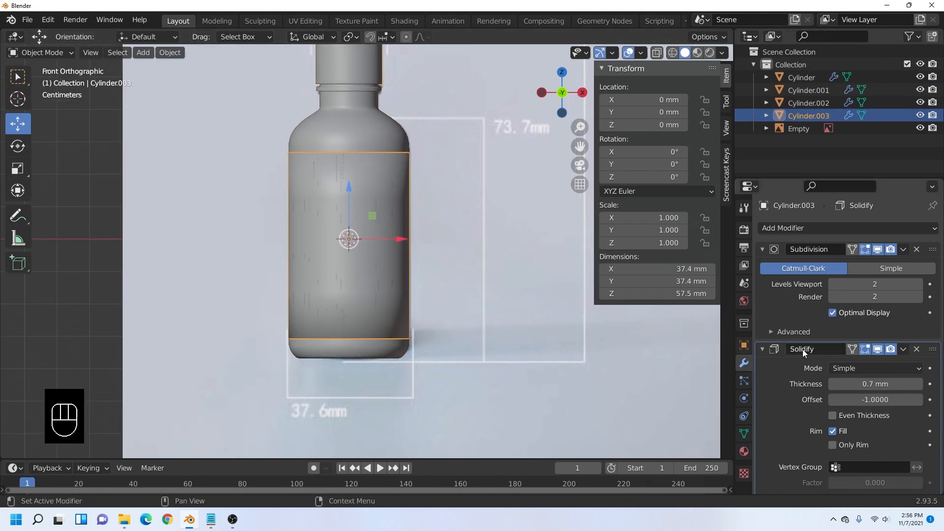
pyautogui.click(917, 349)
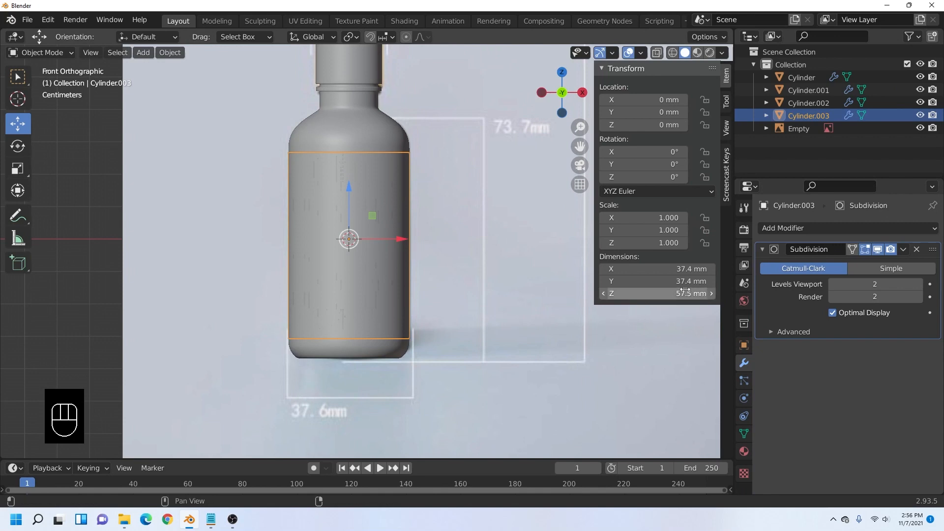
# - Set the sleeve's X and Y dimensions to 37.5 mm so it sits slightly outside the bottle
pyautogui.click(684, 269)
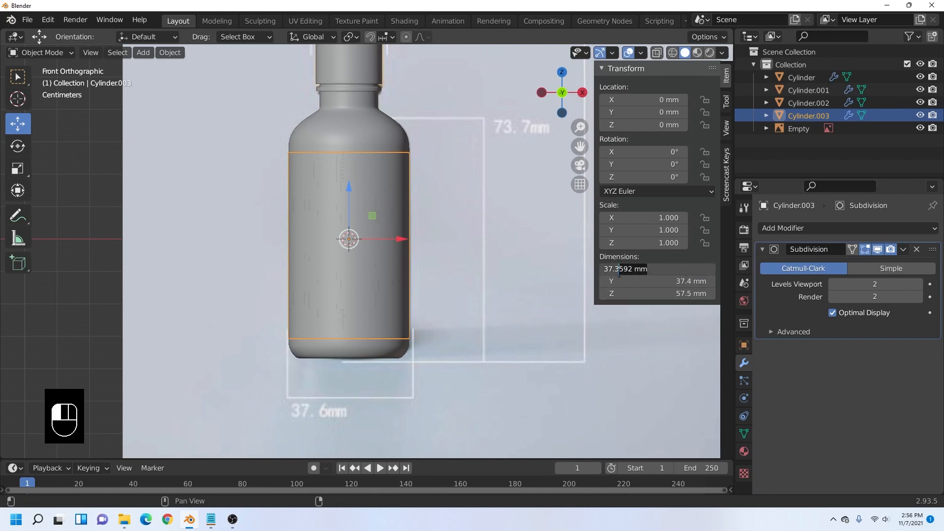
pyautogui.write('4')
pyautogui.press('Return')
pyautogui.doubleClick(634, 269)
pyautogui.press('Return')
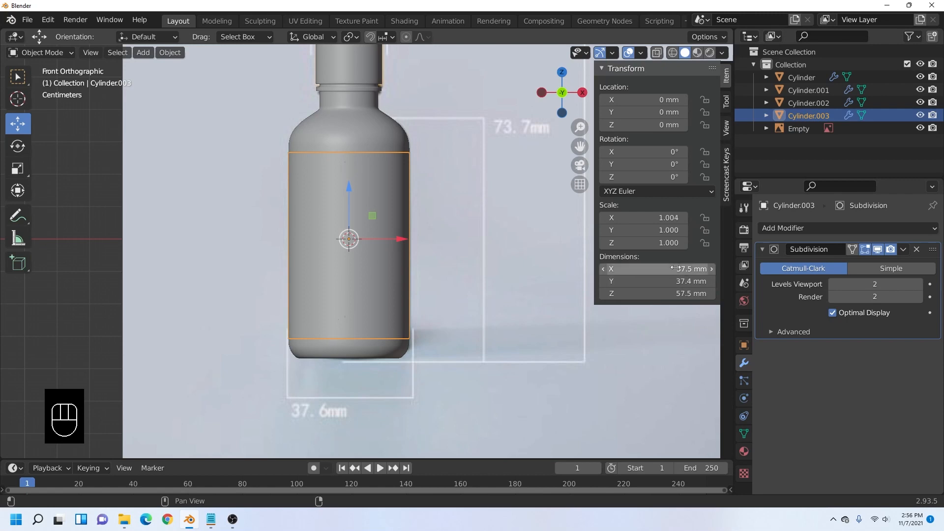
pyautogui.doubleClick(676, 269)
pyautogui.hotkey('ctrl', 'c')
pyautogui.doubleClick(680, 280)
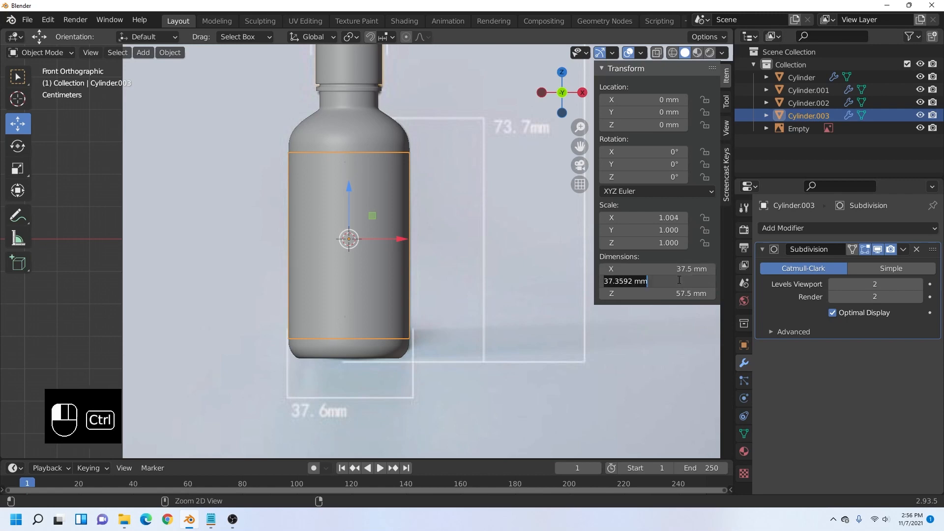
pyautogui.hotkey('ctrl', 'v')
pyautogui.press('Return')
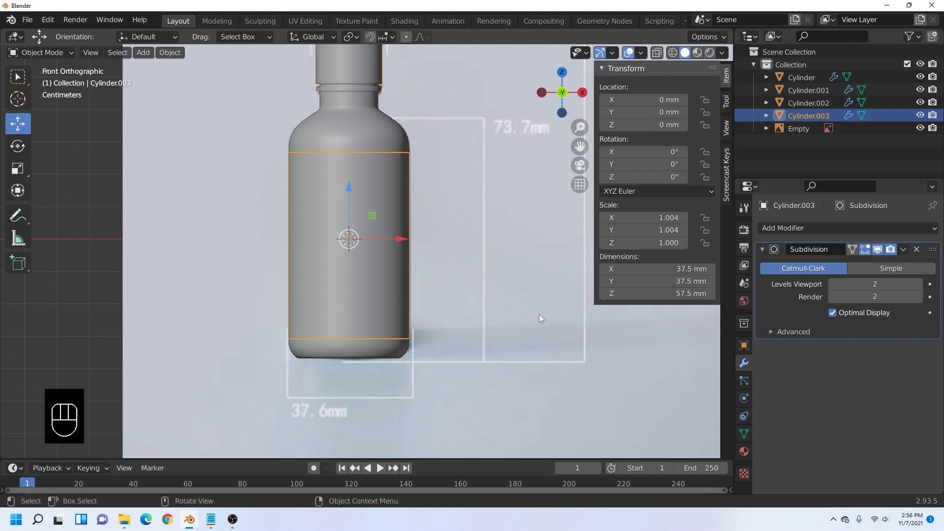
# - Examine how the sleeve fits around the bottle and compare it with the bottle body's dimensions
pyautogui.scroll(2, 352, 224)
pyautogui.scroll(-1, 376, 184)
pyautogui.moveTo(377, 185); pyautogui.dragTo(364, 225, button='middle')
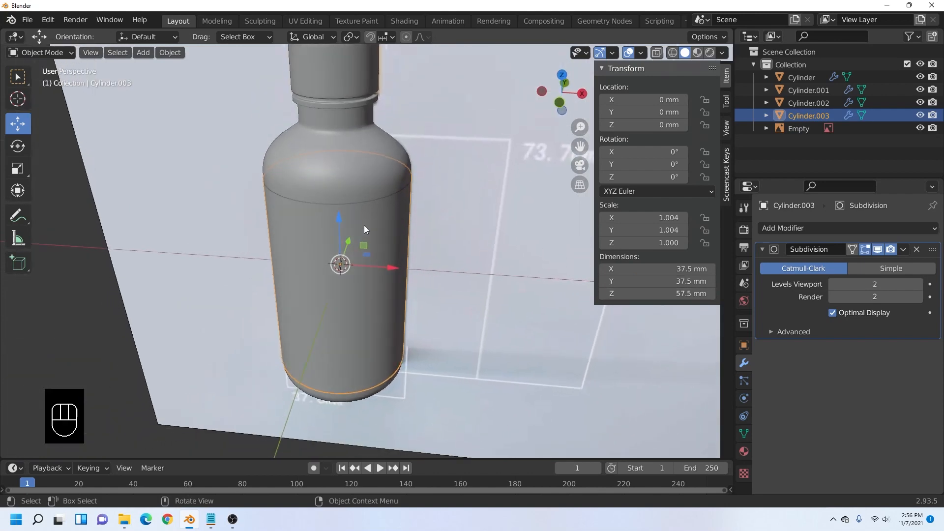
pyautogui.scroll(3, 363, 225)
pyautogui.click(560, 102)
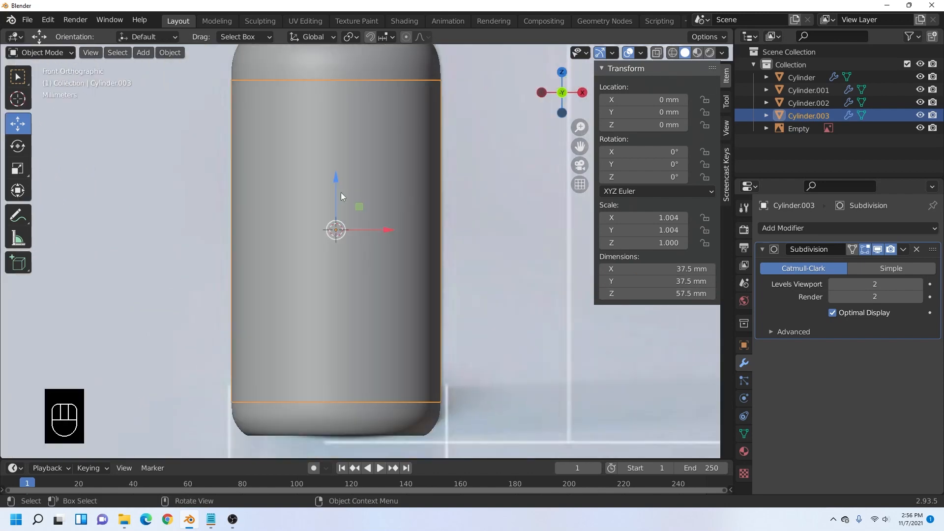
pyautogui.keyDown('shift'); pyautogui.moveTo(392, 185); pyautogui.dragTo(392, 229, button='middle'); pyautogui.keyUp('shift')
pyautogui.click(373, 107)
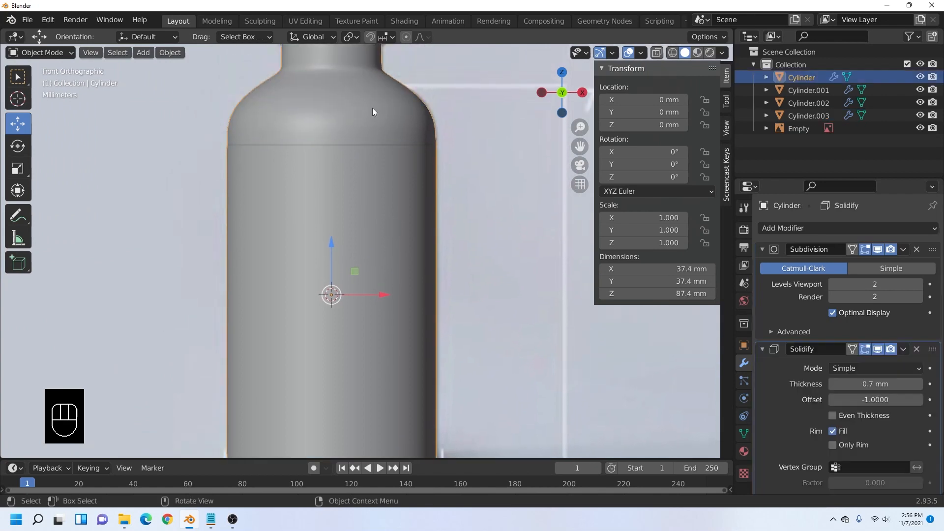
# - Select the sleeve again and set its Z dimension to 55 mm
pyautogui.click(366, 269)
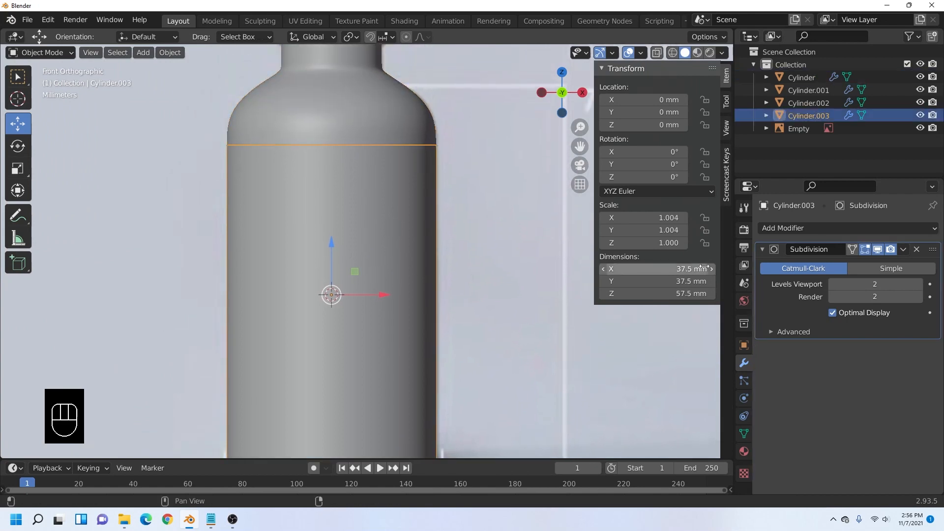
pyautogui.click(679, 294)
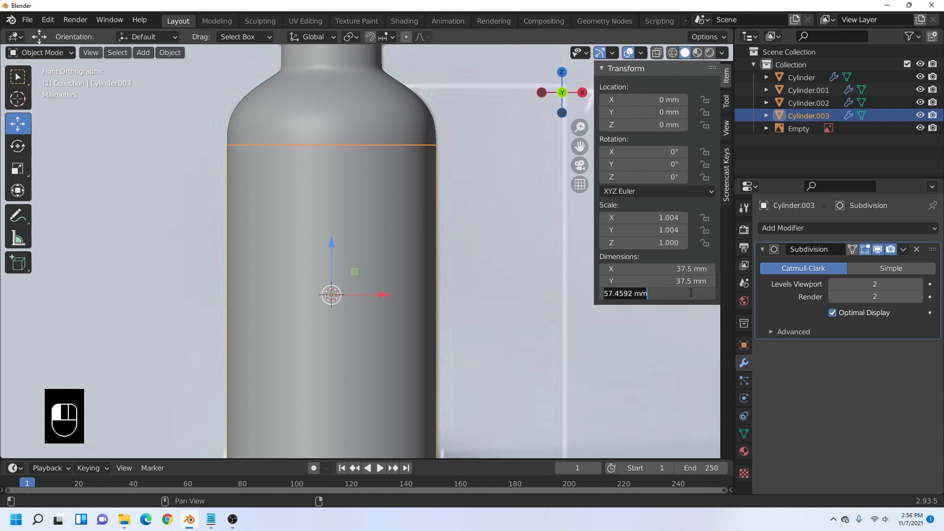
pyautogui.write('55')
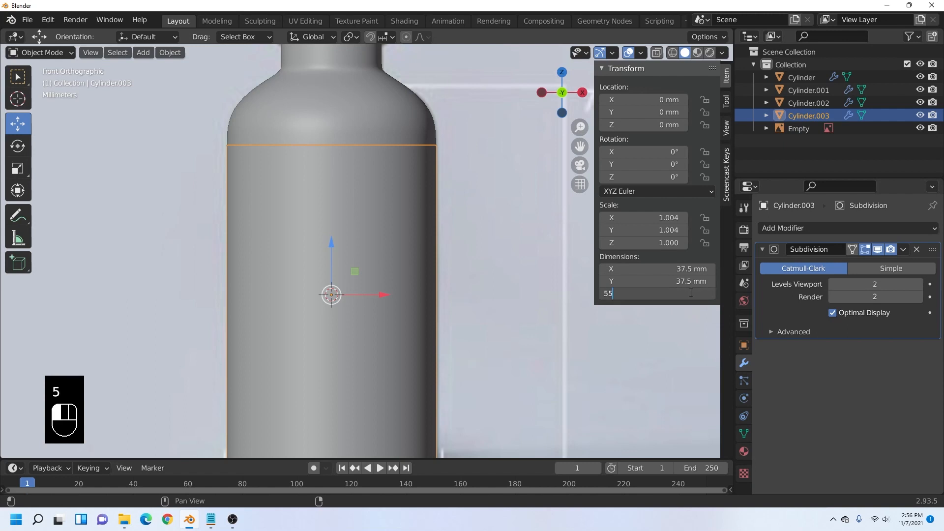
pyautogui.press('Return')
pyautogui.scroll(-4, 421, 249)
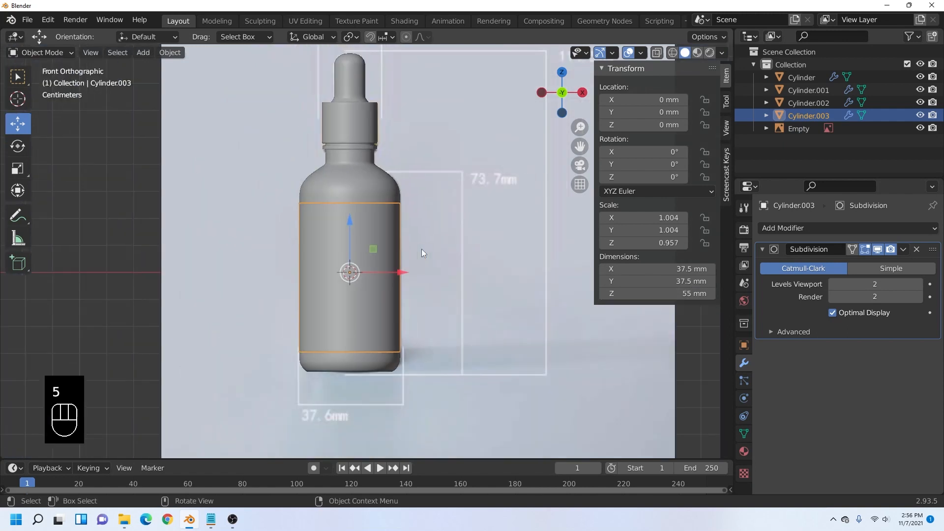
pyautogui.scroll(3, 421, 249)
pyautogui.scroll(-2, 421, 249)
pyautogui.scroll(2, 414, 249)
pyautogui.scroll(-3, 373, 246)
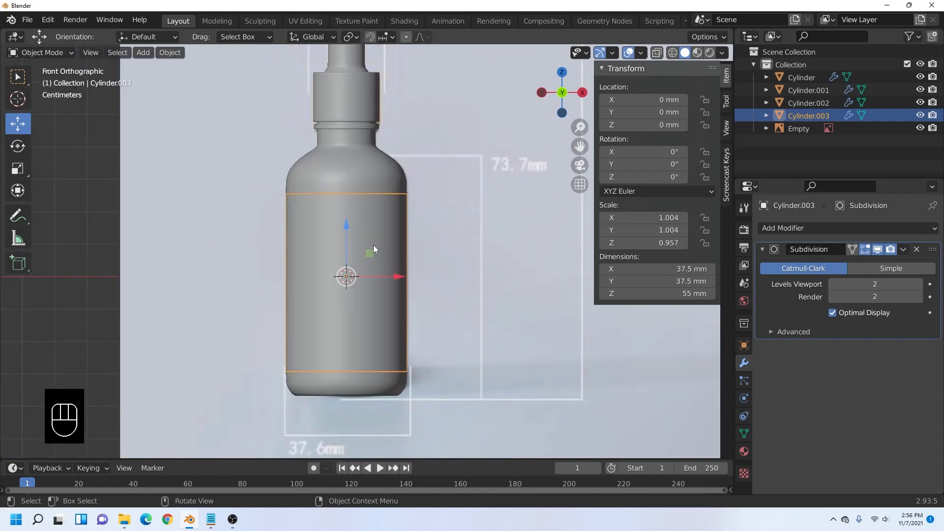
# - Display the model as wireframe in the front view and select the reference image
pyautogui.moveTo(389, 290)
pyautogui.mouseDown(button='middle')
pyautogui.moveTo(408, 315)
pyautogui.moveTo(371, 299)
pyautogui.moveTo(400, 290)
pyautogui.moveTo(383, 270)
pyautogui.moveTo(393, 272)
pyautogui.mouseUp(button='middle')
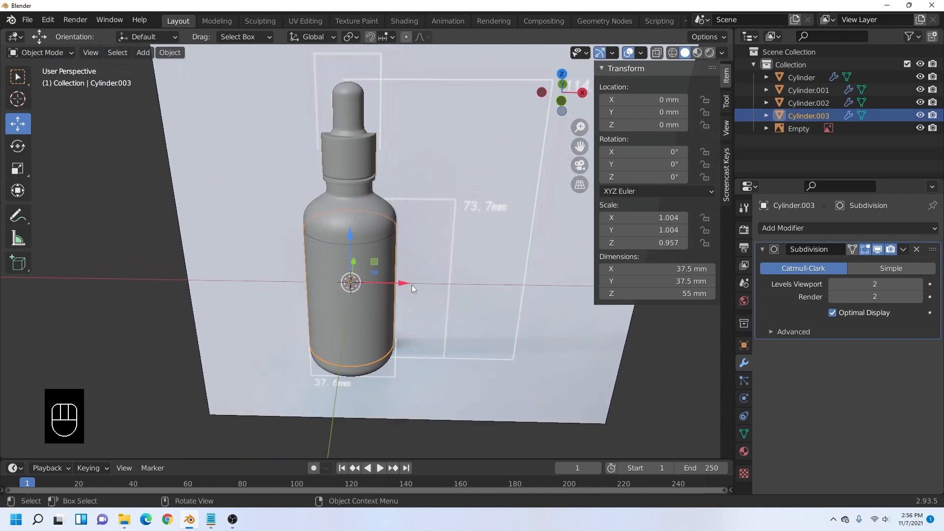
pyautogui.click(561, 100)
pyautogui.click(670, 55)
pyautogui.scroll(3, 367, 155)
pyautogui.scroll(-3, 362, 173)
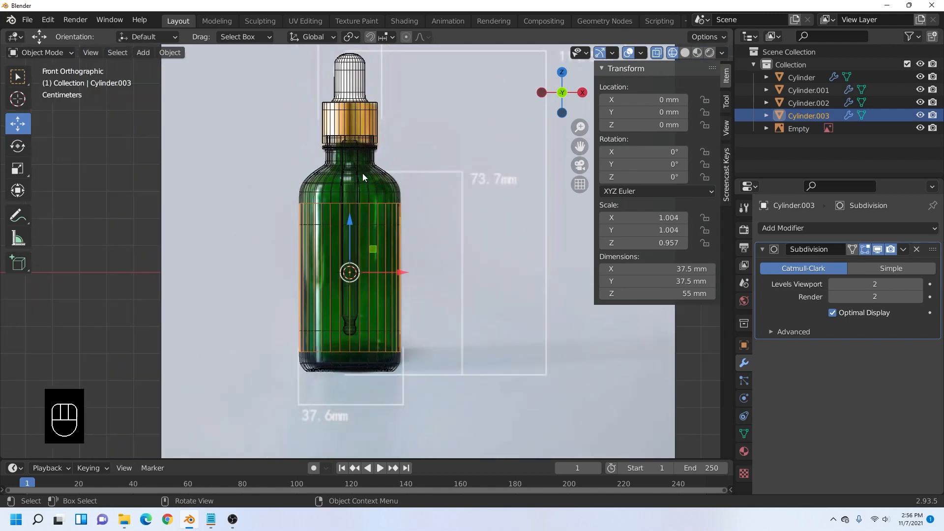
pyautogui.click(470, 200)
pyautogui.scroll(-3, 407, 276)
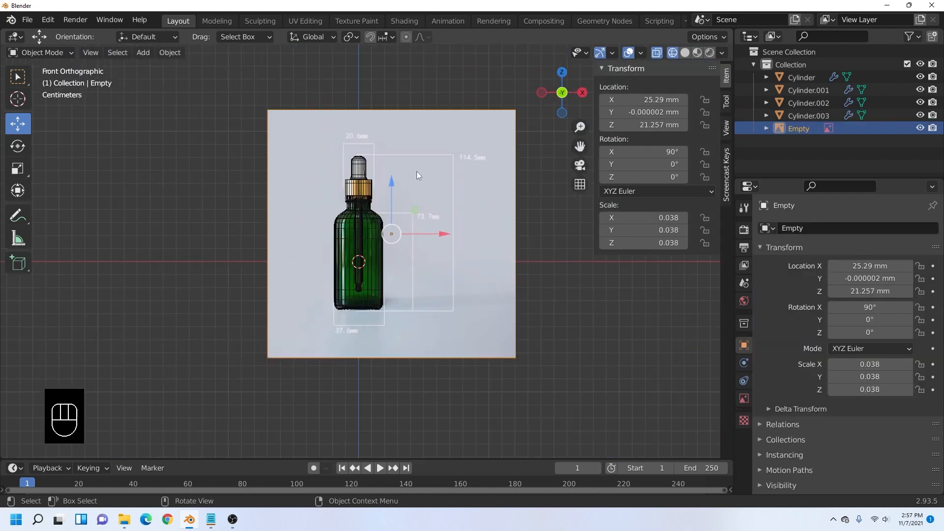
# - Delete the selected reference image from the scene
pyautogui.press('Delete')
pyautogui.scroll(5, 373, 211)
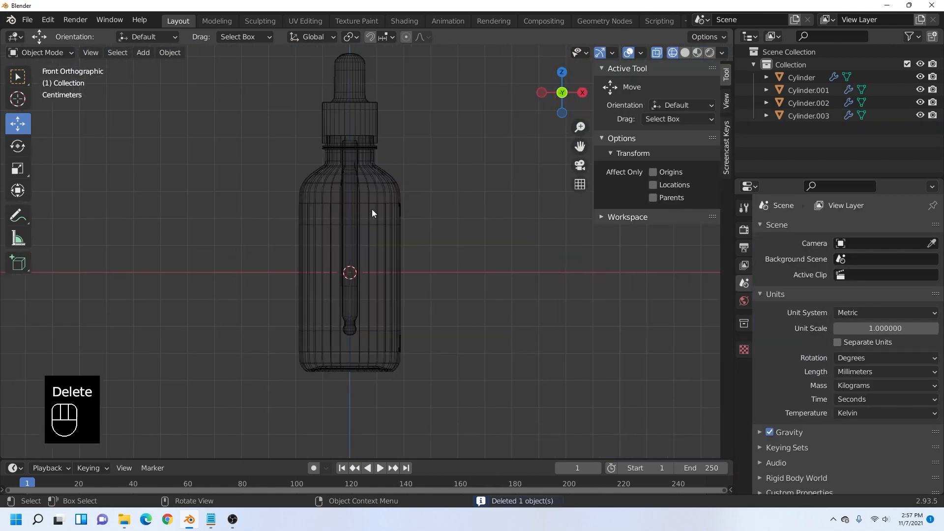
# - Parent the pipette, the cap with bulb and the label sleeve to the bottle body using the Object option
pyautogui.click(350, 118)
pyautogui.click(349, 117)
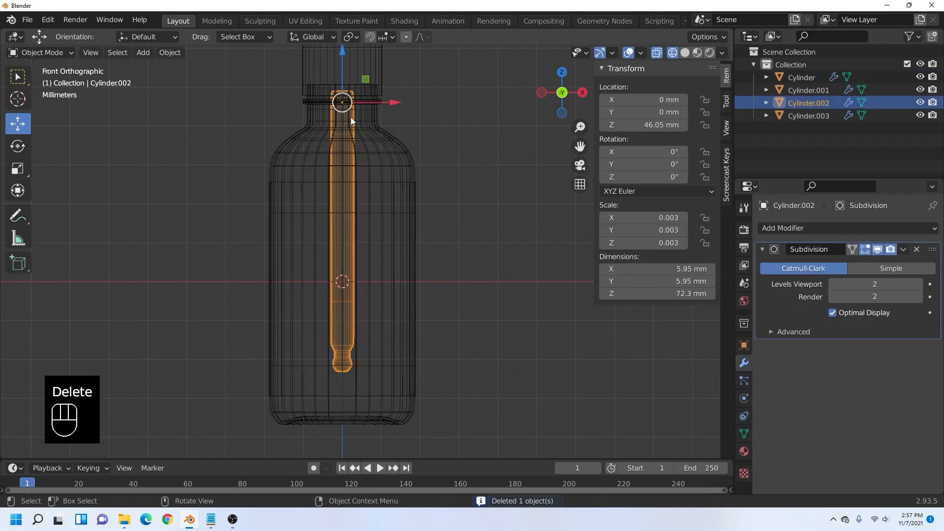
pyautogui.keyDown('shift'); pyautogui.moveTo(431, 142); pyautogui.dragTo(460, 238, button='middle'); pyautogui.keyUp('shift')
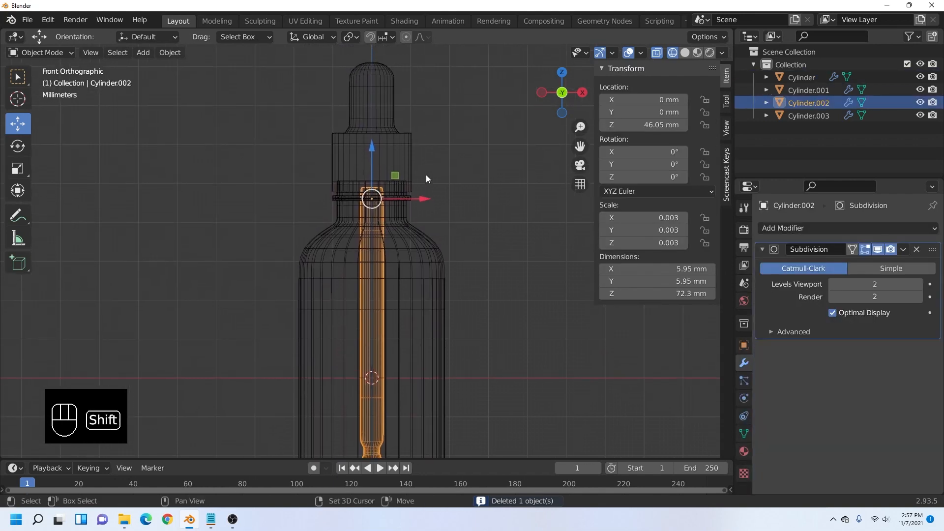
pyautogui.keyDown('shift'); pyautogui.click(424, 174); pyautogui.keyUp('shift')
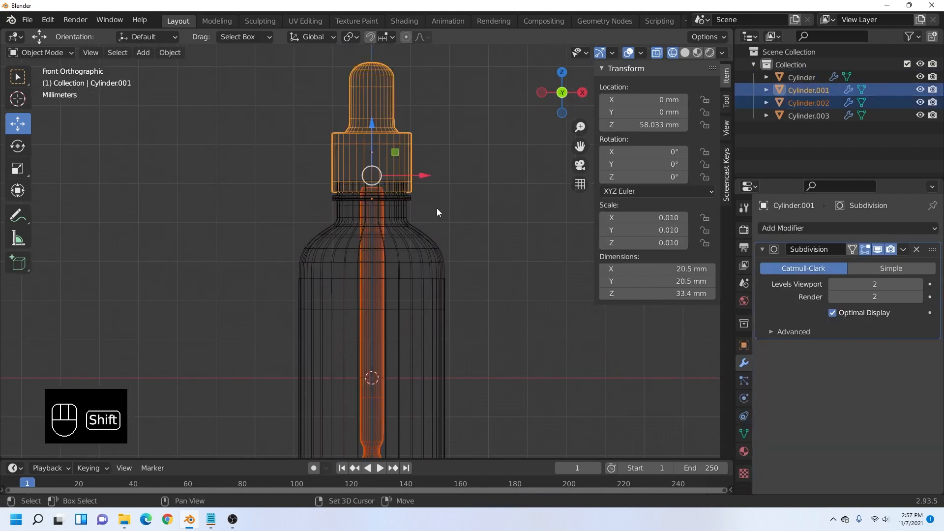
pyautogui.keyDown('shift'); pyautogui.click(406, 278); pyautogui.keyUp('shift')
pyautogui.keyDown('shift'); pyautogui.click(432, 244); pyautogui.keyUp('shift')
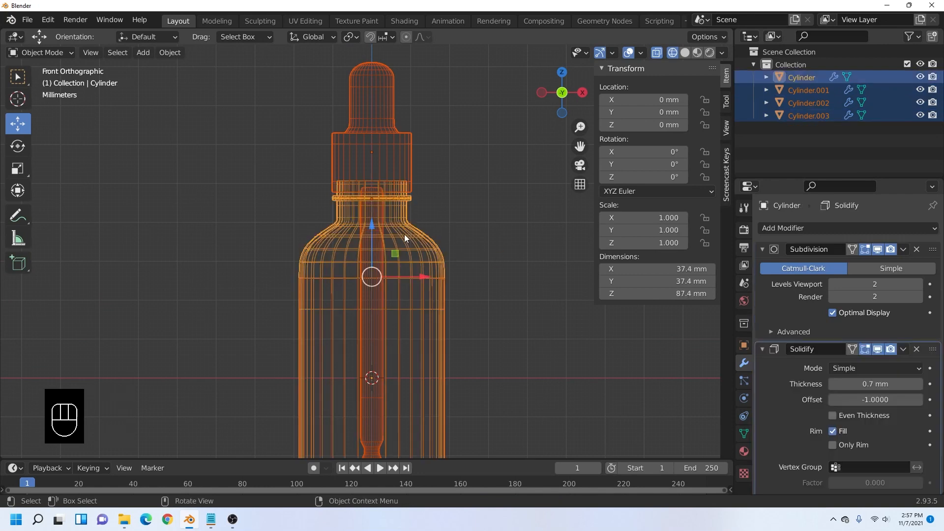
pyautogui.hotkey('ctrl', 'p')
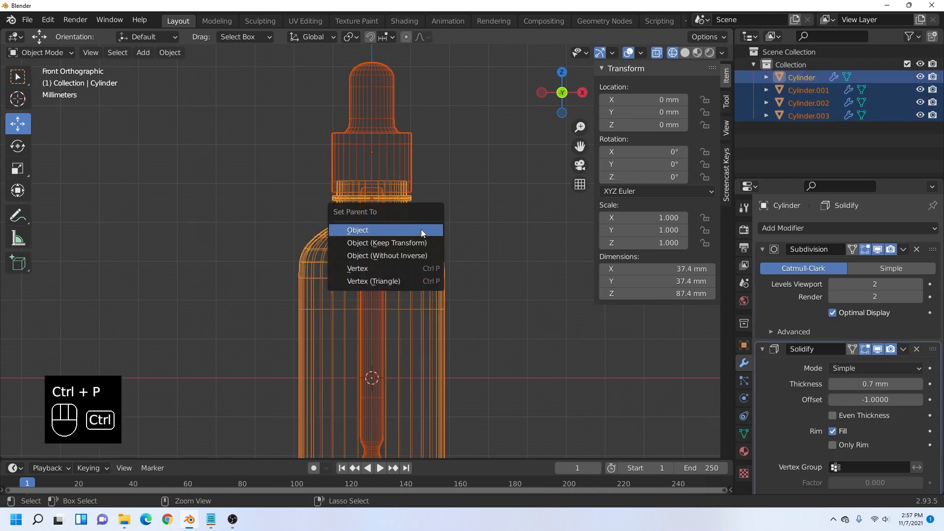
pyautogui.click(421, 230)
pyautogui.click(447, 244)
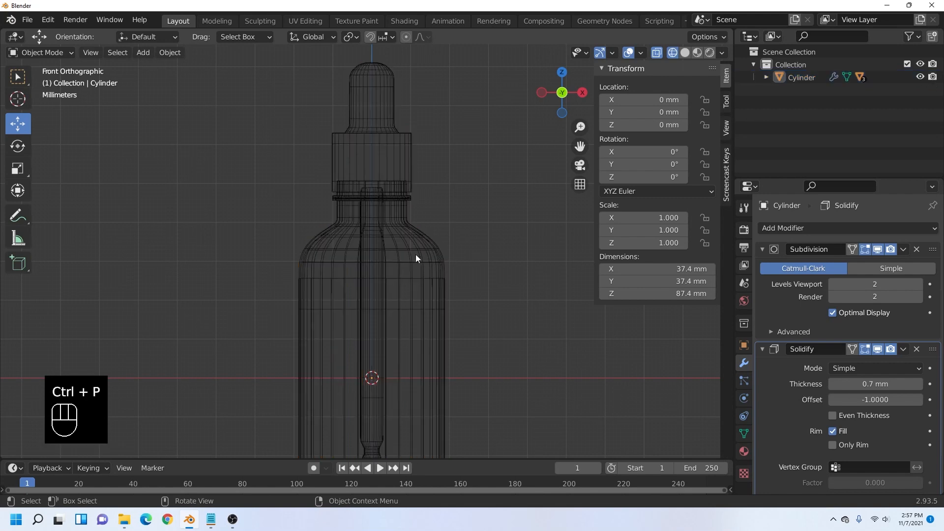
# - Raise the bottle with its attached parts to about 51 mm on Z and switch the viewport to solid shading
pyautogui.click(415, 255)
pyautogui.scroll(-3, 388, 296)
pyautogui.moveTo(371, 290); pyautogui.dragTo(368, 194)
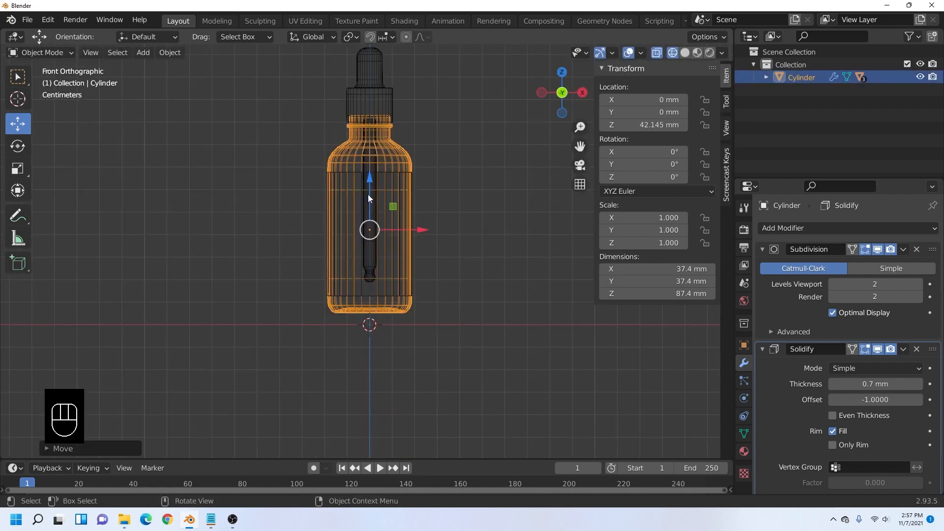
pyautogui.hotkey('ctrl', 'z')
pyautogui.click(685, 52)
pyautogui.moveTo(376, 294); pyautogui.dragTo(397, 299, button='middle')
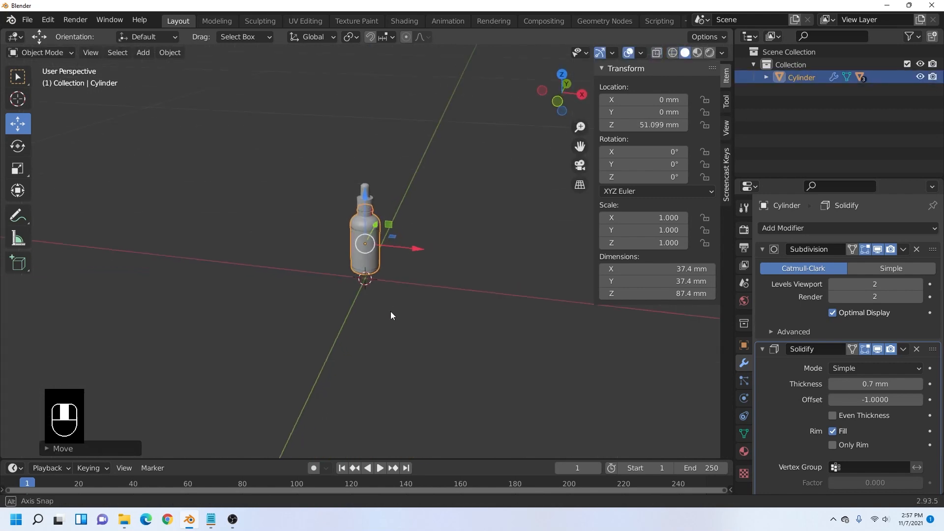
pyautogui.scroll(1, 397, 299)
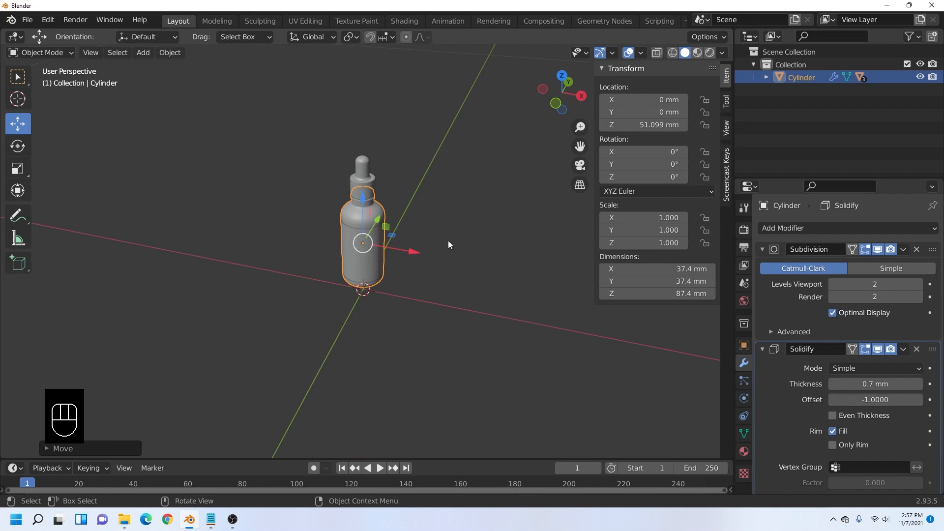
# - Add a mesh cylinder at the origin and scale it down uniformly to about 166 mm
pyautogui.hotkey('shift', 'a')
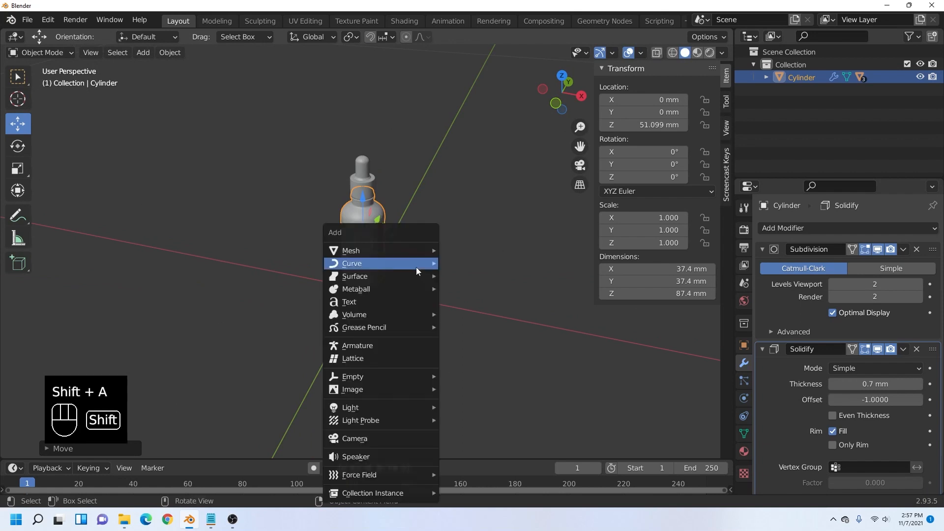
pyautogui.moveTo(413, 255)
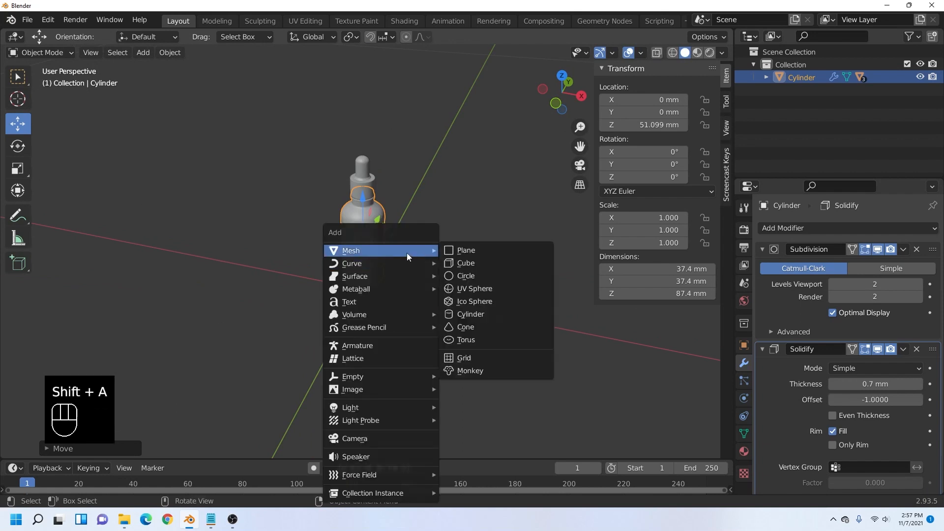
pyautogui.click(471, 313)
pyautogui.scroll(-3, 408, 299)
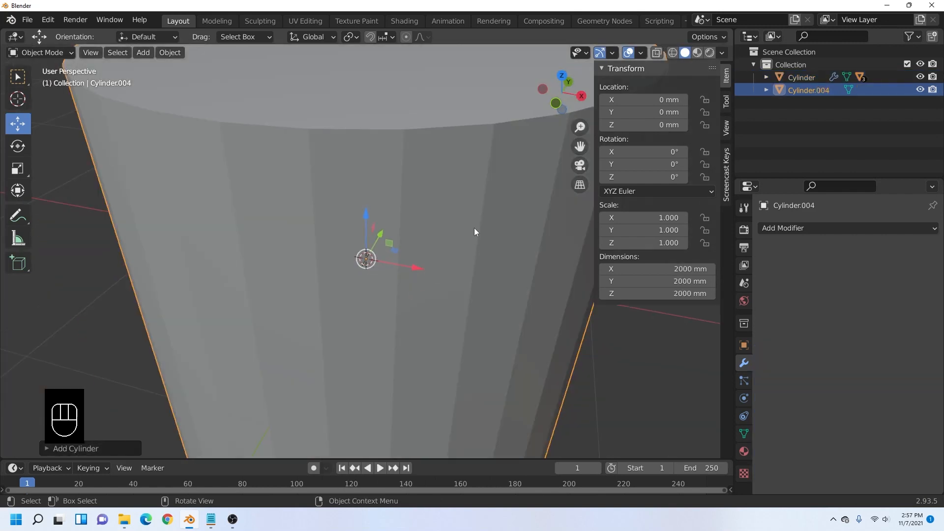
pyautogui.press('s')
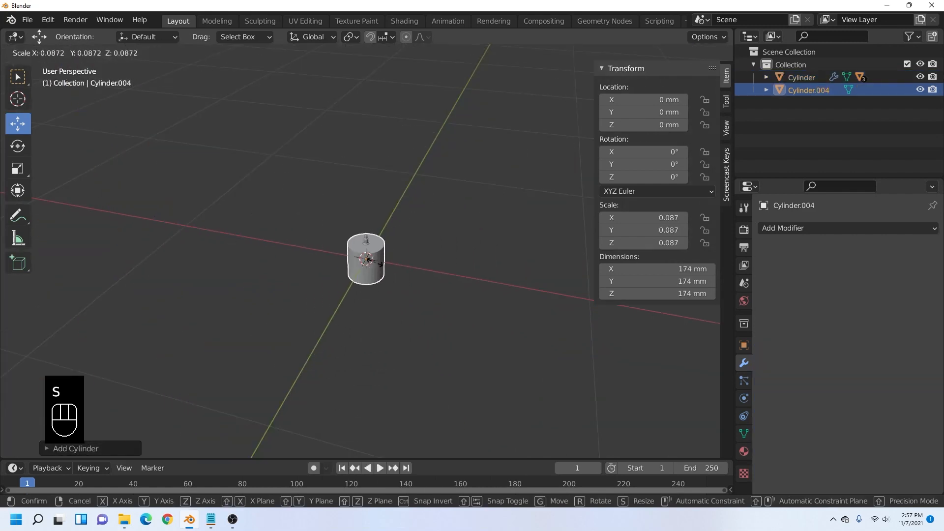
pyautogui.click(377, 262)
# - Flatten the cylinder along Z into a disc about 8.4 mm thick and raise it to about 2.6 mm on Z
pyautogui.click(566, 94)
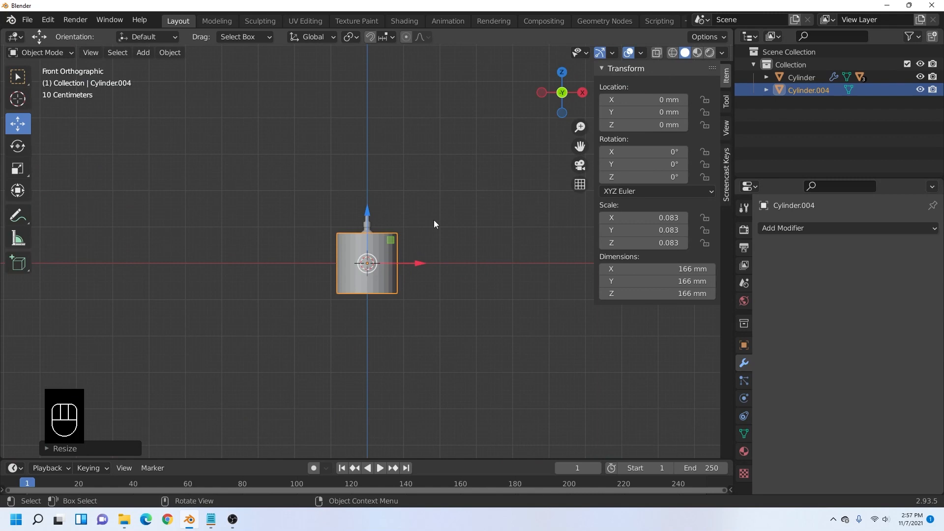
pyautogui.press('s')
pyautogui.press('z')
pyautogui.click(375, 260)
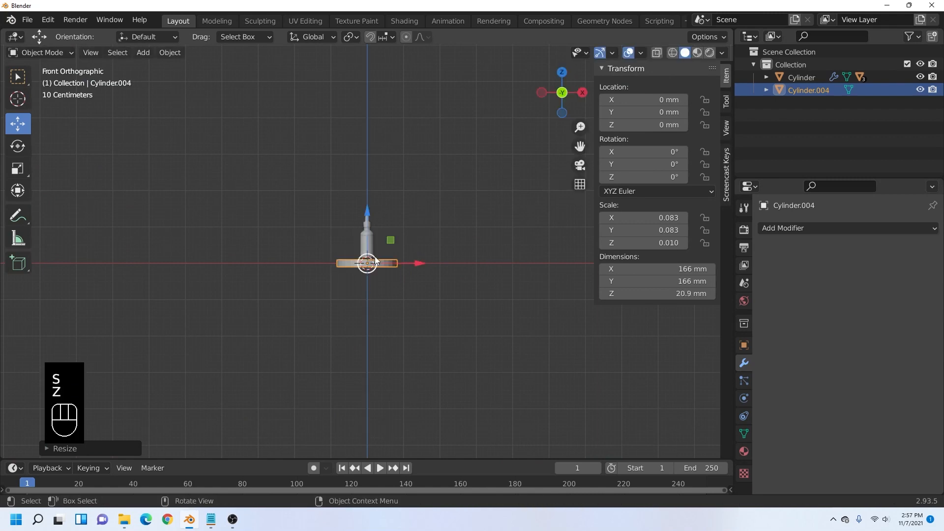
pyautogui.scroll(8, 374, 261)
pyautogui.press('s')
pyautogui.press('z')
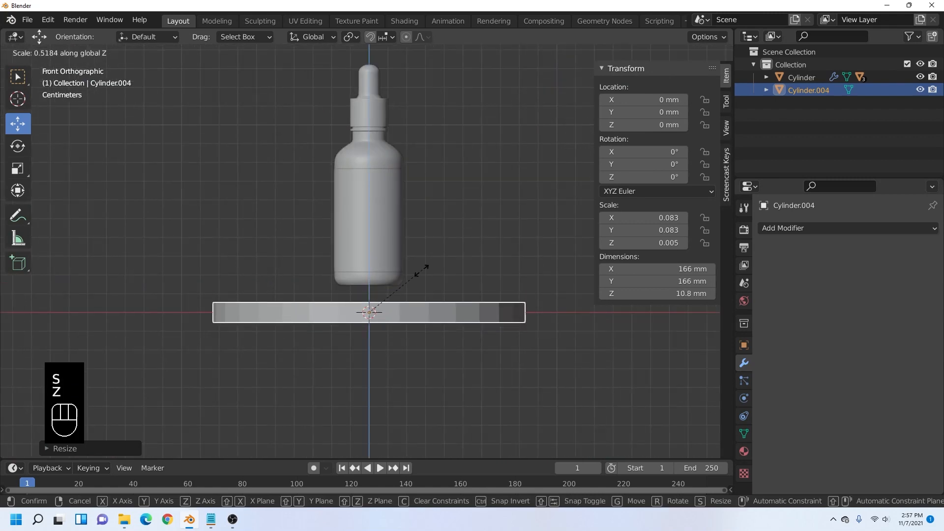
pyautogui.click(378, 291)
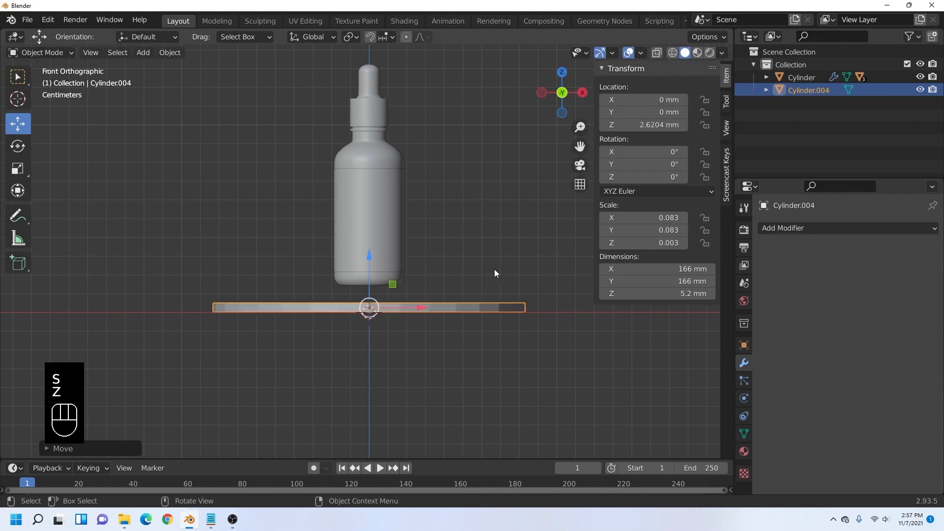
pyautogui.press('s')
pyautogui.press('z')
pyautogui.click(537, 215)
pyautogui.moveTo(537, 215); pyautogui.dragTo(429, 235, button='middle')
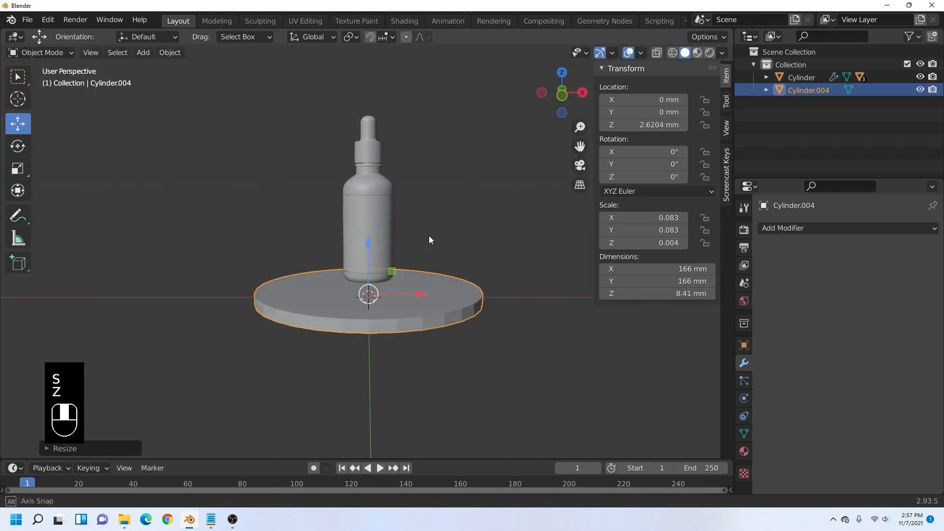
# - Scale the disc up uniformly to about 216 mm across and raise it to about 5.8 mm on Z
pyautogui.click(546, 92)
pyautogui.click(562, 73)
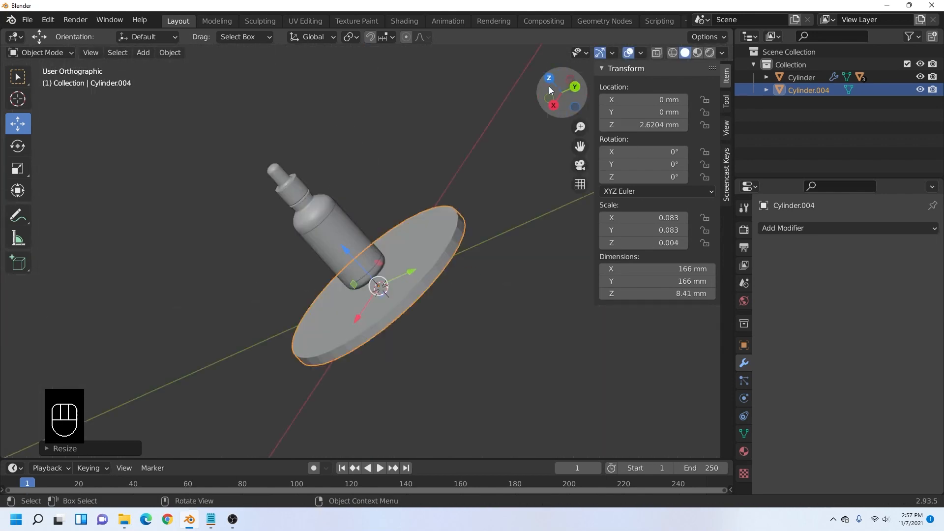
pyautogui.press('s')
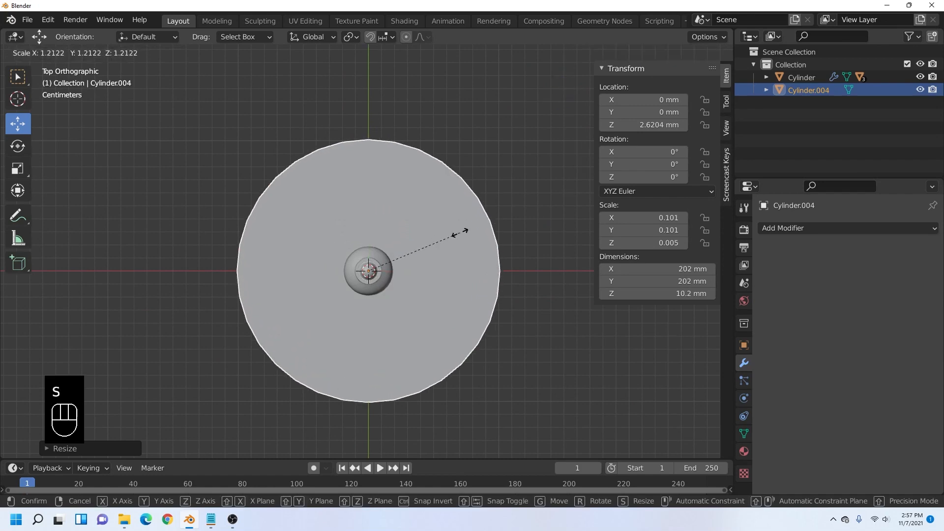
pyautogui.click(470, 226)
pyautogui.moveTo(470, 225); pyautogui.dragTo(449, 133, button='middle')
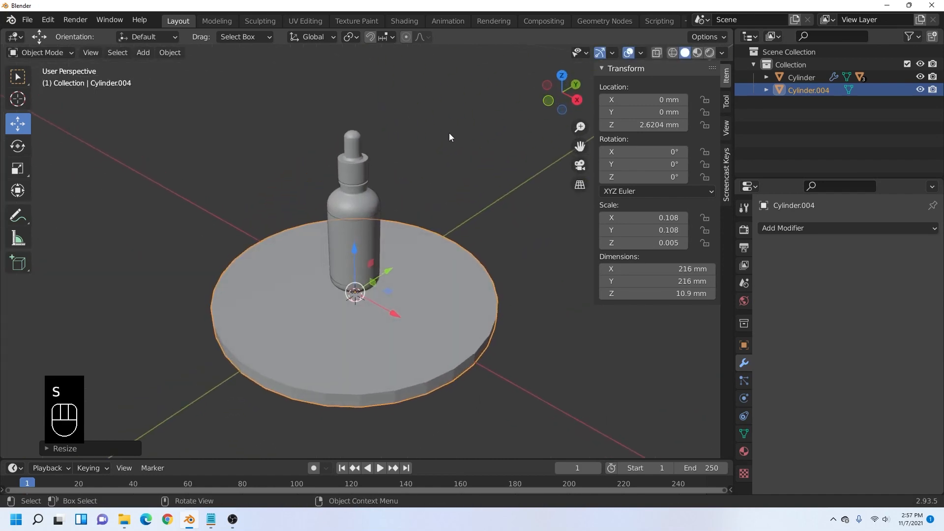
pyautogui.click(547, 102)
pyautogui.moveTo(369, 276); pyautogui.dragTo(373, 268)
pyautogui.moveTo(455, 237); pyautogui.dragTo(377, 326, button='middle')
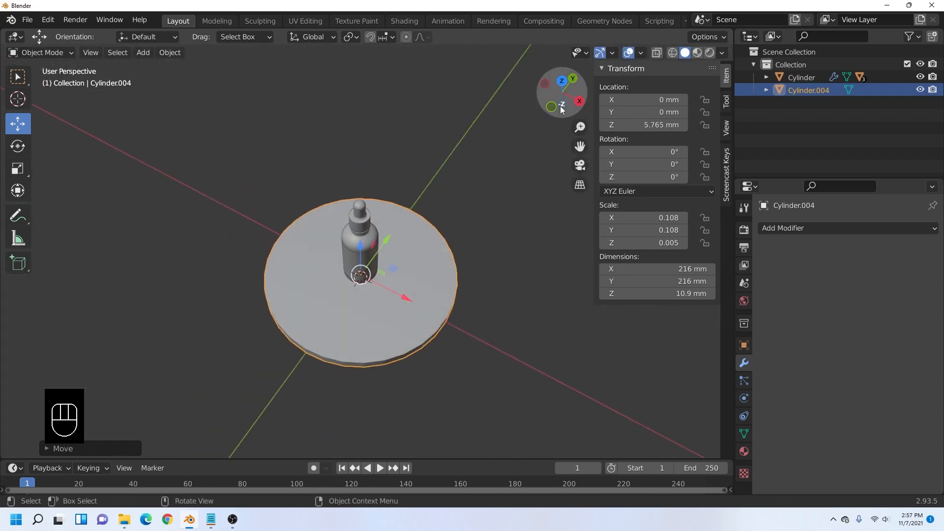
# - Widen the disc in X and Y only, excluding Z, to about 263 mm in diameter
pyautogui.click(562, 81)
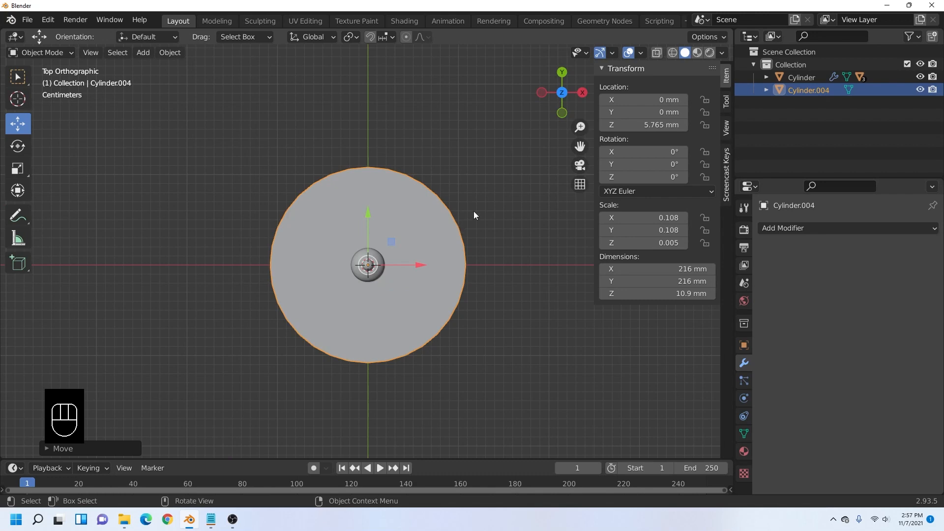
pyautogui.press('s')
pyautogui.hotkey('shift', 'z')
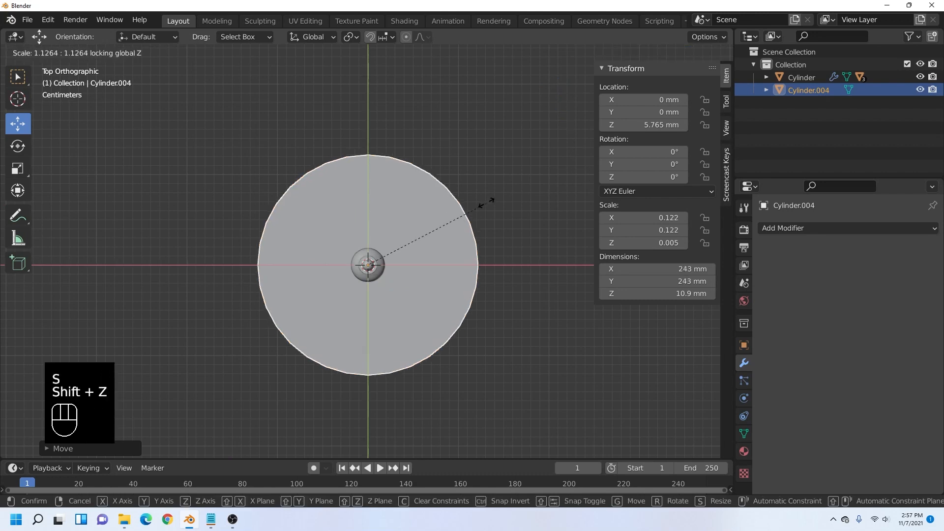
pyautogui.click(497, 197)
pyautogui.moveTo(486, 216); pyautogui.dragTo(424, 161, button='middle')
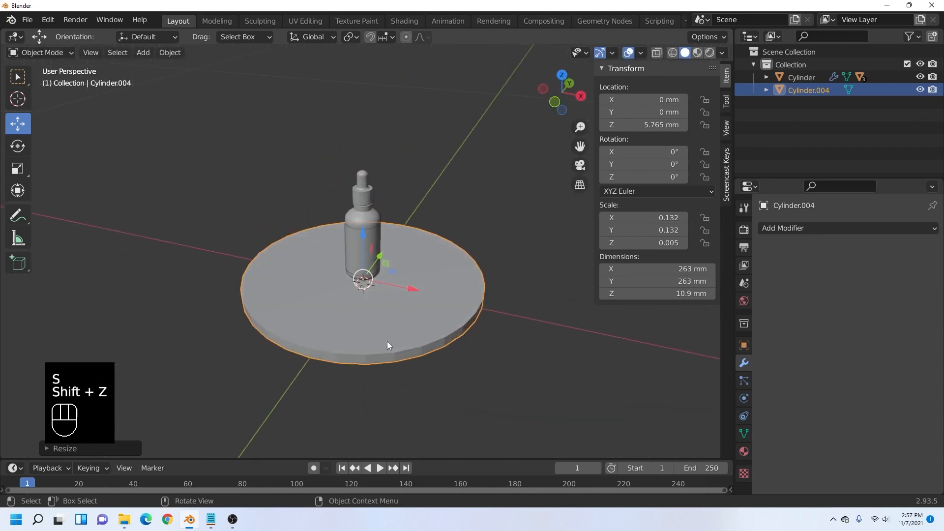
pyautogui.moveTo(457, 318); pyautogui.dragTo(405, 320, button='middle')
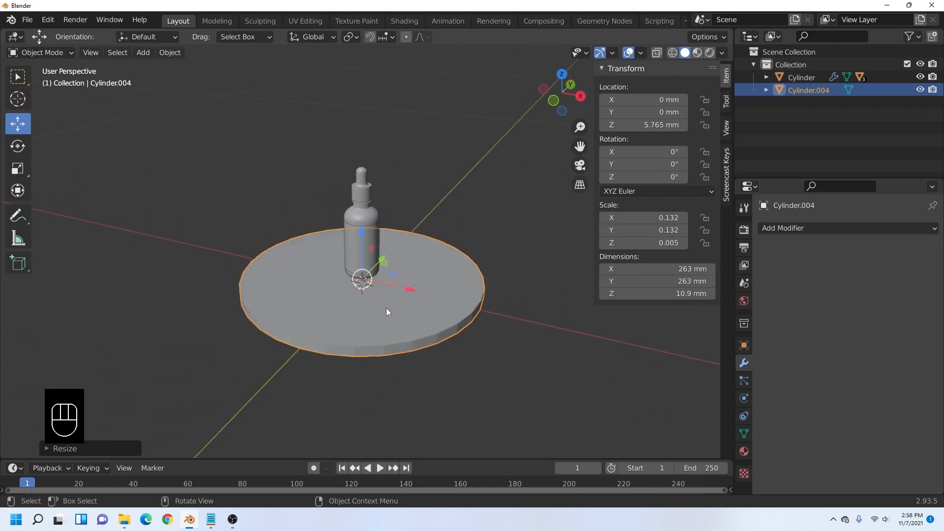
# - Add a Subdivision Surface modifier to the disc beneath the bottle
pyautogui.click(781, 229)
pyautogui.click(674, 455)
pyautogui.moveTo(677, 455); pyautogui.dragTo(484, 349, button='middle')
# - Select the disc's top and bottom faces in Edit Mode and inset them slightly to hold the rim edges
pyautogui.press('Tab')
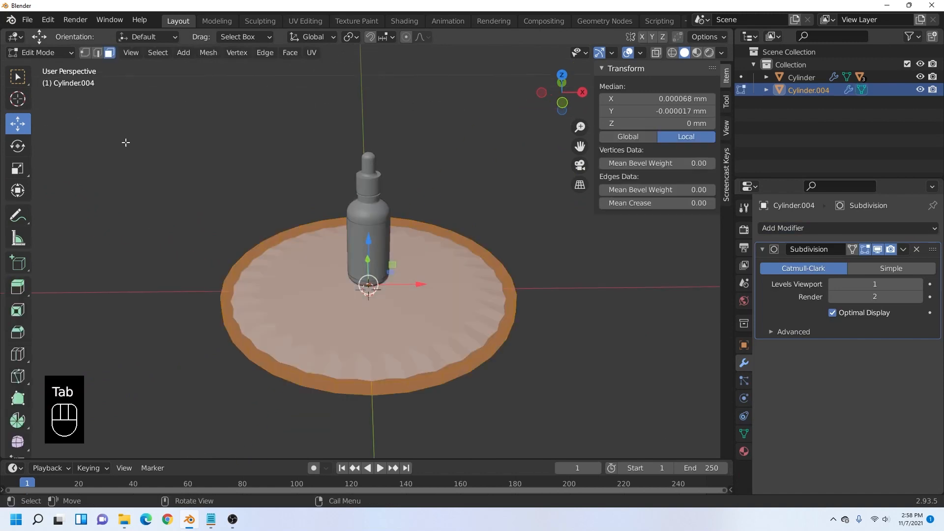
pyautogui.click(540, 379)
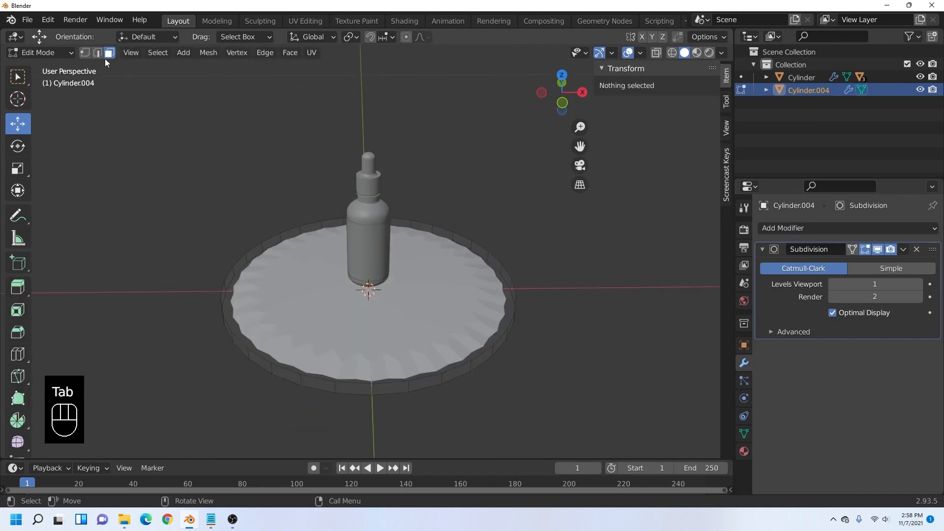
pyautogui.click(325, 312)
pyautogui.moveTo(325, 312); pyautogui.dragTo(371, 332, button='middle')
pyautogui.keyDown('shift'); pyautogui.click(335, 163); pyautogui.keyUp('shift')
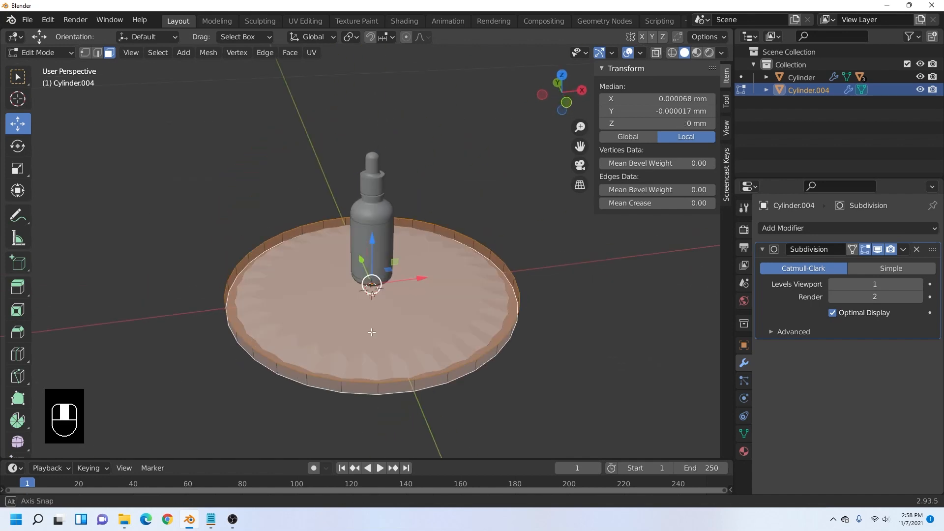
pyautogui.press('i')
pyautogui.click(630, 342)
pyautogui.moveTo(630, 341); pyautogui.dragTo(532, 288, button='middle')
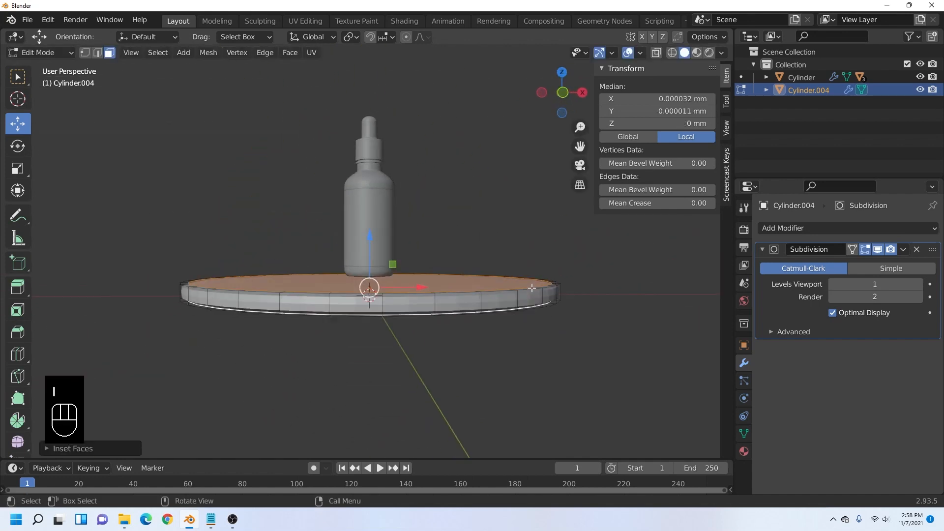
# - Select the full ring of side faces around the disc and inset it slightly
pyautogui.keyDown('ctrl'); pyautogui.keyDown('alt'); pyautogui.click(450, 307); pyautogui.keyUp('alt'); pyautogui.keyUp('ctrl')
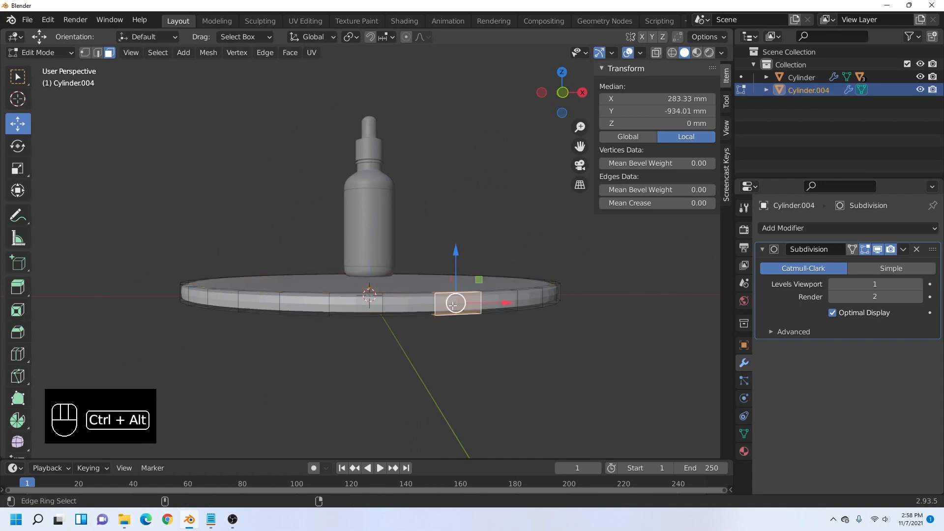
pyautogui.click(480, 353)
pyautogui.keyDown('ctrl'); pyautogui.keyDown('alt'); pyautogui.click(431, 301); pyautogui.keyUp('alt'); pyautogui.keyUp('ctrl')
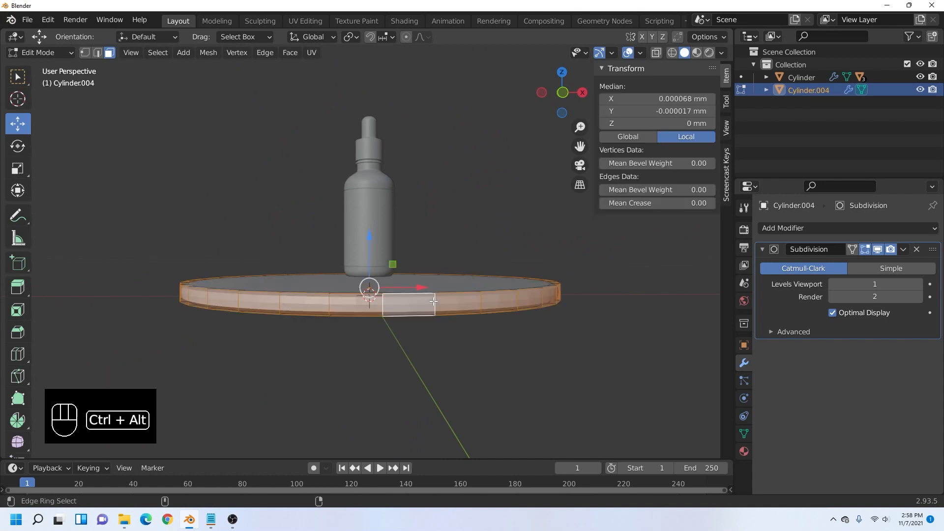
pyautogui.moveTo(431, 301); pyautogui.dragTo(485, 343, button='middle')
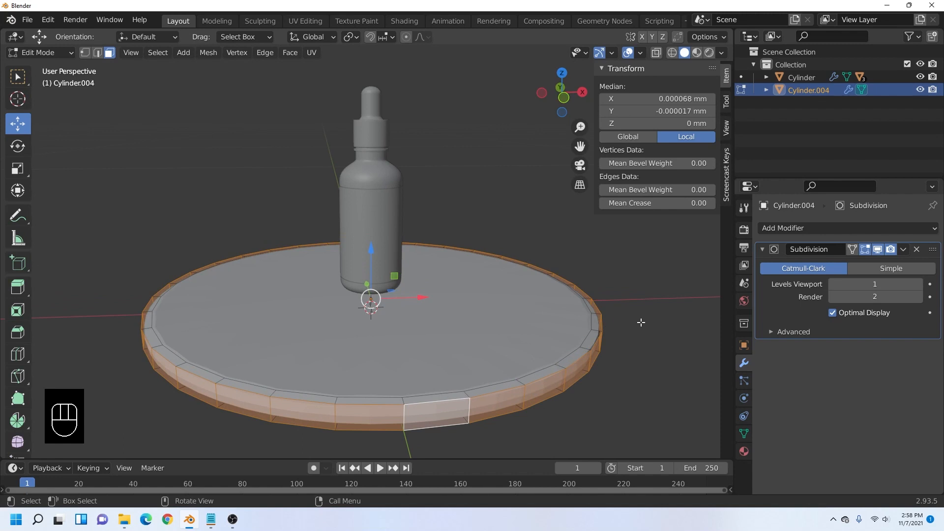
pyautogui.press('i')
pyautogui.click(372, 306)
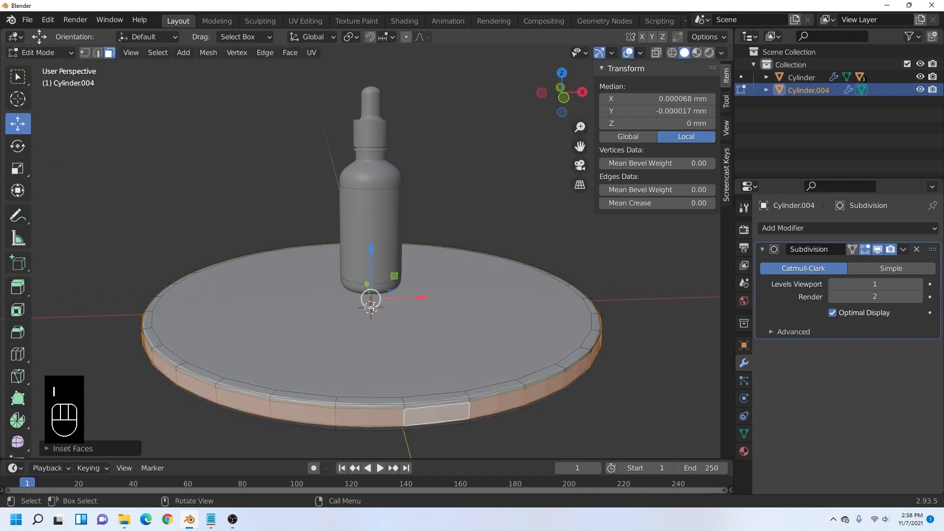
# - Leave Edit Mode, set the disc's viewport subdivision level to 2 and shade it smooth
pyautogui.scroll(-2, 372, 305)
pyautogui.moveTo(372, 306); pyautogui.dragTo(335, 315, button='middle')
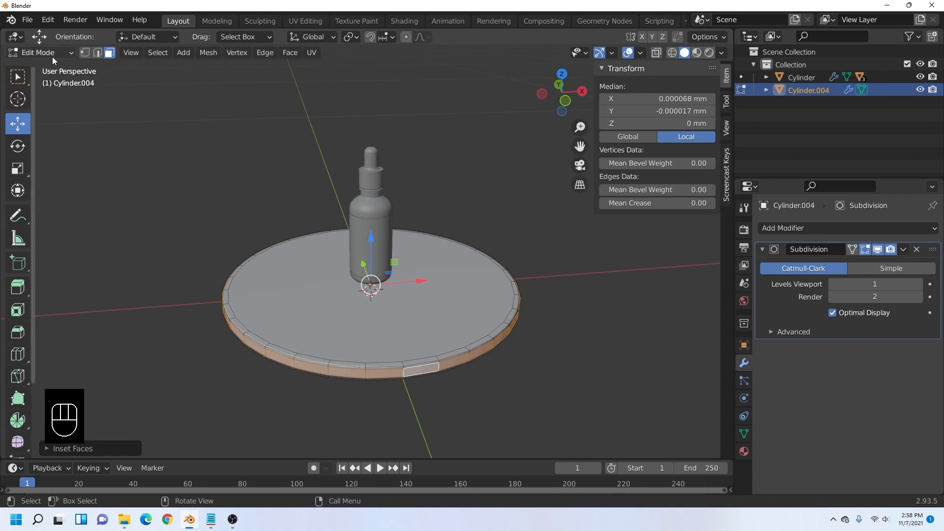
pyautogui.press('Tab')
pyautogui.click(917, 284)
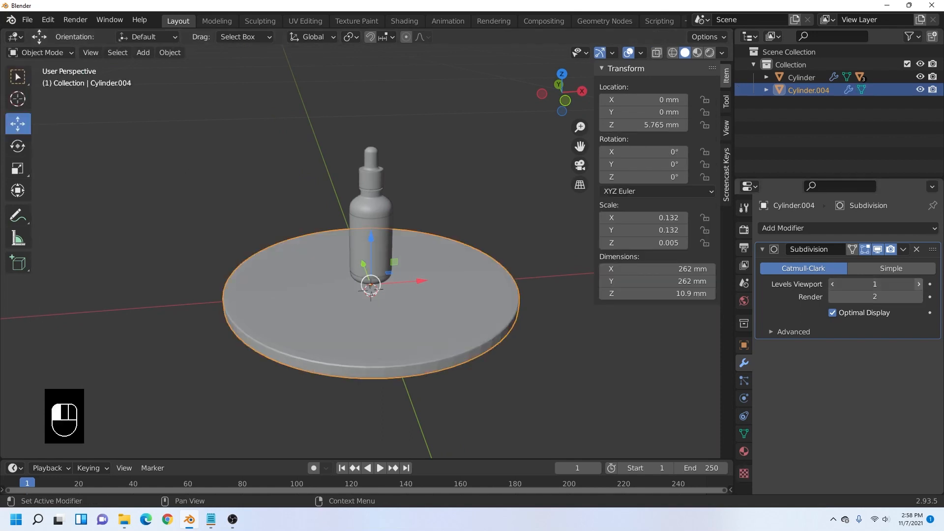
pyautogui.rightClick(460, 331)
pyautogui.click(415, 279)
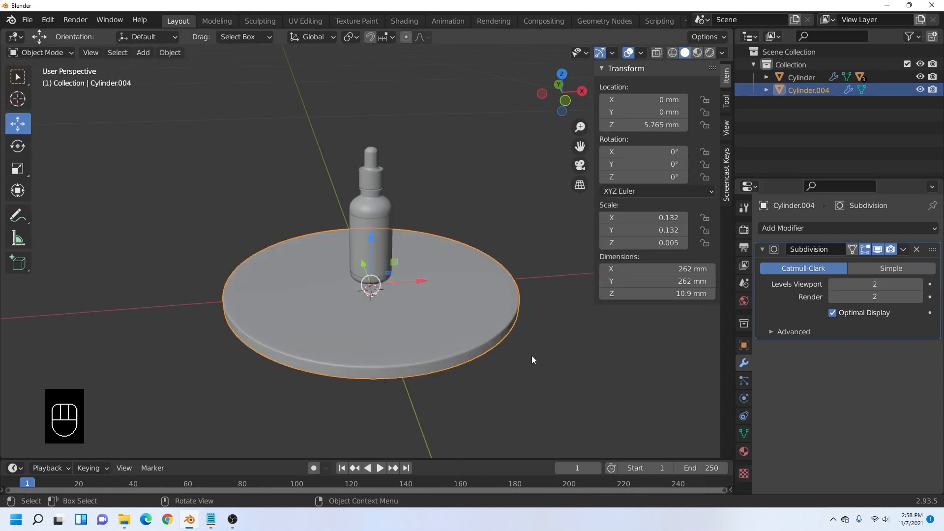
pyautogui.click(533, 365)
pyautogui.moveTo(533, 365); pyautogui.dragTo(506, 364, button='middle')
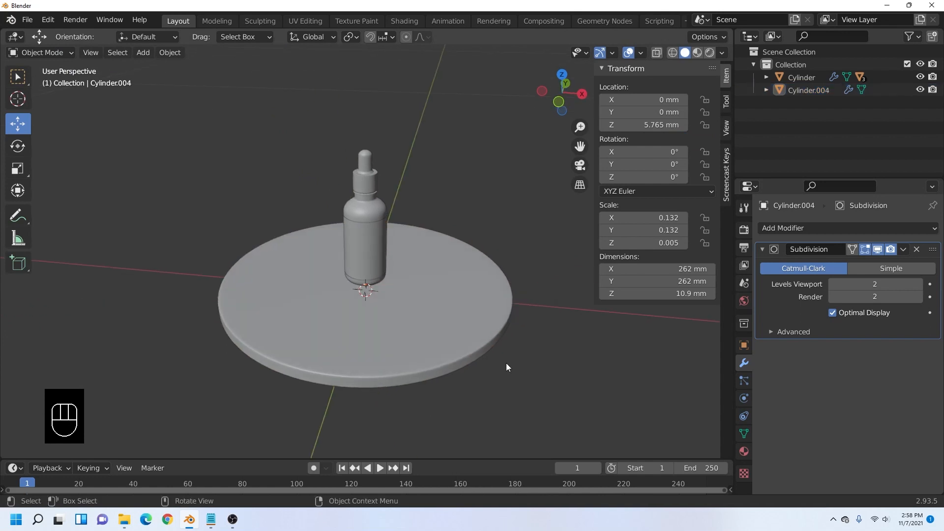
# - Rotate the bottle to -90° about X so it lies on its side, and lower it to about Z 29.5 mm onto the disc
pyautogui.click(582, 94)
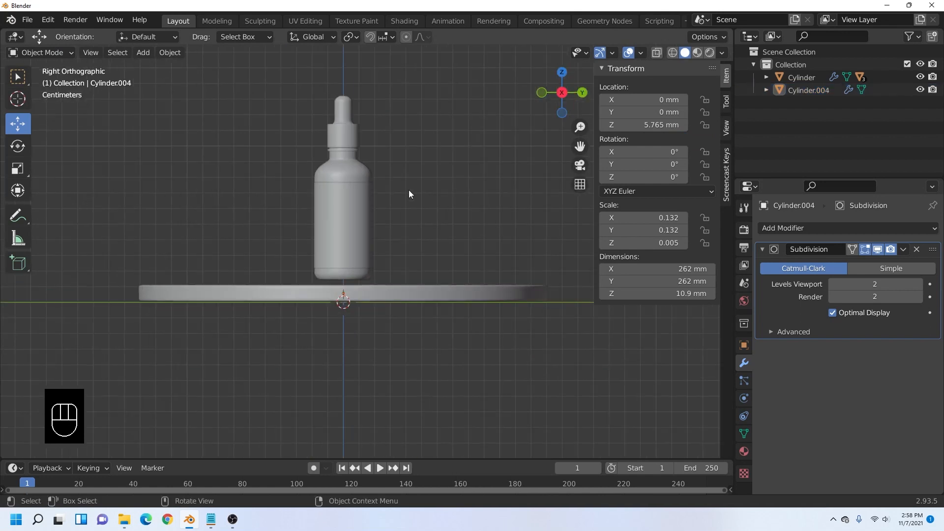
pyautogui.click(365, 209)
pyautogui.press('r')
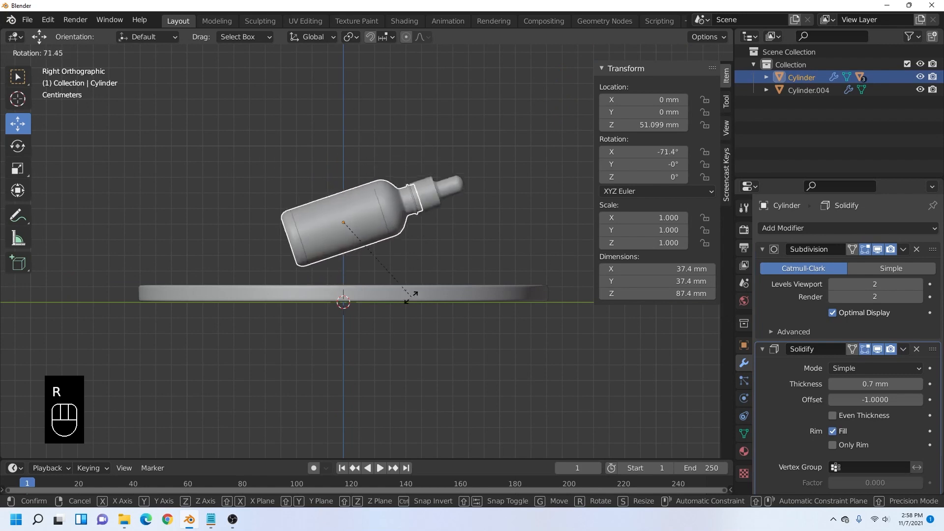
pyautogui.press('ctrl')
pyautogui.click(383, 313)
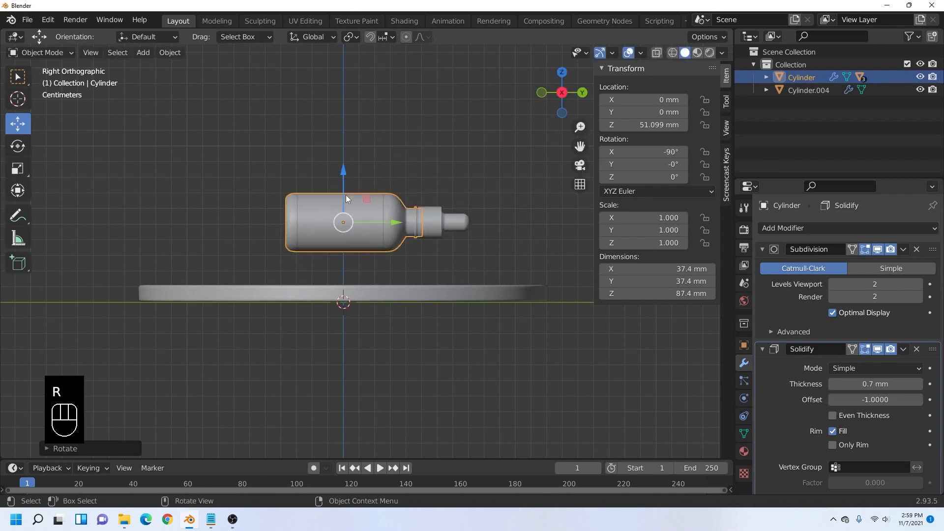
pyautogui.moveTo(347, 195); pyautogui.dragTo(299, 231)
pyautogui.scroll(6, 358, 269)
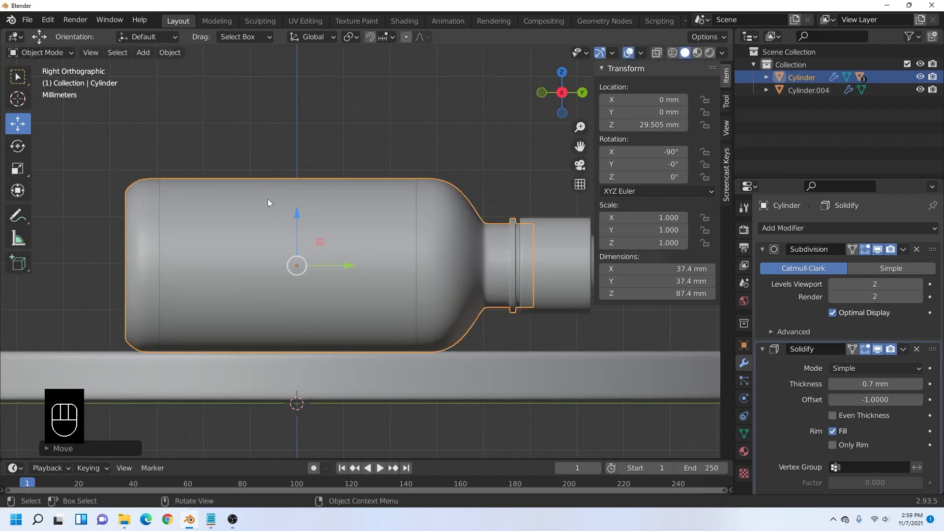
# - Move the lying bottle to about X -28 mm, Y -12 mm on the disc and turn it about 7.4° around Z
pyautogui.moveTo(267, 205); pyautogui.dragTo(398, 260, button='middle')
pyautogui.click(563, 81)
pyautogui.moveTo(405, 155); pyautogui.dragTo(511, 212, button='middle')
pyautogui.click(561, 105)
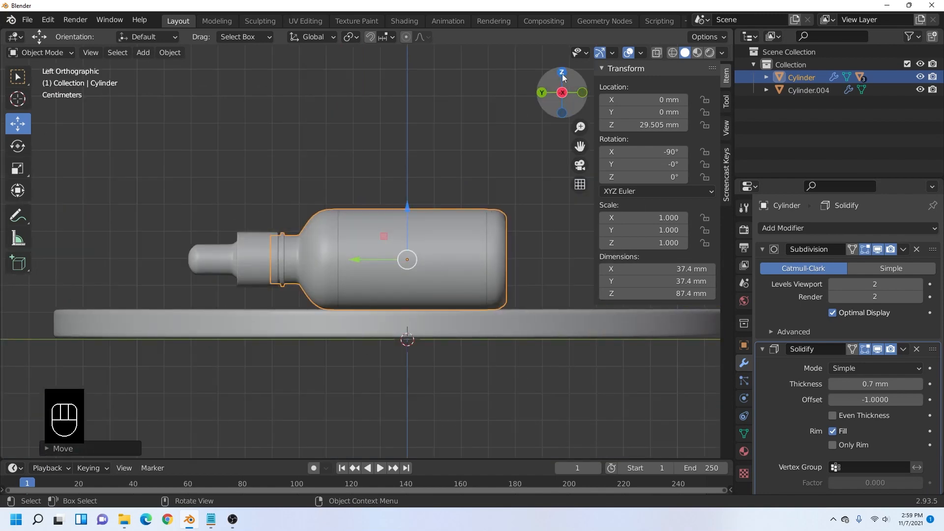
pyautogui.click(562, 74)
pyautogui.scroll(-4, 418, 193)
pyautogui.press('g')
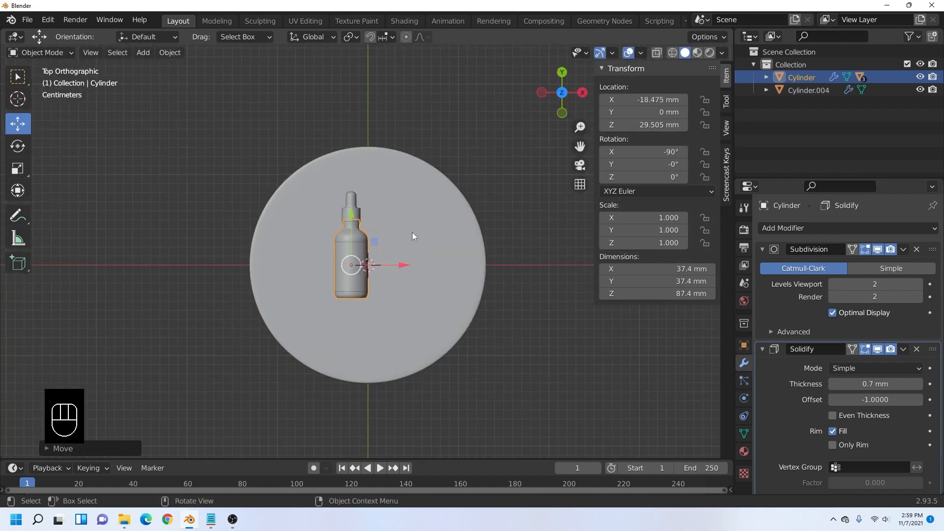
pyautogui.click(402, 241)
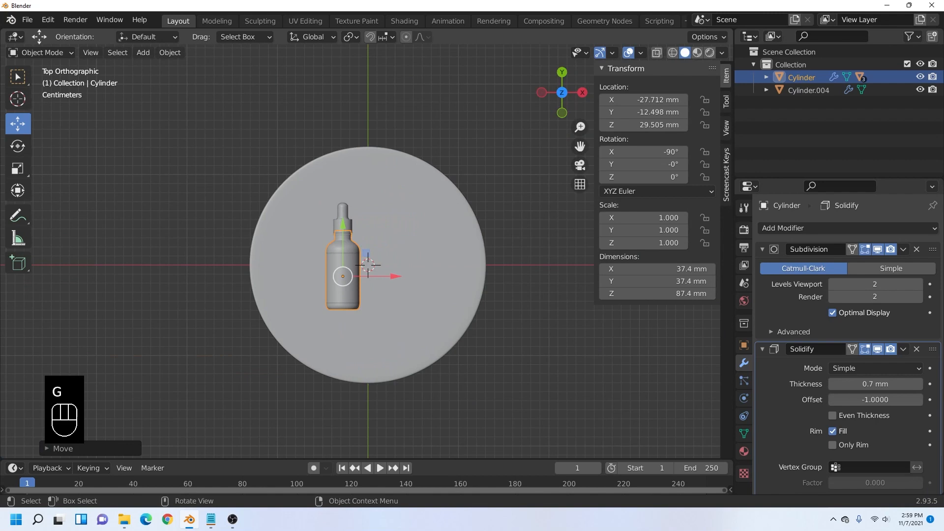
pyautogui.press('r')
pyautogui.click(427, 196)
pyautogui.scroll(-3, 396, 258)
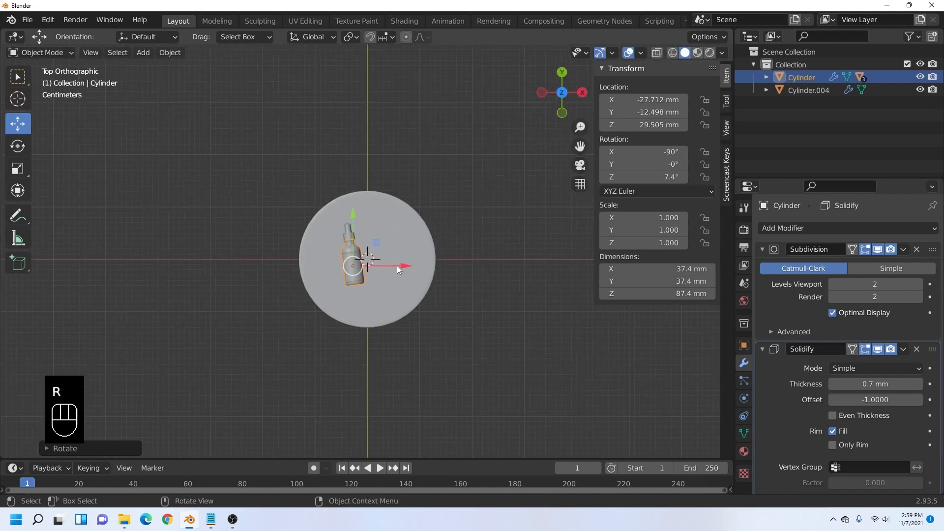
pyautogui.scroll(3, 399, 333)
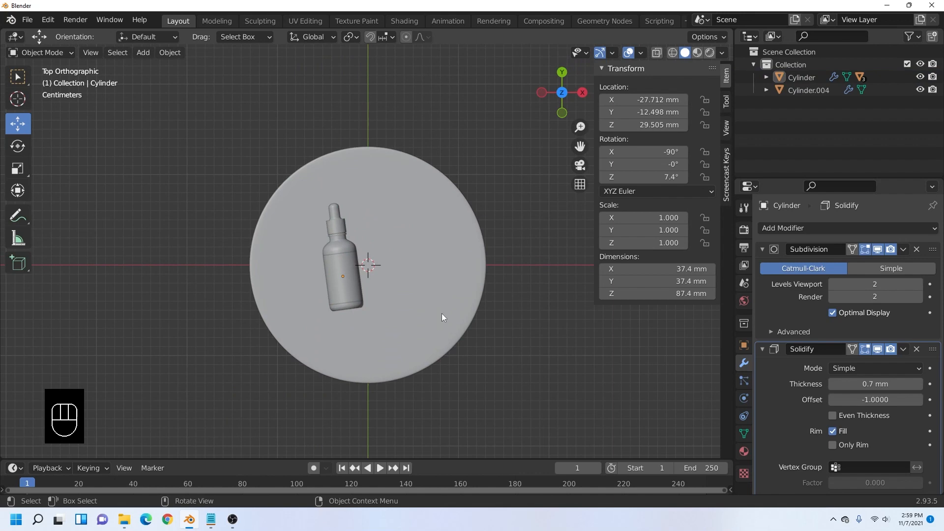
# - Add a plane mesh at the origin as a floor beneath the disc
pyautogui.scroll(-3, 408, 276)
pyautogui.hotkey('shift', 'a')
pyautogui.moveTo(439, 236)
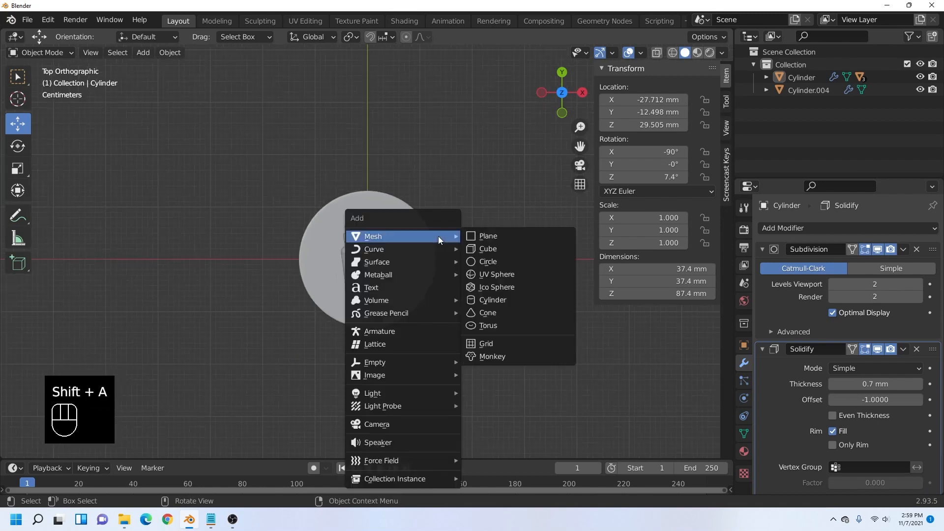
pyautogui.click(517, 238)
pyautogui.scroll(-3, 437, 262)
pyautogui.moveTo(436, 261); pyautogui.dragTo(393, 255, button='middle')
# - Extrude the plane's rear edge straight up in Z by about 1317 mm to form a back wall
pyautogui.press('Tab')
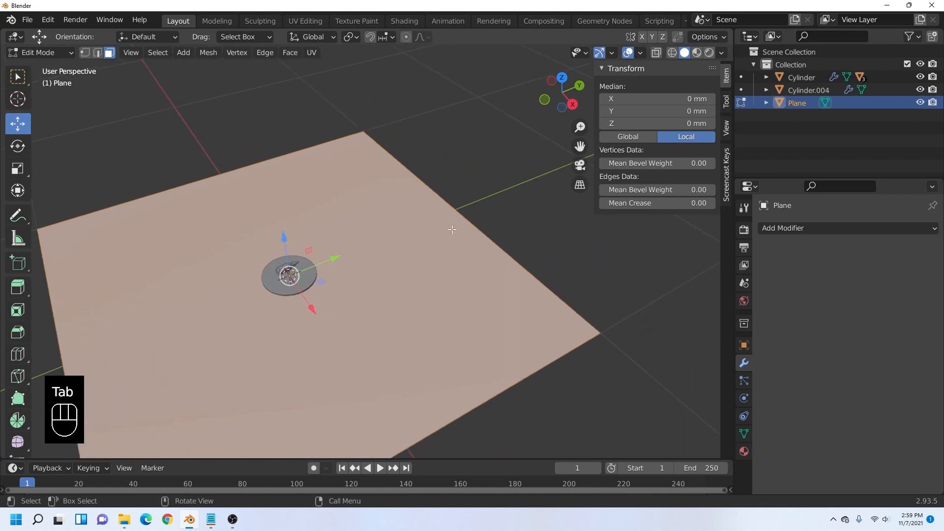
pyautogui.click(470, 223)
pyautogui.click(102, 56)
pyautogui.click(455, 209)
pyautogui.moveTo(455, 209); pyautogui.dragTo(440, 207, button='middle')
pyautogui.press('e')
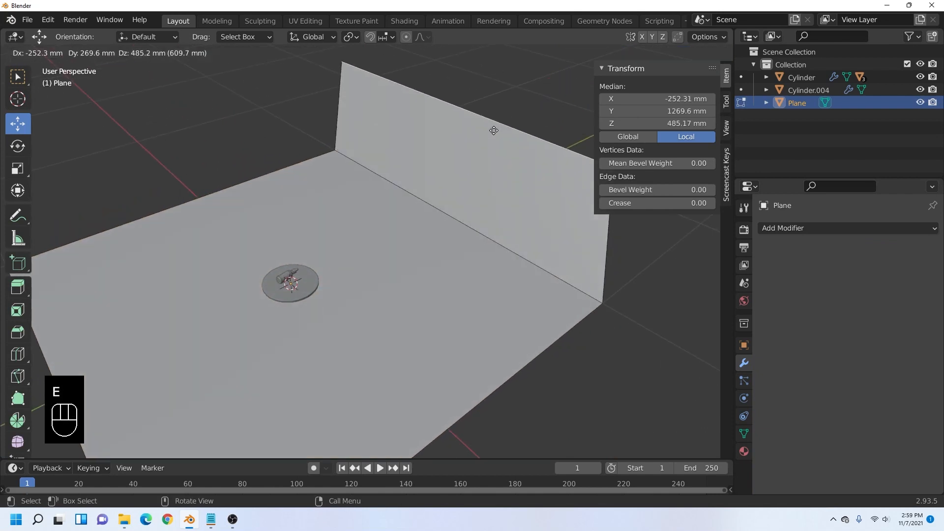
pyautogui.press('z')
pyautogui.click(516, 380)
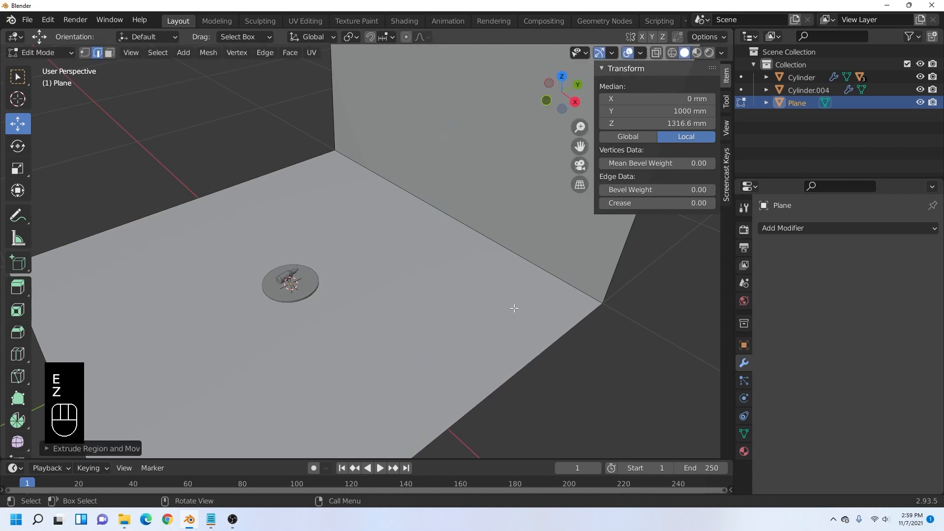
# - Bevel the fold edge between the floor and back wall into a wide multi-segment curve
pyautogui.hotkey('ctrl', 'z')
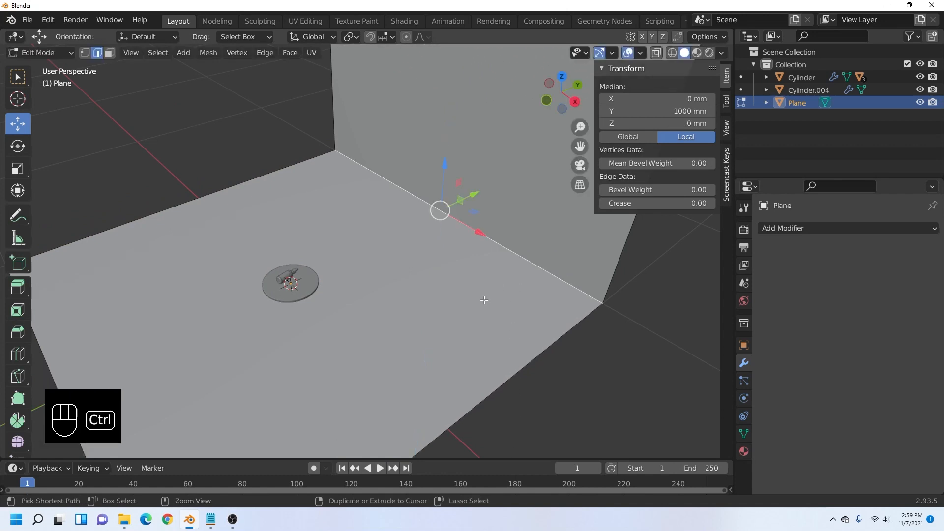
pyautogui.hotkey('ctrl', 'b')
pyautogui.scroll(10, 598, 206)
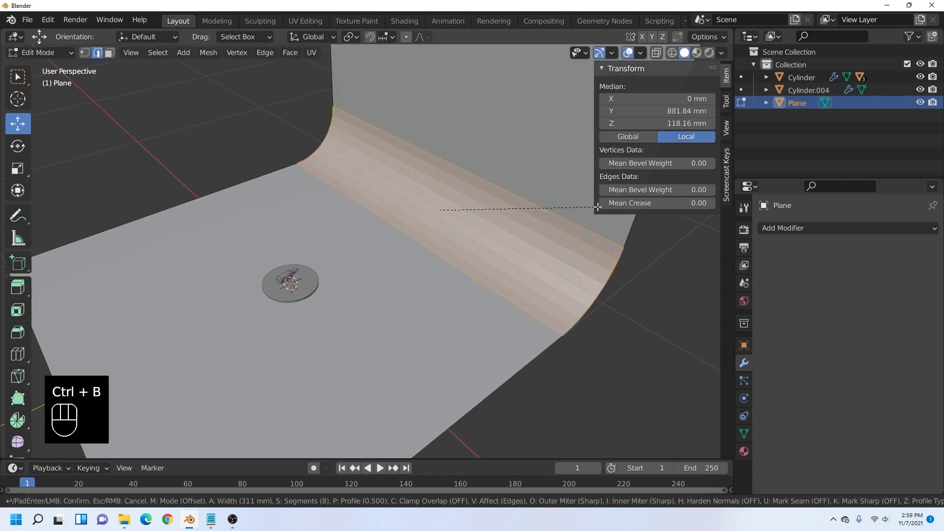
pyautogui.click(614, 159)
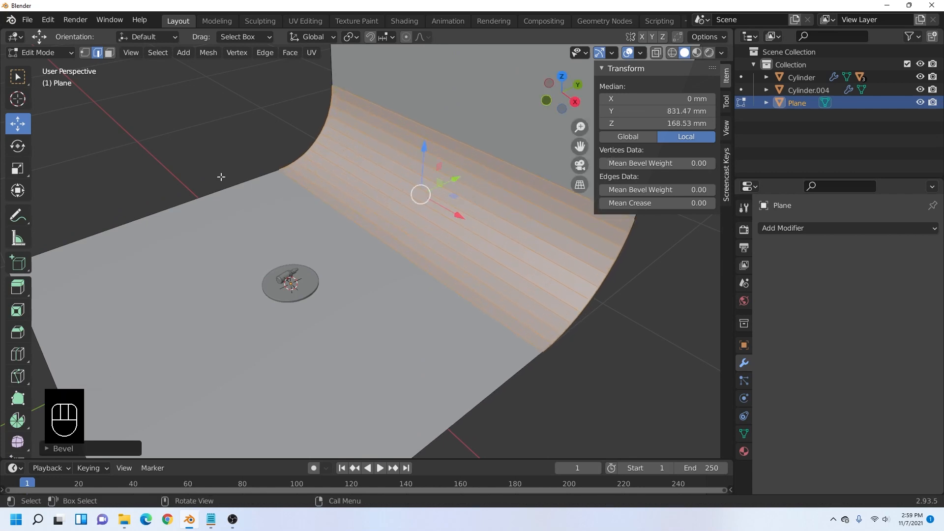
# - Return the backdrop to Object Mode, shade it smooth and deselect it
pyautogui.click(50, 53)
pyautogui.click(34, 67)
pyautogui.rightClick(415, 205)
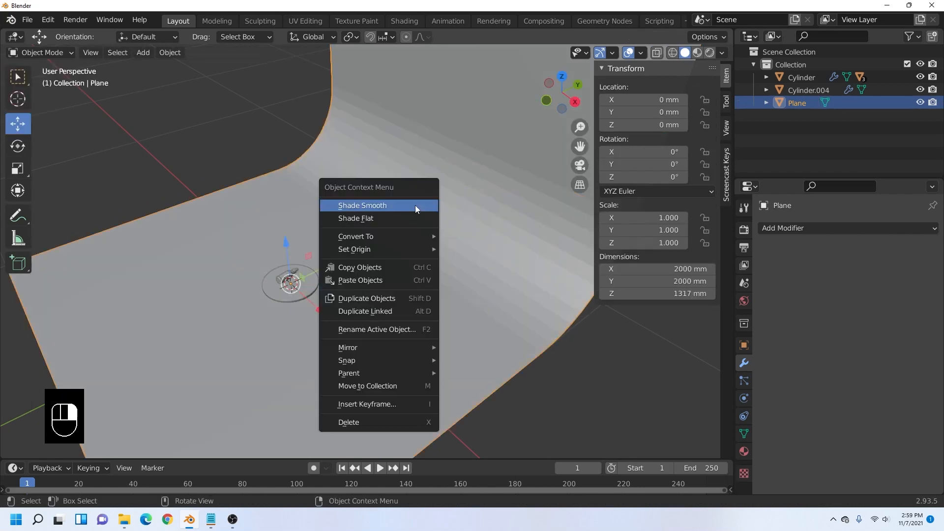
pyautogui.click(415, 206)
pyautogui.scroll(-2, 569, 311)
pyautogui.click(570, 312)
# - Add an area light at the origin and scale it up to about 2.03 so it covers the backdrop floor
pyautogui.moveTo(371, 273); pyautogui.dragTo(572, 314, button='middle')
pyautogui.moveTo(427, 314); pyautogui.dragTo(380, 206, button='middle')
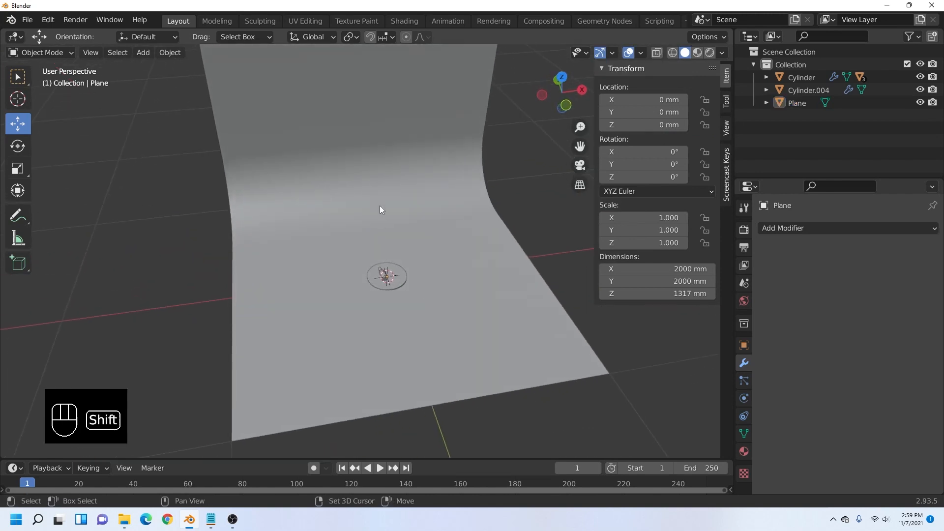
pyautogui.hotkey('shift', 'a')
pyautogui.moveTo(360, 366)
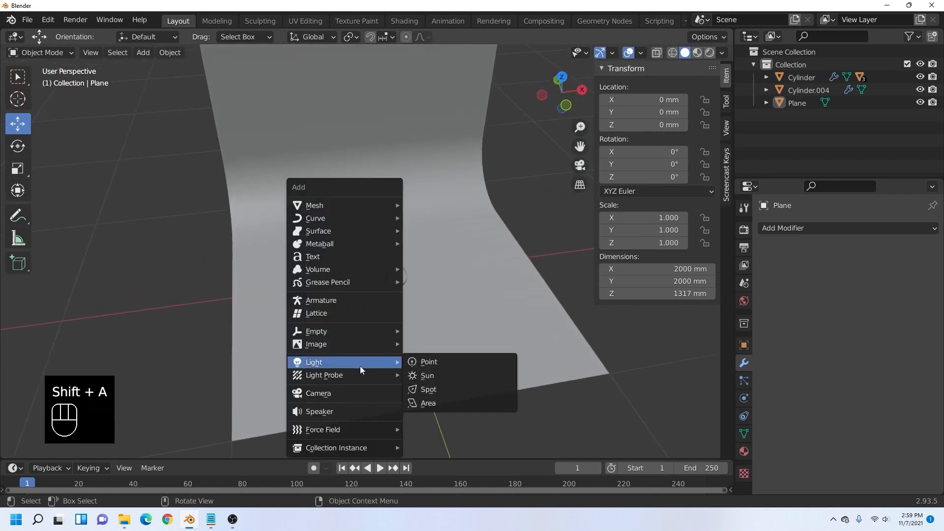
pyautogui.click(442, 400)
pyautogui.moveTo(441, 401); pyautogui.dragTo(403, 315, button='middle')
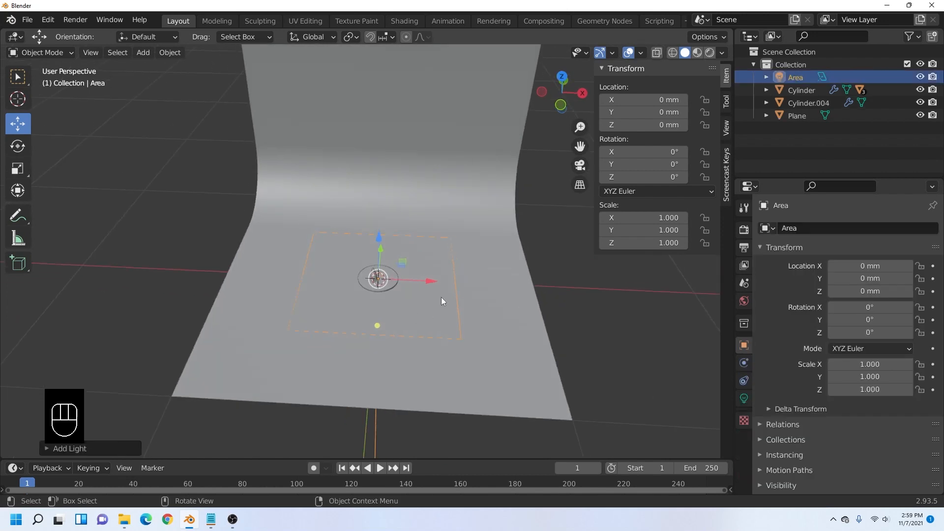
pyautogui.press('s')
pyautogui.click(522, 249)
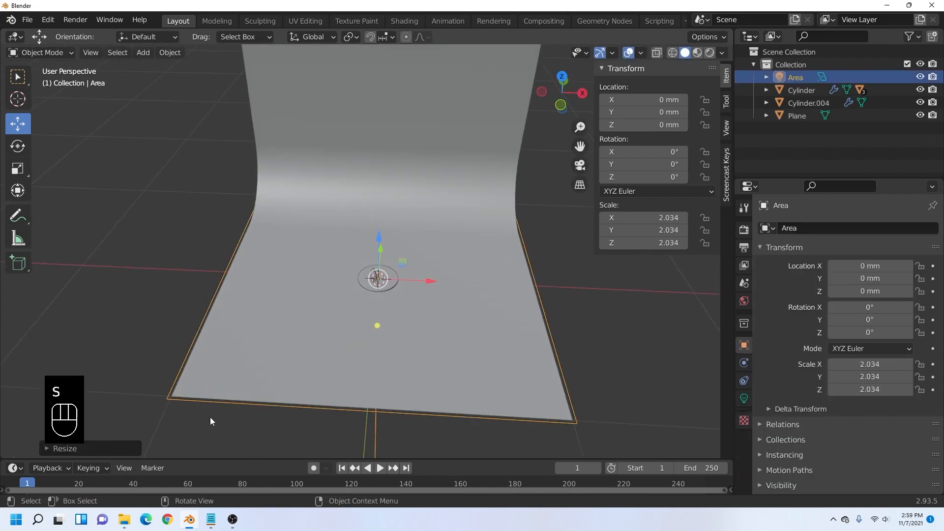
# - Raise the area light straight up to about Z 1086 mm above the disc
pyautogui.moveTo(306, 351); pyautogui.dragTo(361, 328, button='middle')
pyautogui.moveTo(353, 227); pyautogui.dragTo(351, 96)
pyautogui.moveTo(350, 96); pyautogui.dragTo(500, 110, button='middle')
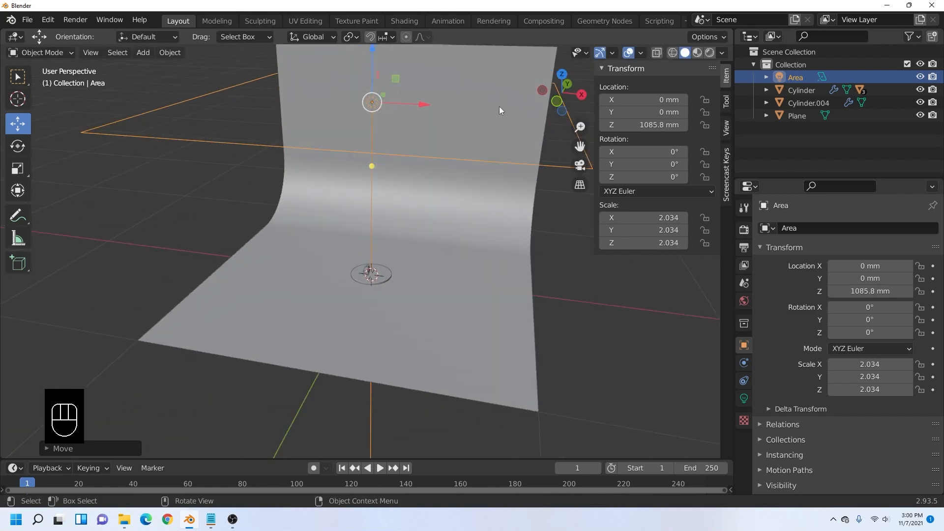
# - Duplicate the overhead area light, rotate the copy 90° about Y and place it beside the backdrop at about X 976 mm, Z 537 mm
pyautogui.click(558, 101)
pyautogui.keyDown('shift'); pyautogui.moveTo(339, 174); pyautogui.dragTo(318, 202, button='middle'); pyautogui.keyUp('shift')
pyautogui.hotkey('shift', 'd')
pyautogui.rightClick(459, 189)
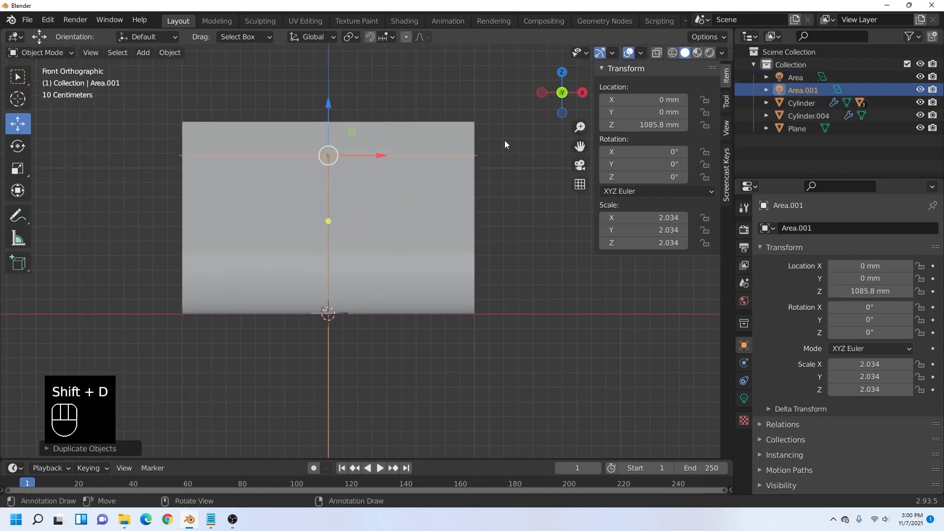
pyautogui.press('r')
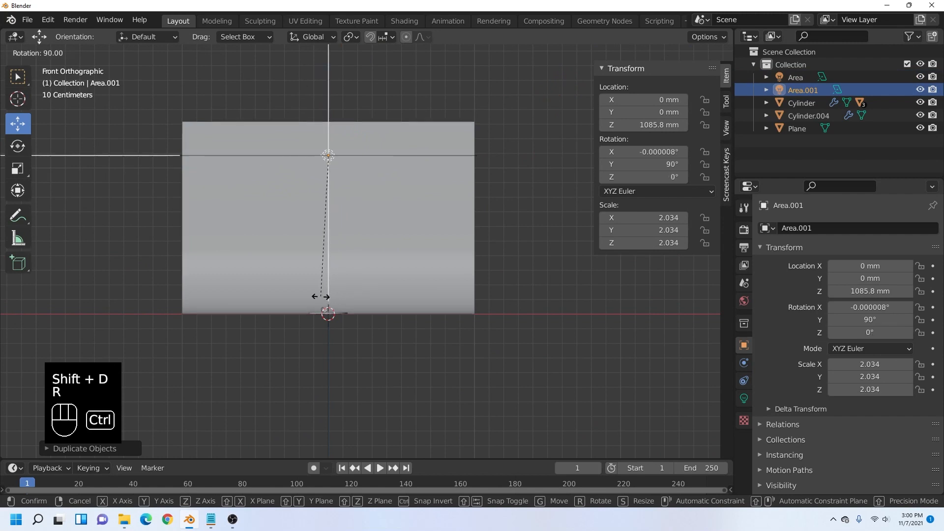
pyautogui.keyDown('ctrl'); pyautogui.click(324, 299); pyautogui.keyUp('ctrl')
pyautogui.press('g')
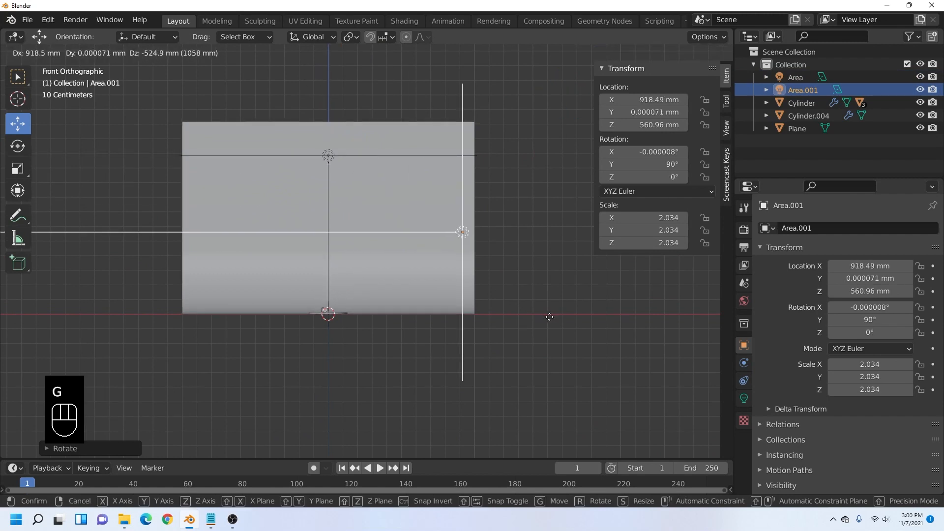
pyautogui.click(553, 320)
# - Duplicate the side light, turn the copy 90° around the vertical axis and place it in front of the backdrop at about X -9 mm, Y -969 mm
pyautogui.moveTo(552, 320); pyautogui.dragTo(394, 320, button='middle')
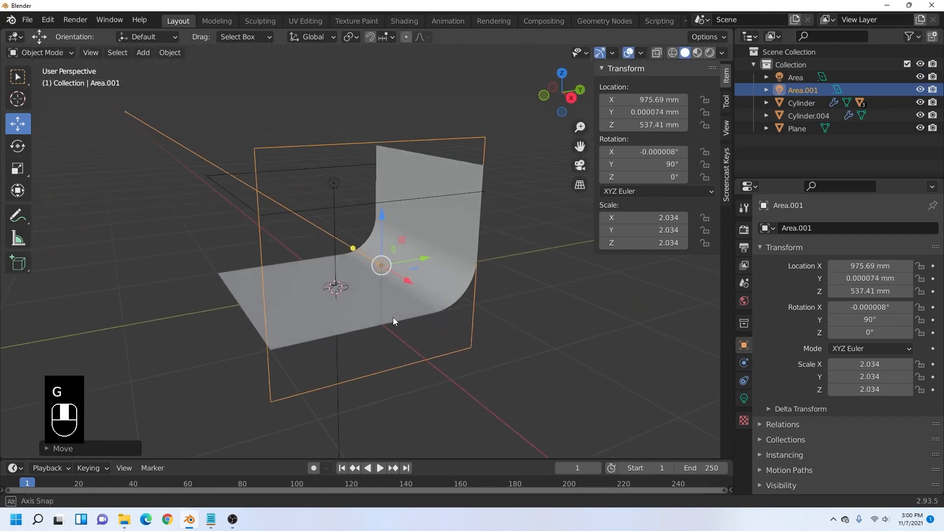
pyautogui.click(562, 73)
pyautogui.scroll(1, 487, 302)
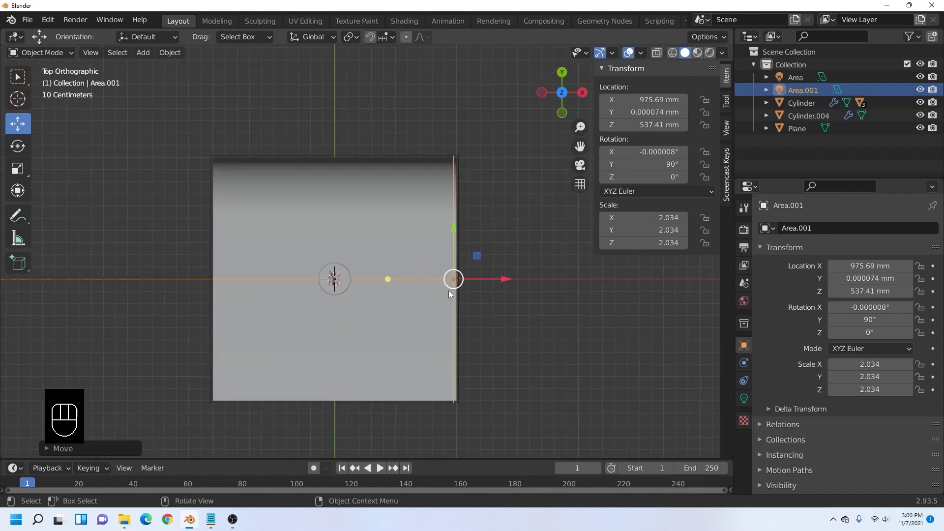
pyautogui.keyDown('shift'); pyautogui.moveTo(487, 302); pyautogui.dragTo(490, 281, button='middle'); pyautogui.keyUp('shift')
pyautogui.hotkey('shift', 'd')
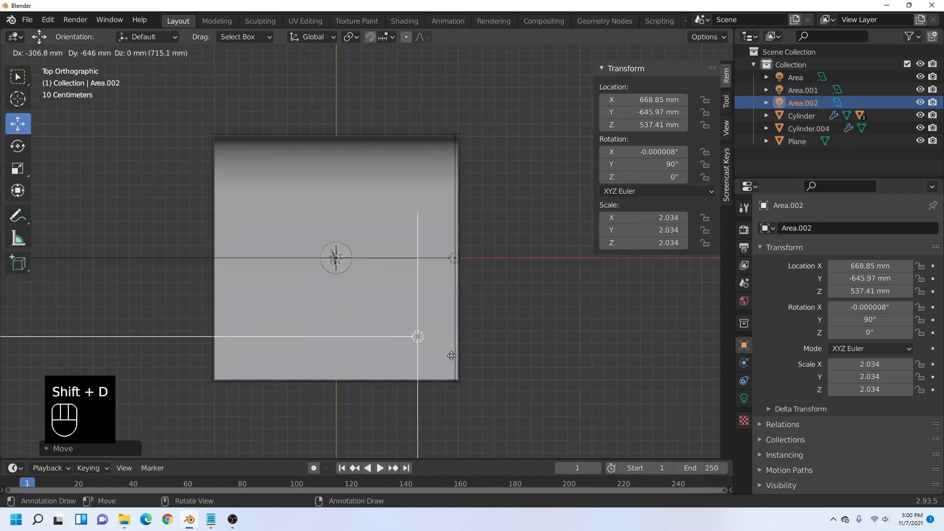
pyautogui.rightClick(452, 357)
pyautogui.press('r')
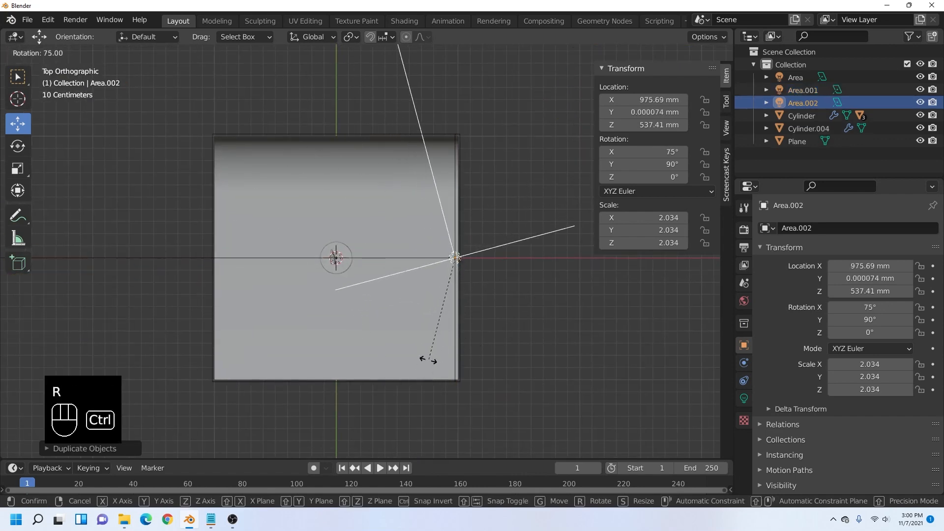
pyautogui.keyDown('ctrl'); pyautogui.click(530, 312); pyautogui.keyUp('ctrl')
pyautogui.press('g')
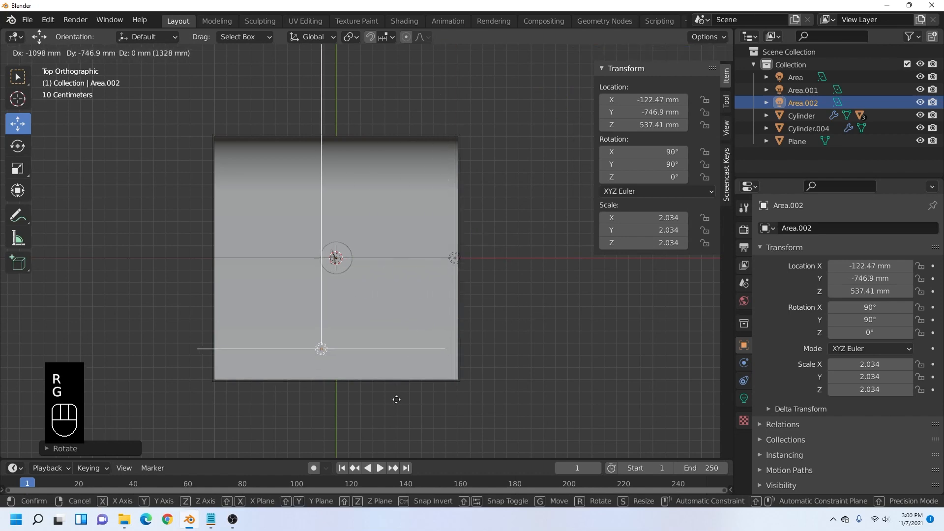
pyautogui.click(447, 407)
pyautogui.moveTo(448, 407); pyautogui.dragTo(329, 211, button='middle')
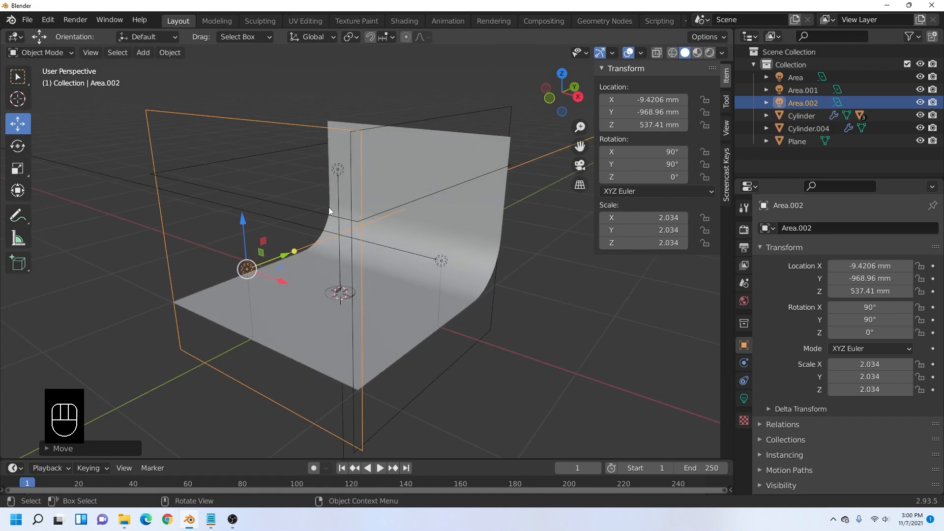
pyautogui.click(338, 168)
pyautogui.click(246, 269)
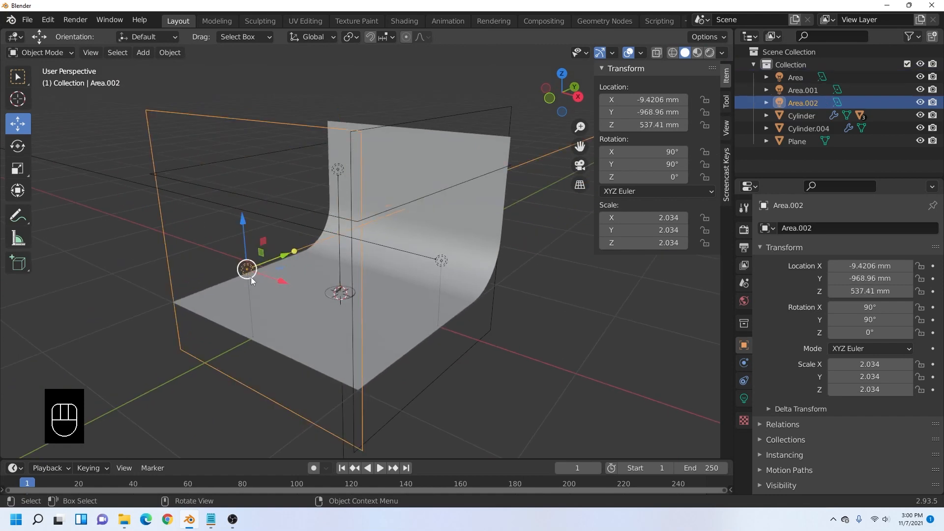
pyautogui.click(441, 261)
pyautogui.moveTo(442, 261); pyautogui.dragTo(326, 347, button='middle')
pyautogui.scroll(4, 325, 347)
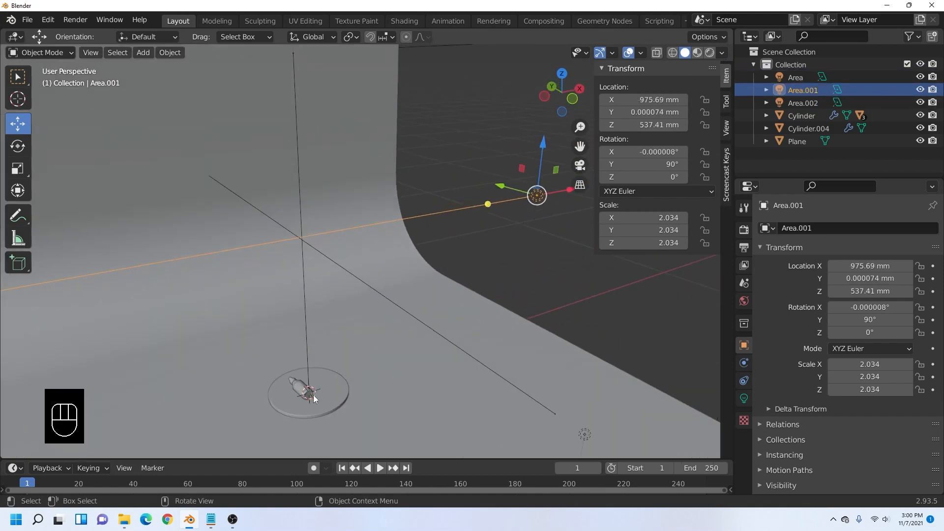
pyautogui.keyDown('shift'); pyautogui.moveTo(314, 395); pyautogui.dragTo(442, 345, button='middle'); pyautogui.keyUp('shift')
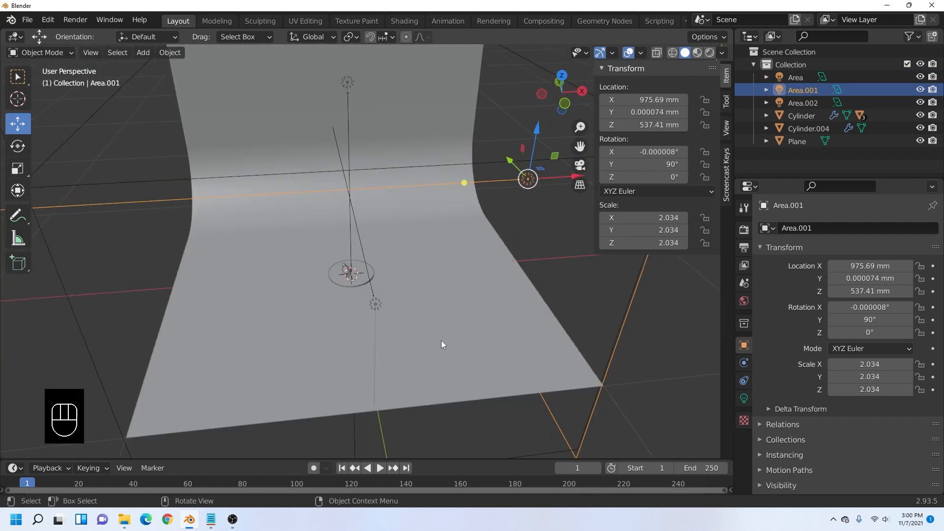
# - Set the scene's render engine to Cycles and its device to GPU Compute
pyautogui.click(744, 230)
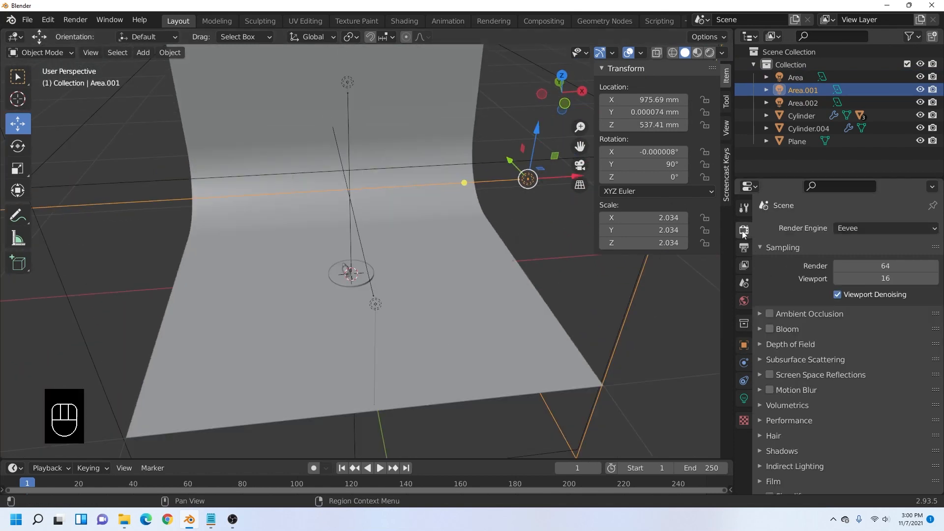
pyautogui.click(860, 231)
pyautogui.click(856, 271)
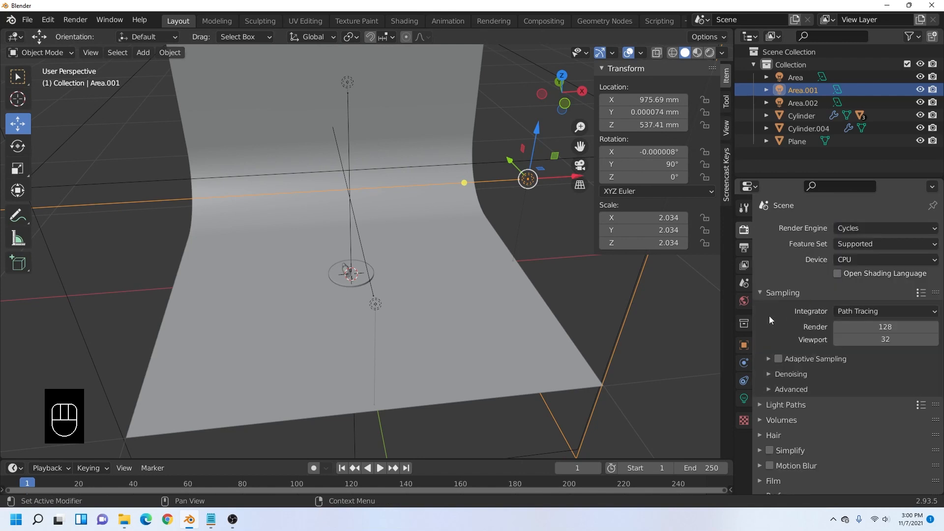
pyautogui.click(843, 260)
pyautogui.click(854, 288)
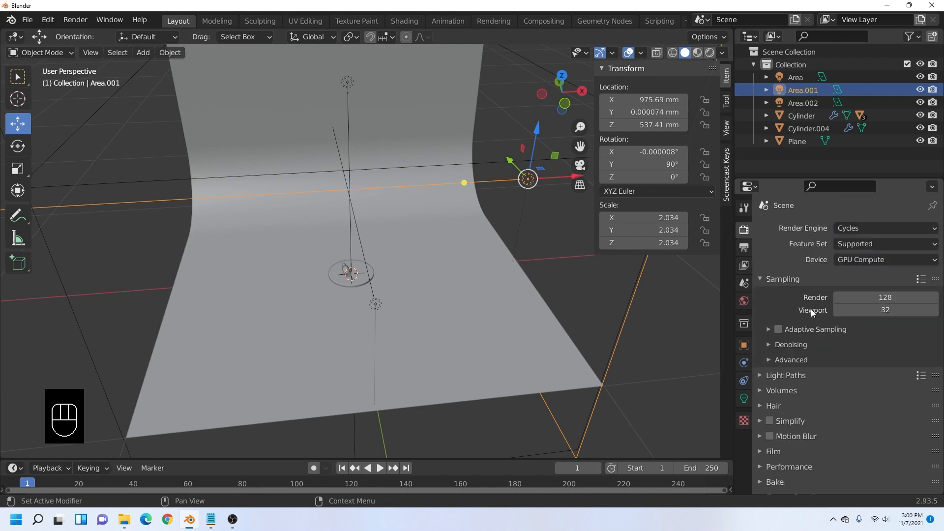
# - Enable denoising for both render and viewport, with OptiX as the denoiser for each
pyautogui.click(787, 345)
pyautogui.click(837, 363)
pyautogui.click(838, 386)
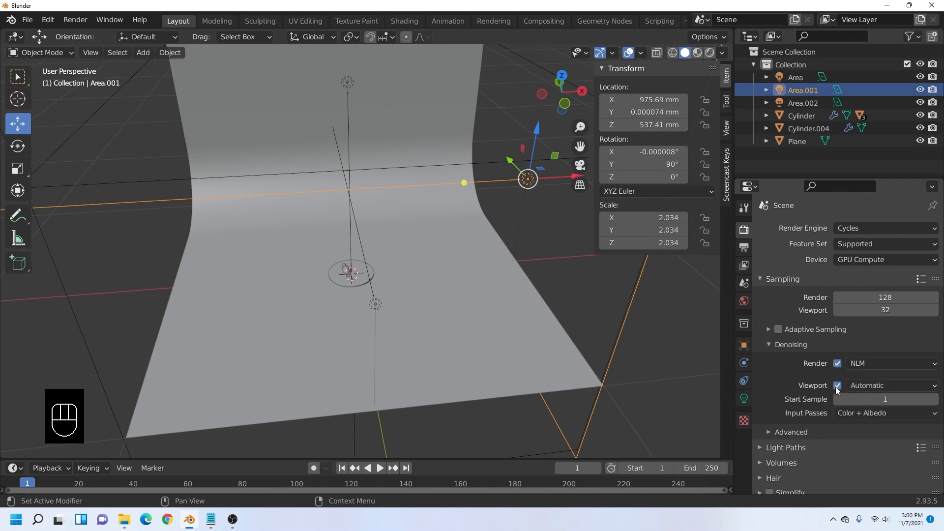
pyautogui.click(868, 363)
pyautogui.click(858, 391)
pyautogui.click(871, 387)
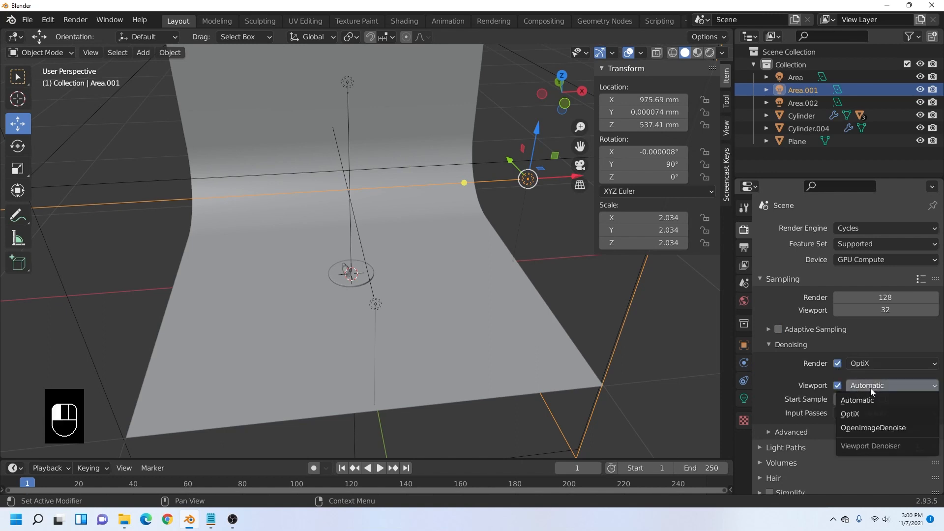
pyautogui.click(861, 412)
# - Set the color management view transform to Standard and the look to High Contrast
pyautogui.scroll(-5, 781, 385)
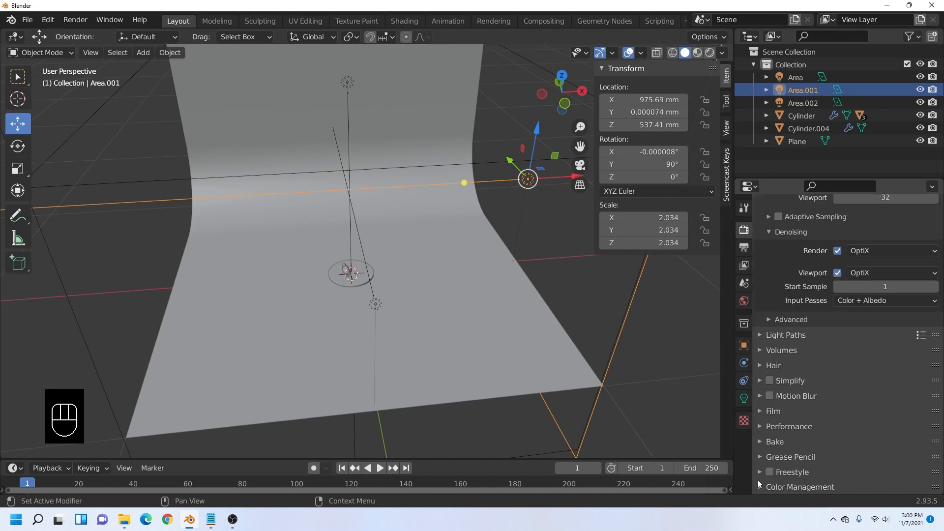
pyautogui.scroll(-5, 862, 361)
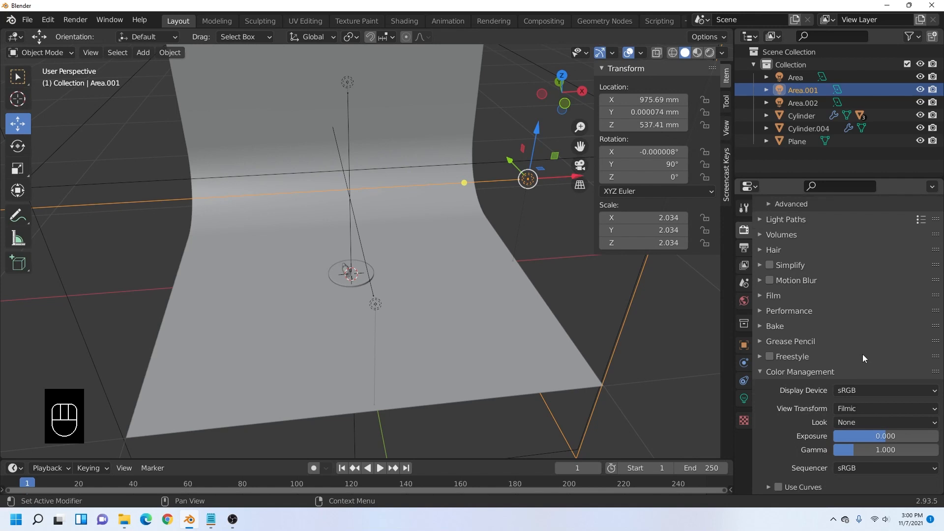
pyautogui.click(851, 409)
pyautogui.click(859, 394)
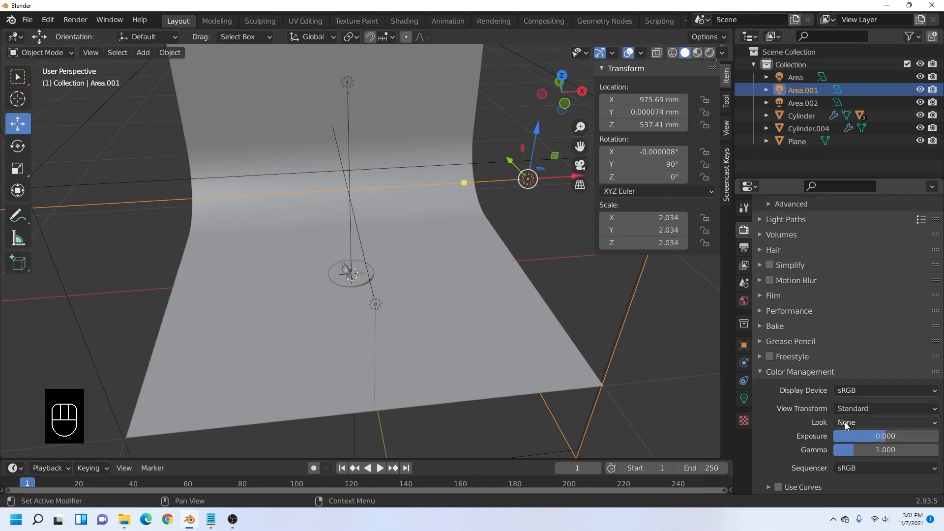
pyautogui.click(845, 422)
pyautogui.click(863, 381)
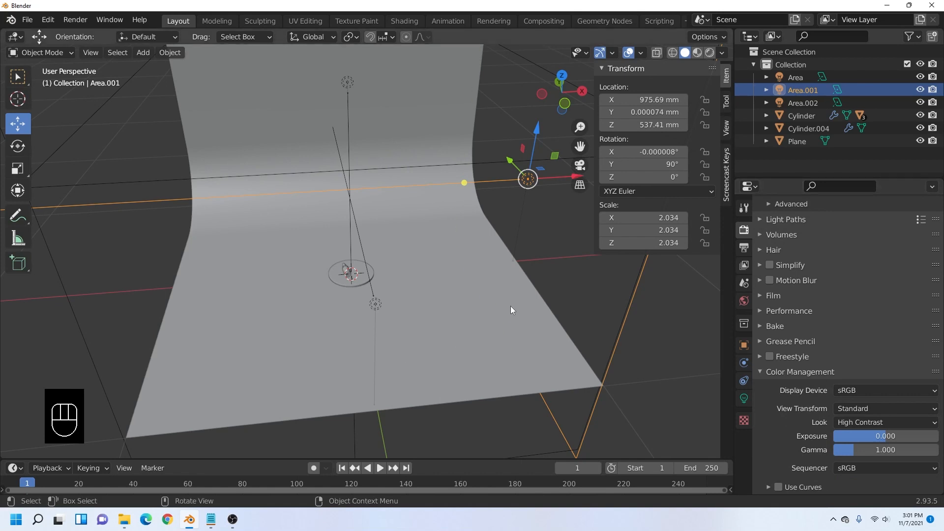
# - Deselect the side area light and enlarge the timeline area upward to about a third of the window height
pyautogui.scroll(-3, 510, 306)
pyautogui.moveTo(431, 296); pyautogui.dragTo(444, 300, button='middle')
pyautogui.click(553, 364)
pyautogui.moveTo(477, 460); pyautogui.dragTo(485, 346)
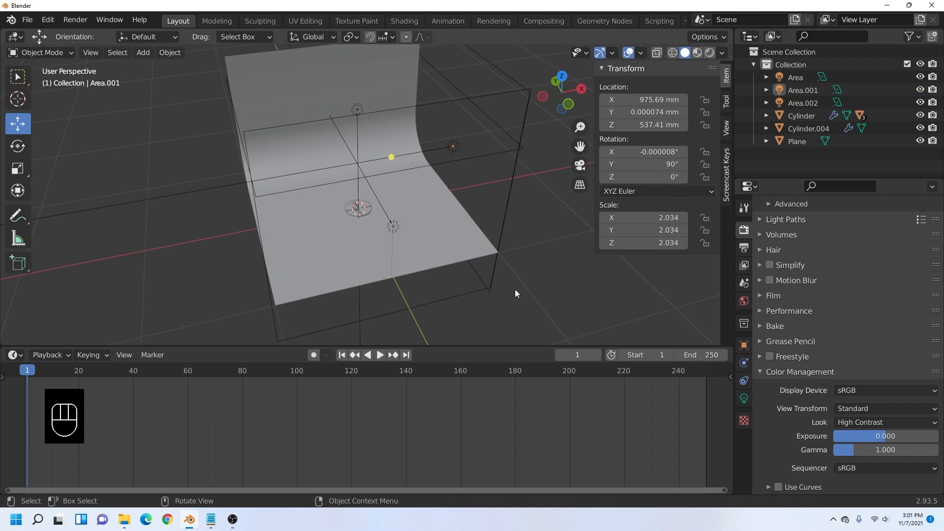
# - Switch the 3D viewport to rendered shading to preview the lit bottle and disc on the backdrop
pyautogui.scroll(2, 521, 270)
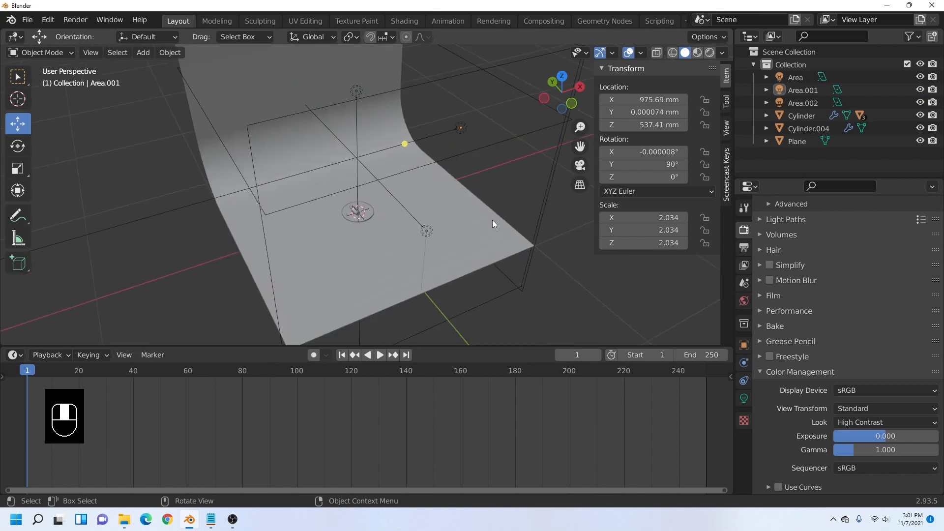
pyautogui.click(709, 53)
pyautogui.scroll(6, 453, 224)
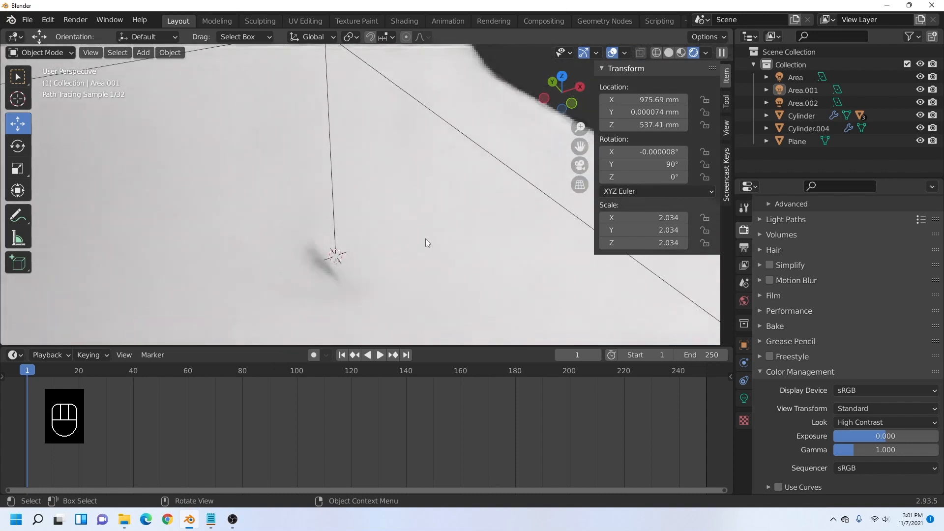
# - Switch the timeline area below the viewport to the Shader Editor
pyautogui.scroll(2, 403, 254)
pyautogui.keyDown('shift'); pyautogui.moveTo(369, 252); pyautogui.dragTo(401, 212, button='middle'); pyautogui.keyUp('shift')
pyautogui.scroll(2, 403, 238)
pyautogui.keyDown('shift'); pyautogui.moveTo(400, 255); pyautogui.dragTo(409, 224, button='middle'); pyautogui.keyUp('shift')
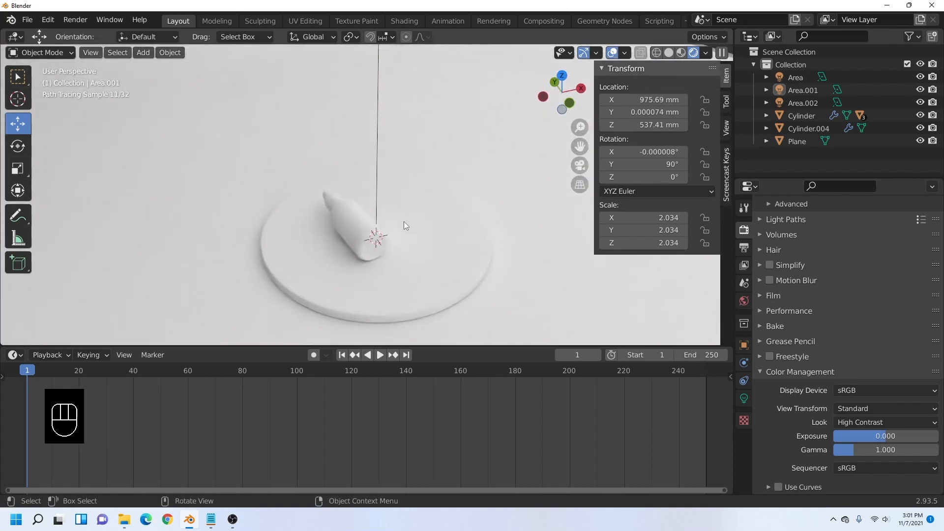
pyautogui.click(15, 355)
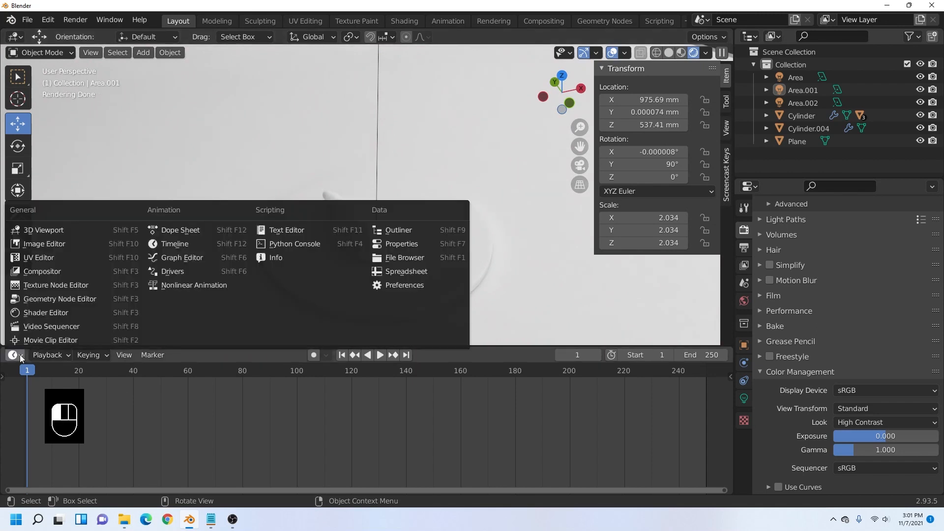
pyautogui.click(52, 314)
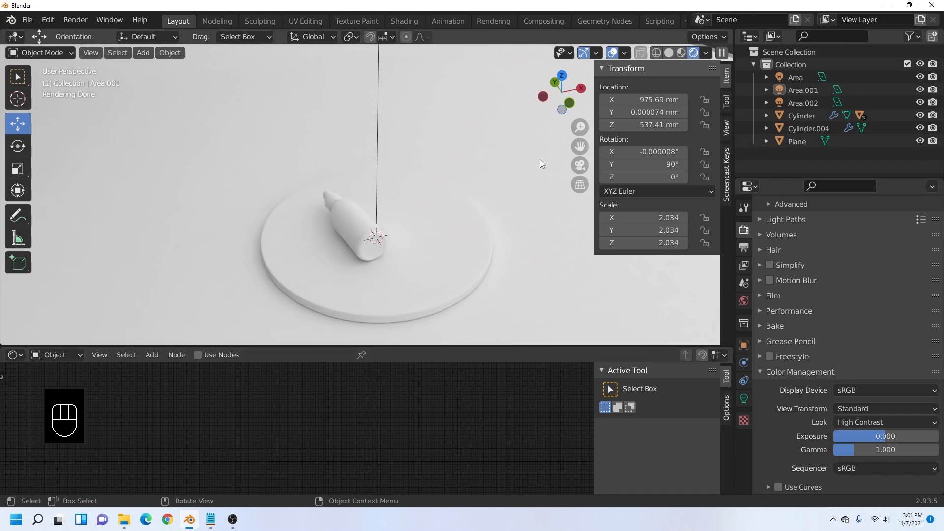
# - Create a new material named "botol" on the bottle body and save the file
pyautogui.click(562, 76)
pyautogui.scroll(3, 386, 208)
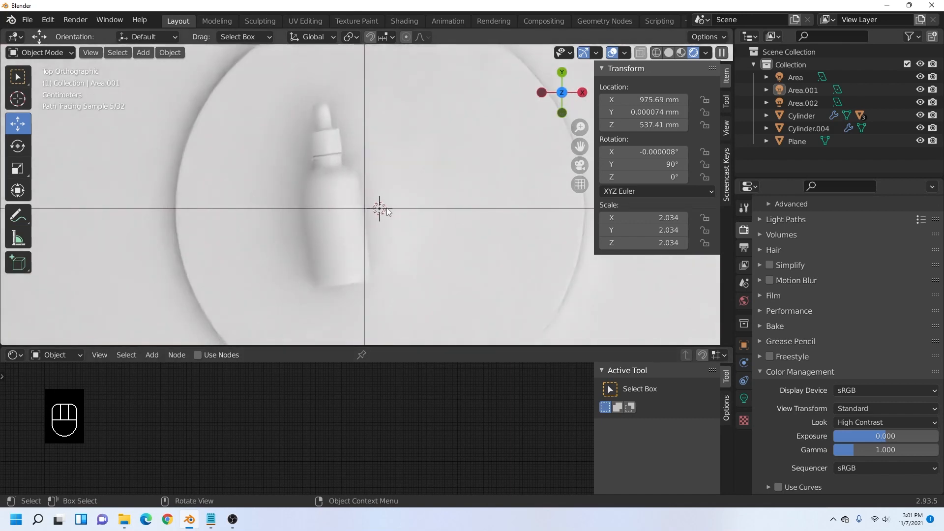
pyautogui.click(337, 181)
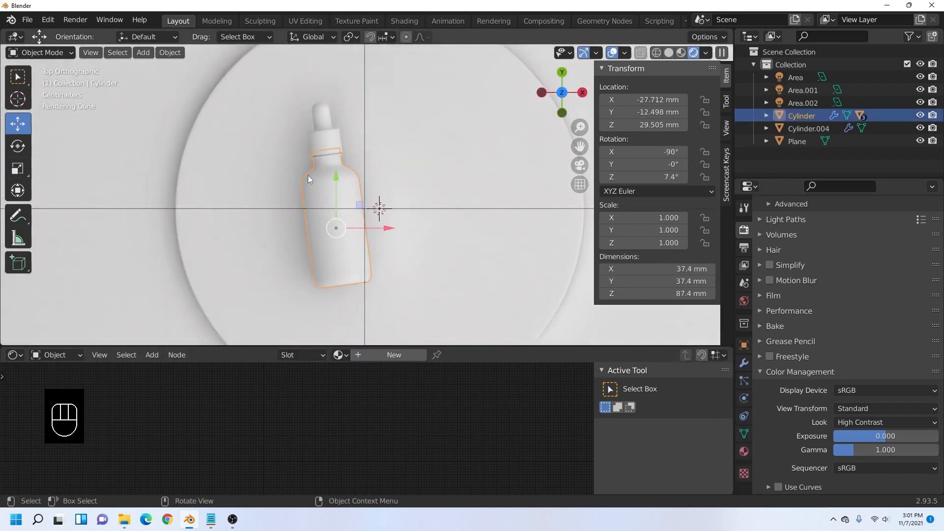
pyautogui.click(405, 355)
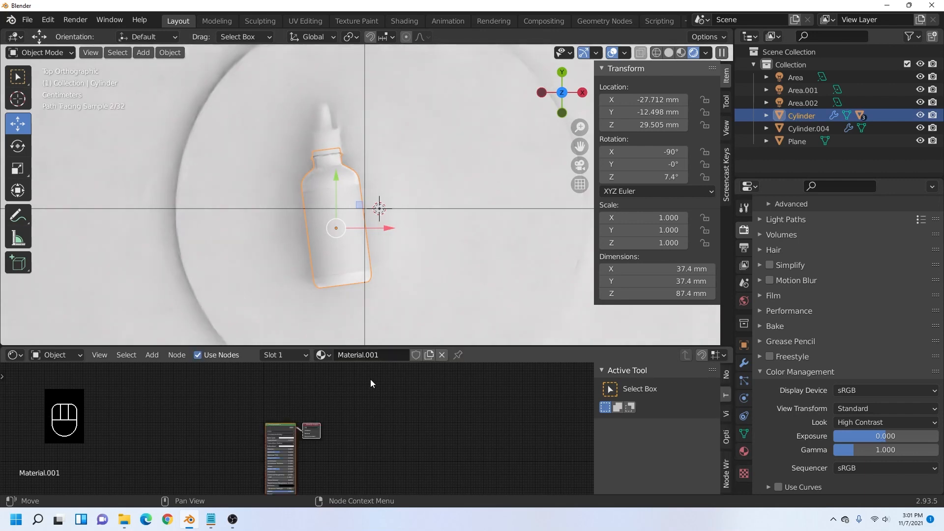
pyautogui.click(374, 355)
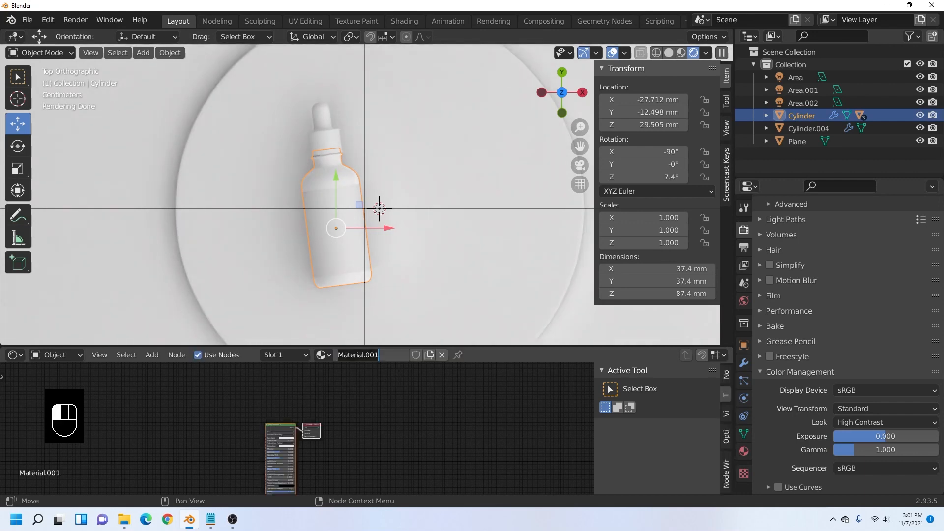
pyautogui.write('botol')
pyautogui.press('Return')
pyautogui.hotkey('ctrl', 's')
# - Enlarge the node editor area and delete the Principled BSDF node from the botol material
pyautogui.scroll(2, 326, 438)
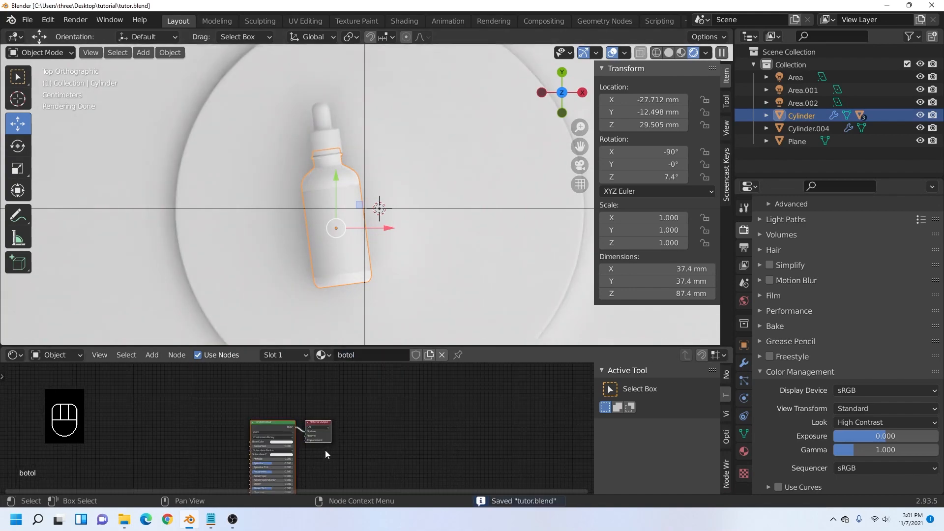
pyautogui.scroll(4, 326, 450)
pyautogui.moveTo(482, 347); pyautogui.dragTo(483, 302)
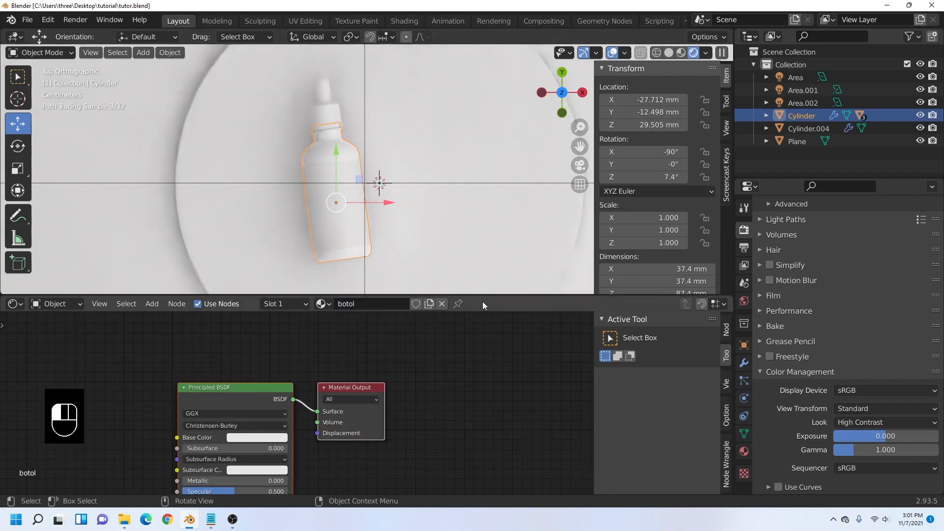
pyautogui.moveTo(403, 403); pyautogui.dragTo(503, 368, button='middle')
pyautogui.scroll(3, 503, 368)
pyautogui.moveTo(446, 458); pyautogui.dragTo(461, 464, button='middle')
pyautogui.click(376, 358)
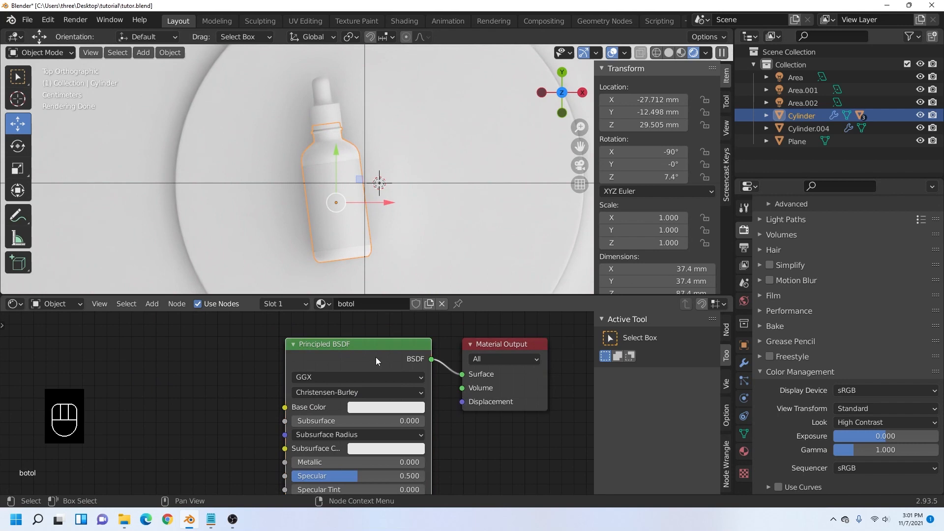
pyautogui.press('Delete')
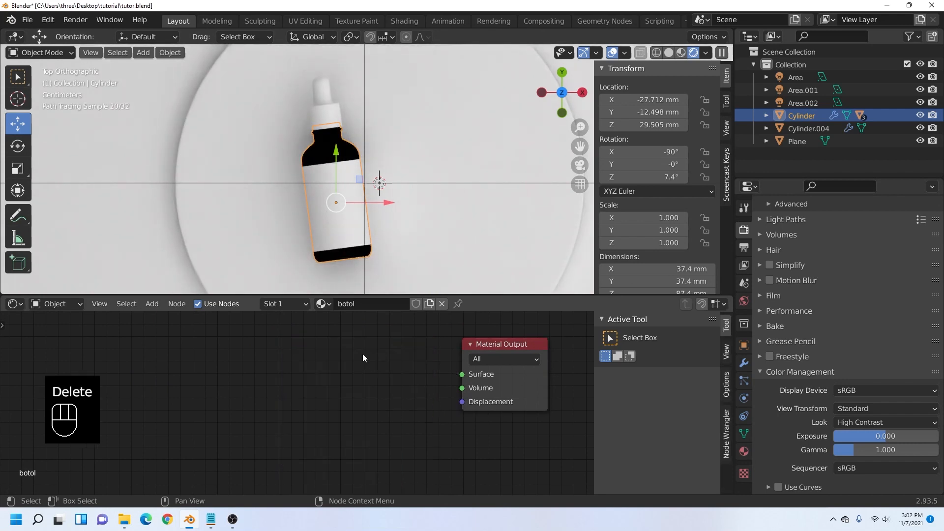
# - Add a Mix Shader node and connect its output to the Material Output's Surface input
pyautogui.hotkey('shift', 'a')
pyautogui.click(357, 353)
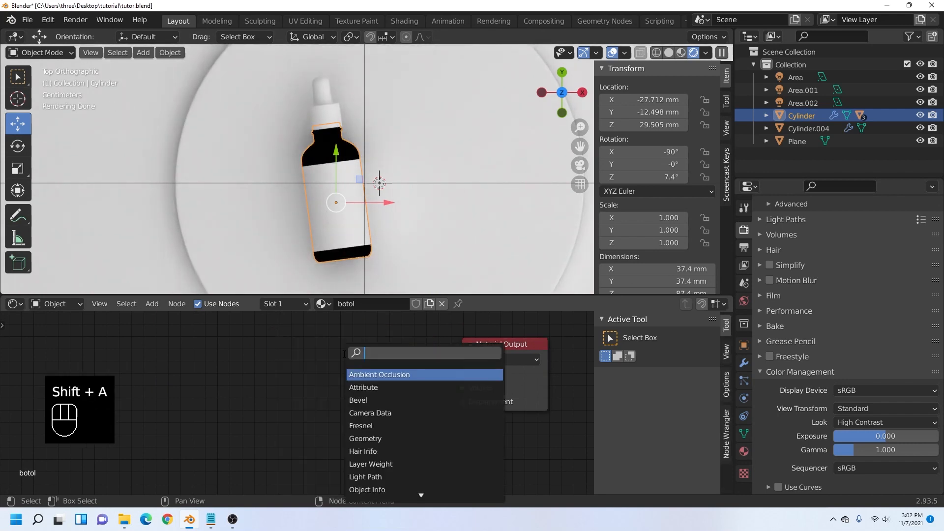
pyautogui.write('mix')
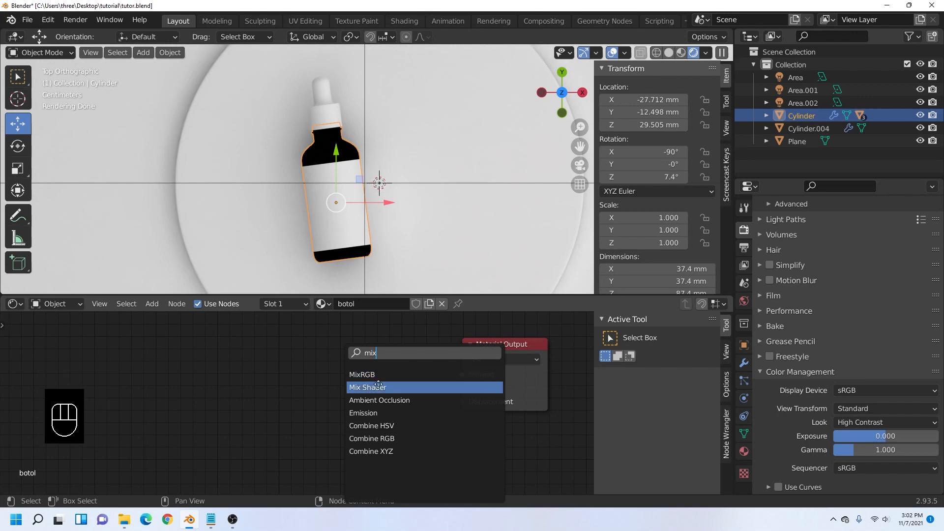
pyautogui.click(372, 388)
pyautogui.moveTo(448, 385); pyautogui.dragTo(347, 367)
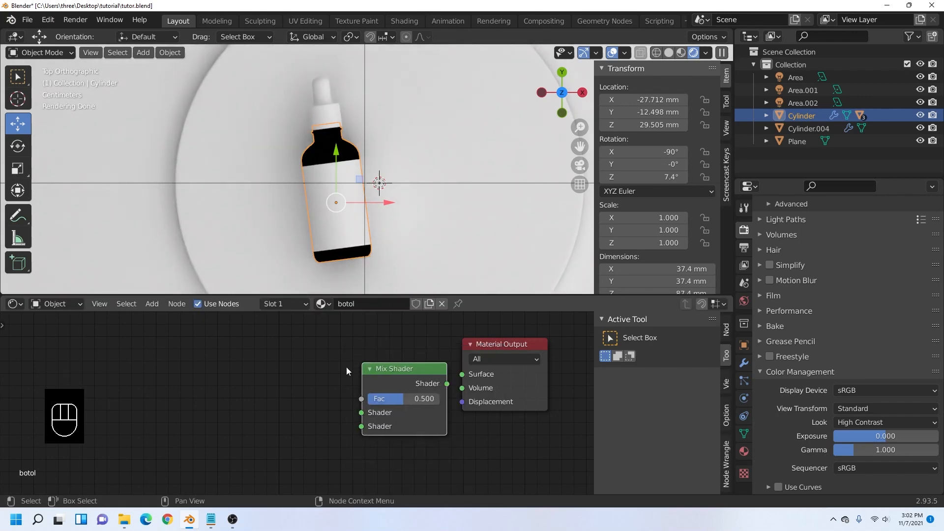
pyautogui.moveTo(447, 383); pyautogui.dragTo(347, 380)
pyautogui.scroll(1, 310, 396)
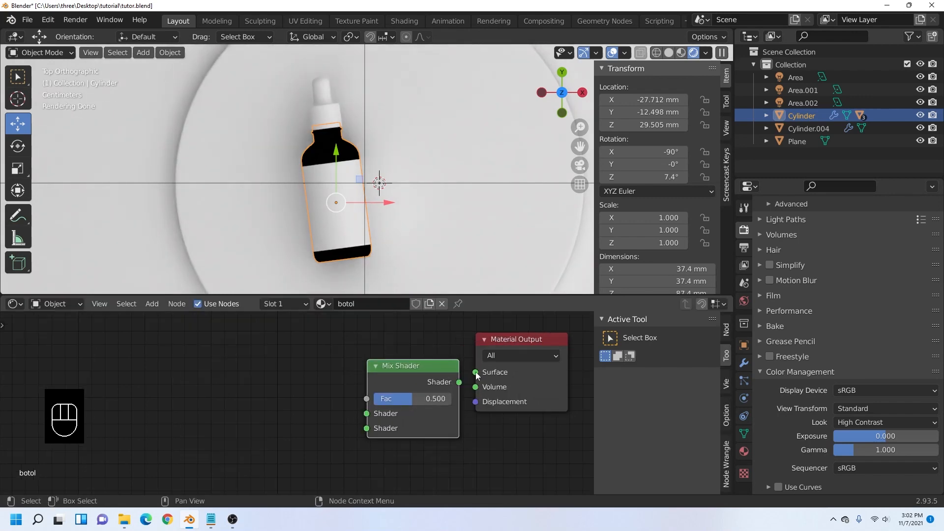
pyautogui.moveTo(436, 366); pyautogui.dragTo(478, 373)
# - Add a Glass BSDF node and connect it to the Mix Shader's first Shader input
pyautogui.scroll(-2, 447, 393)
pyautogui.moveTo(445, 391); pyautogui.dragTo(516, 389, button='middle')
pyautogui.hotkey('shift', 'a')
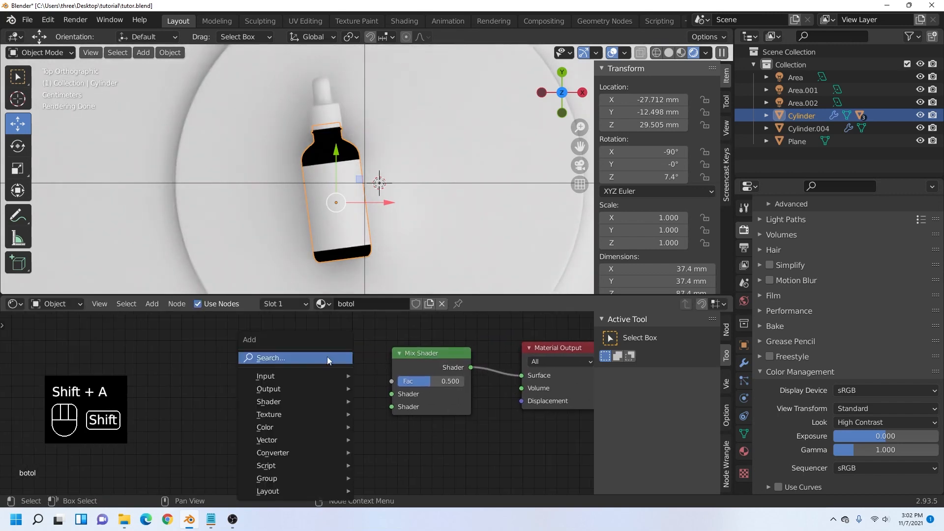
pyautogui.click(312, 358)
pyautogui.write('glas')
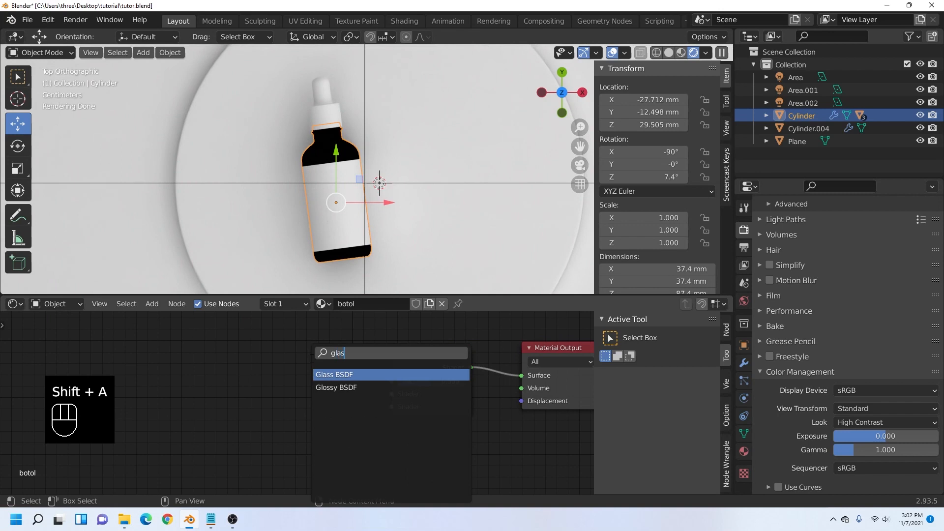
pyautogui.click(347, 375)
pyautogui.click(323, 394)
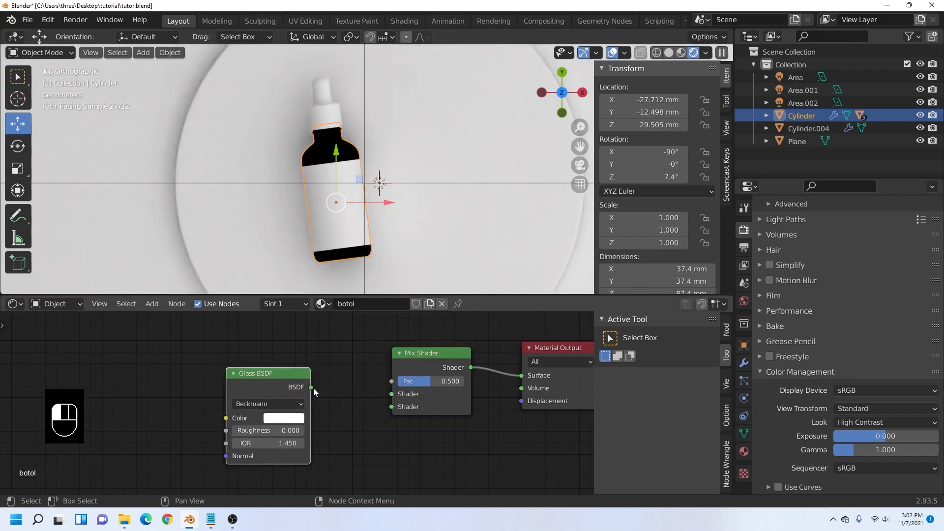
pyautogui.keyDown('shift'); pyautogui.scroll(-3, 325, 384); pyautogui.keyUp('shift')
# - Add a Transparent BSDF node below and connect it to the Mix Shader's second Shader input
pyautogui.hotkey('shift', 'a')
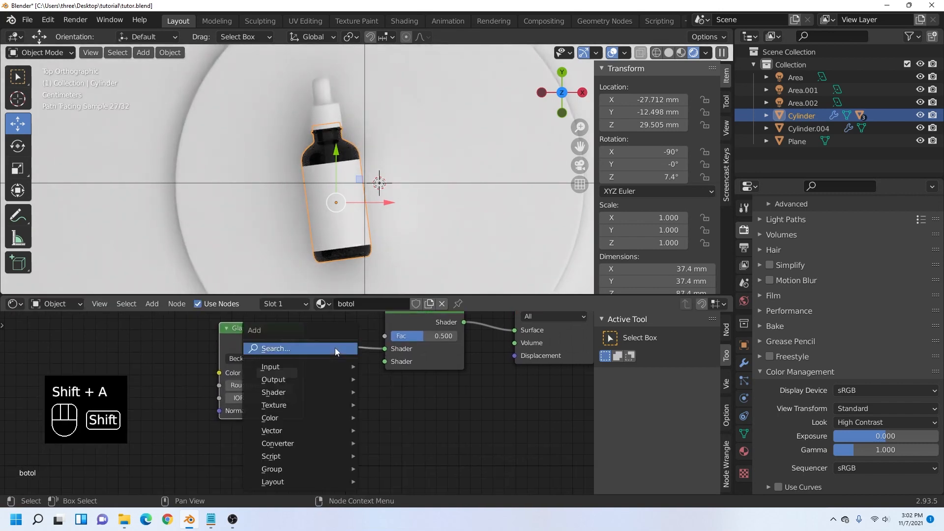
pyautogui.click(335, 349)
pyautogui.write('tra')
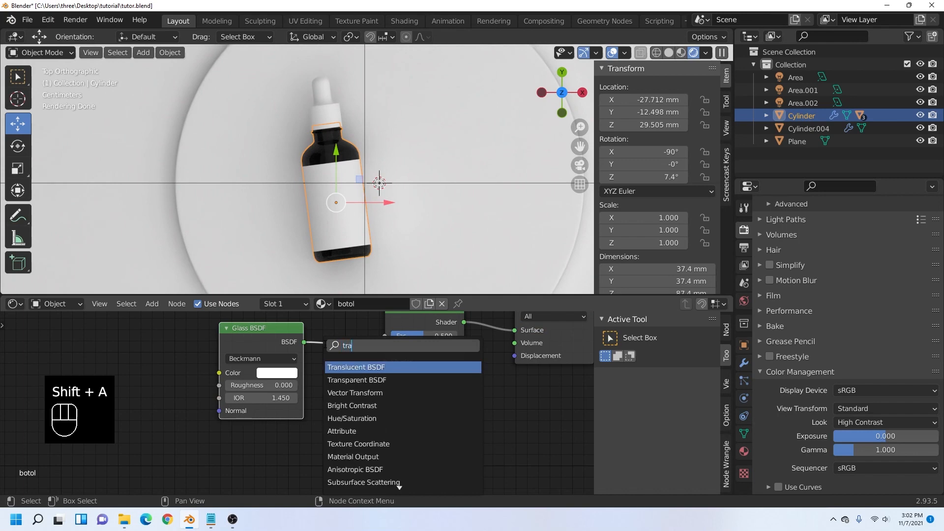
pyautogui.click(418, 381)
pyautogui.click(389, 458)
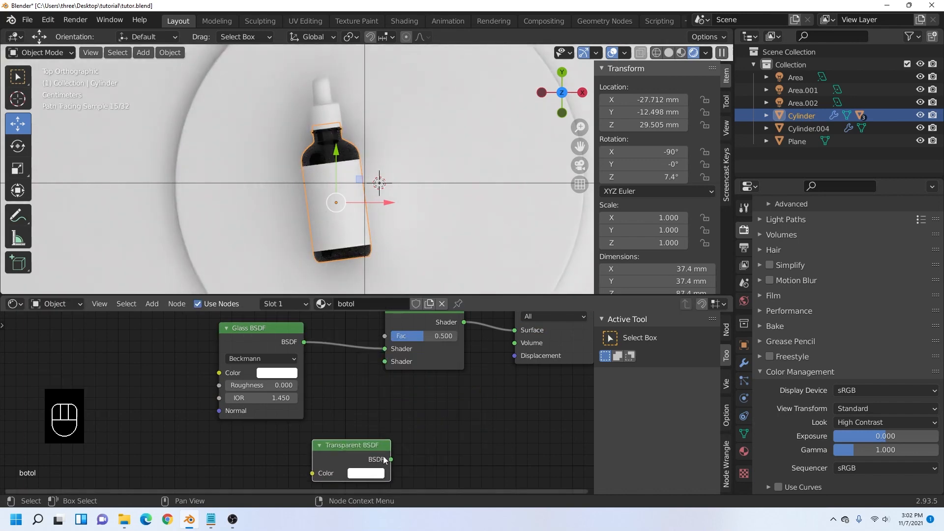
pyautogui.moveTo(391, 459); pyautogui.dragTo(392, 406)
pyautogui.moveTo(386, 361); pyautogui.dragTo(386, 362)
# - Set the Glass BSDF's roughness to 0.2 in the botol material
pyautogui.scroll(5, 336, 418)
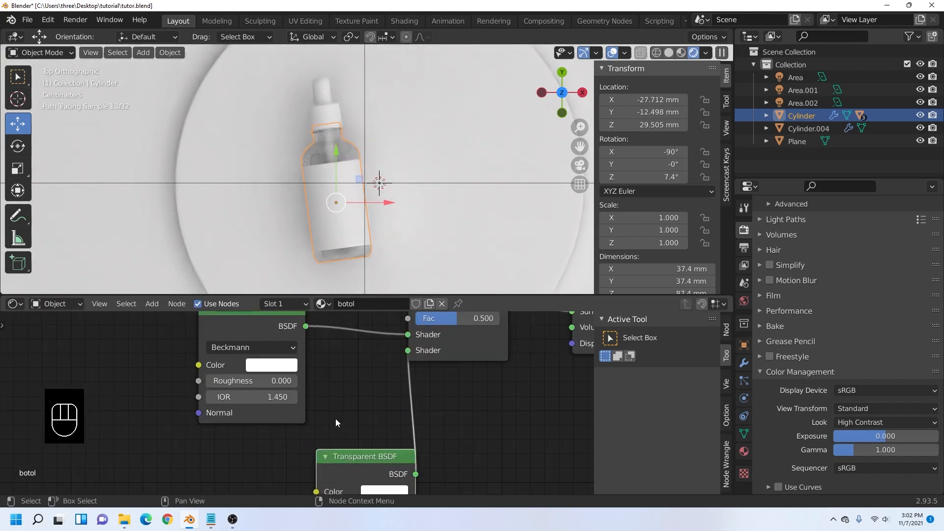
pyautogui.doubleClick(372, 396)
pyautogui.write('.')
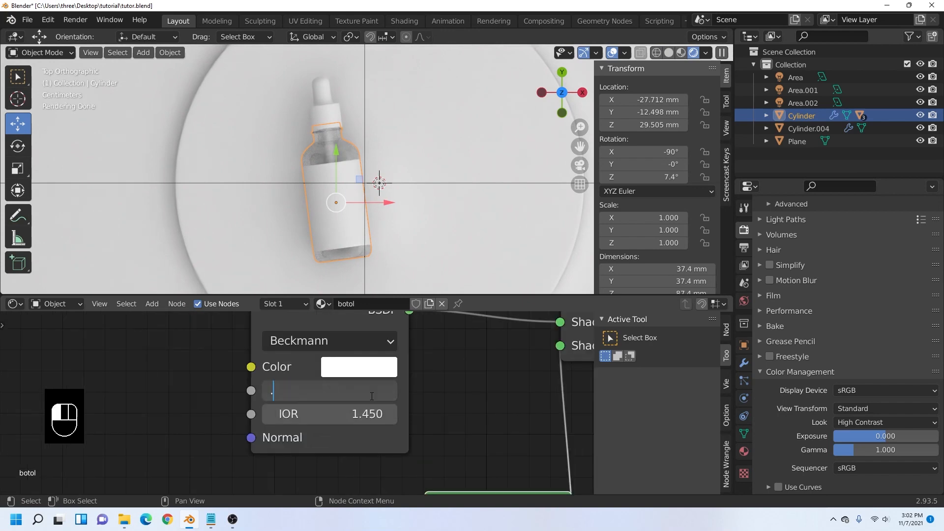
pyautogui.write('2')
pyautogui.press('Return')
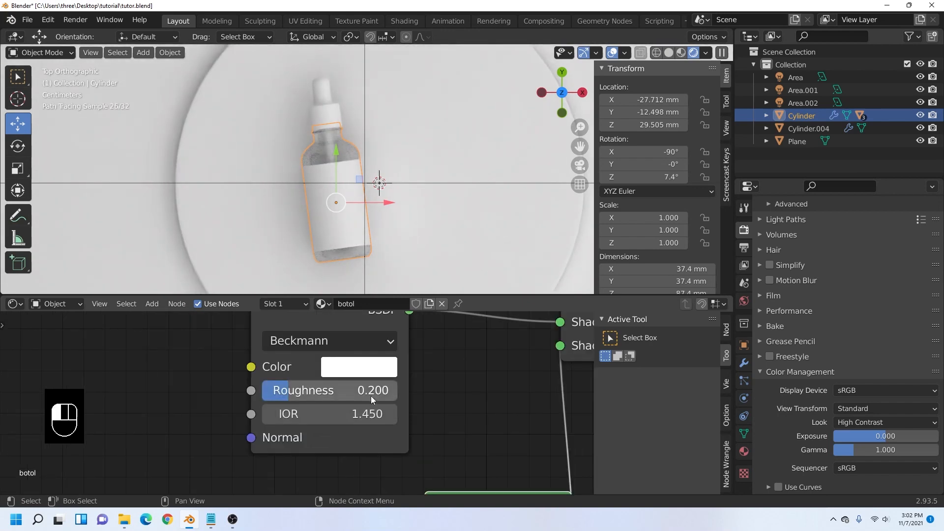
# - Create a new material named "pipet dalem" on the inner pipette tube and delete its Principled BSDF node
pyautogui.click(329, 158)
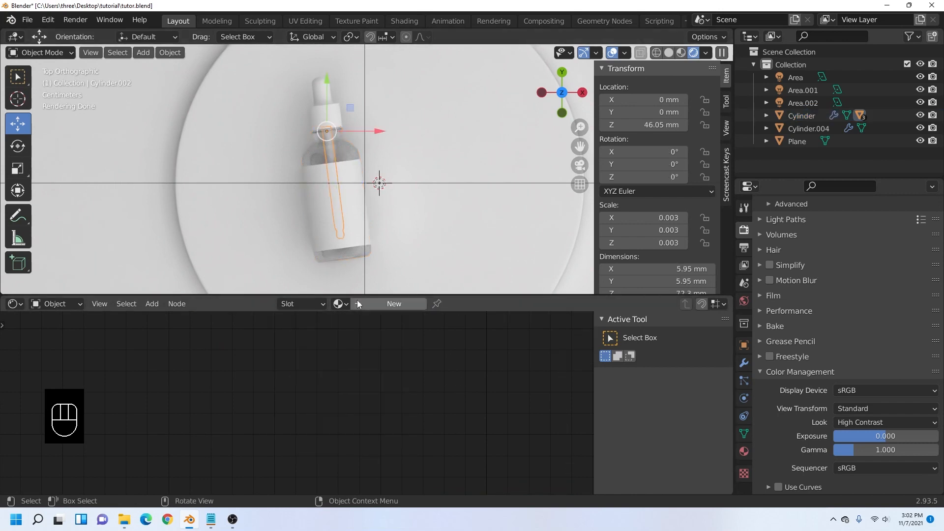
pyautogui.click(387, 305)
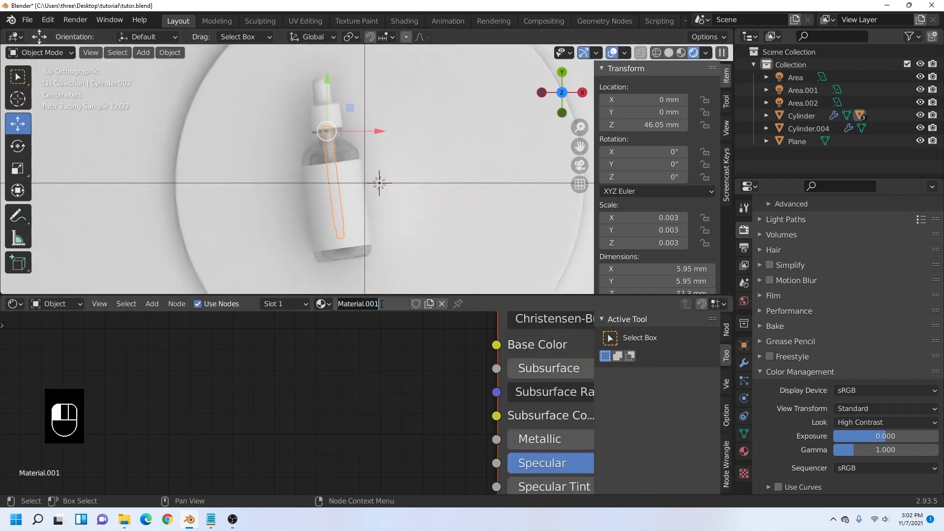
pyautogui.write('pipet dalem')
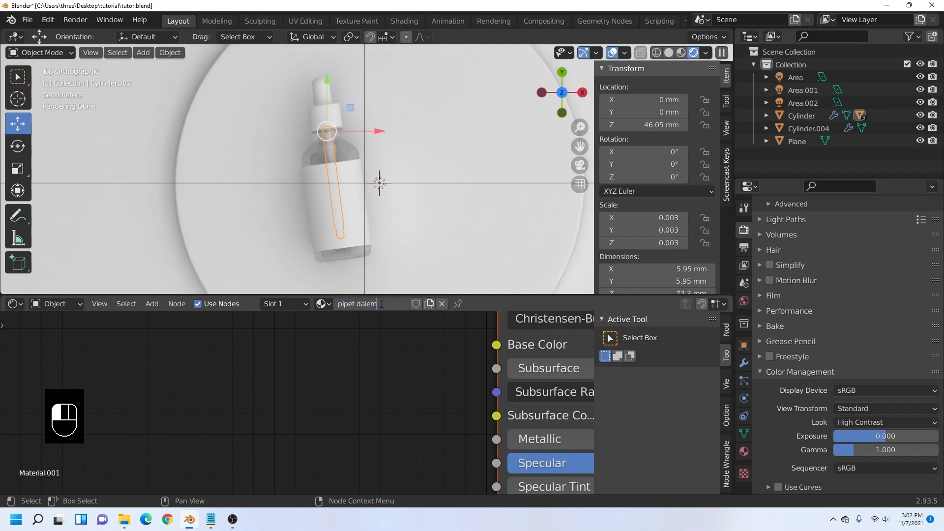
pyautogui.press('Return')
pyautogui.scroll(-3, 255, 382)
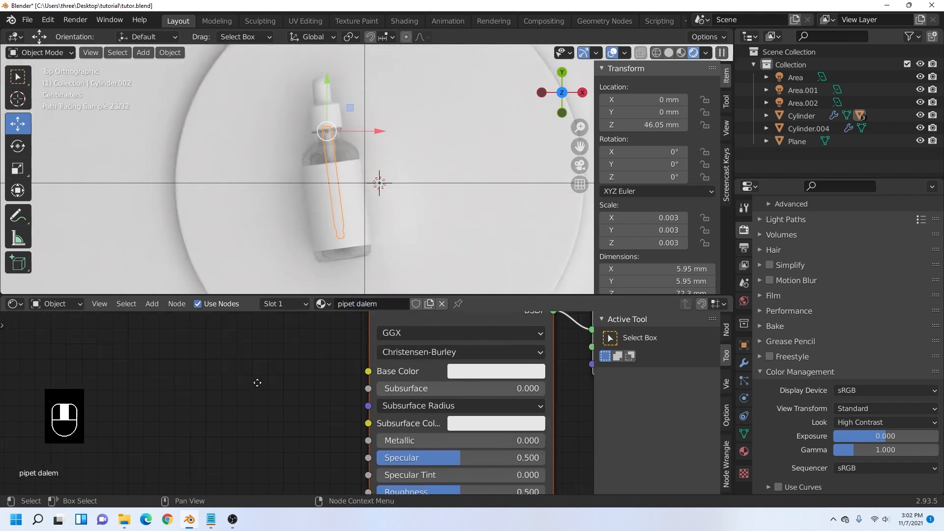
pyautogui.click(382, 333)
pyautogui.press('Delete')
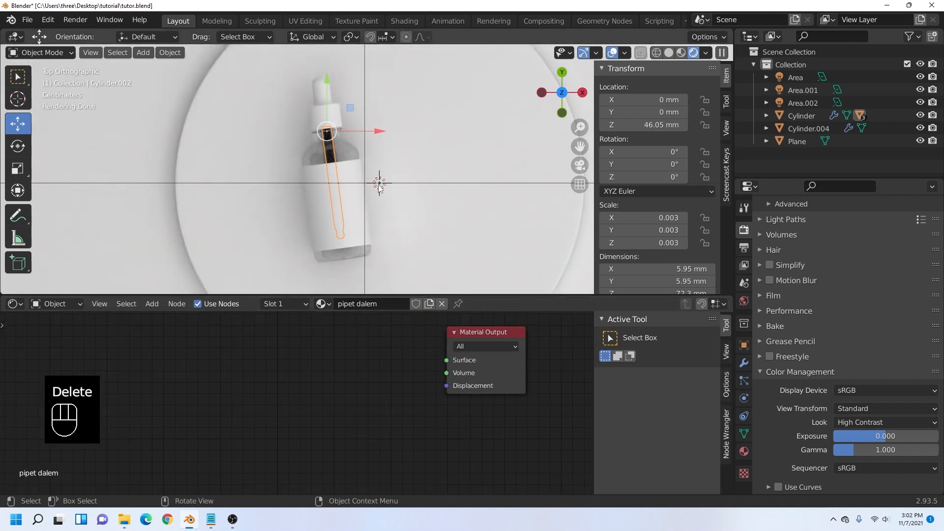
# - Copy botol's Glass BSDF, Transparent BSDF and Mix Shader nodes into pipet dalem and connect the Mix Shader to the output's Surface
pyautogui.click(346, 147)
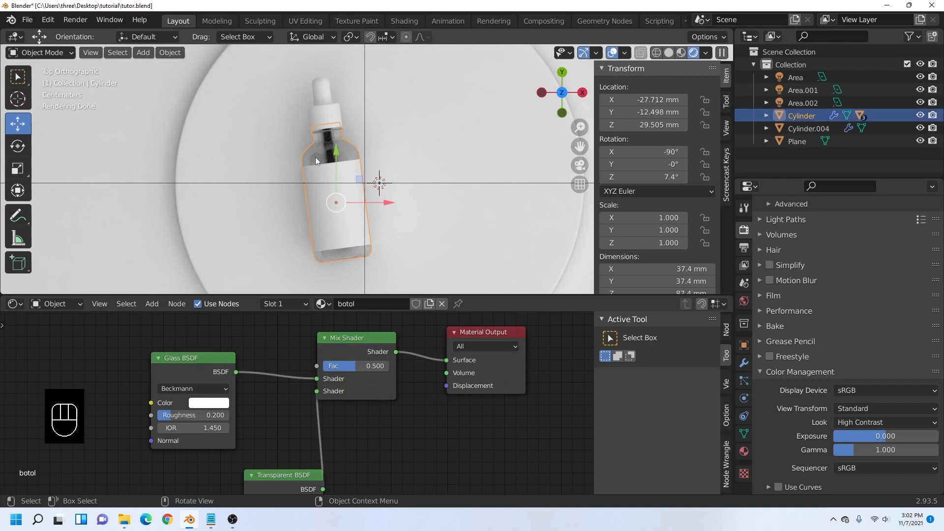
pyautogui.scroll(-2, 191, 353)
pyautogui.moveTo(191, 353); pyautogui.dragTo(361, 473)
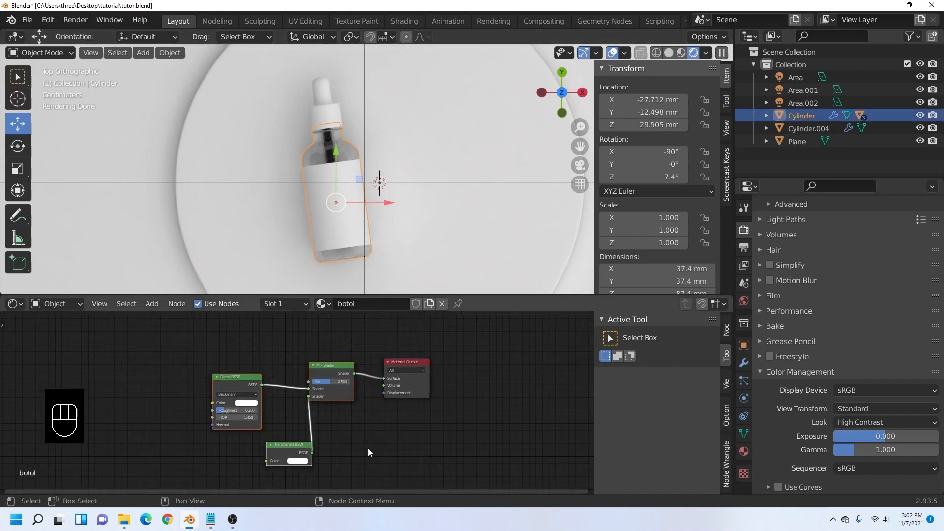
pyautogui.hotkey('ctrl', 'c')
pyautogui.hotkey('ctrl', 'c')
pyautogui.hotkey('ctrl', 'c')
pyautogui.click(332, 146)
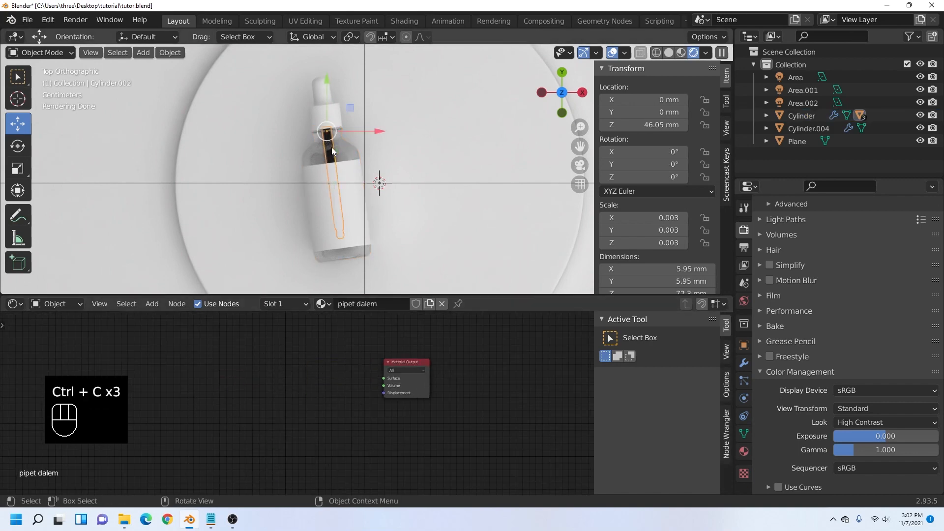
pyautogui.hotkey('ctrl', 'v')
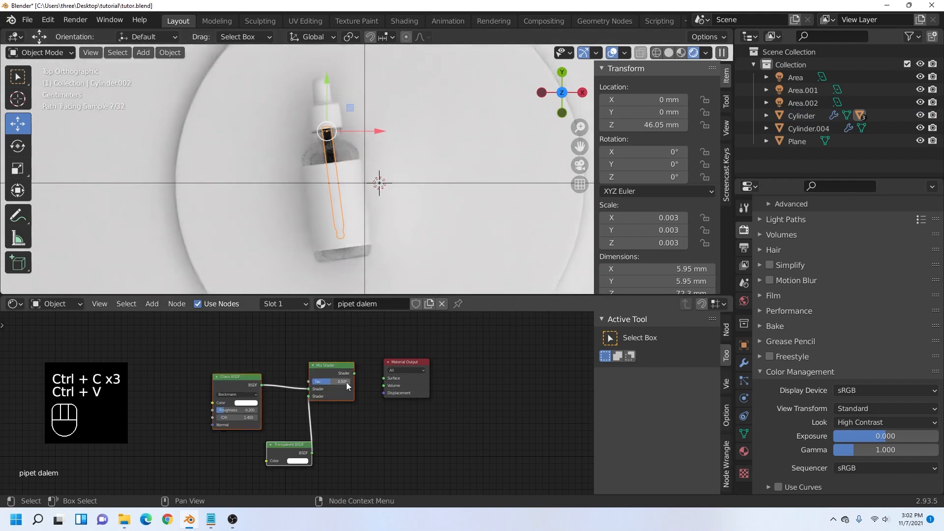
pyautogui.moveTo(354, 373); pyautogui.dragTo(384, 378)
# - Set the Glass BSDF's roughness to 0 in the pipet dalem material
pyautogui.scroll(3, 340, 407)
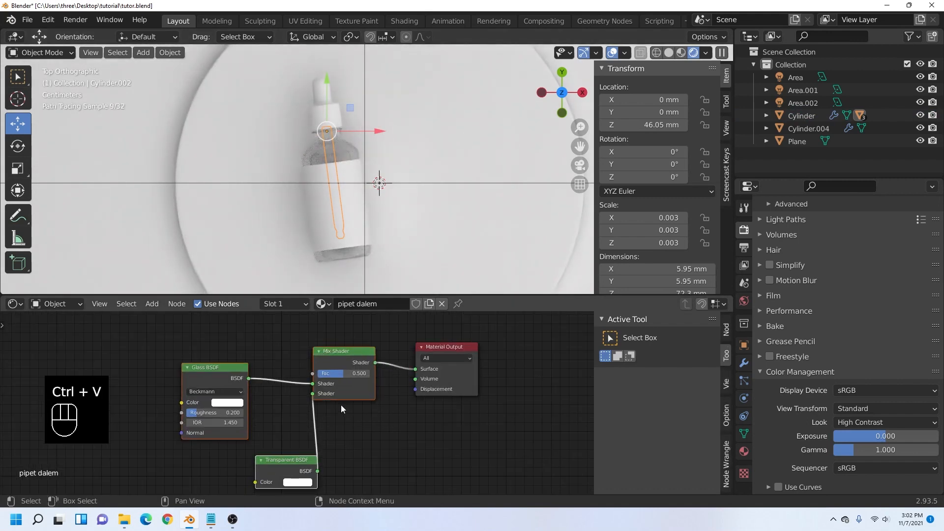
pyautogui.moveTo(341, 407); pyautogui.dragTo(425, 411, button='middle')
pyautogui.moveTo(278, 421); pyautogui.dragTo(242, 426)
pyautogui.click(351, 421)
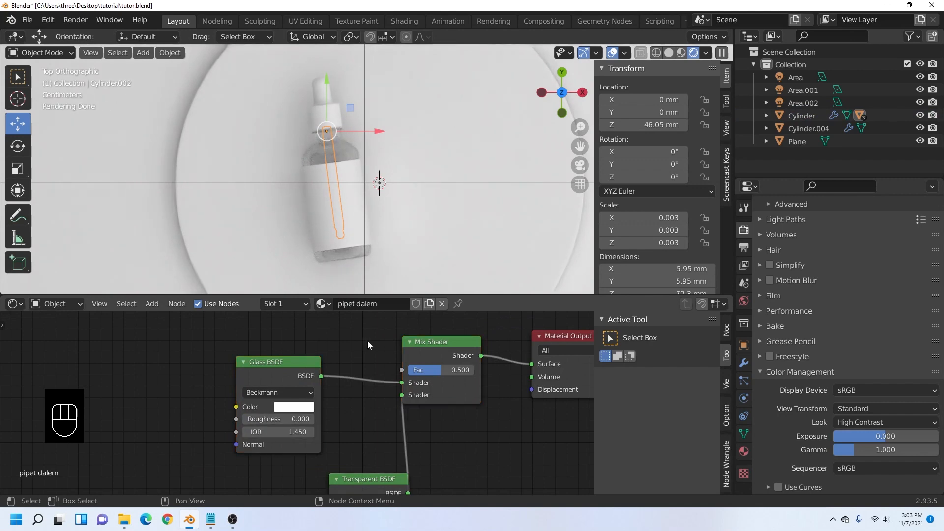
# - Give the dropper cap a new material with a near-black base color (V 0.006), specular 0.725 and roughness 0.236
pyautogui.click(329, 112)
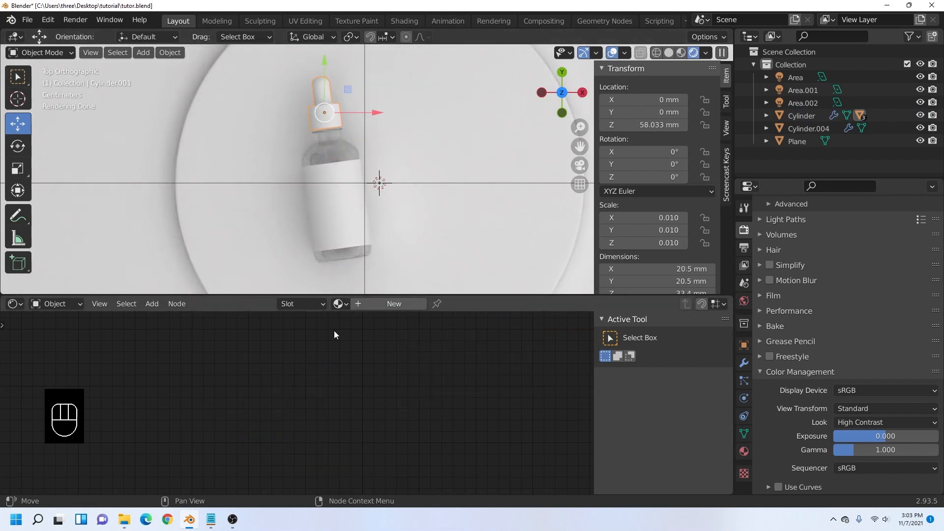
pyautogui.click(462, 395)
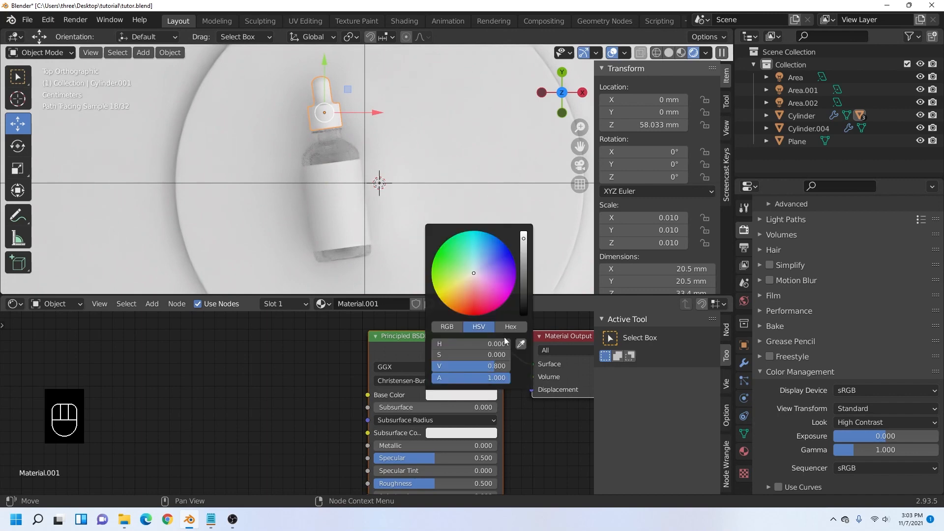
pyautogui.moveTo(525, 288); pyautogui.dragTo(524, 310)
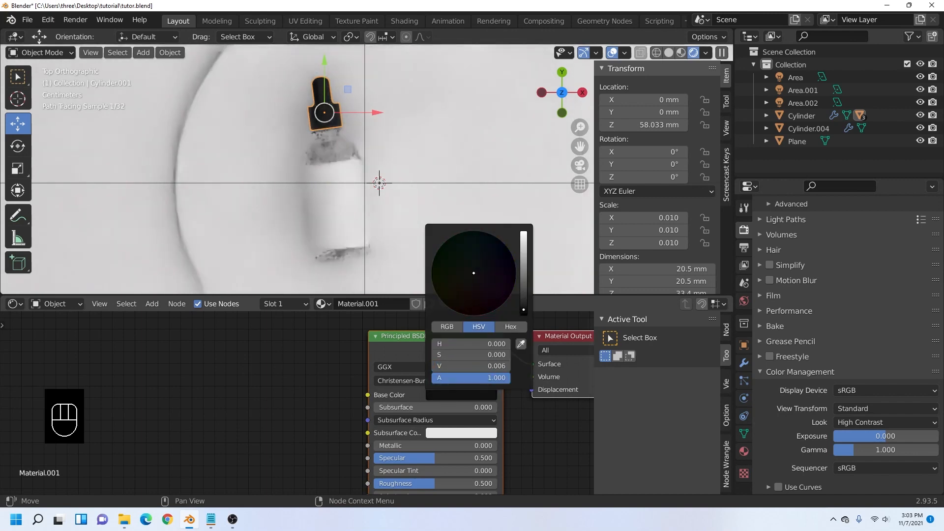
pyautogui.moveTo(425, 458); pyautogui.dragTo(453, 458)
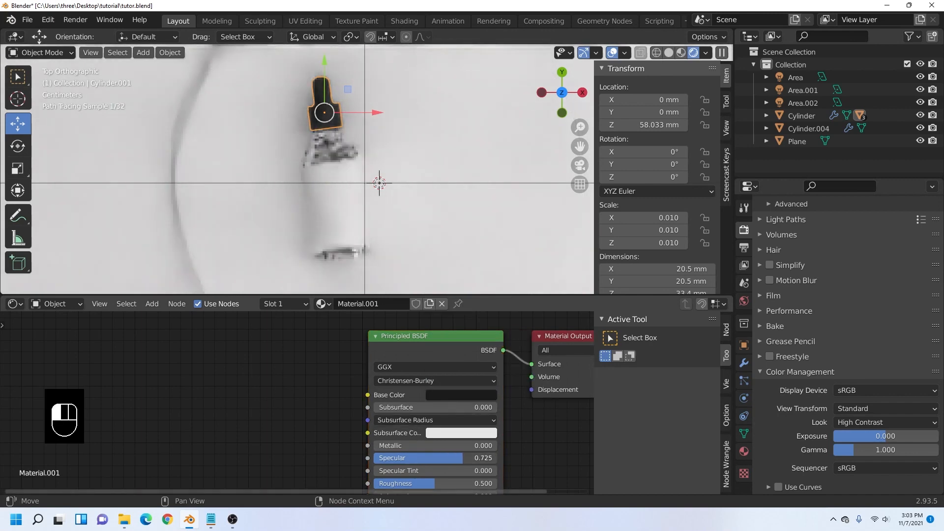
pyautogui.moveTo(454, 458); pyautogui.dragTo(455, 392, button='middle')
pyautogui.moveTo(438, 419); pyautogui.dragTo(407, 419)
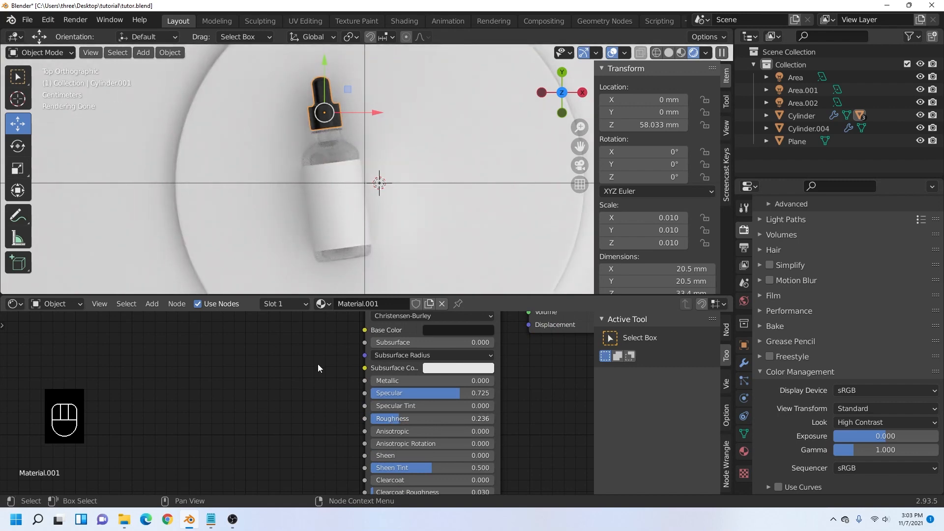
# - Select the bottle's label cylinder, enlarge the 3D view to expose all its dimensions, and switch to Calculator
pyautogui.click(340, 211)
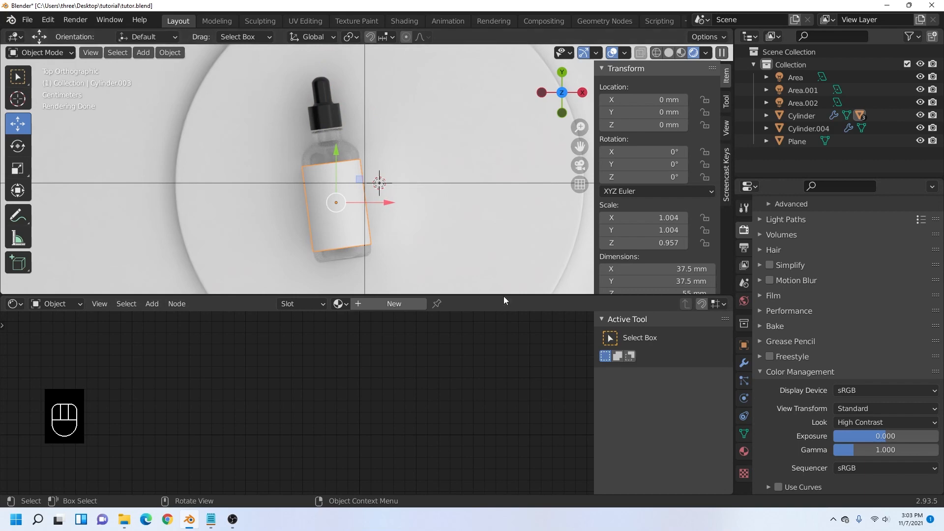
pyautogui.moveTo(504, 295); pyautogui.dragTo(505, 339)
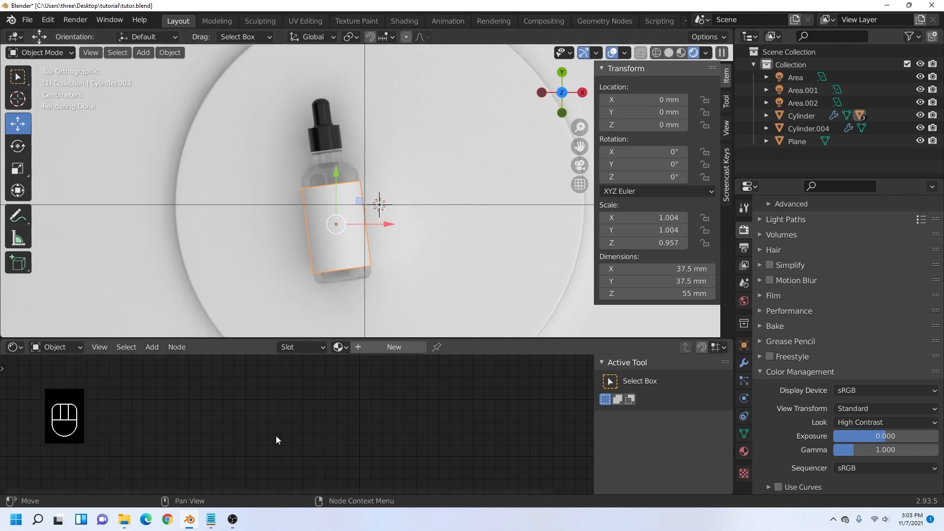
pyautogui.click(34, 523)
pyautogui.write('calculator')
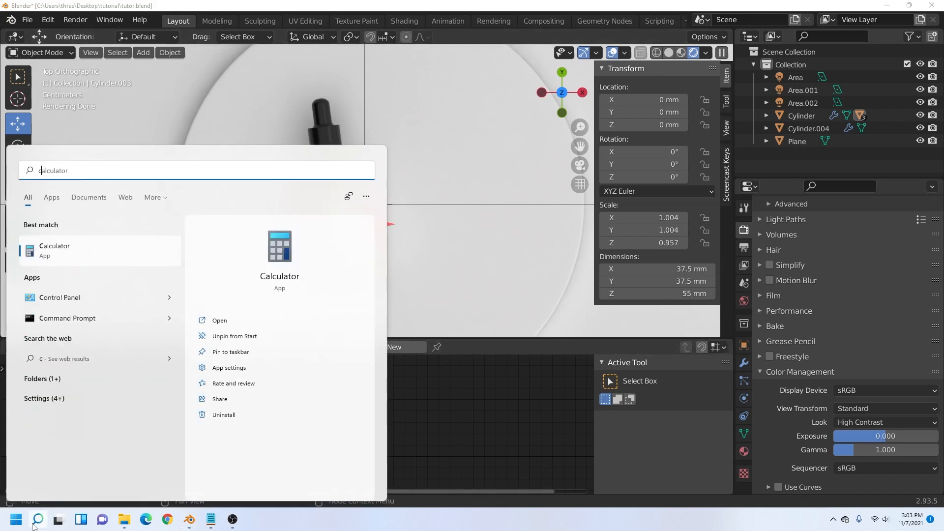
pyautogui.press('Return')
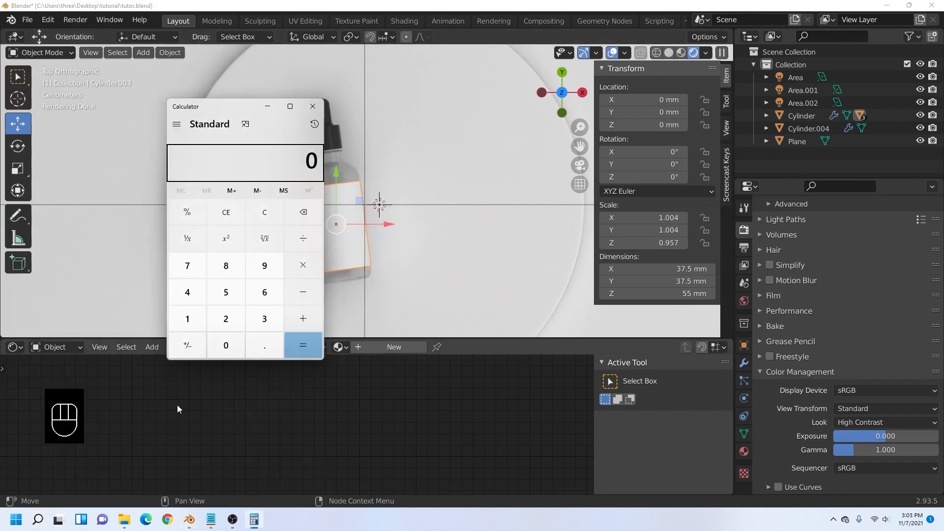
# - Calculate the label's circumference as 3.14 × 37.5
pyautogui.click(263, 317)
pyautogui.click(262, 349)
pyautogui.click(188, 318)
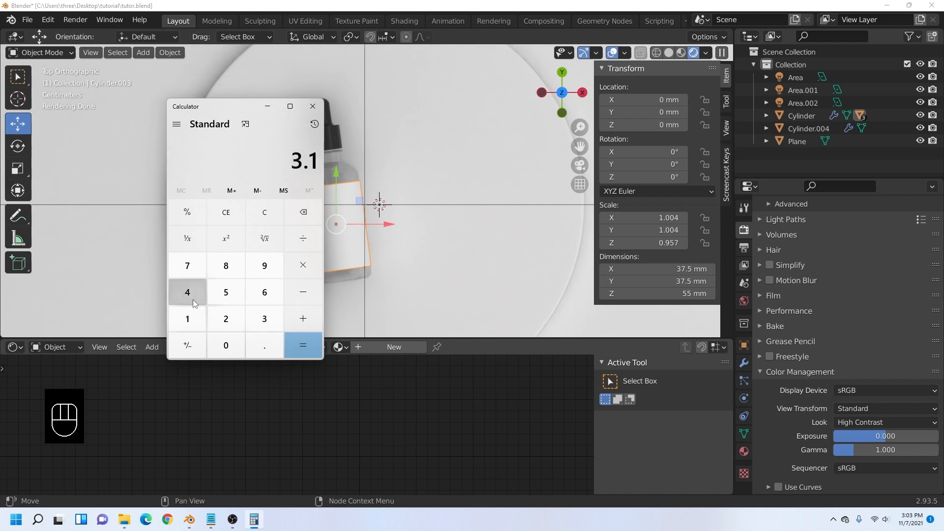
pyautogui.click(188, 292)
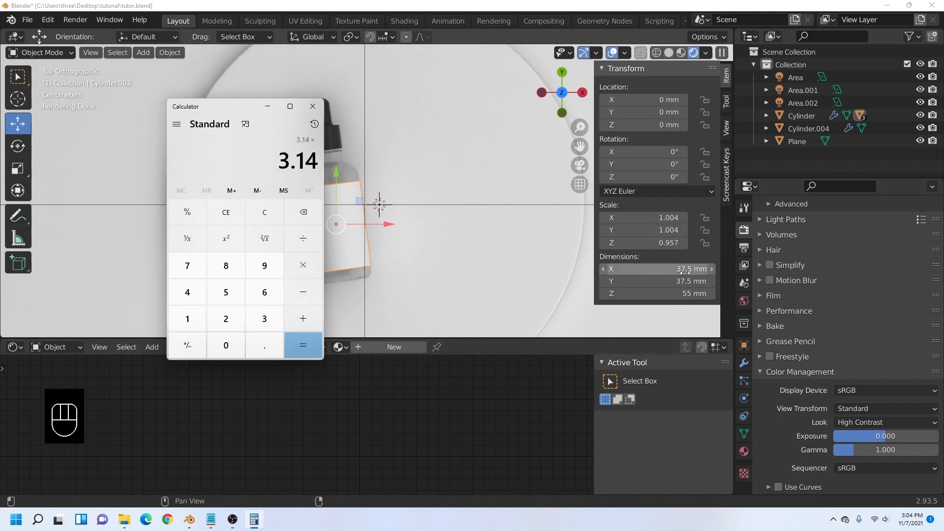
pyautogui.click(264, 319)
pyautogui.click(188, 266)
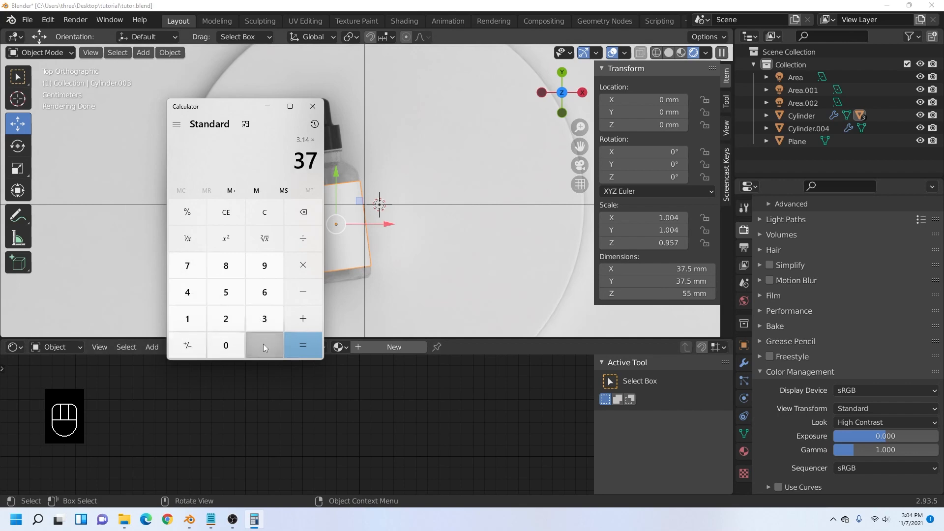
pyautogui.click(265, 345)
pyautogui.click(226, 293)
pyautogui.click(312, 355)
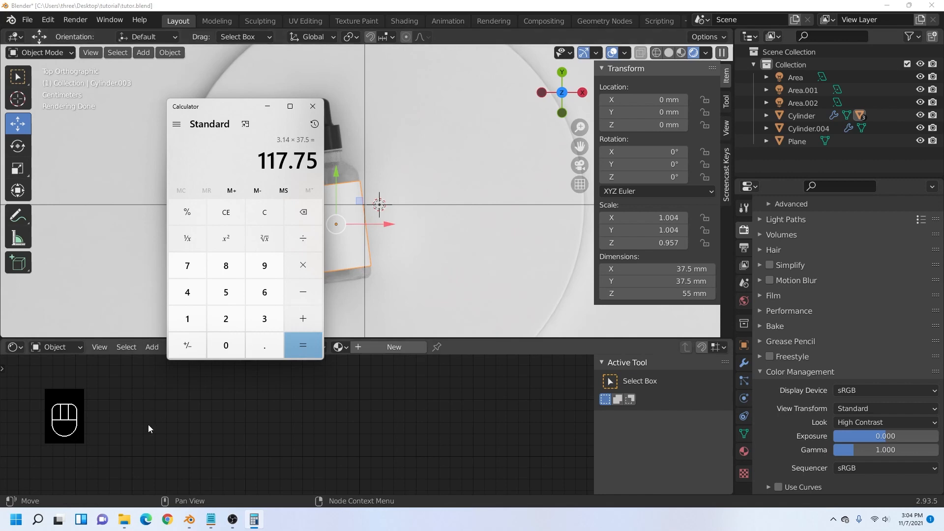
# - Switch to Adobe Illustrator and start a new document with its units set to Millimeters
pyautogui.click(39, 518)
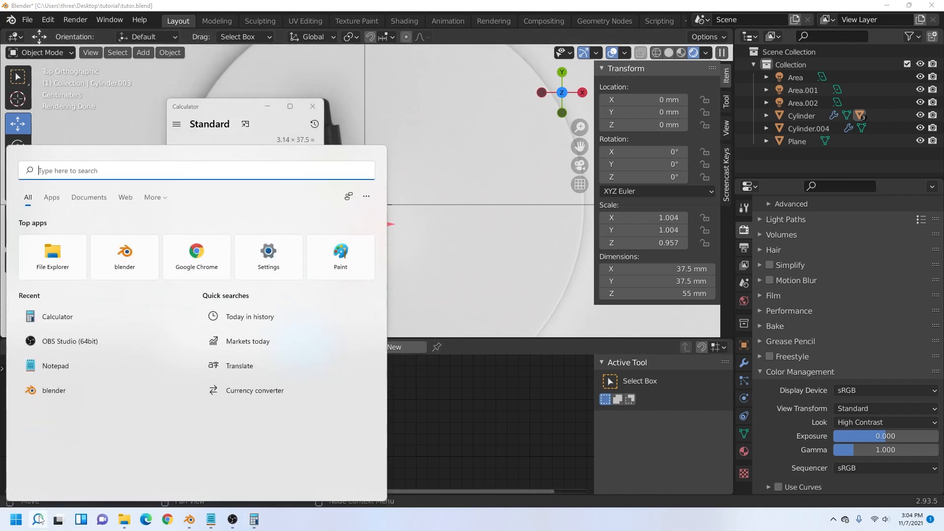
pyautogui.write('ai')
pyautogui.press('Return')
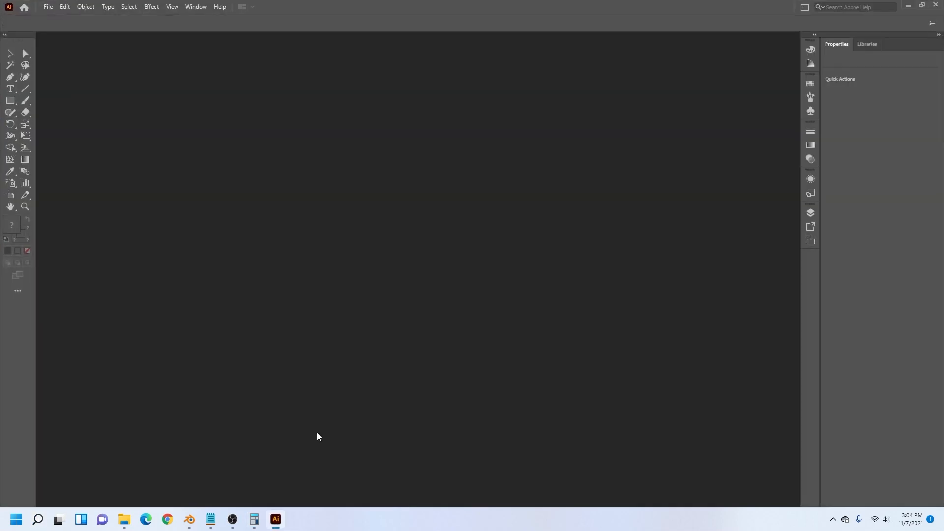
pyautogui.click(48, 7)
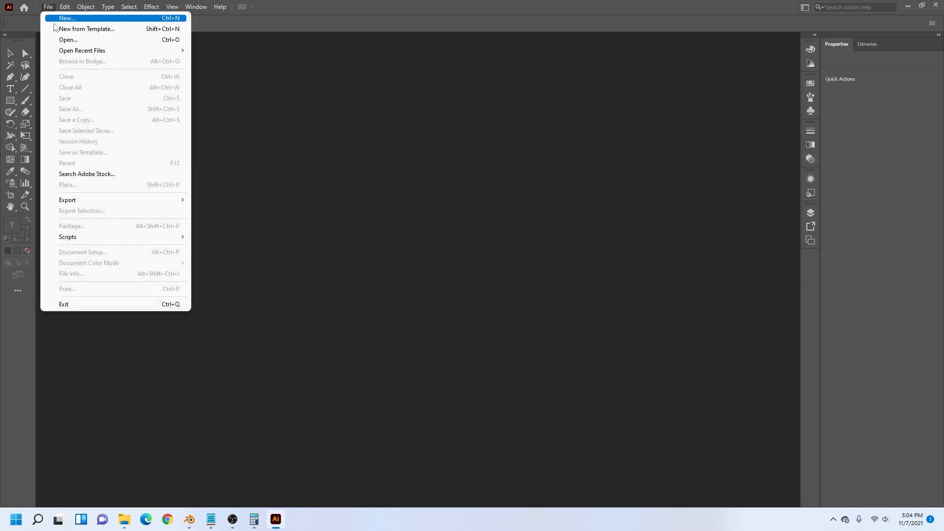
pyautogui.click(79, 23)
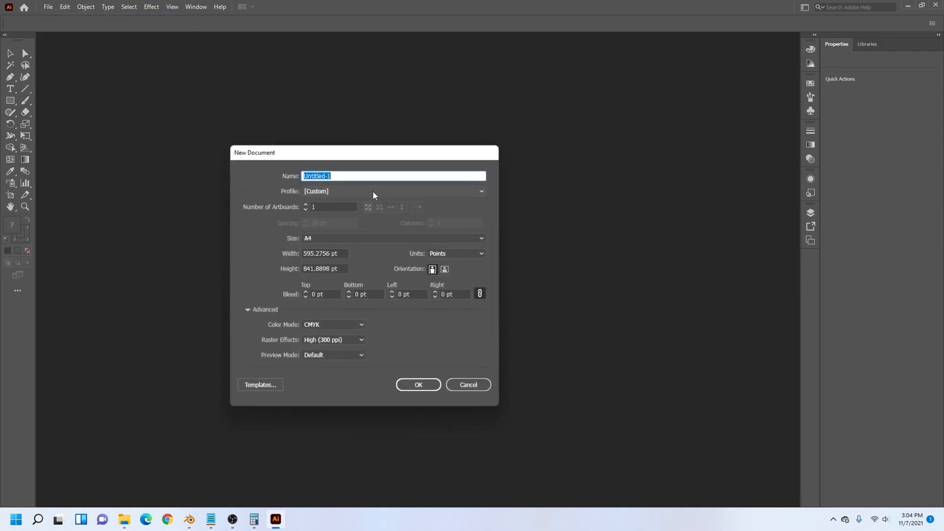
pyautogui.click(447, 253)
pyautogui.click(458, 340)
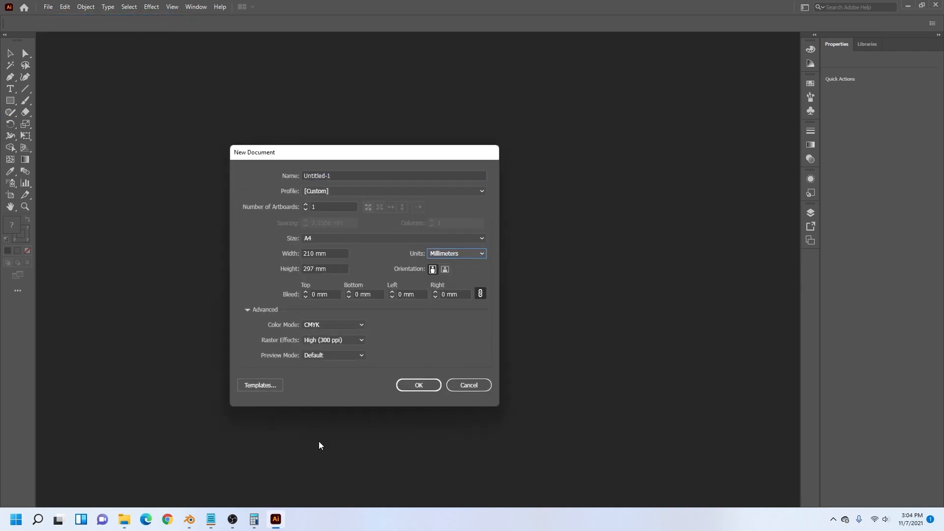
# - Copy the result from Calculator and set the new document's width to 117.75 mm
pyautogui.click(253, 518)
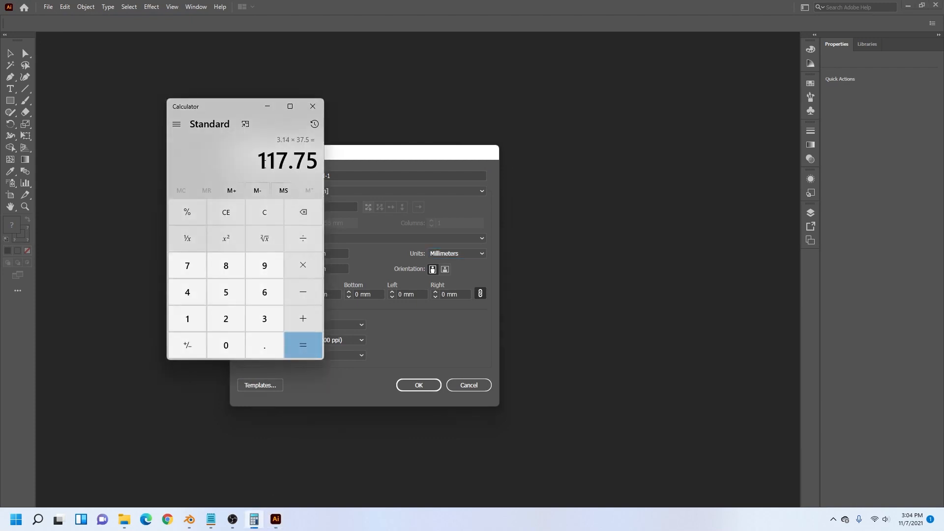
pyautogui.moveTo(261, 161); pyautogui.dragTo(316, 164)
pyautogui.hotkey('ctrl', 'c')
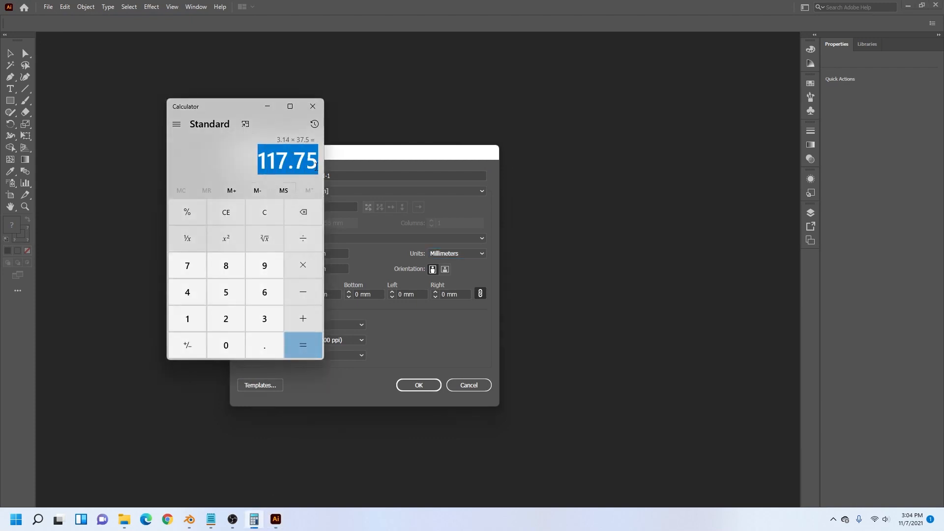
pyautogui.click(376, 262)
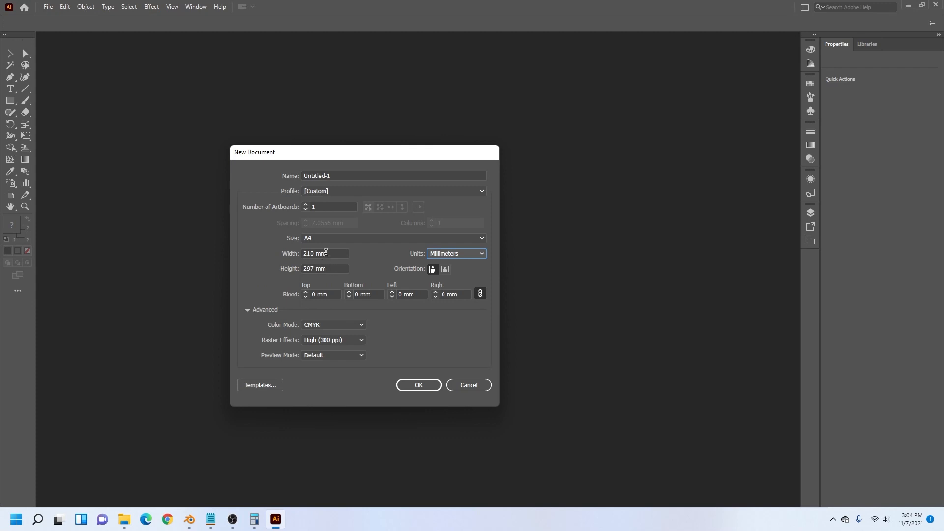
pyautogui.click(326, 253)
pyautogui.moveTo(331, 255); pyautogui.dragTo(267, 255)
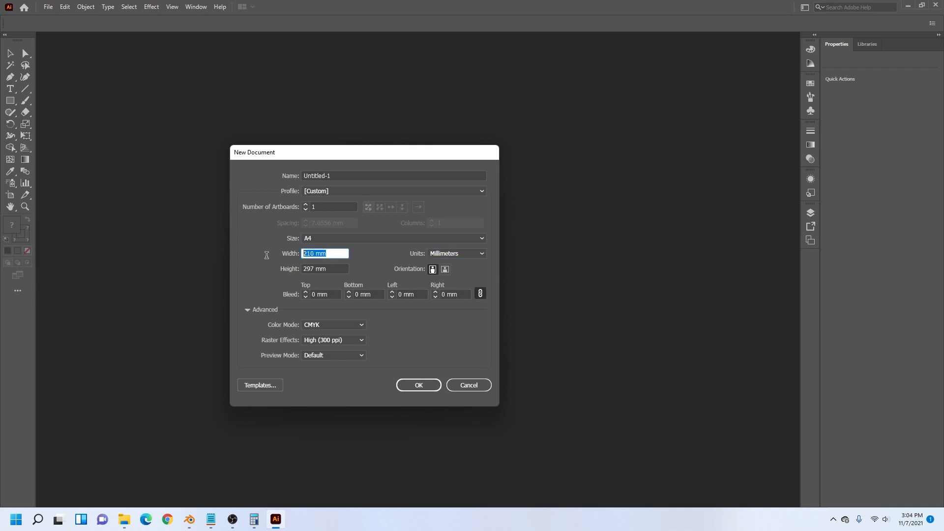
pyautogui.hotkey('ctrl', 'v')
# - Check the label's height in Blender, set the document height to 55 mm and create the document
pyautogui.click(190, 520)
pyautogui.click(276, 519)
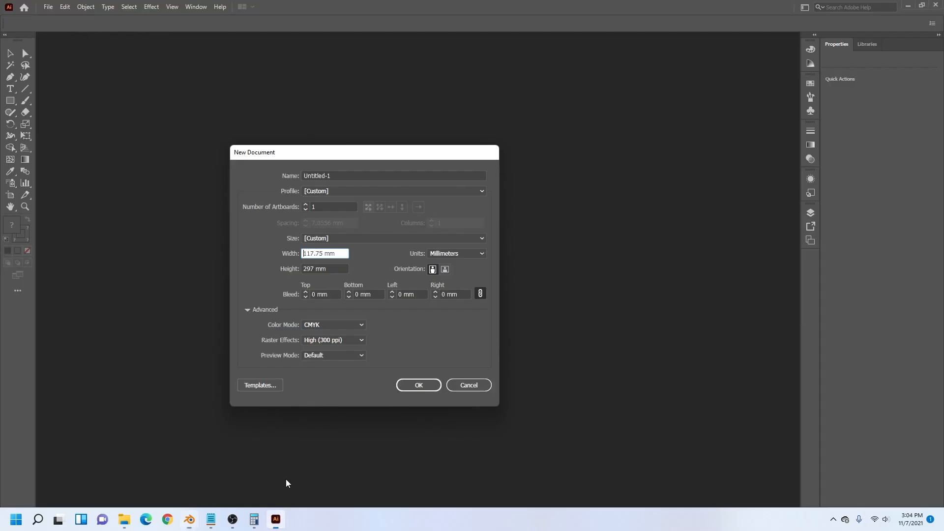
pyautogui.click(329, 269)
pyautogui.write('5')
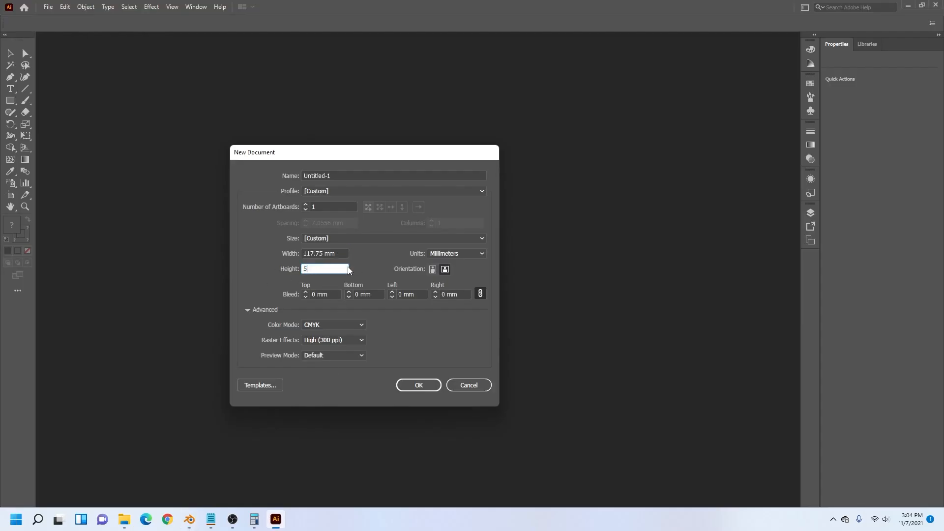
pyautogui.write('5')
pyautogui.click(422, 387)
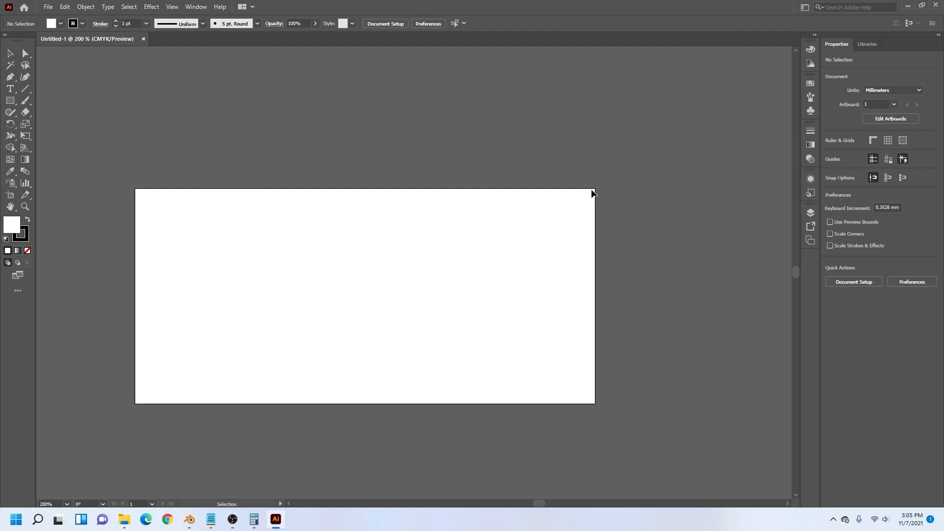
# - Draw a rectangle about 27 mm wide and 55 mm high down the middle of the artboard and remove its stroke
pyautogui.click(10, 100)
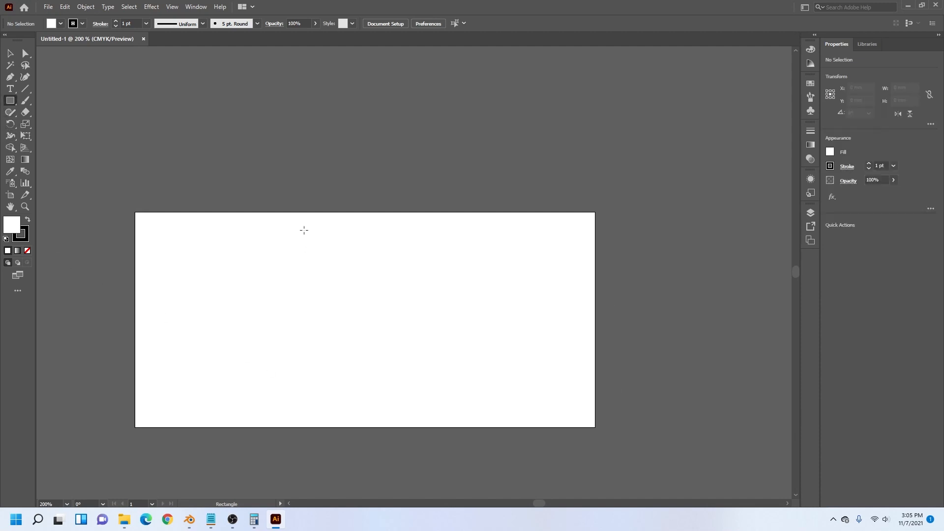
pyautogui.moveTo(311, 212)
pyautogui.mouseDown()
pyautogui.moveTo(406, 372)
pyautogui.moveTo(418, 427)
pyautogui.mouseUp()
pyautogui.click(82, 23)
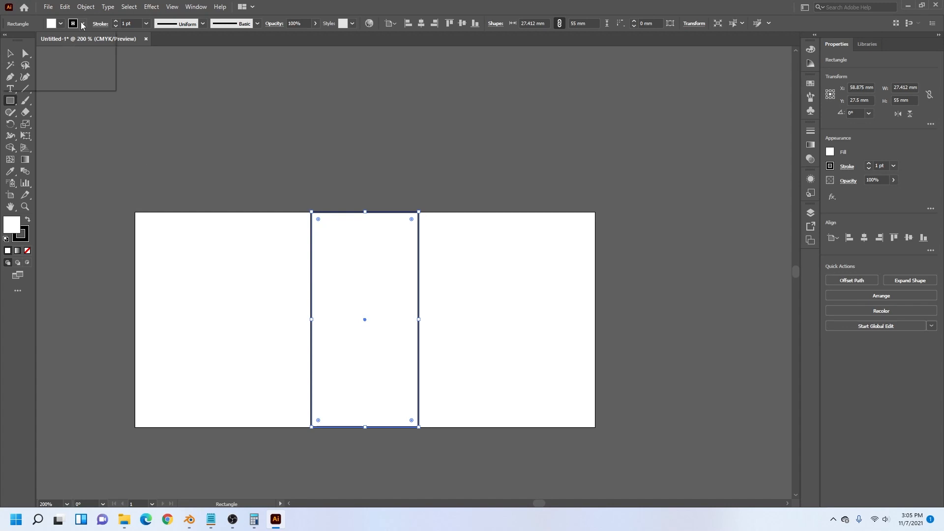
pyautogui.click(8, 42)
pyautogui.click(290, 131)
pyautogui.click(377, 269)
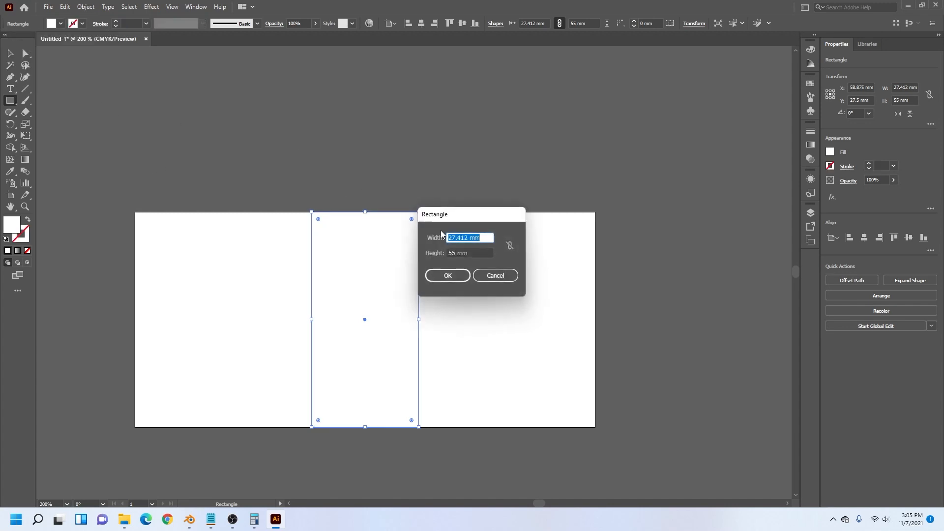
pyautogui.click(482, 276)
# - Fill the rectangle with the lightest grey swatch and widen it to about 32 mm, centred horizontally on the artboard
pyautogui.press('v')
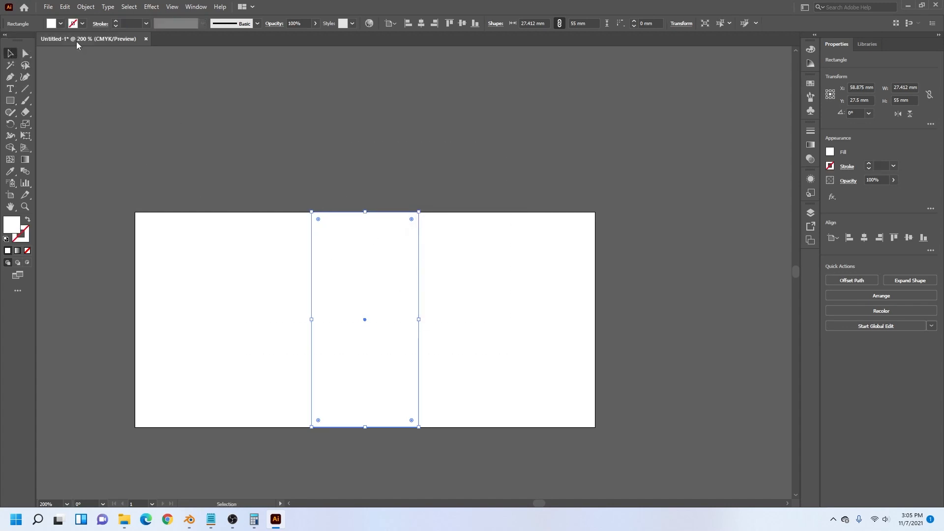
pyautogui.click(61, 23)
pyautogui.click(80, 70)
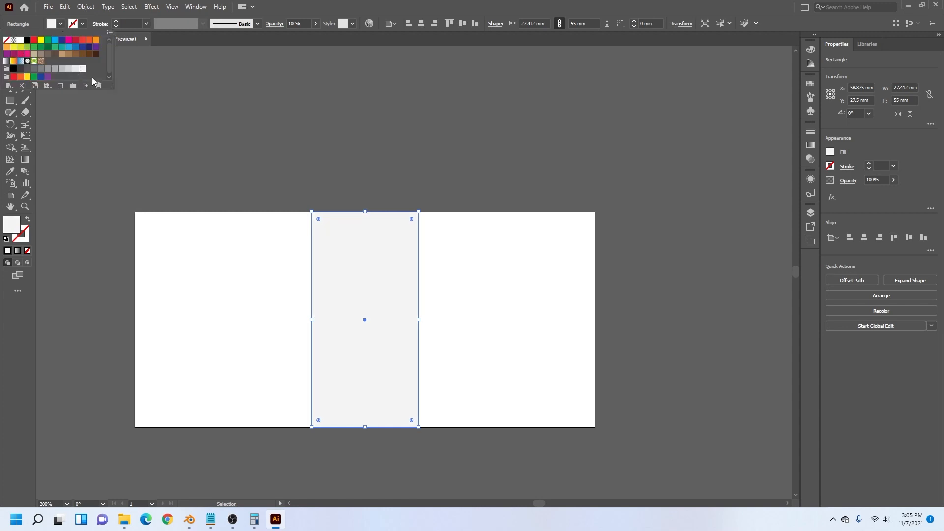
pyautogui.moveTo(416, 319); pyautogui.dragTo(436, 319)
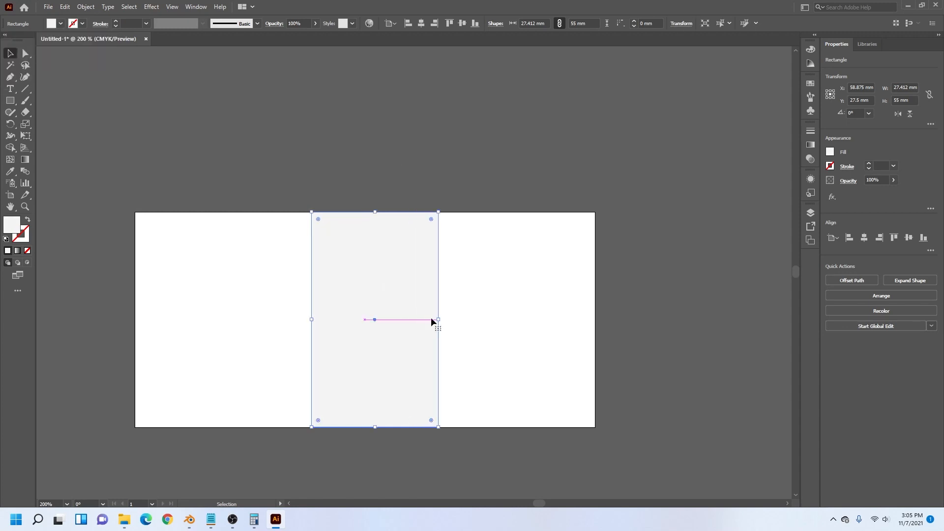
pyautogui.click(421, 23)
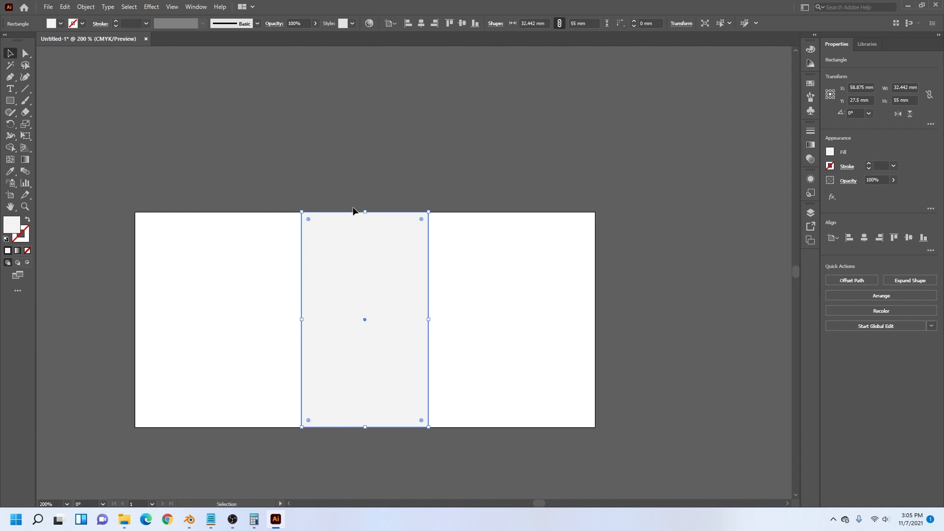
# - Add the text FACE SERUM on two lines above the artboard
pyautogui.press('t')
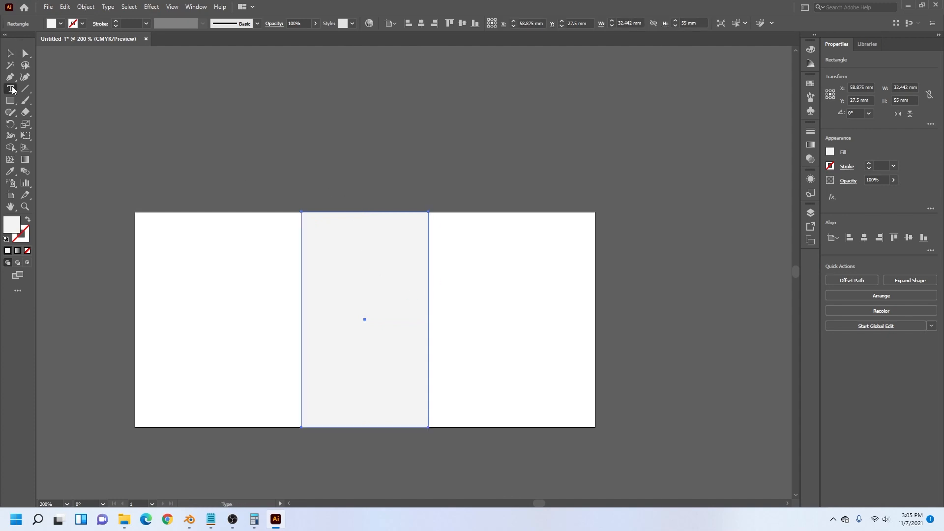
pyautogui.click(351, 174)
pyautogui.write('FACE ')
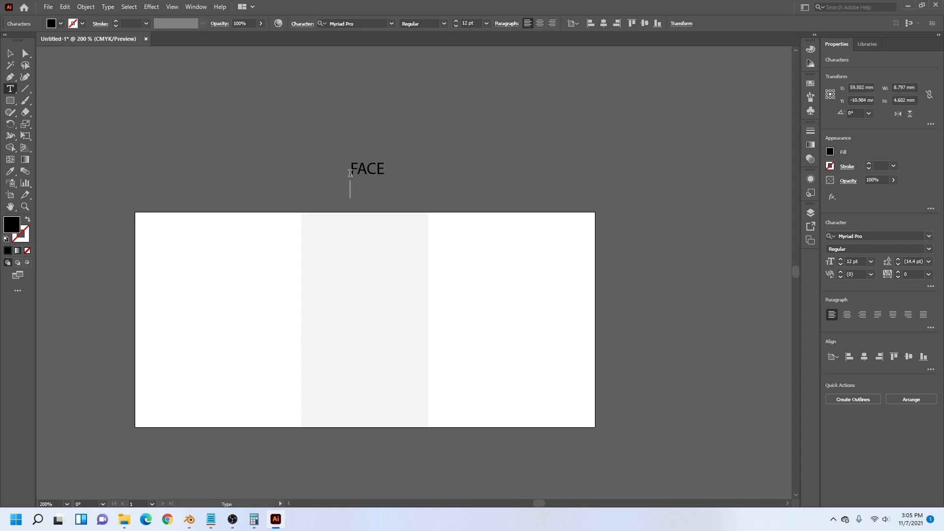
pyautogui.write('SERUM')
# - Set the FACE SERUM text in Bahnschrift SemiBold and move it onto the lower part of the grey rectangle
pyautogui.hotkey('ctrl', 'a')
pyautogui.click(357, 23)
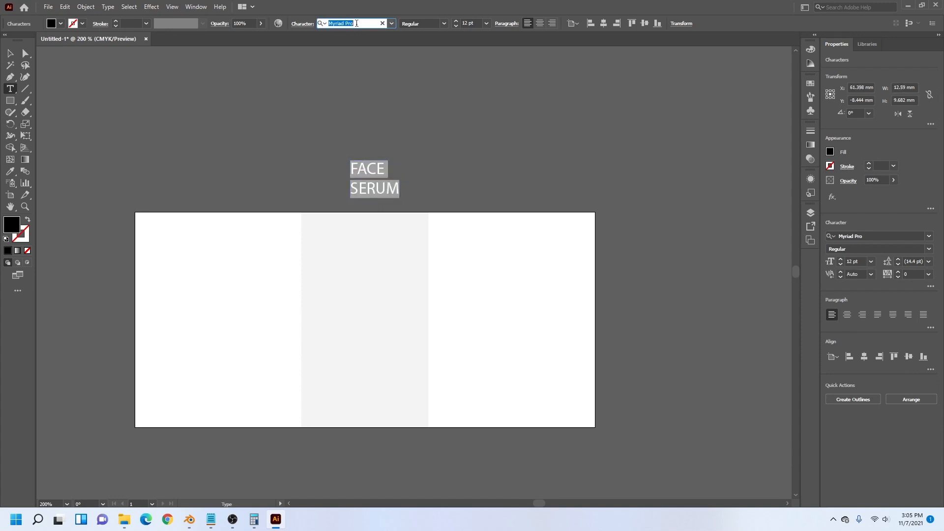
pyautogui.write('ba')
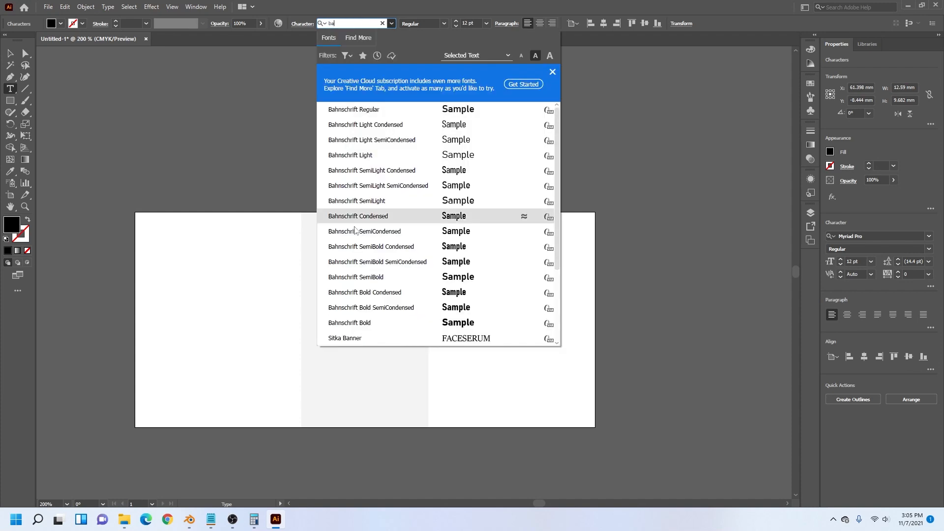
pyautogui.click(376, 277)
pyautogui.press('Escape')
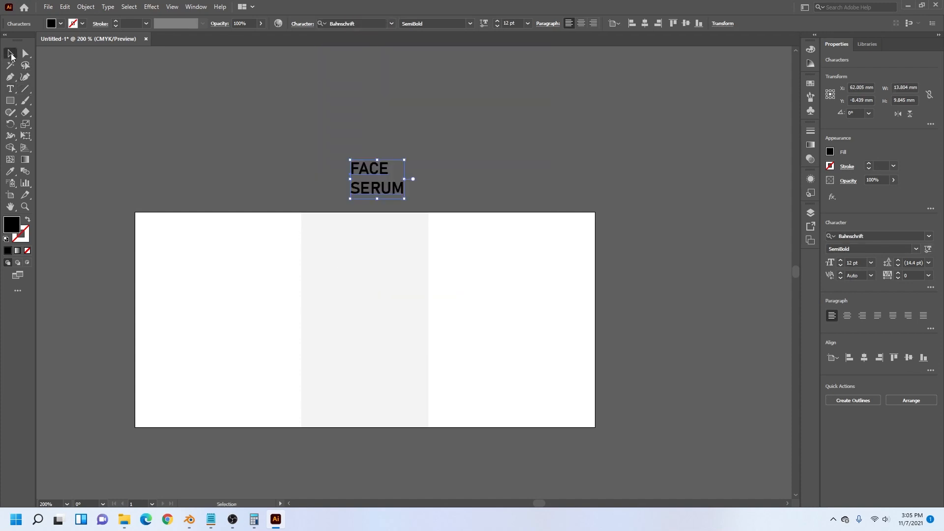
pyautogui.moveTo(383, 195); pyautogui.dragTo(349, 390)
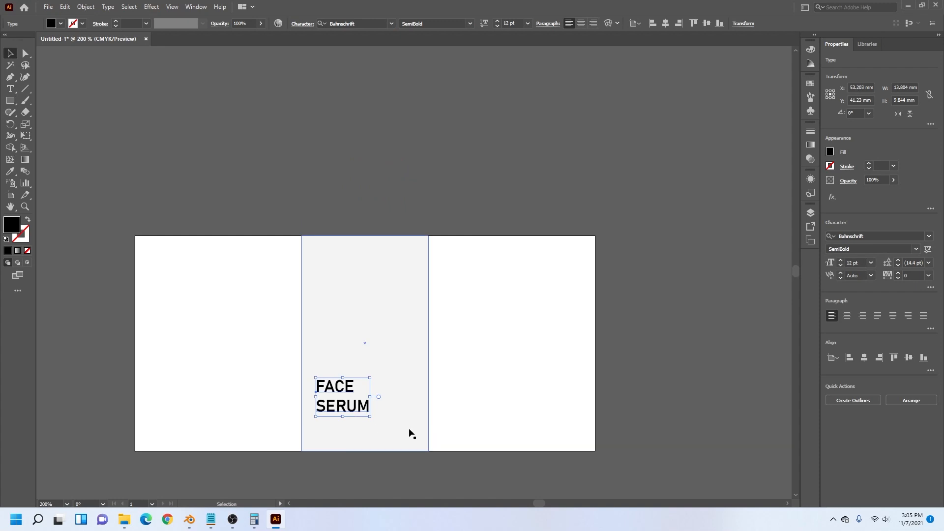
# - Duplicate the FACE SERUM text directly below itself and change the copy's text to 10 ml
pyautogui.keyDown('alt'); pyautogui.scroll(2, 356, 432); pyautogui.keyUp('alt')
pyautogui.moveTo(338, 337); pyautogui.dragTo(338, 405)
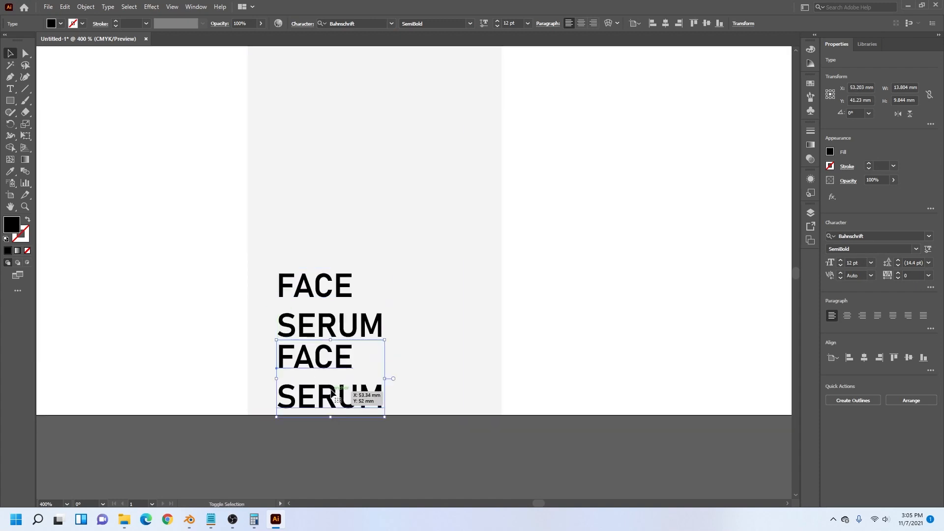
pyautogui.doubleClick(330, 393)
pyautogui.hotkey('ctrl', 'a')
pyautogui.write('10')
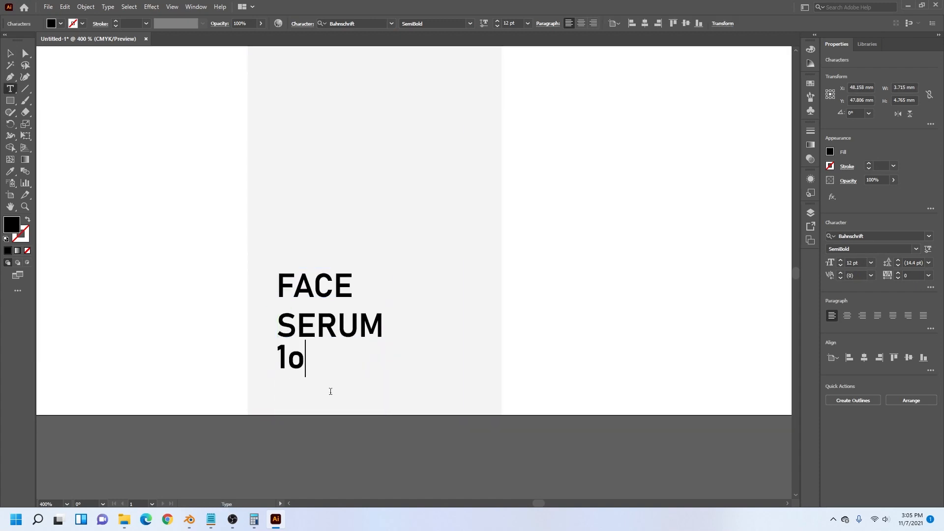
pyautogui.press('BackSpace')
pyautogui.write('0 ml')
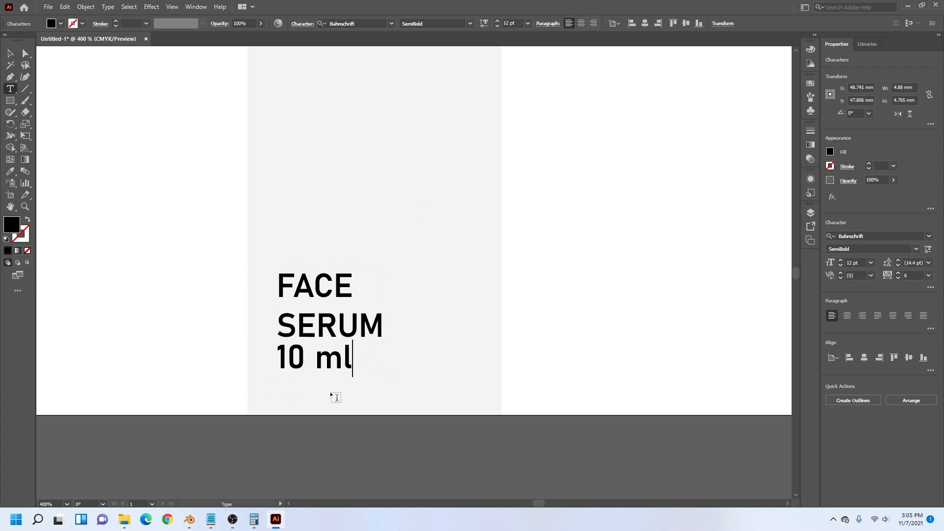
# - Scale the 10 ml text down to about half its size, keeping it lined up with the left edge of FACE SERUM
pyautogui.click(10, 53)
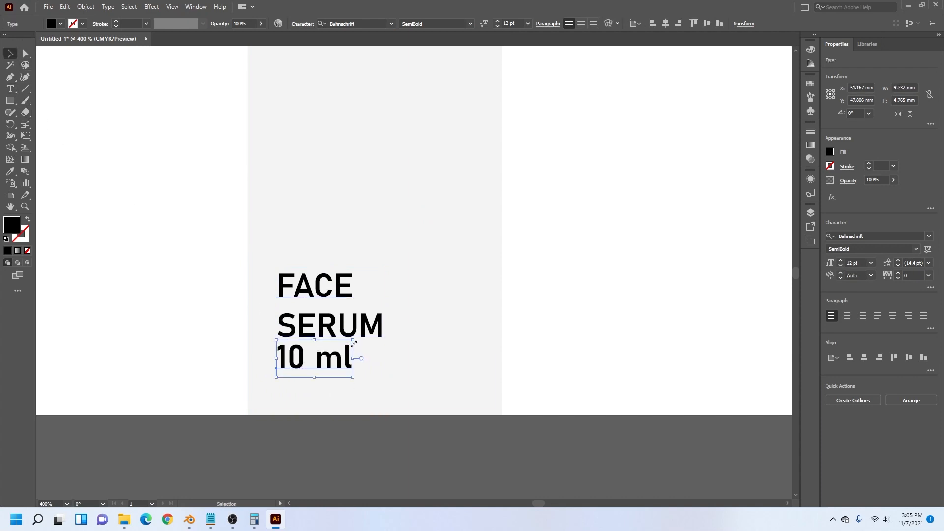
pyautogui.moveTo(354, 344); pyautogui.dragTo(310, 366)
pyautogui.click(282, 455)
# - Change the FACE SERUM text's font style to Bold
pyautogui.click(338, 331)
pyautogui.click(469, 23)
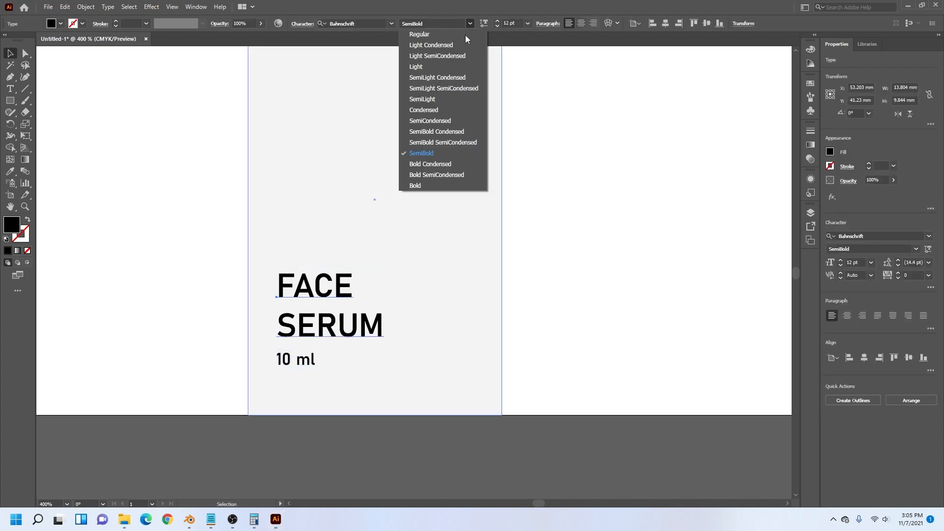
pyautogui.click(419, 186)
pyautogui.click(528, 226)
# - Reduce the line spacing of the FACE SERUM text to 12 pt
pyautogui.click(329, 332)
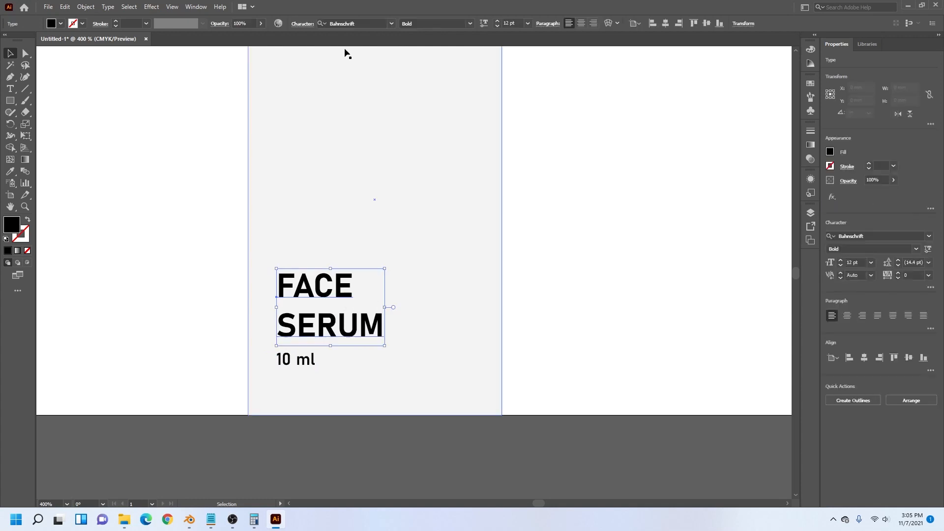
pyautogui.click(303, 24)
pyautogui.click(275, 74)
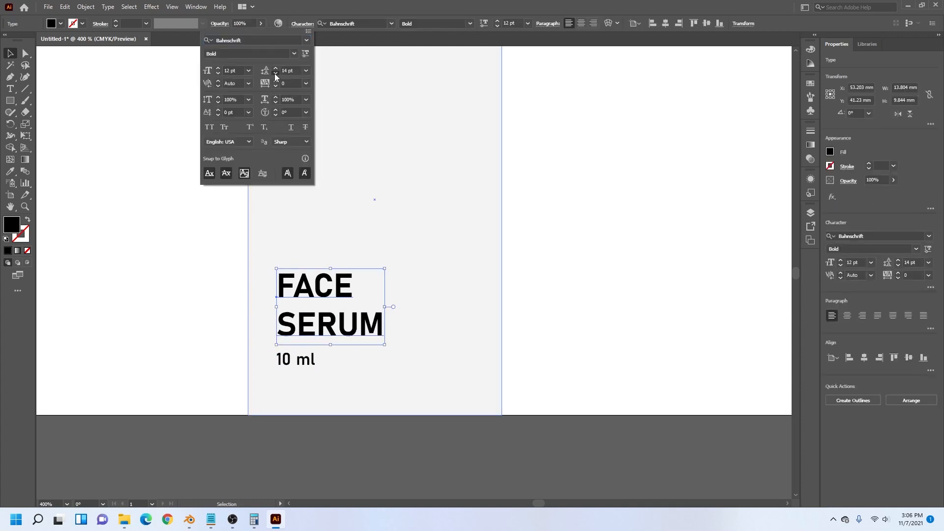
pyautogui.click(275, 74)
pyautogui.click(563, 234)
pyautogui.click(563, 234)
# - Move the 10 ml text up closer beneath FACE SERUM and left-align the two texts
pyautogui.moveTo(306, 361); pyautogui.dragTo(306, 354)
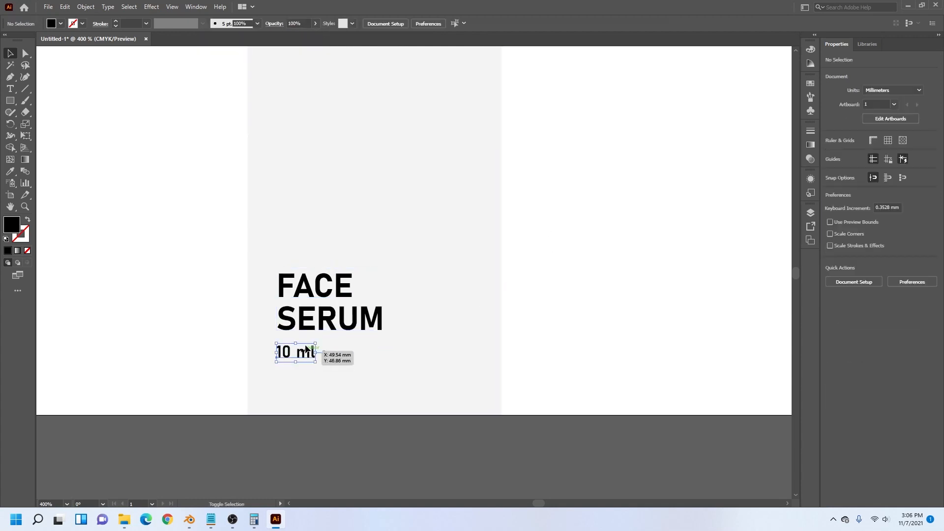
pyautogui.hotkey('ctrl', 'a')
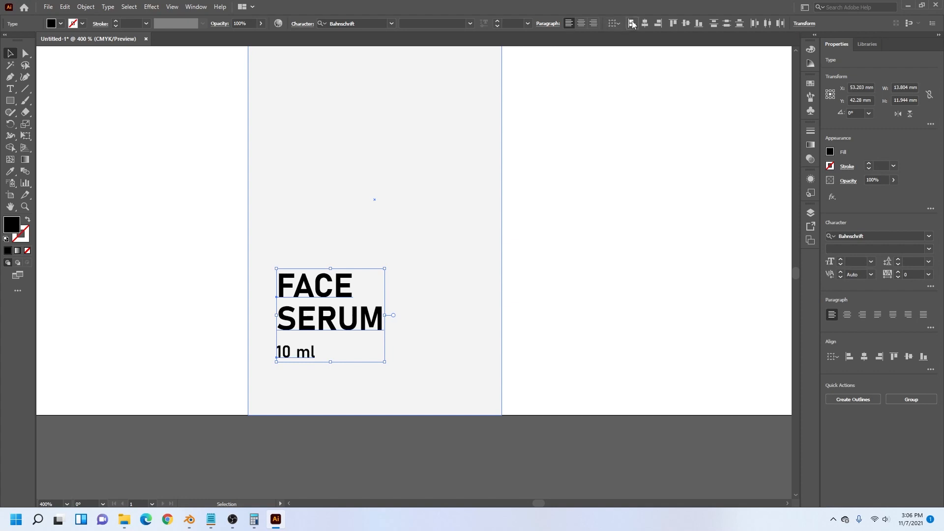
pyautogui.click(548, 233)
# - Duplicate the FACE SERUM text to the upper right of the grey rectangle and convert the copy to outlines
pyautogui.keyDown('alt'); pyautogui.scroll(-2, 300, 307); pyautogui.keyUp('alt')
pyautogui.keyDown('alt'); pyautogui.moveTo(309, 305); pyautogui.dragTo(363, 184); pyautogui.keyUp('alt')
pyautogui.keyDown('alt'); pyautogui.scroll(3, 360, 181); pyautogui.keyUp('alt')
pyautogui.doubleClick(358, 184)
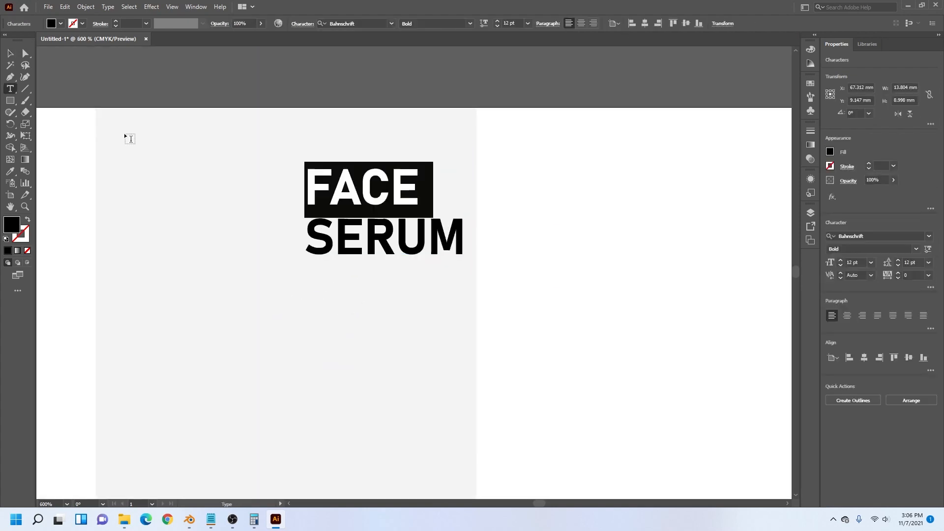
pyautogui.press('Escape')
pyautogui.rightClick(426, 210)
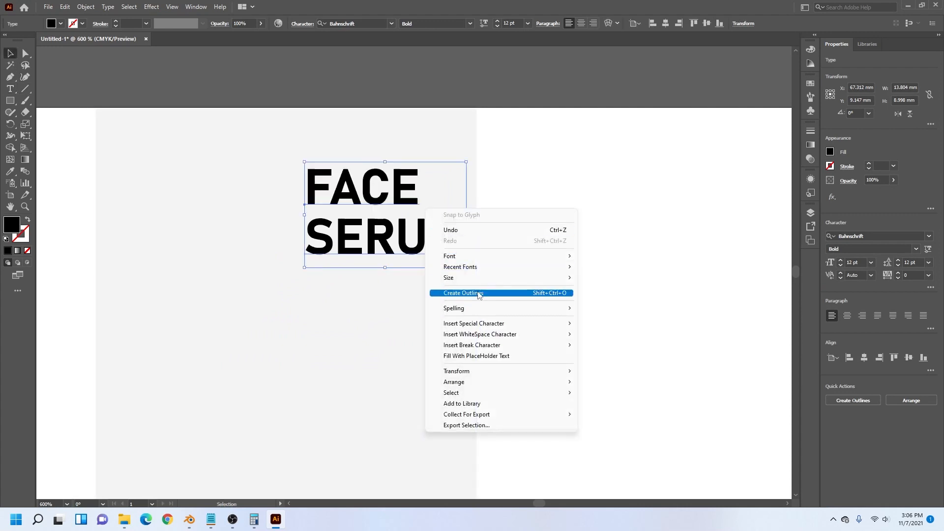
pyautogui.click(464, 293)
# - Cut the letters F and S out of the outlined copy and delete its remaining letters
pyautogui.doubleClick(322, 236)
pyautogui.click(322, 236)
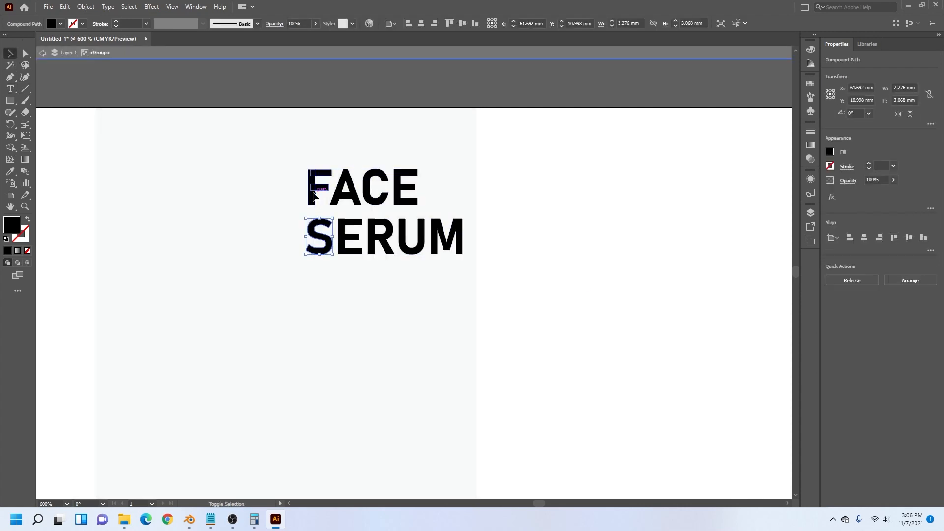
pyautogui.keyDown('shift'); pyautogui.click(320, 205); pyautogui.keyUp('shift')
pyautogui.press('Delete')
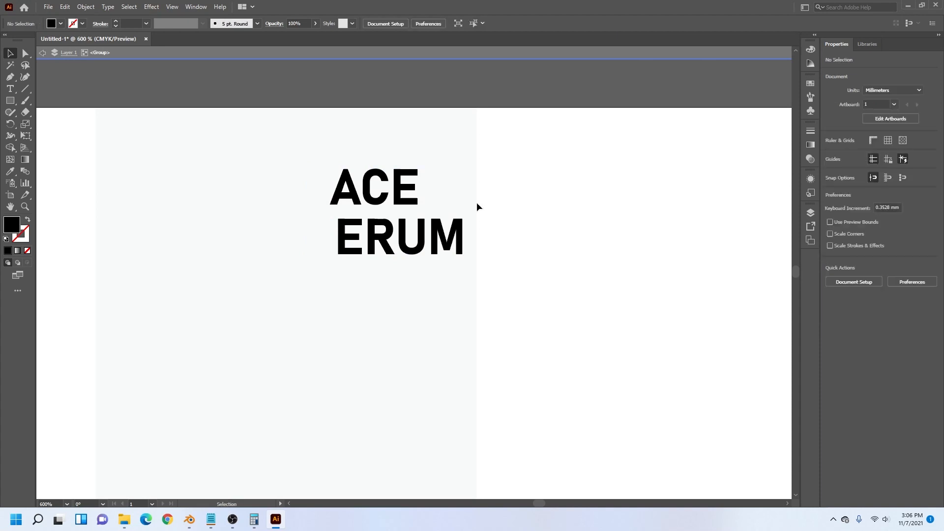
pyautogui.doubleClick(478, 207)
pyautogui.click(409, 241)
pyautogui.click(408, 248)
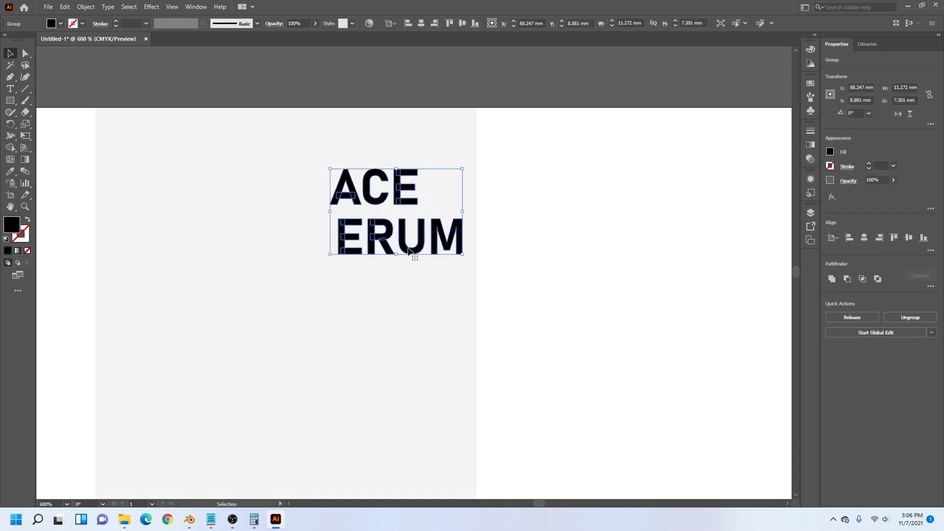
pyautogui.press('Delete')
# - Paste the F and S into the grey rectangle's upper right area and shift the S up diagonally against the F
pyautogui.hotkey('ctrl', 'v')
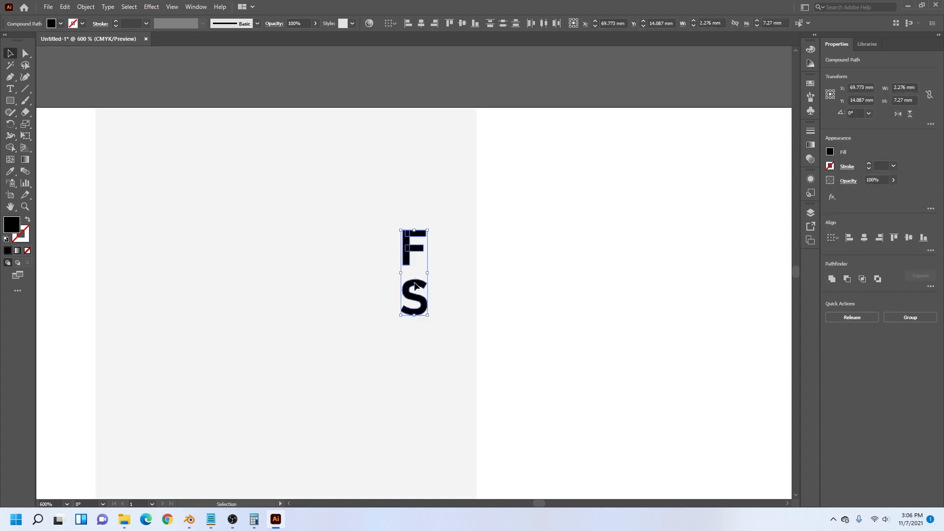
pyautogui.moveTo(414, 283); pyautogui.dragTo(400, 209)
pyautogui.click(575, 224)
pyautogui.keyDown('alt'); pyautogui.scroll(2, 451, 183); pyautogui.keyUp('alt')
pyautogui.moveTo(353, 266); pyautogui.dragTo(375, 222)
# - Group the F and S into a monogram and enlarge it proportionally near the grey rectangle's top-right corner
pyautogui.keyDown('alt'); pyautogui.scroll(-4, 487, 213); pyautogui.keyUp('alt')
pyautogui.scroll(-1, 506, 164)
pyautogui.hotkey('ctrl', 'a')
pyautogui.keyDown('shift'); pyautogui.click(469, 213); pyautogui.keyUp('shift')
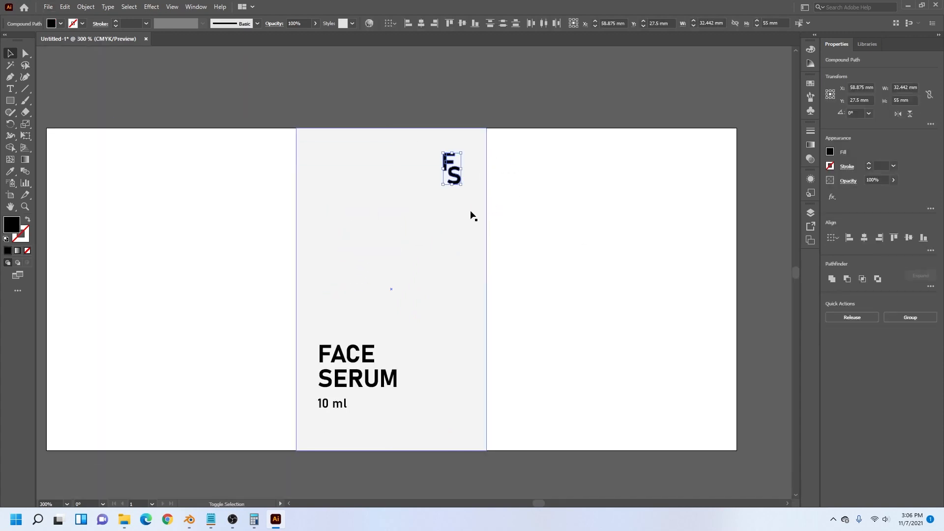
pyautogui.keyDown('alt'); pyautogui.scroll(2, 453, 153); pyautogui.keyUp('alt')
pyautogui.hotkey('ctrl', 'g')
pyautogui.keyDown('shift'); pyautogui.moveTo(469, 185); pyautogui.dragTo(451, 200); pyautogui.keyUp('shift')
pyautogui.click(529, 172)
# - Fill the FS monogram, FACE SERUM and 10 ml texts with a dark brown swatch
pyautogui.keyDown('alt'); pyautogui.scroll(-4, 501, 170); pyautogui.keyUp('alt')
pyautogui.moveTo(556, 161); pyautogui.dragTo(414, 306)
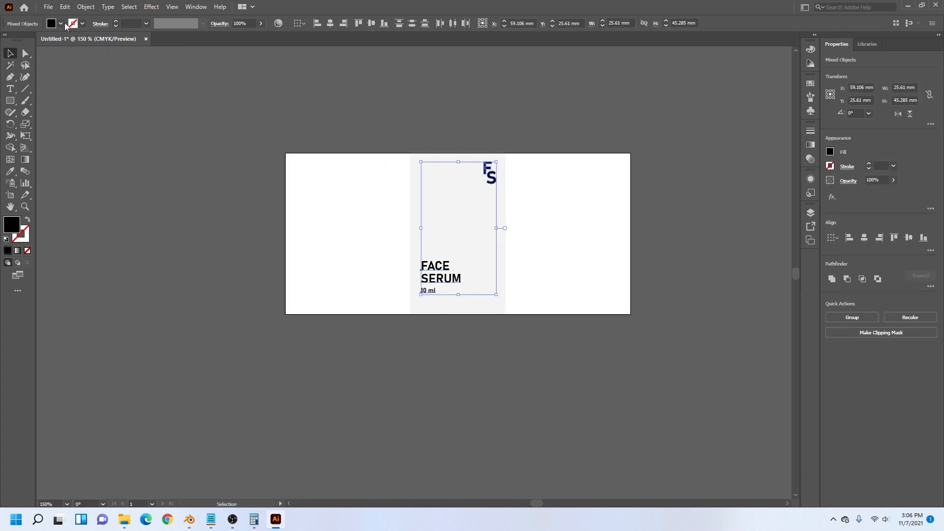
pyautogui.click(82, 23)
pyautogui.click(96, 54)
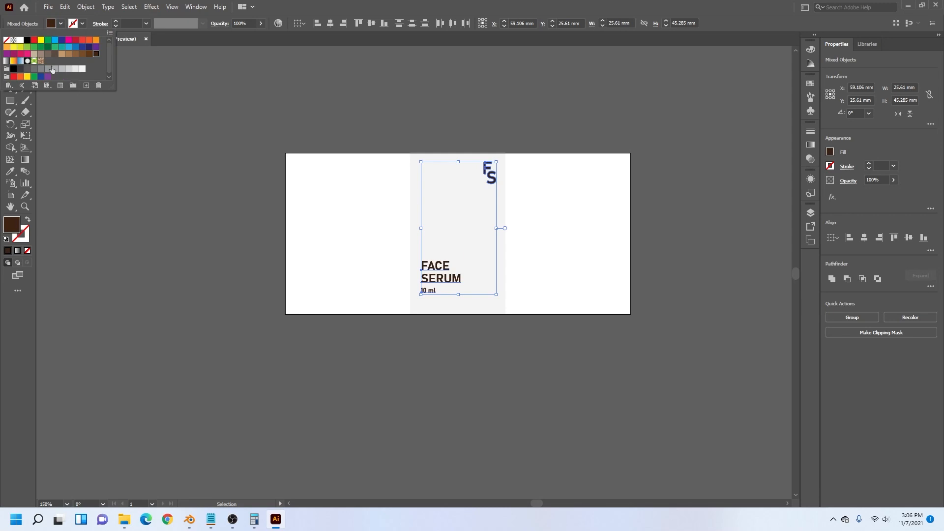
pyautogui.click(89, 55)
pyautogui.click(580, 192)
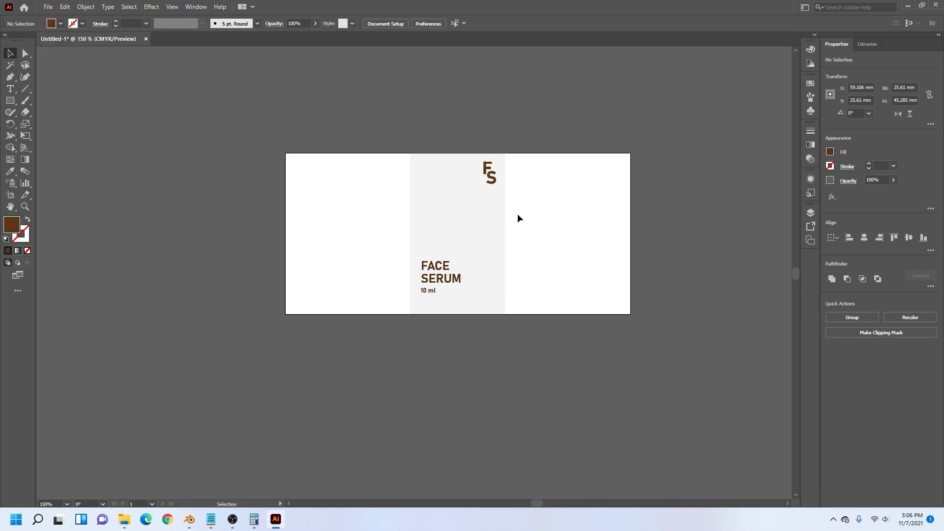
# - Group the monogram with the label texts and centre the group horizontally and vertically on the artboard
pyautogui.keyDown('alt'); pyautogui.scroll(2, 516, 217); pyautogui.keyUp('alt')
pyautogui.scroll(-1, 535, 195)
pyautogui.scroll(-1, 539, 187)
pyautogui.scroll(3, 551, 142)
pyautogui.moveTo(565, 97); pyautogui.dragTo(324, 382)
pyautogui.hotkey('ctrl', 'g')
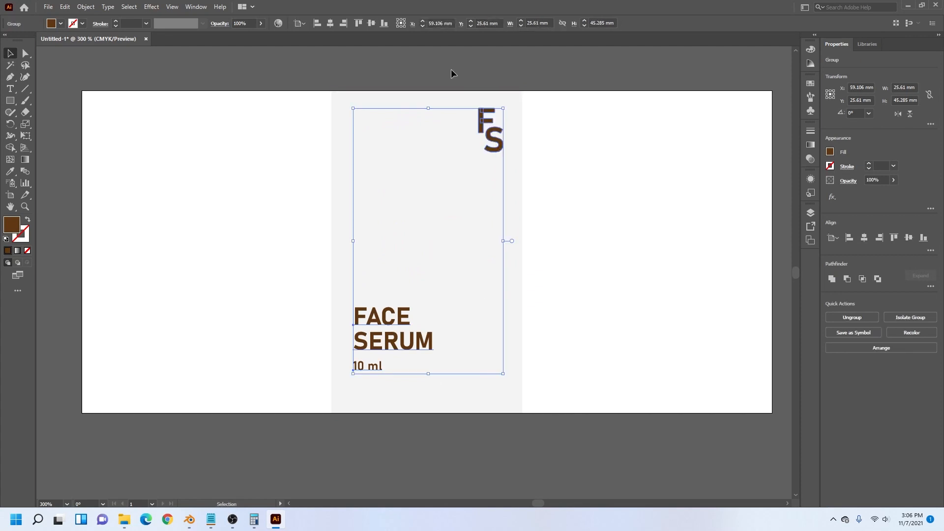
pyautogui.click(330, 23)
pyautogui.moveTo(497, 147); pyautogui.dragTo(497, 148)
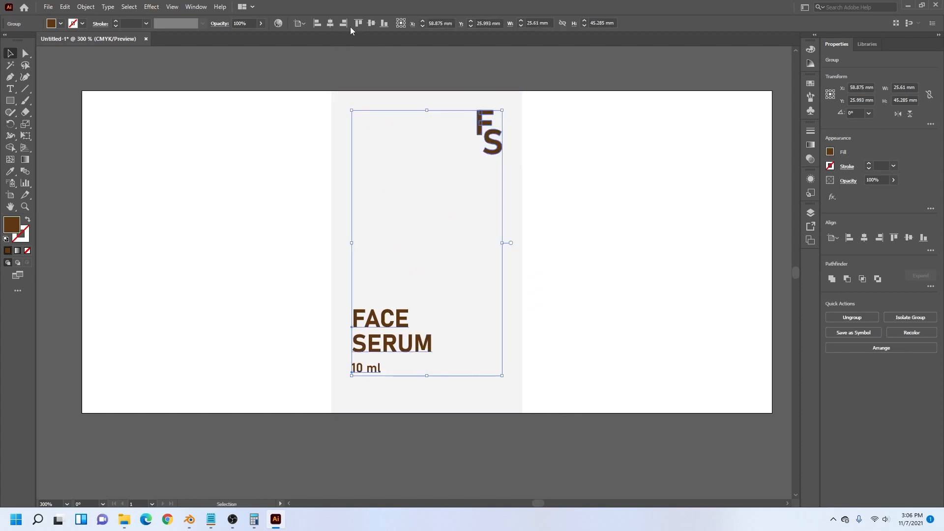
pyautogui.click(371, 23)
pyautogui.click(655, 170)
pyautogui.keyDown('alt'); pyautogui.scroll(-2, 373, 238); pyautogui.keyUp('alt')
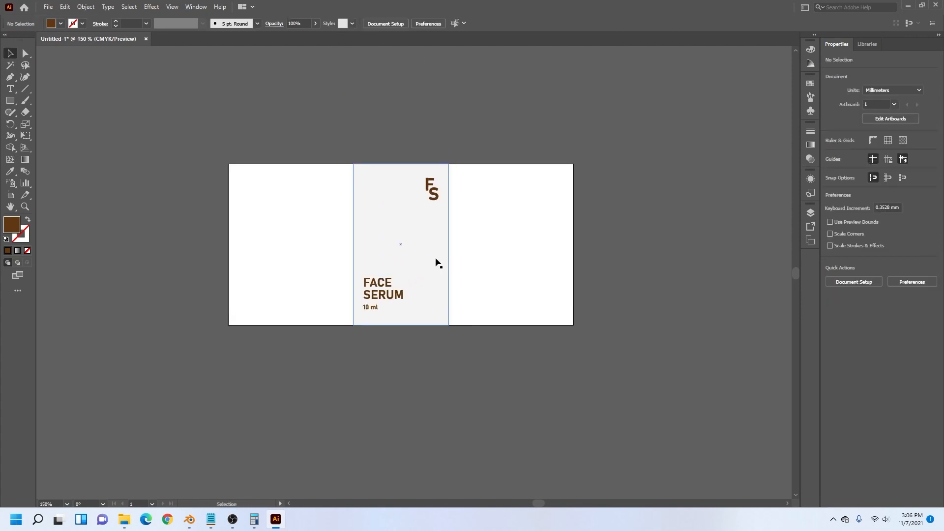
pyautogui.scroll(1, 443, 265)
pyautogui.keyDown('alt'); pyautogui.scroll(1, 458, 270); pyautogui.keyUp('alt')
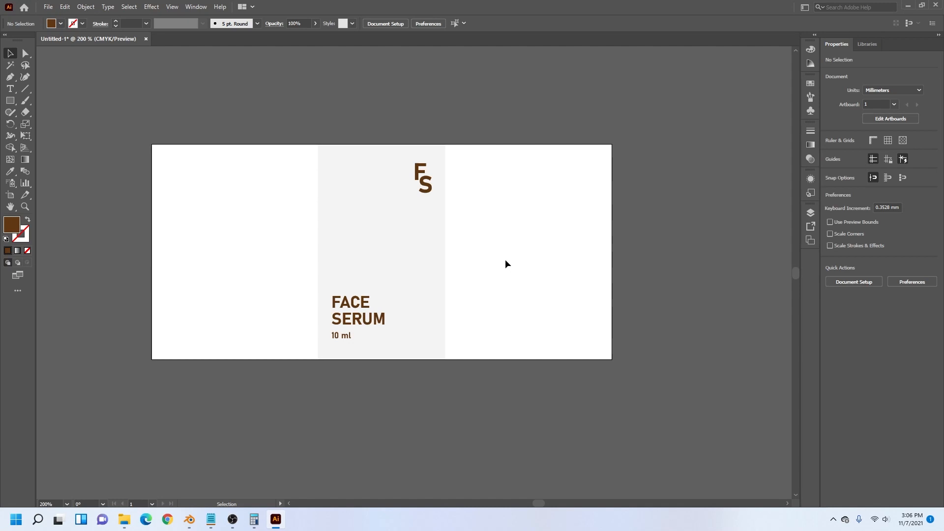
# - Try widening the grey rectangle on both sides to cover the full artboard width, then undo the change
pyautogui.click(431, 271)
pyautogui.moveTo(446, 253); pyautogui.dragTo(612, 253)
pyautogui.moveTo(321, 252); pyautogui.dragTo(152, 253)
pyautogui.hotkey('ctrl', 'z')
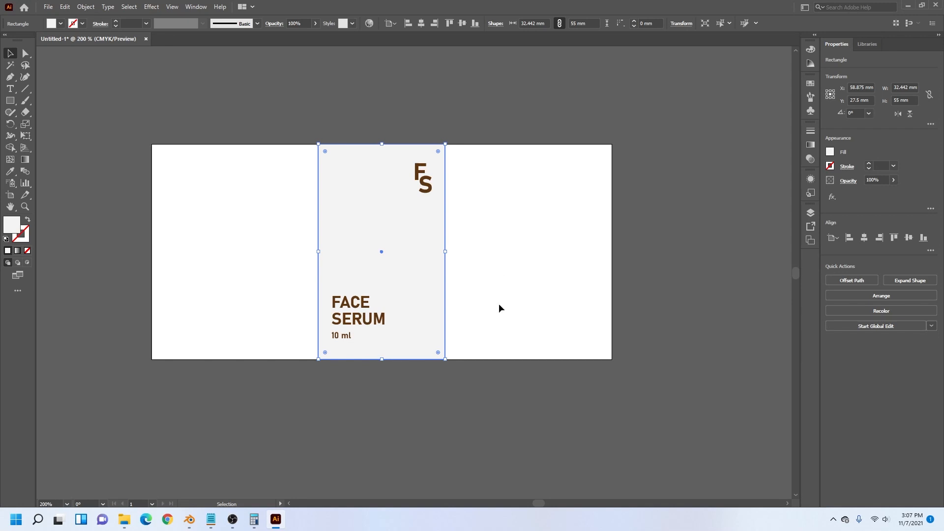
pyautogui.click(480, 392)
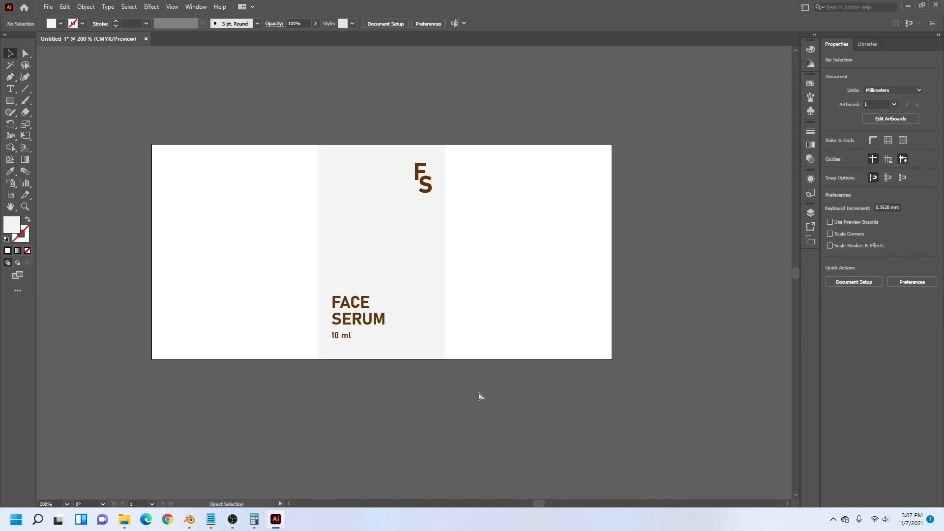
# - Save the document as an Adobe Illustrator file named label tutorial in the label folder
pyautogui.hotkey('ctrl', 's')
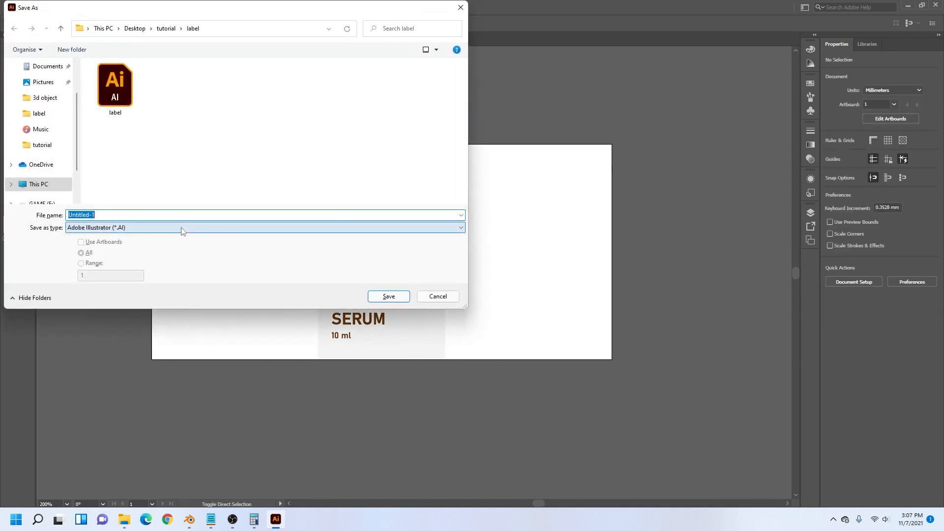
pyautogui.write('label tutorial')
pyautogui.press('Return')
pyautogui.press('Return')
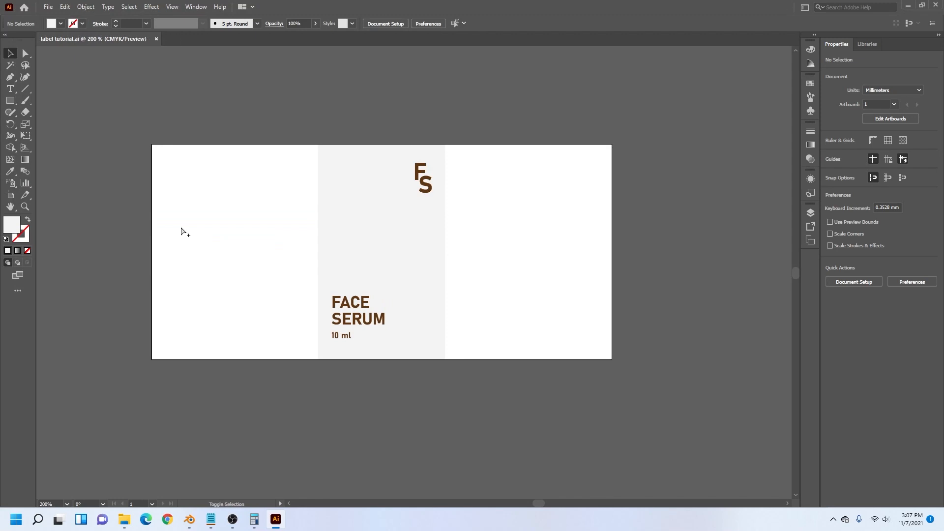
# - Set up a Save for Web export of the label as PNG-24 with a width of 2000 px
pyautogui.hotkey('ctrl', 'alt', 'shift', 's')
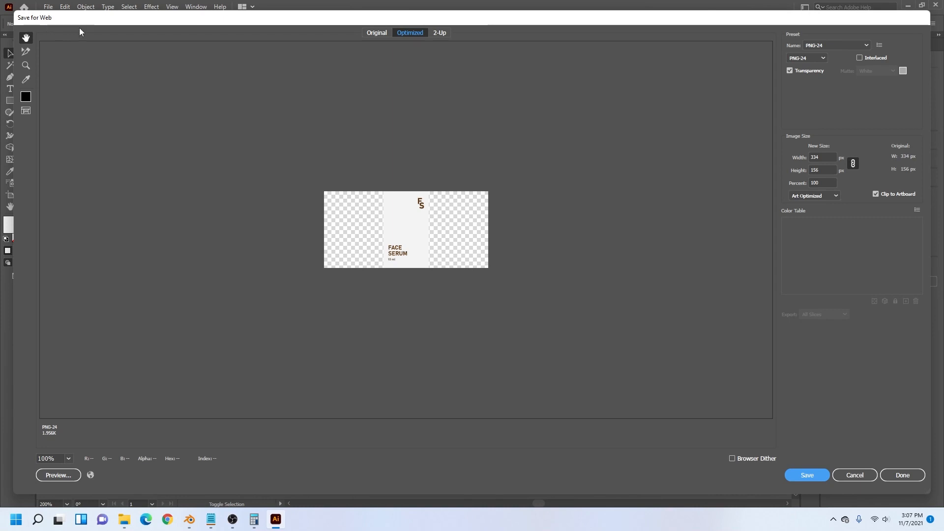
pyautogui.click(819, 157)
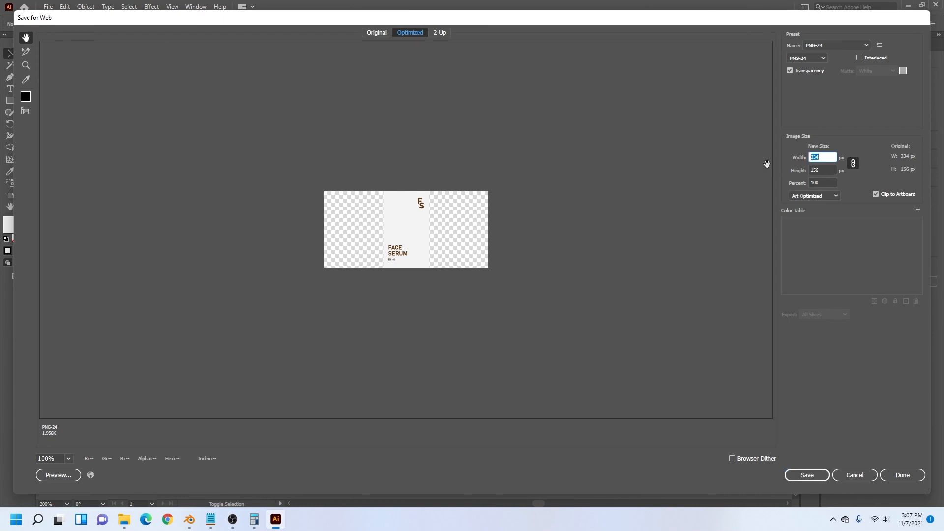
pyautogui.write('2000')
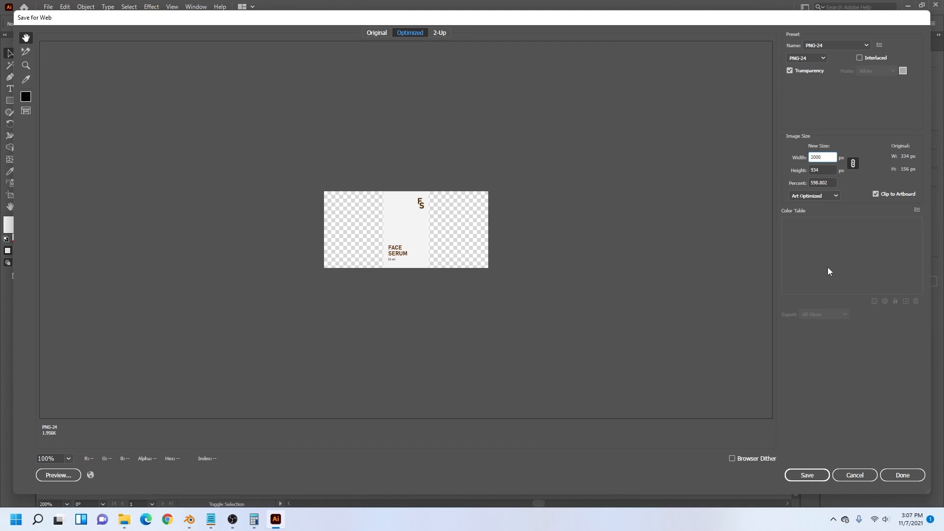
pyautogui.click(818, 58)
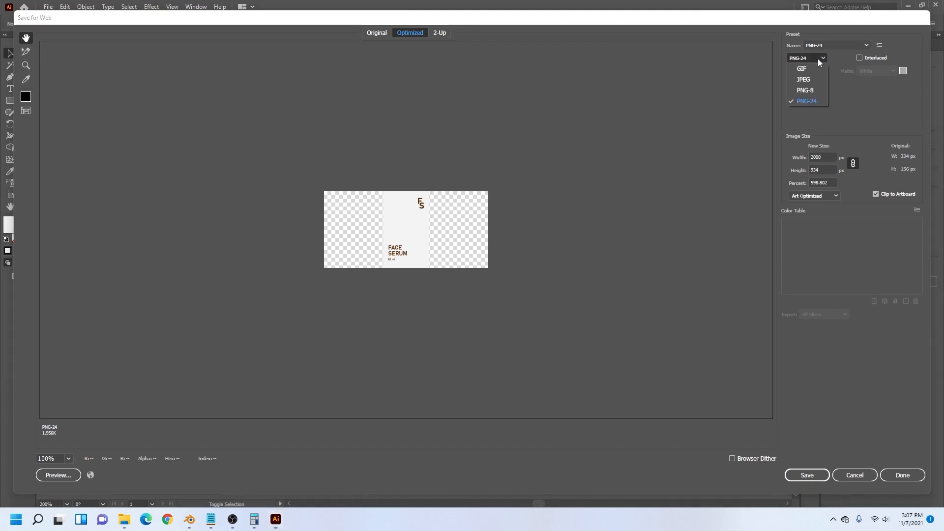
pyautogui.click(810, 96)
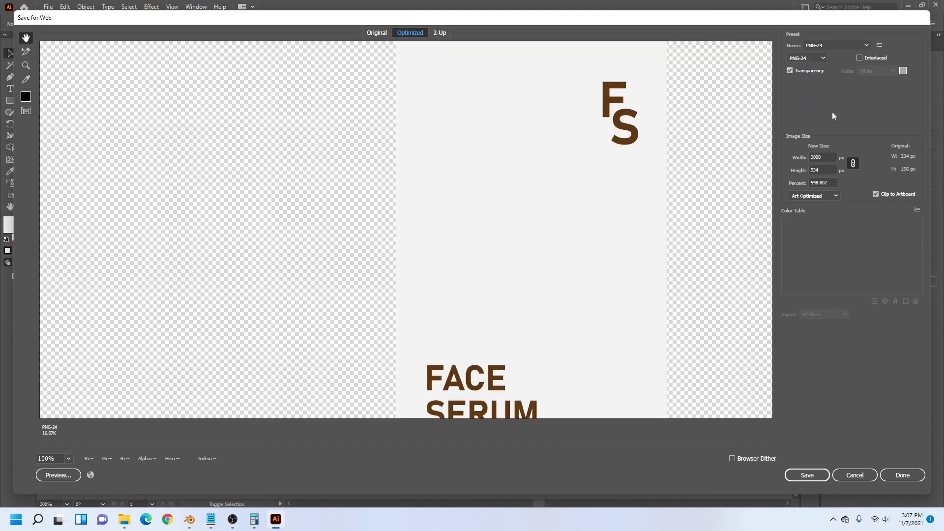
# - Save the exported image in the label folder as label-01, replacing the existing file
pyautogui.click(809, 474)
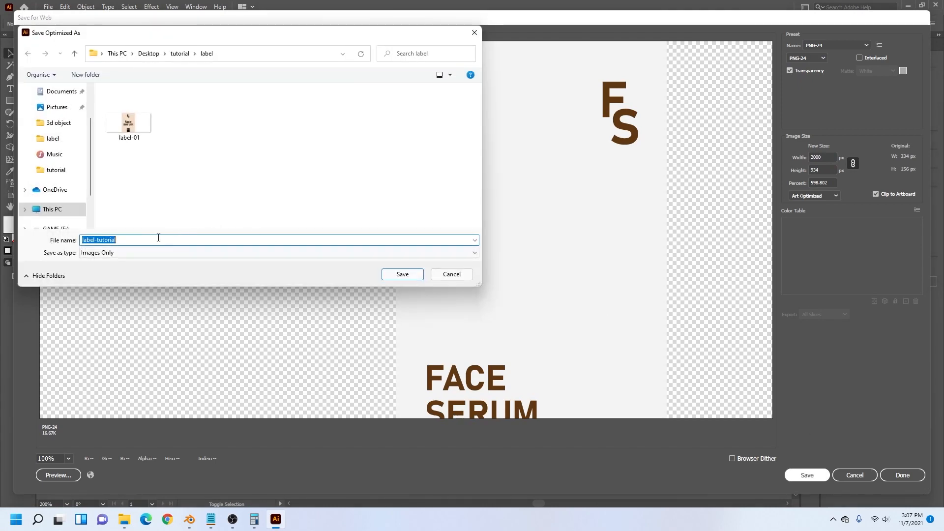
pyautogui.click(129, 123)
pyautogui.click(402, 274)
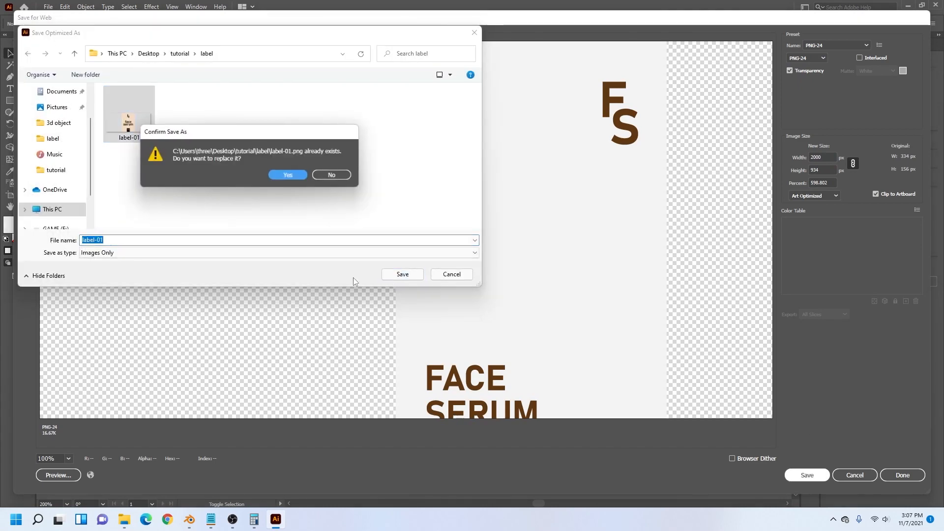
pyautogui.click(287, 175)
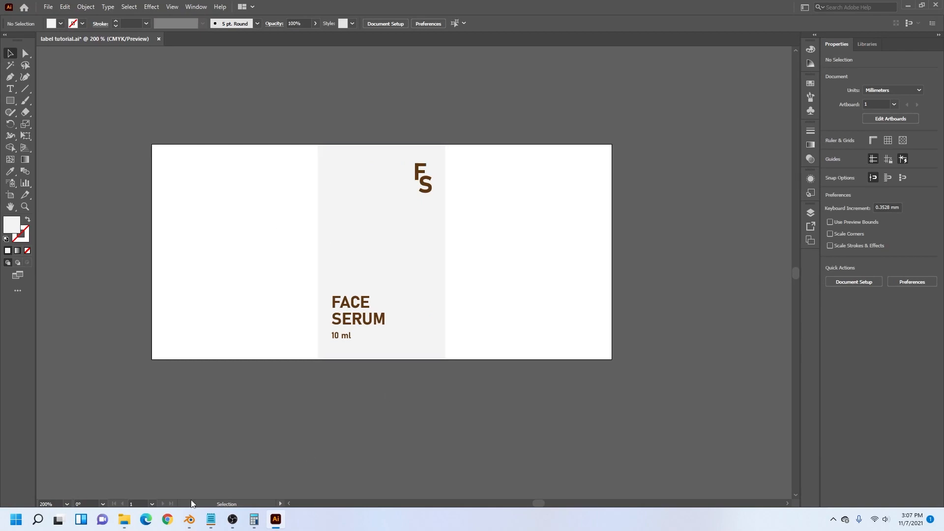
# - Switch to Blender and isolate the bottle's label cylinder in local view with solid shading
pyautogui.click(189, 519)
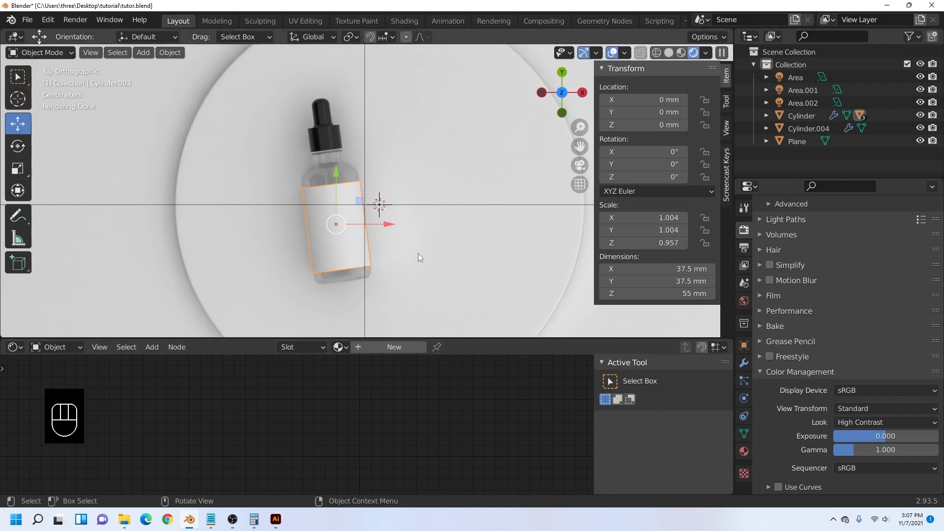
pyautogui.press('KP_Divide')
pyautogui.moveTo(341, 230)
pyautogui.mouseDown(button='middle')
pyautogui.moveTo(390, 209)
pyautogui.moveTo(426, 148)
pyautogui.mouseUp(button='middle')
pyautogui.click(669, 53)
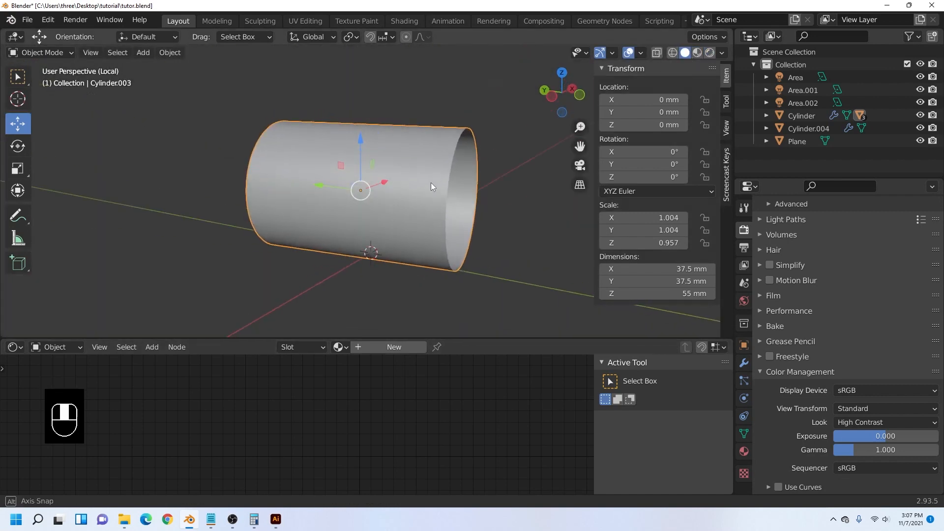
pyautogui.moveTo(432, 186); pyautogui.dragTo(552, 139, button='middle')
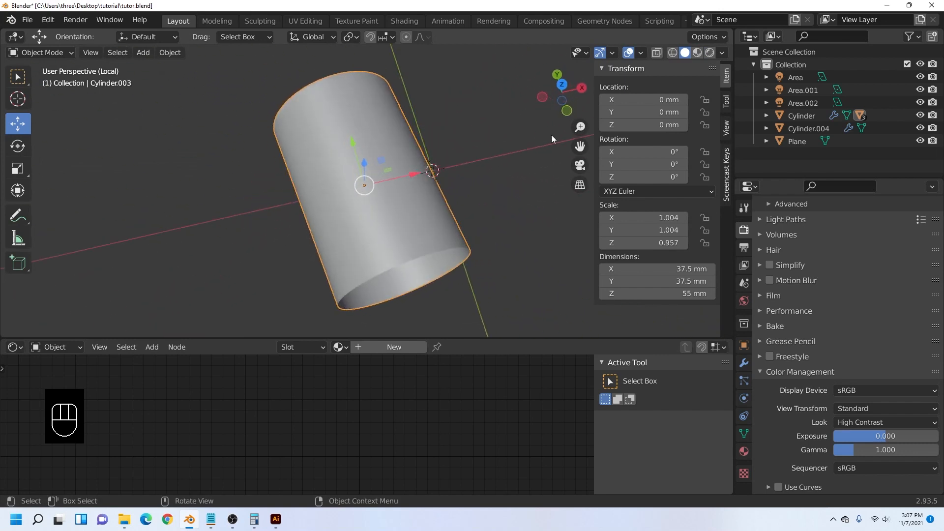
pyautogui.click(562, 85)
pyautogui.moveTo(460, 162); pyautogui.dragTo(375, 195, button='middle')
# - Mark one lengthwise edge of the label cylinder as a seam, and return to the full scene in Object Mode
pyautogui.press('Tab')
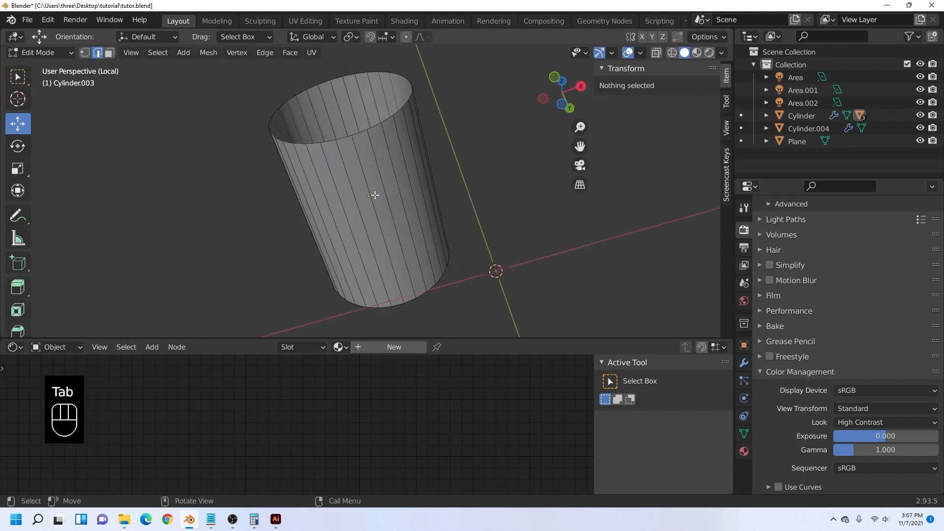
pyautogui.click(366, 196)
pyautogui.moveTo(383, 141); pyautogui.dragTo(350, 216, button='middle')
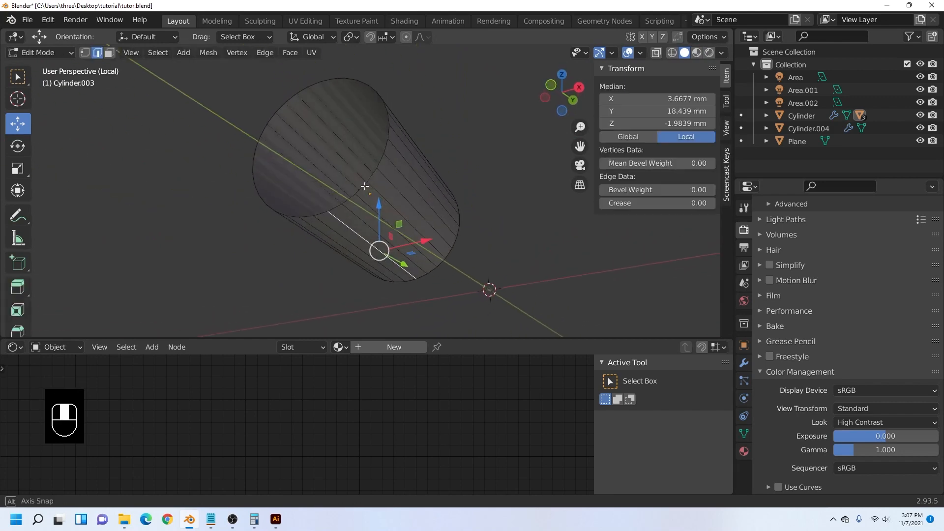
pyautogui.rightClick(346, 222)
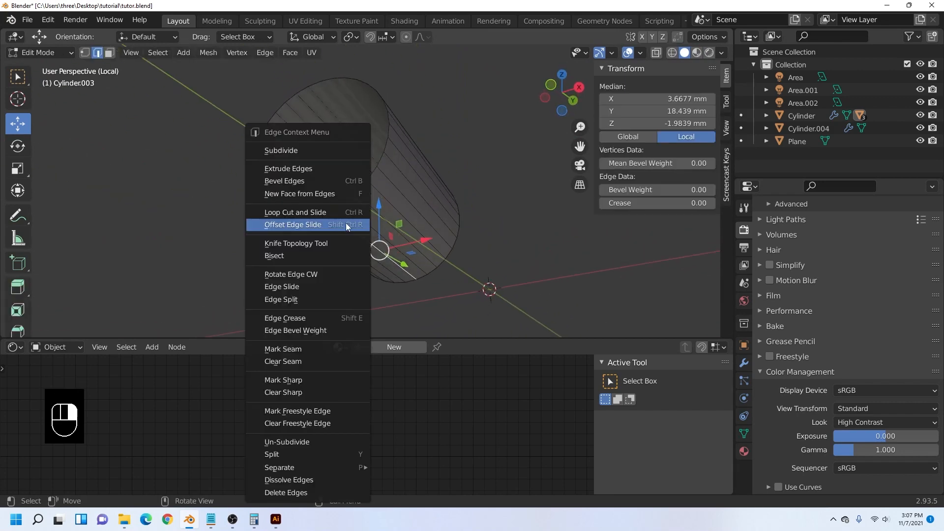
pyautogui.click(305, 349)
pyautogui.moveTo(314, 344); pyautogui.dragTo(434, 279, button='middle')
pyautogui.press('/')
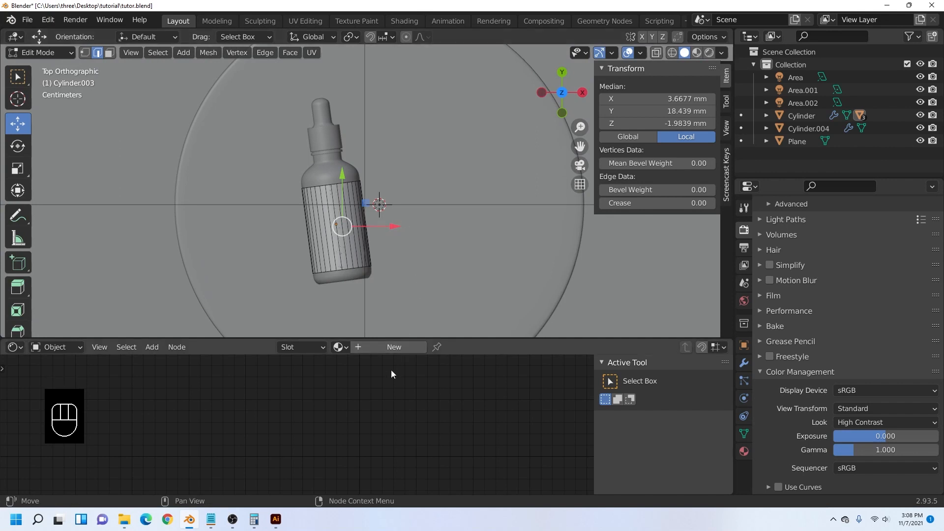
pyautogui.click(40, 52)
pyautogui.click(43, 60)
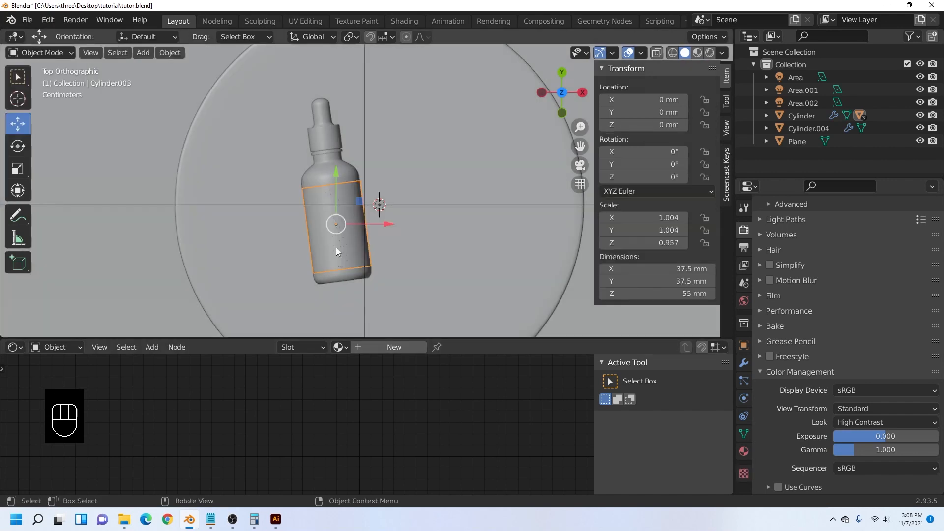
# - Give the label cylinder a new material with Texture Coordinate, Mapping and Image Texture nodes feeding the Base Color
pyautogui.click(387, 346)
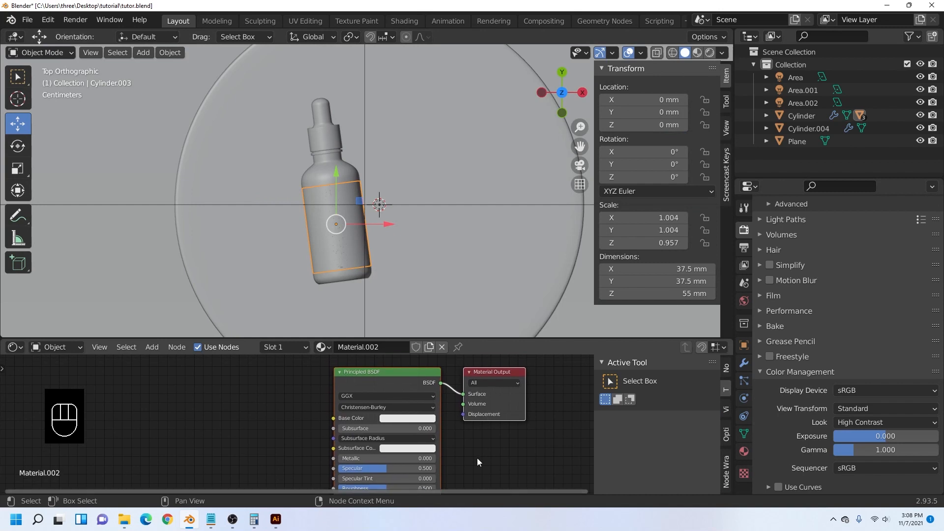
pyautogui.hotkey('ctrl', 't')
pyautogui.scroll(-5, 286, 401)
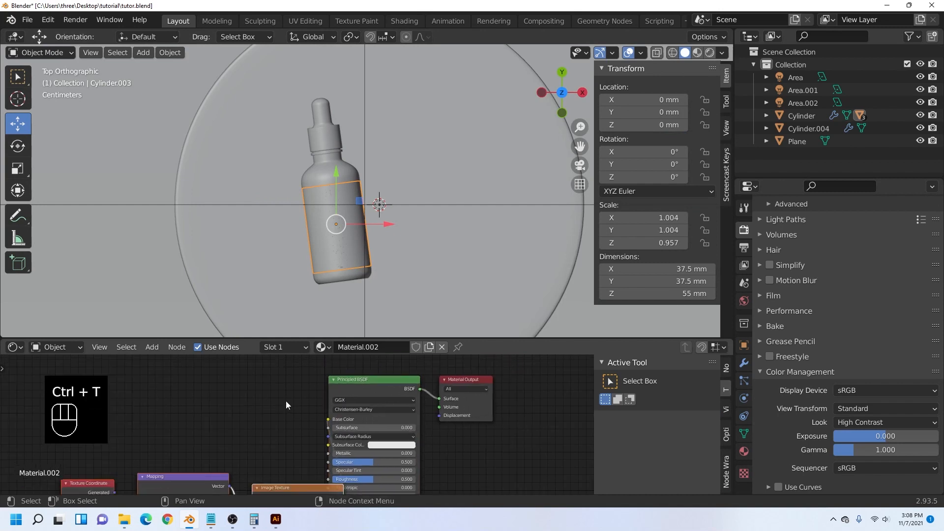
pyautogui.moveTo(270, 402); pyautogui.dragTo(314, 356, button='middle')
pyautogui.moveTo(150, 390); pyautogui.dragTo(298, 390)
pyautogui.scroll(1, 320, 394)
pyautogui.moveTo(416, 340); pyautogui.dragTo(345, 268)
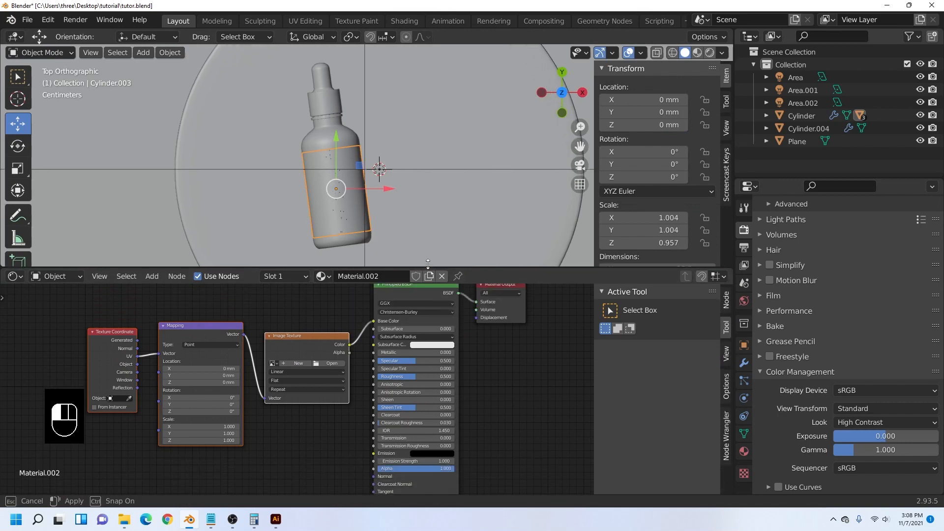
pyautogui.scroll(2, 315, 335)
# - Load label-01.png from the label folder into the Image Texture node
pyautogui.click(348, 355)
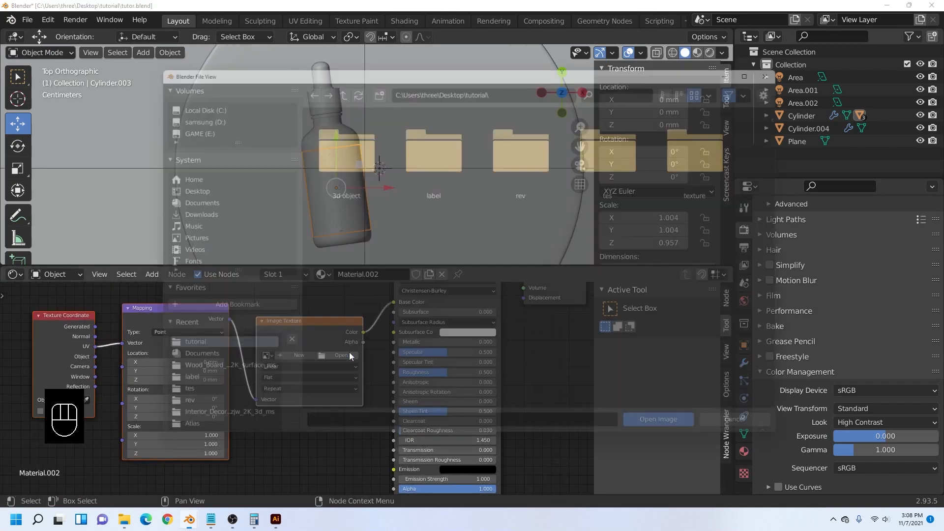
pyautogui.doubleClick(433, 163)
pyautogui.click(343, 156)
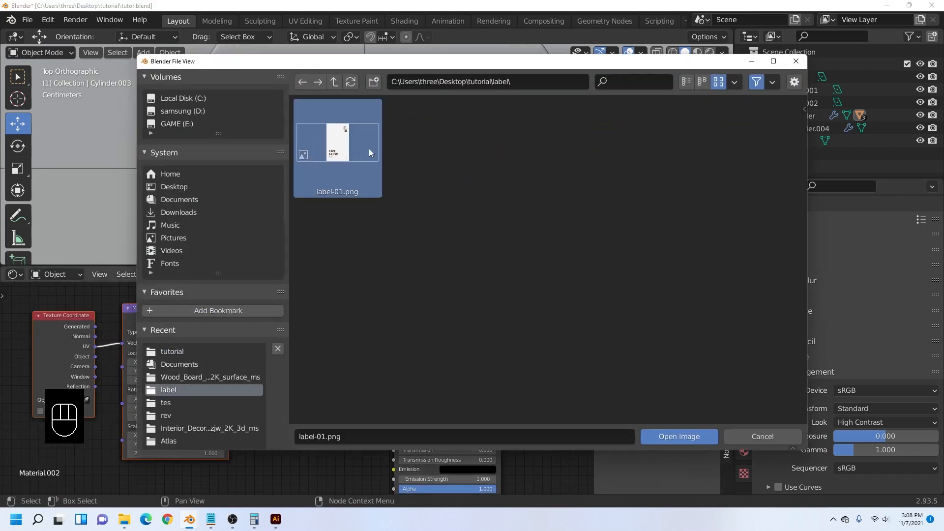
pyautogui.click(677, 436)
# - Check how the label texture sits on the bottle in material preview and rendered shading
pyautogui.click(697, 52)
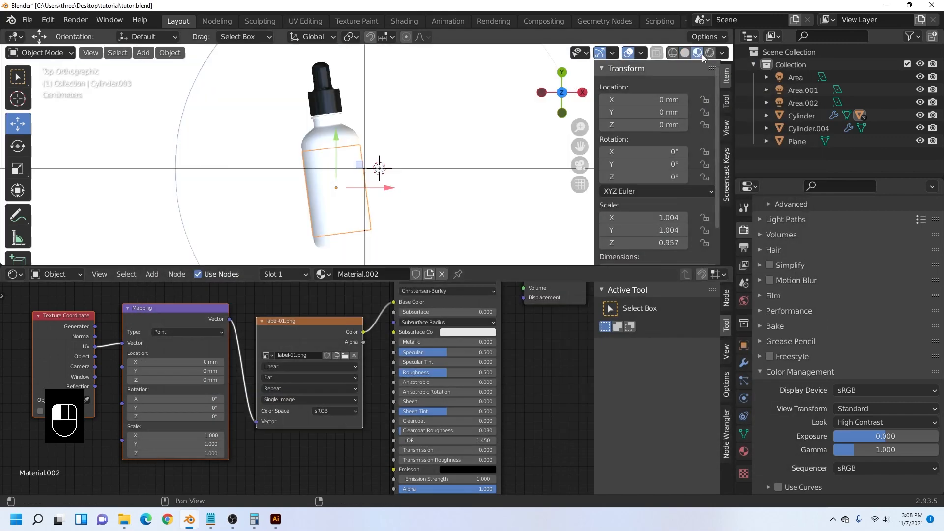
pyautogui.click(710, 52)
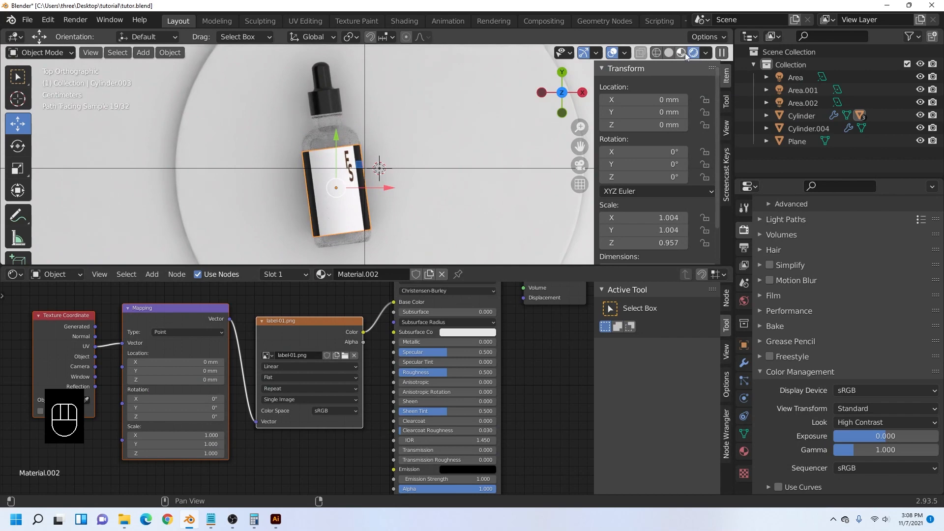
pyautogui.click(683, 54)
pyautogui.click(710, 53)
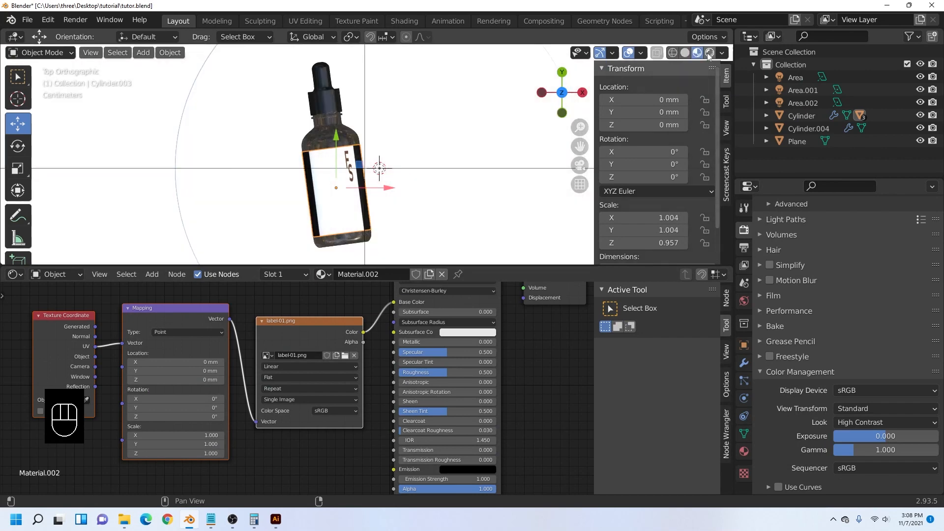
pyautogui.scroll(2, 350, 183)
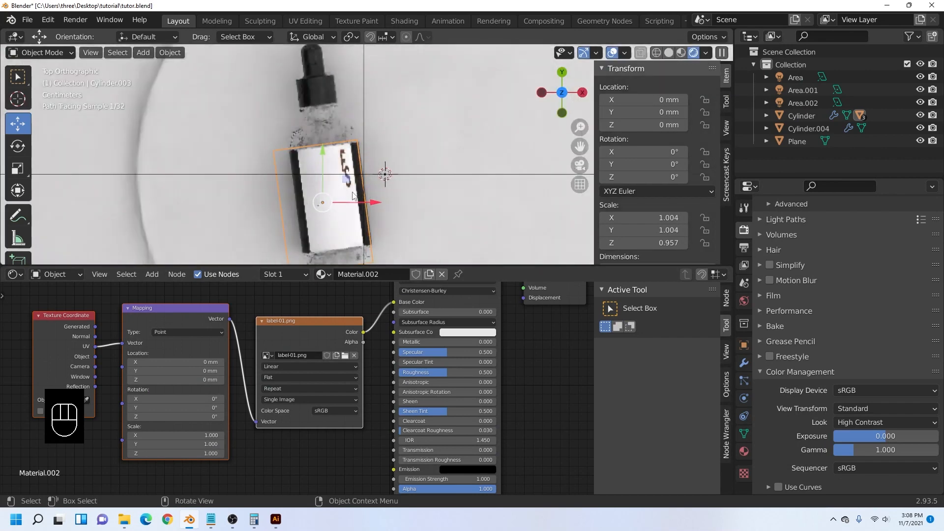
pyautogui.keyDown('shift'); pyautogui.moveTo(355, 176); pyautogui.dragTo(384, 156, button='middle'); pyautogui.keyUp('shift')
pyautogui.scroll(-2, 300, 329)
pyautogui.moveTo(299, 328)
pyautogui.mouseDown(button='middle')
pyautogui.moveTo(240, 306)
pyautogui.moveTo(301, 320)
pyautogui.mouseUp(button='middle')
# - Open the UV Editing workspace and isolate the label cylinder in top view with material preview shading and an enlarged 3D view
pyautogui.click(306, 21)
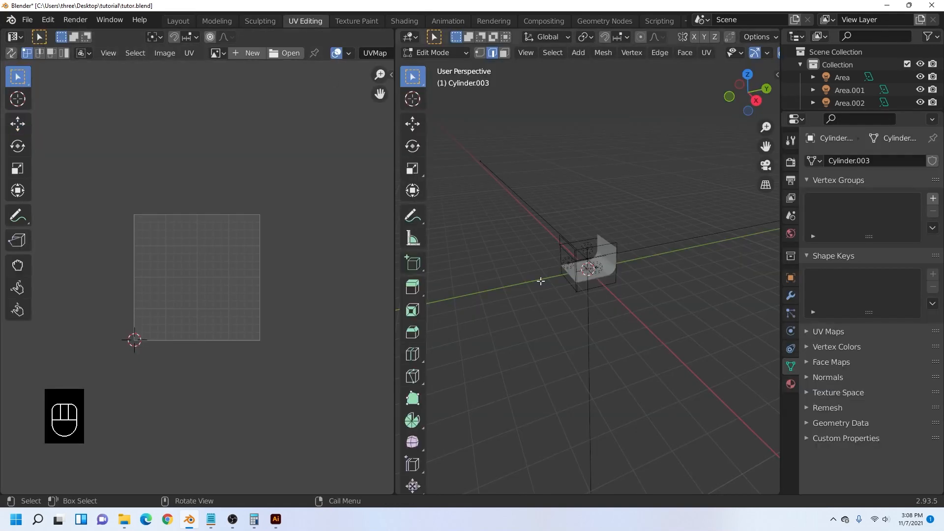
pyautogui.scroll(10, 563, 238)
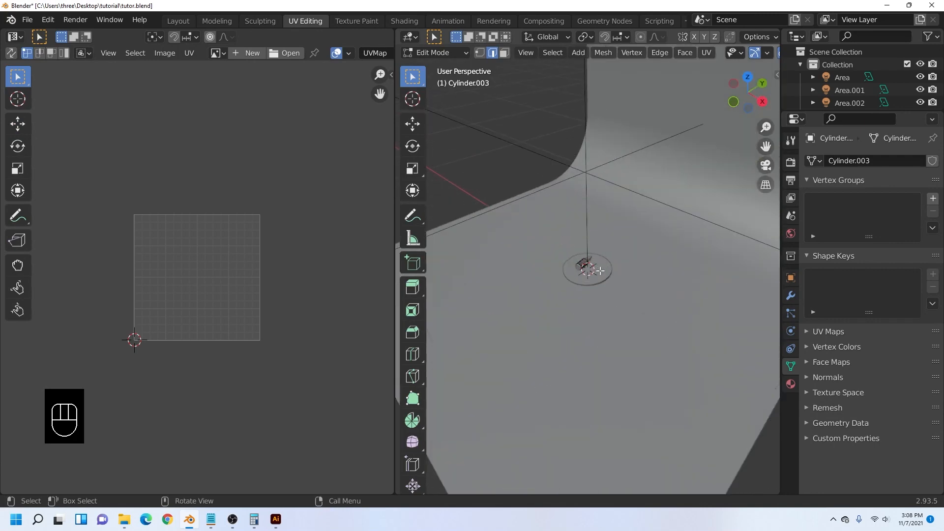
pyautogui.press('/')
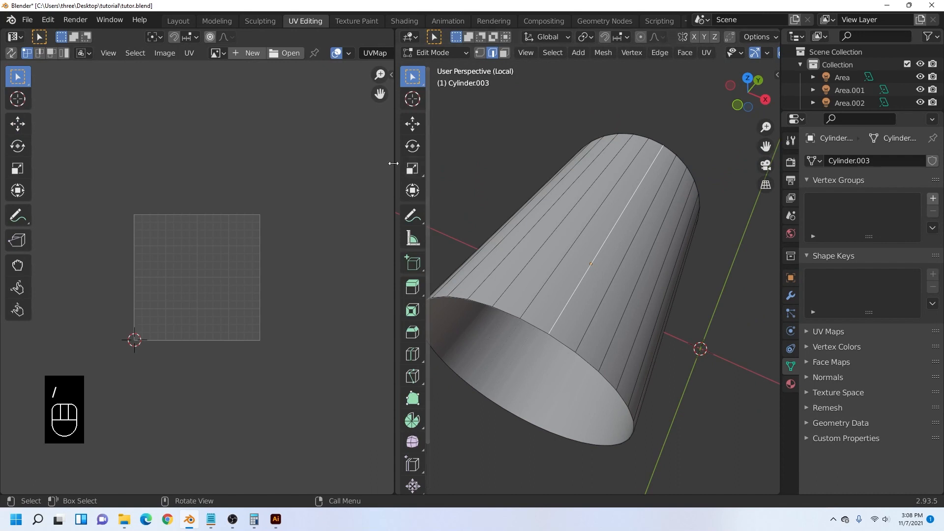
pyautogui.moveTo(395, 165); pyautogui.dragTo(294, 165)
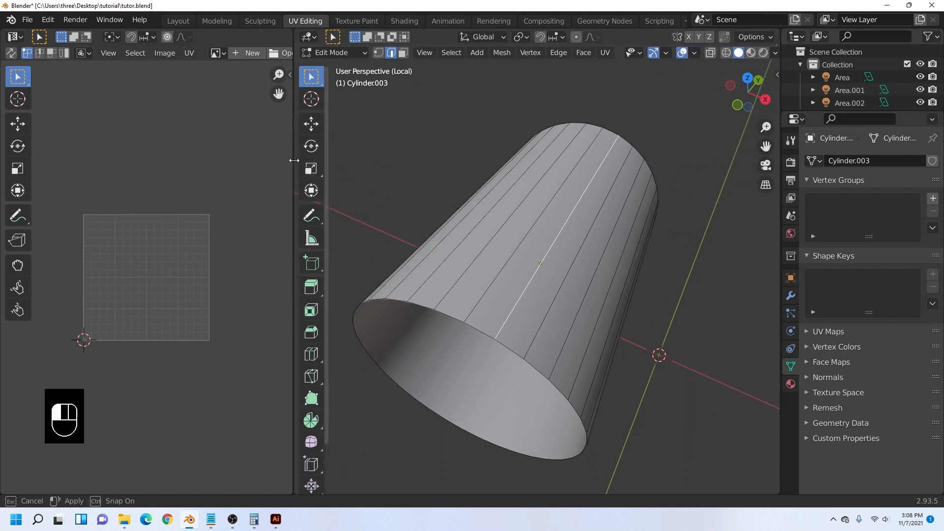
pyautogui.click(751, 54)
pyautogui.moveTo(704, 206); pyautogui.dragTo(679, 168, button='middle')
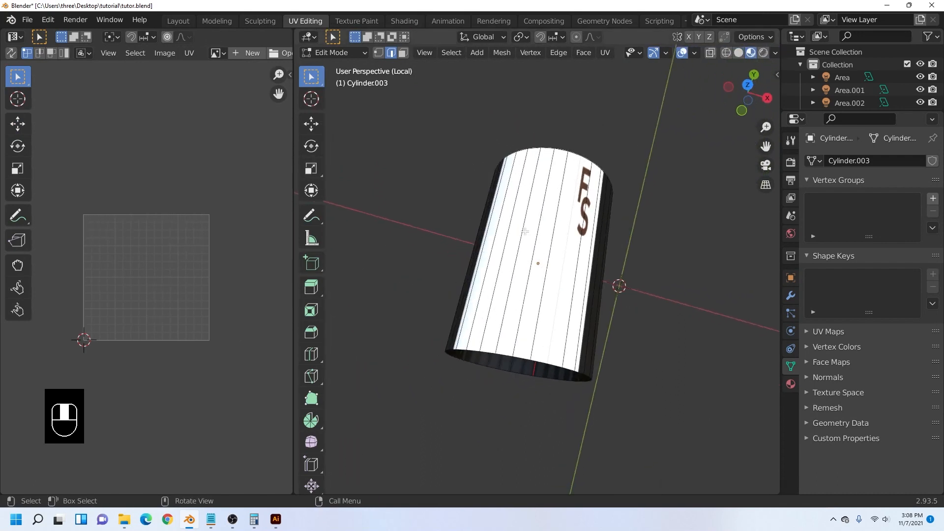
pyautogui.click(747, 87)
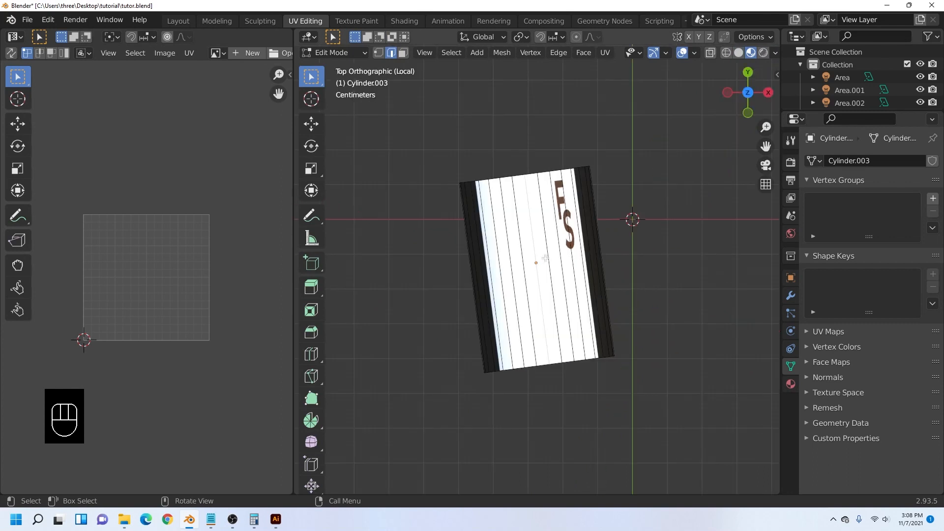
# - Unwrap all faces of the label cylinder along the marked seam
pyautogui.press('a')
pyautogui.press('u')
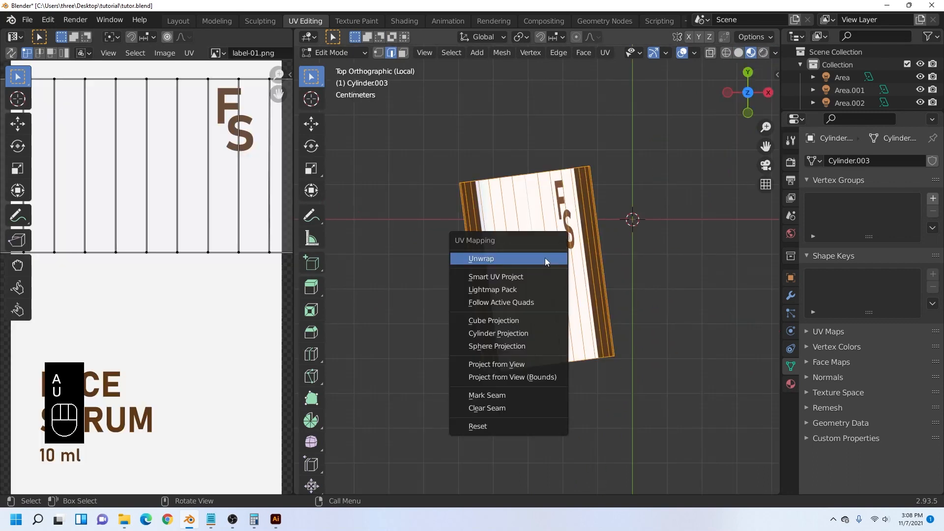
pyautogui.click(545, 258)
pyautogui.scroll(-5, 238, 290)
pyautogui.moveTo(74, 267); pyautogui.dragTo(178, 257, button='middle')
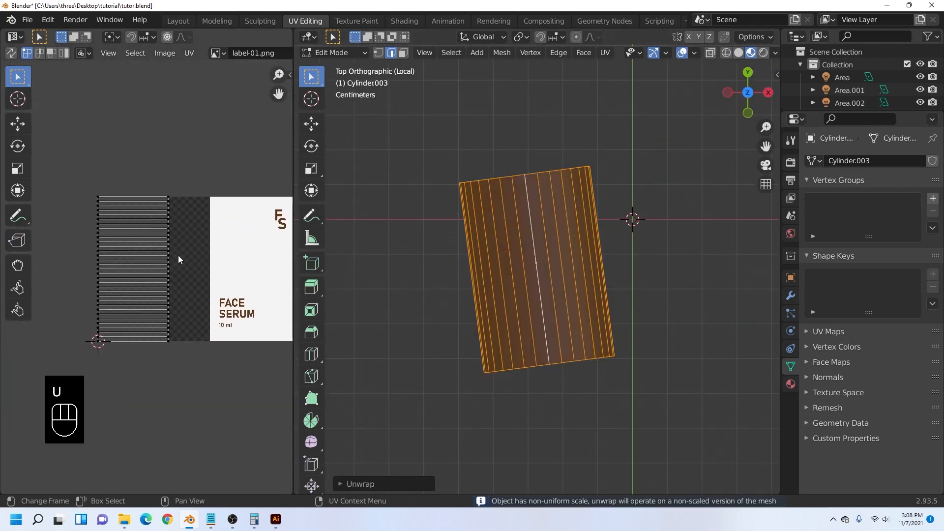
pyautogui.scroll(-1, 179, 257)
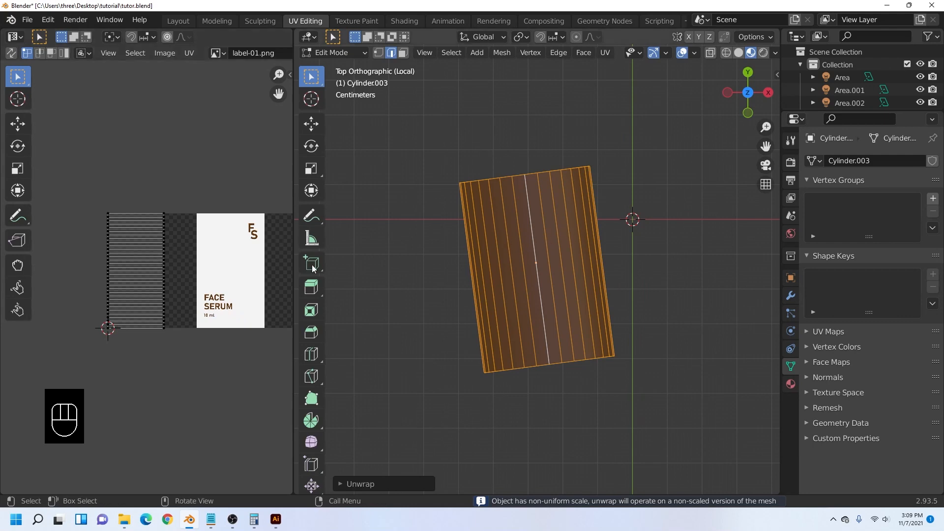
# - Rotate the label cylinder's UV island 90 degrees and centre it on the label image at X 0.5
pyautogui.moveTo(192, 194); pyautogui.dragTo(70, 339)
pyautogui.keyDown('shift'); pyautogui.moveTo(232, 249); pyautogui.dragTo(186, 264, button='middle'); pyautogui.keyUp('shift')
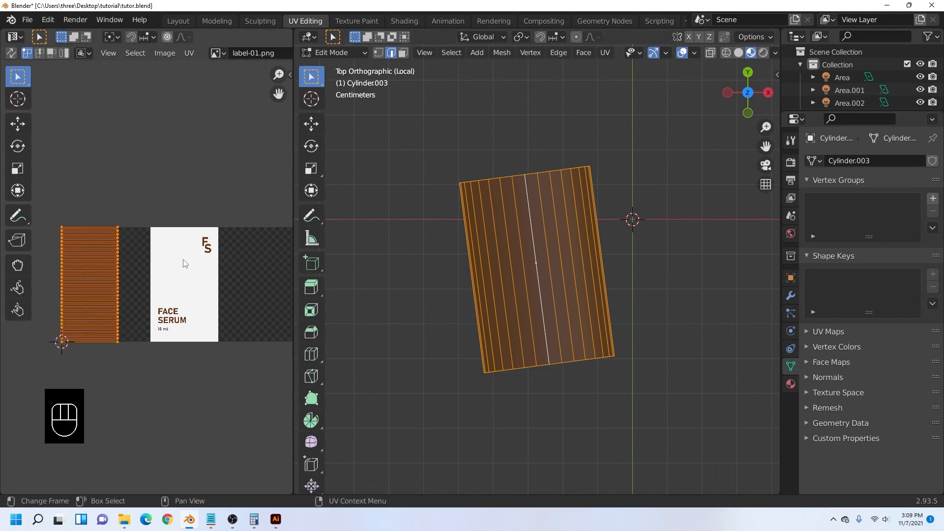
pyautogui.press('r')
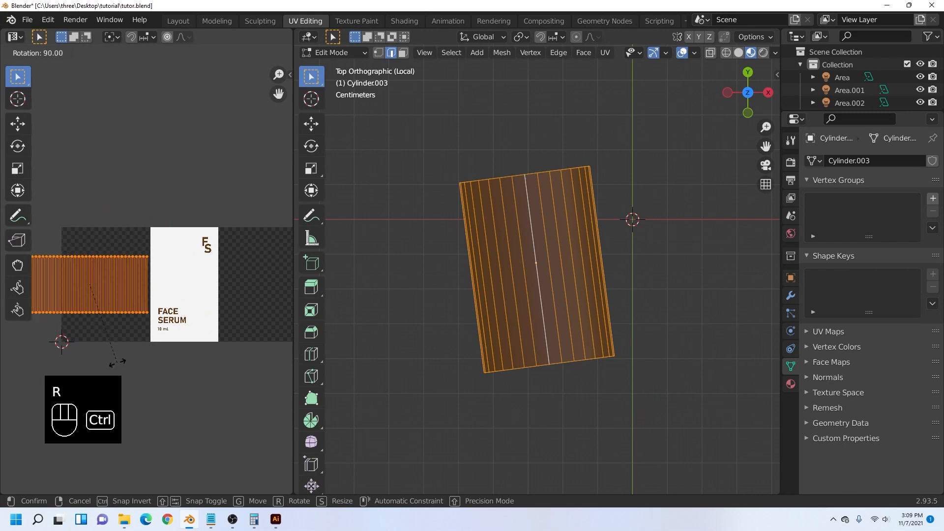
pyautogui.keyDown('ctrl'); pyautogui.click(176, 312); pyautogui.keyUp('ctrl')
pyautogui.scroll(-3, 175, 308)
pyautogui.keyDown('shift'); pyautogui.moveTo(181, 274); pyautogui.dragTo(166, 276, button='middle'); pyautogui.keyUp('shift')
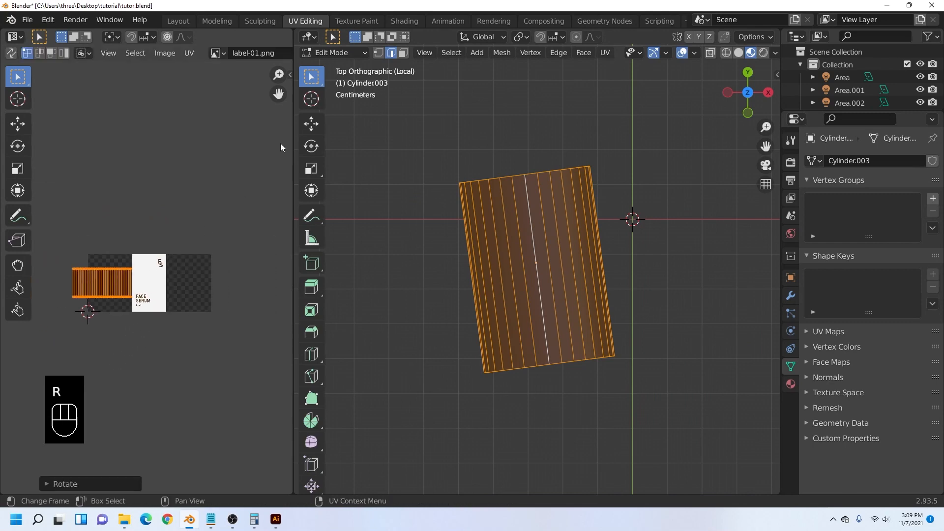
pyautogui.press('n')
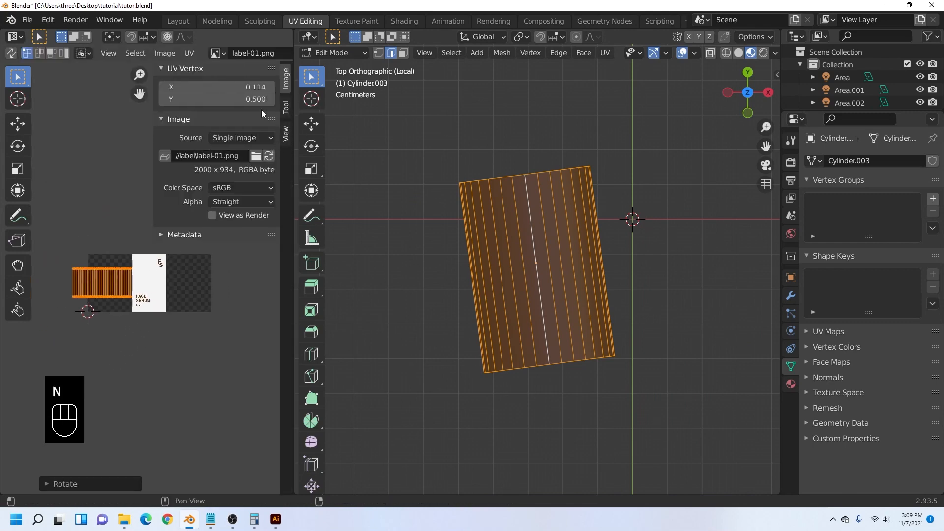
pyautogui.click(256, 88)
pyautogui.write('0.5')
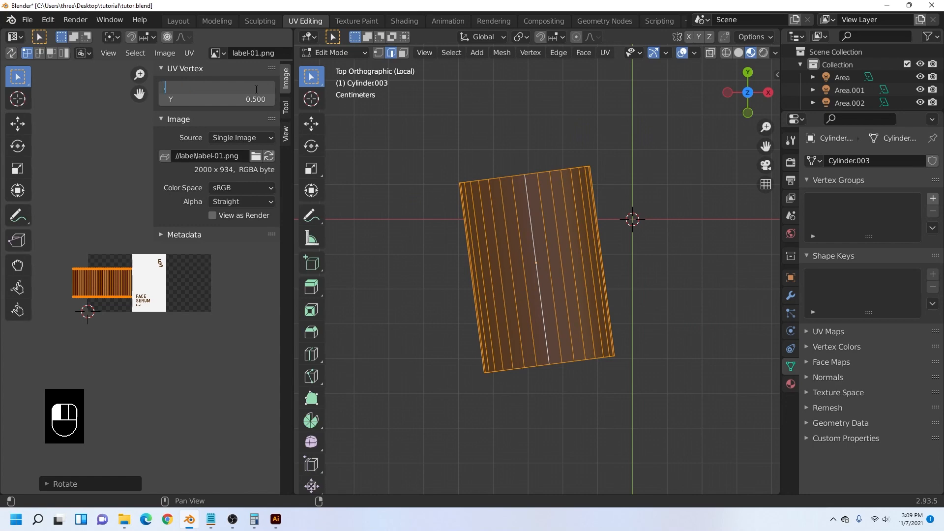
pyautogui.press('Return')
pyautogui.scroll(3, 131, 291)
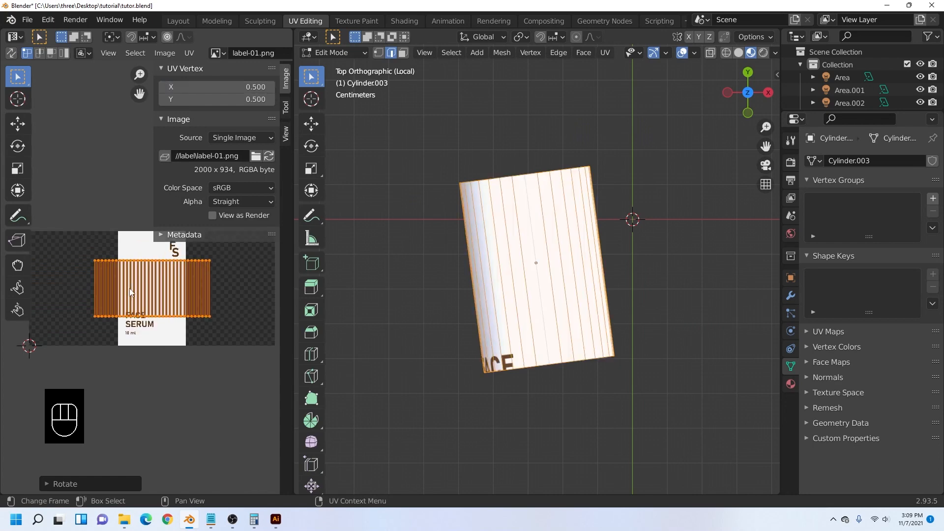
# - Scale the UV island up to about twice its size so it covers the whole label image
pyautogui.scroll(-2, 143, 289)
pyautogui.press('s')
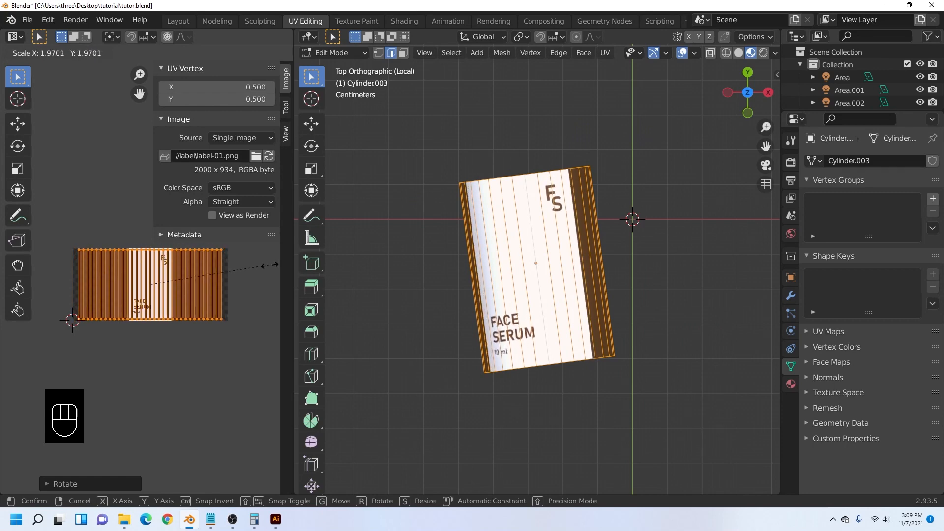
pyautogui.click(274, 264)
pyautogui.scroll(2, 232, 274)
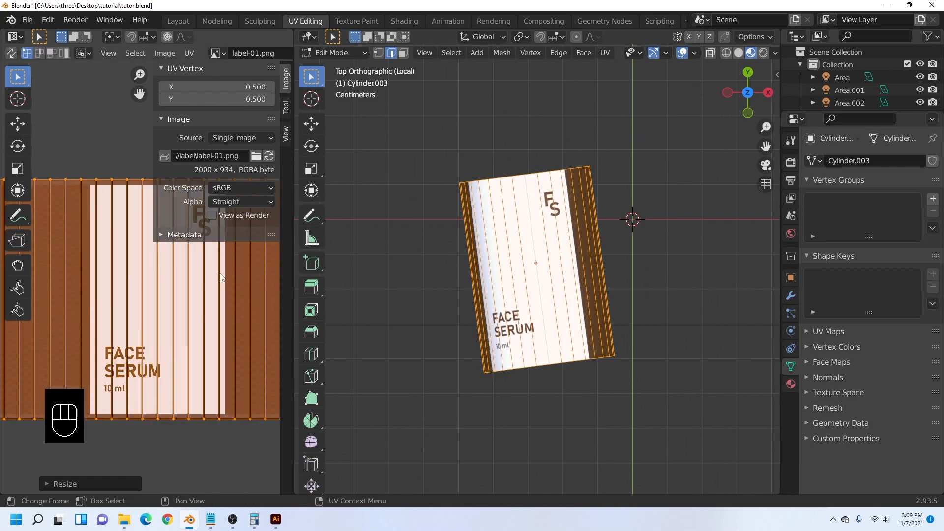
pyautogui.scroll(-2, 231, 274)
# - Apply the label cylinder's scale in Object Mode and unwrap its faces again in Edit Mode
pyautogui.click(350, 54)
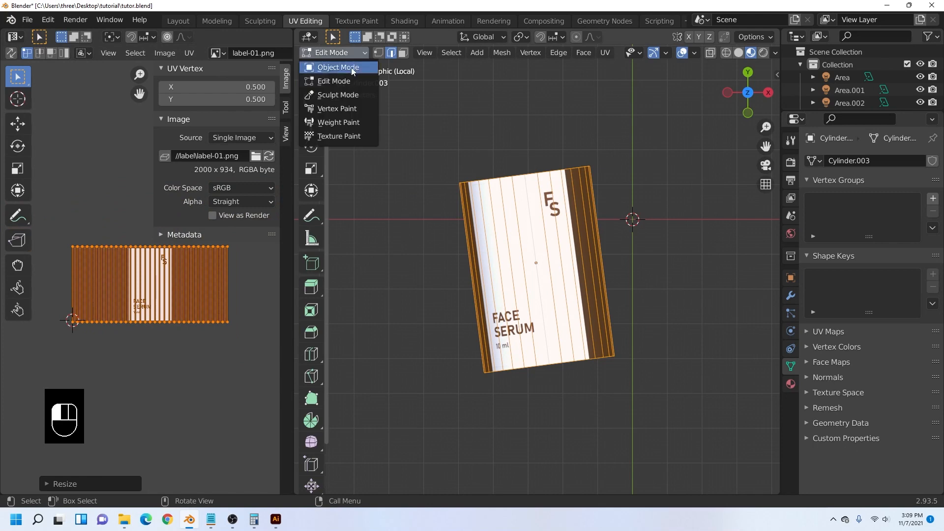
pyautogui.click(352, 68)
pyautogui.hotkey('ctrl', 'a')
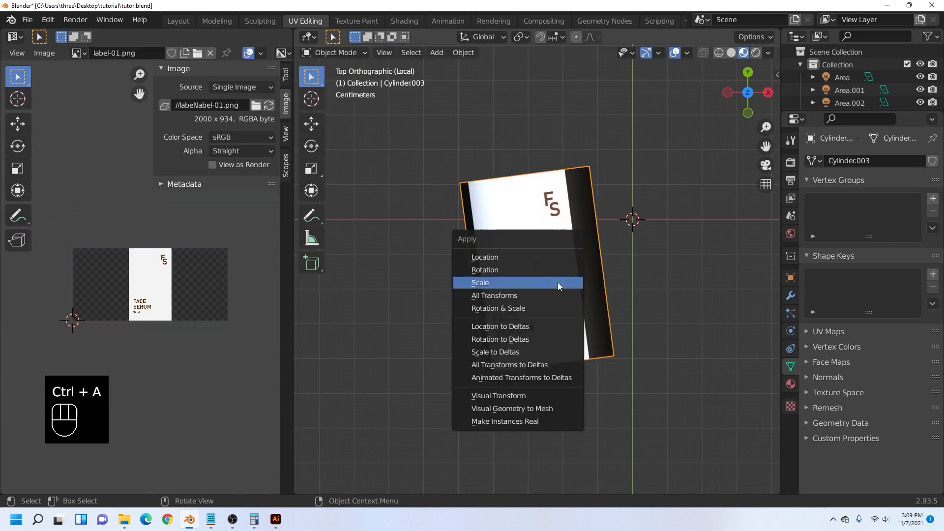
pyautogui.click(557, 282)
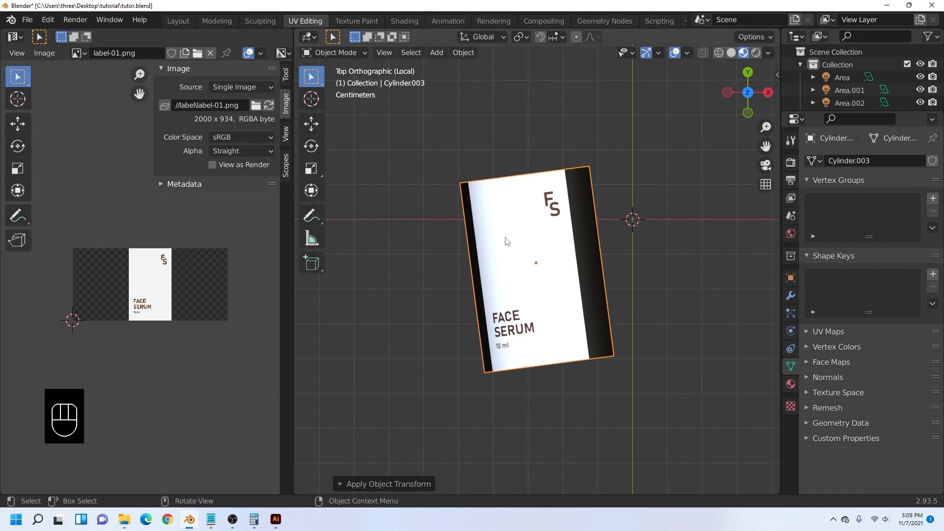
pyautogui.press('Tab')
pyautogui.press('u')
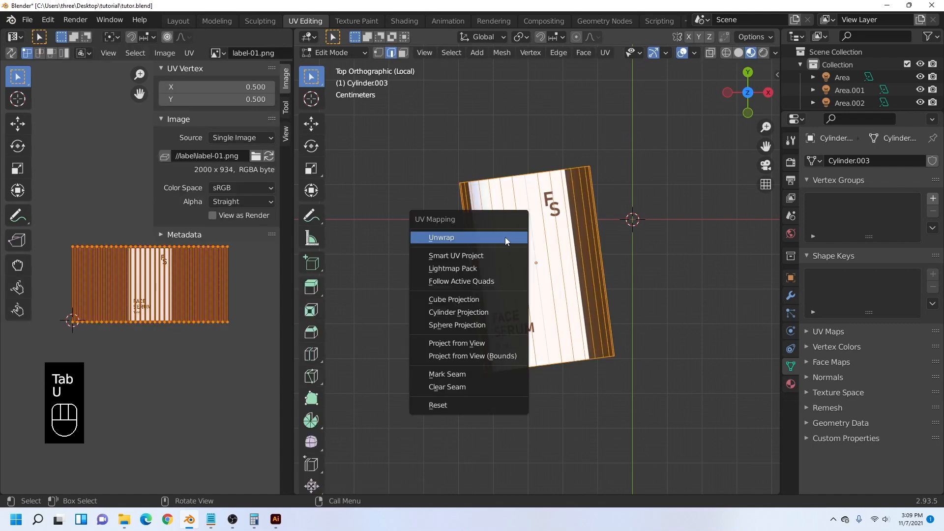
pyautogui.click(506, 237)
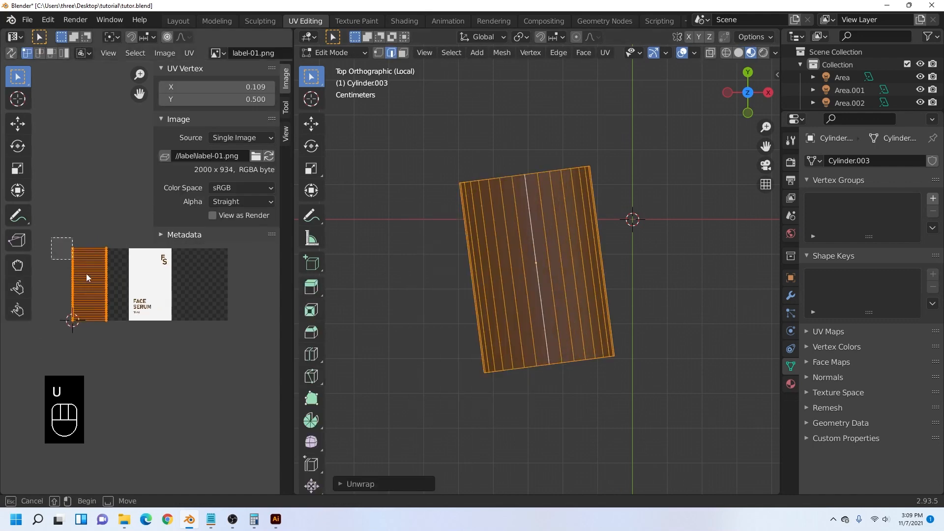
# - Rotate the newly unwrapped UV island 90 degrees and scale it up to nearly the label image's height
pyautogui.moveTo(86, 274); pyautogui.dragTo(138, 337)
pyautogui.press('r')
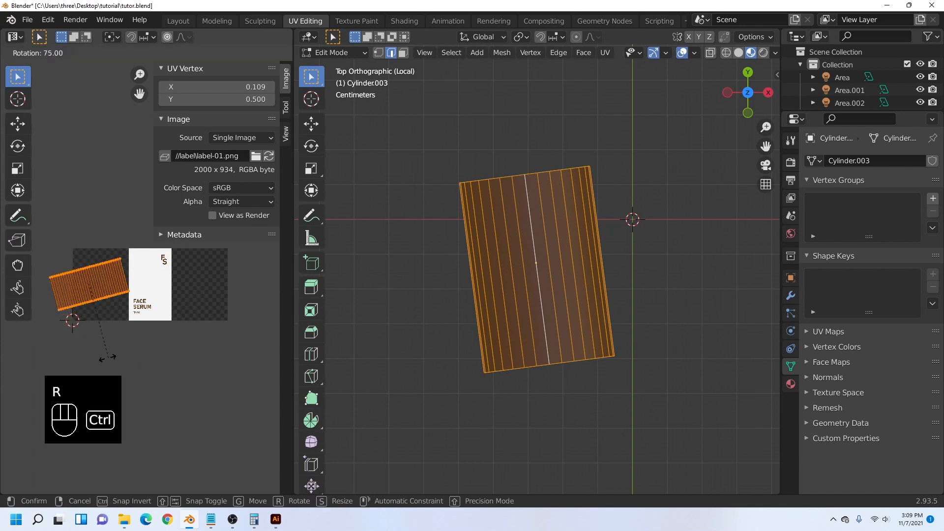
pyautogui.keyDown('ctrl'); pyautogui.click(109, 333); pyautogui.keyUp('ctrl')
pyautogui.press('s')
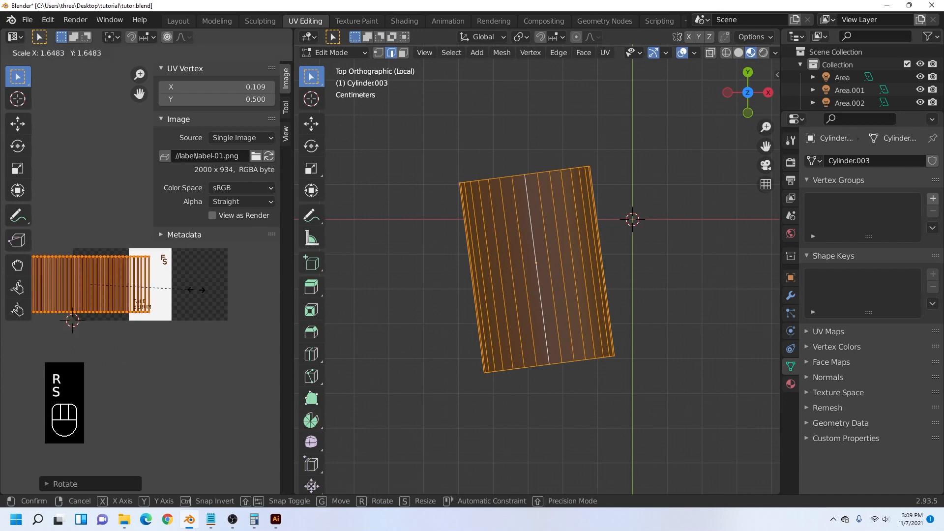
pyautogui.click(221, 290)
# - Centre the UV island horizontally on the label image by setting its X position to 0.5
pyautogui.click(254, 87)
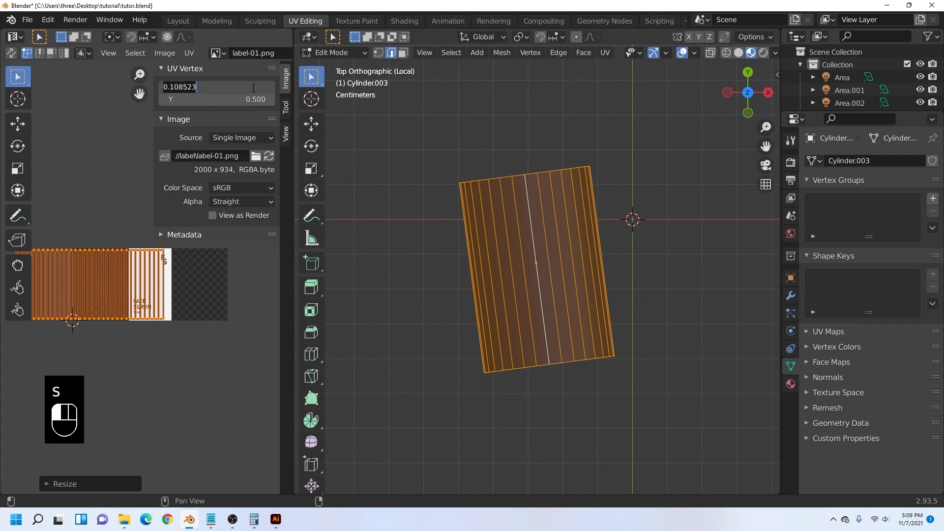
pyautogui.write('0.5')
pyautogui.press('Return')
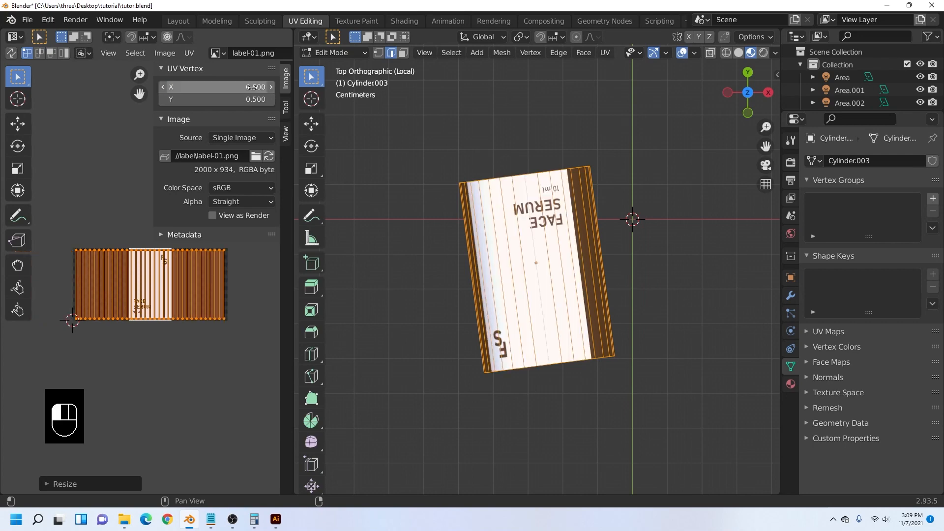
# - Widen the UV editor and scale the UV island up to meet the edges of the label image
pyautogui.scroll(4, 88, 291)
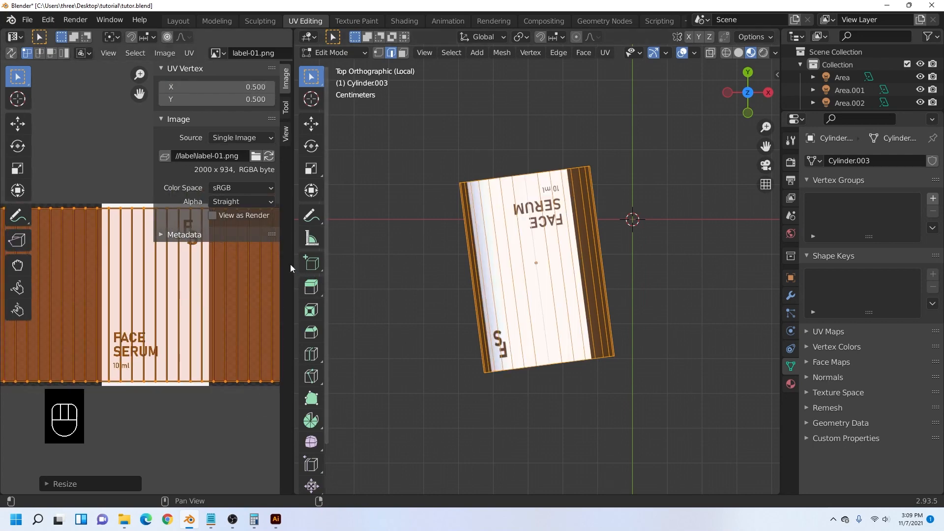
pyautogui.moveTo(292, 268); pyautogui.dragTo(470, 283)
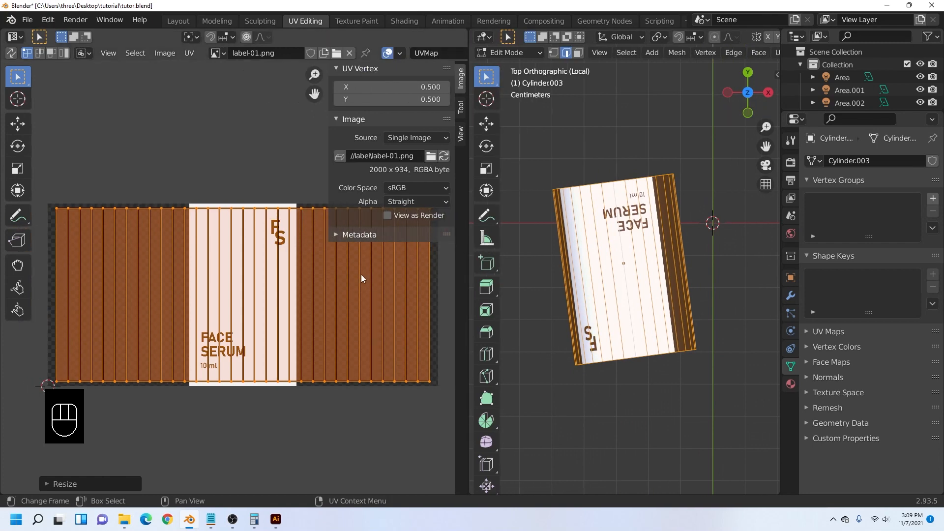
pyautogui.press('s')
pyautogui.click(379, 270)
pyautogui.scroll(2, 234, 270)
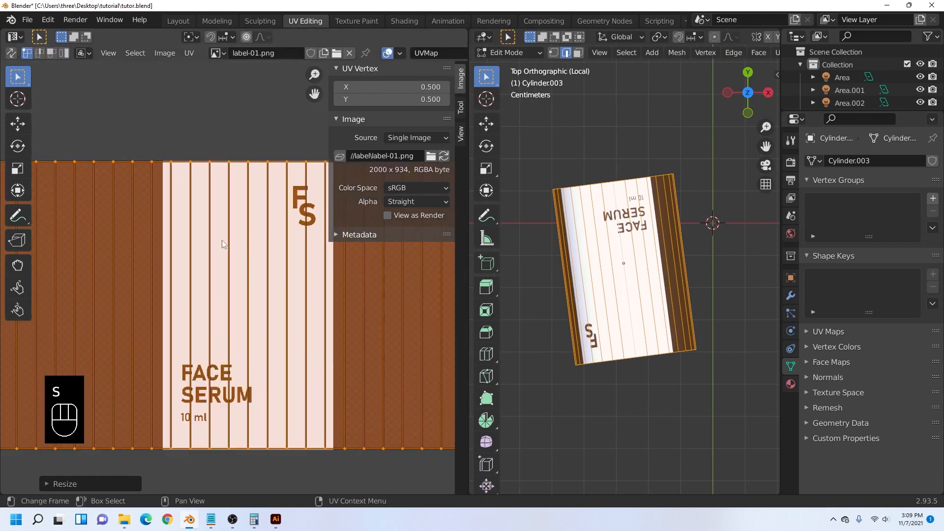
pyautogui.scroll(2, 205, 284)
pyautogui.scroll(-5, 214, 266)
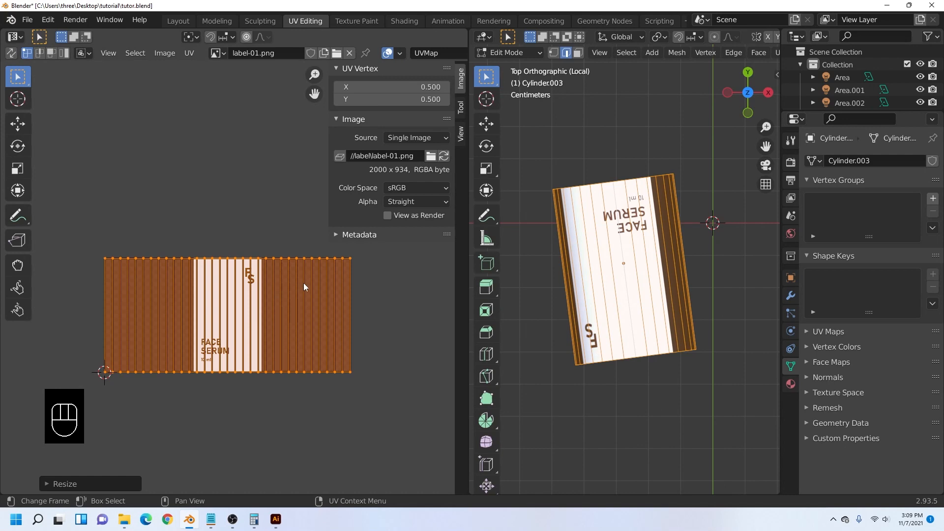
# - Rotate the UV island 180 degrees to turn the label upright and fine-tune its scale to the image edges
pyautogui.press('r')
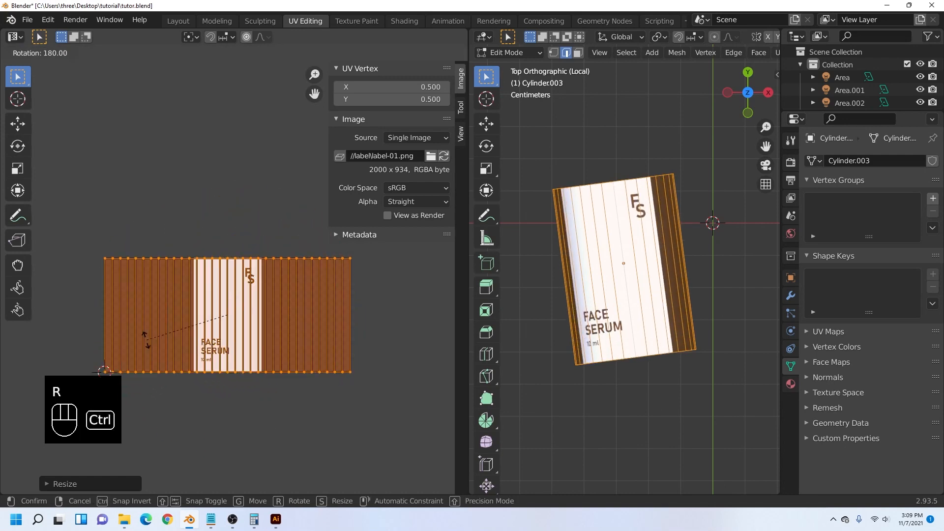
pyautogui.keyDown('ctrl'); pyautogui.click(150, 345); pyautogui.keyUp('ctrl')
pyautogui.scroll(9, 314, 344)
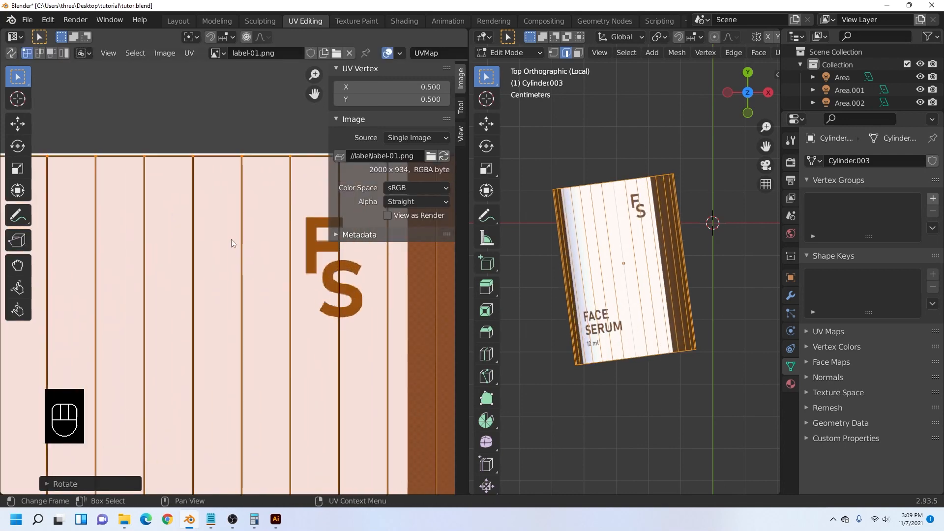
pyautogui.press('s')
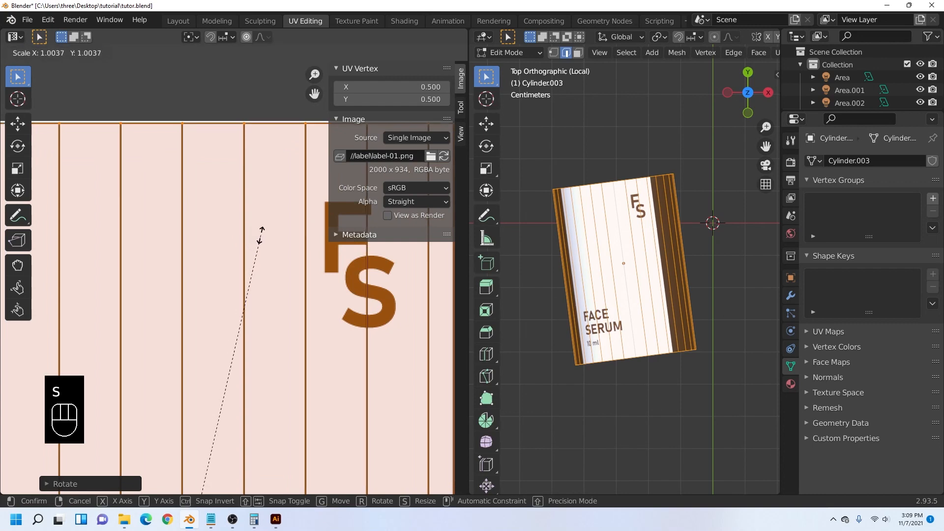
pyautogui.click(260, 233)
pyautogui.scroll(-6, 259, 234)
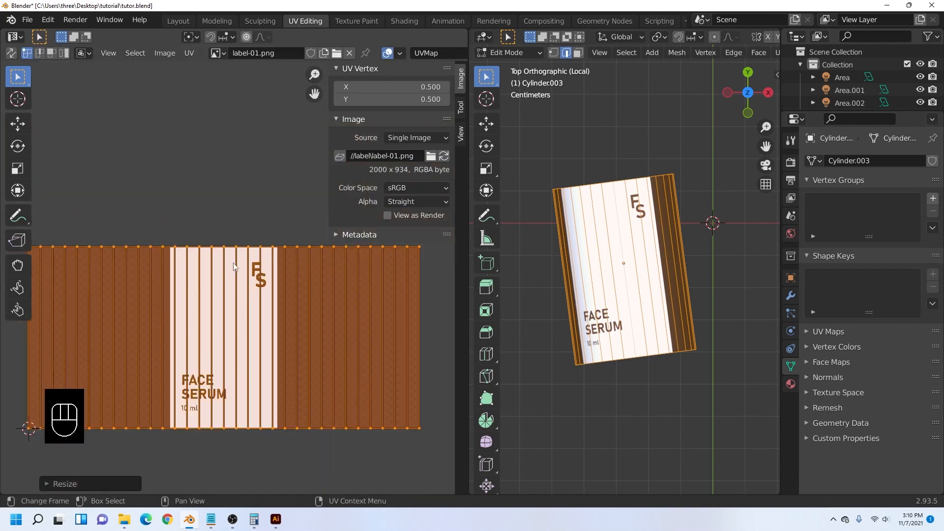
pyautogui.scroll(2, 167, 260)
pyautogui.scroll(-6, 216, 253)
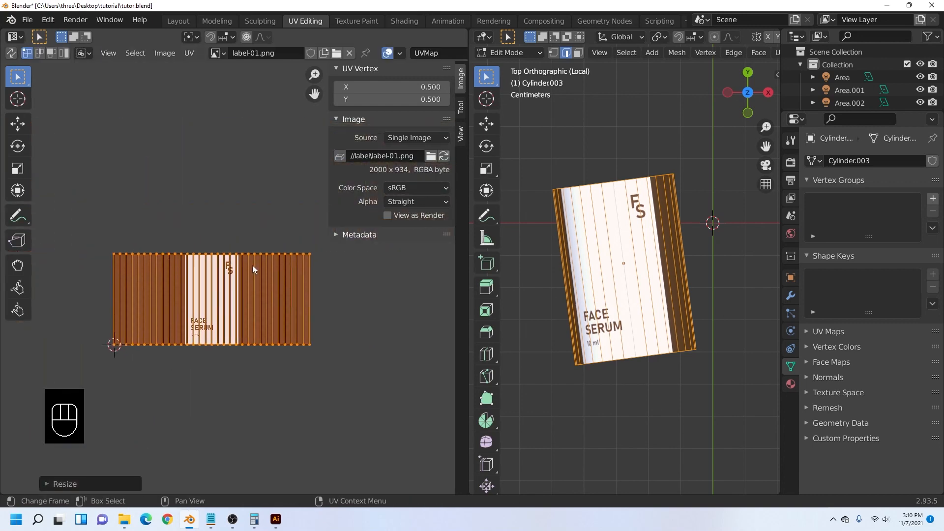
# - Return to the Layout workspace and connect the label-01.png texture's Alpha output to the Principled BSDF's Alpha input
pyautogui.click(179, 22)
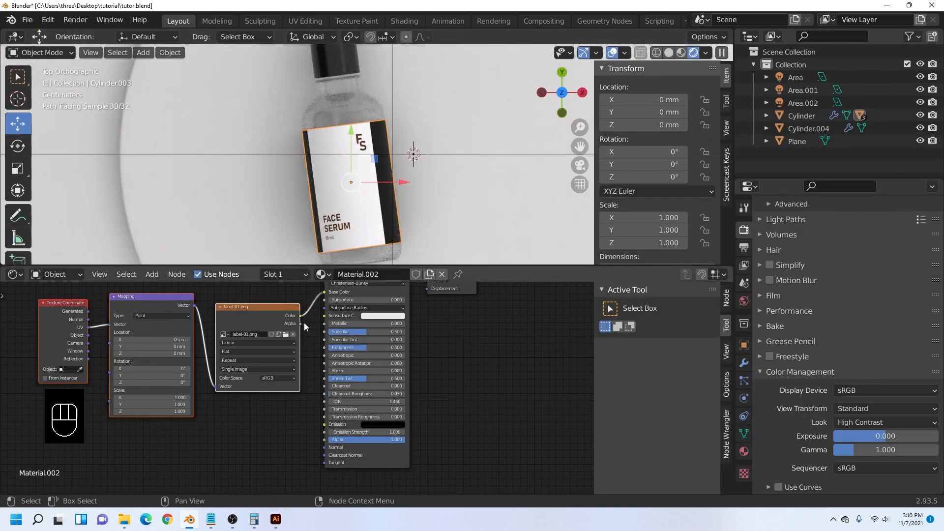
pyautogui.moveTo(304, 323); pyautogui.dragTo(315, 429)
pyautogui.moveTo(316, 441); pyautogui.dragTo(323, 442)
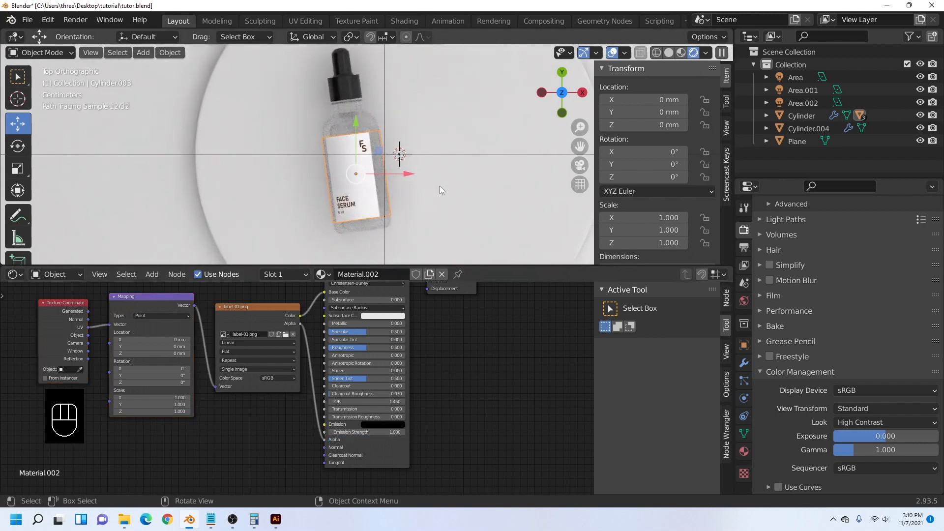
# - Inspect the label's transparency on the bottle in the rendered view from the top and from an angle
pyautogui.scroll(2, 440, 186)
pyautogui.click(374, 235)
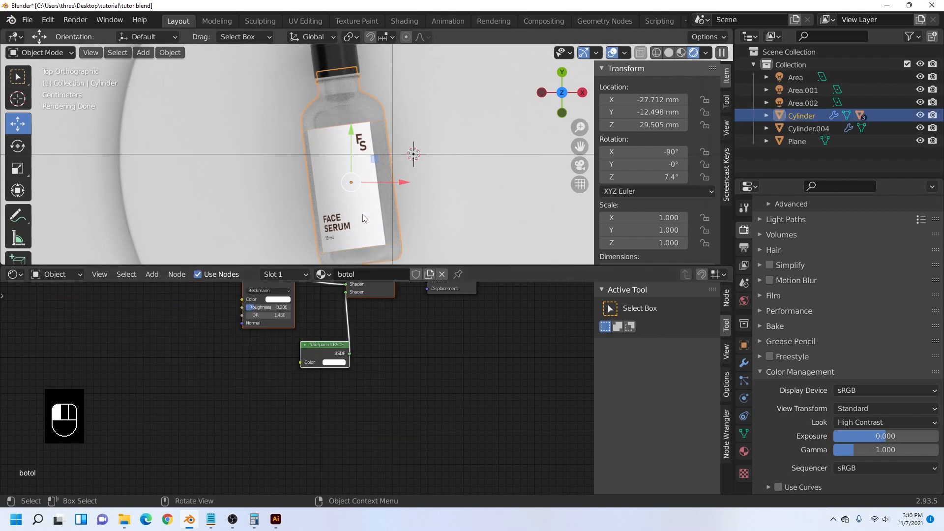
pyautogui.click(363, 216)
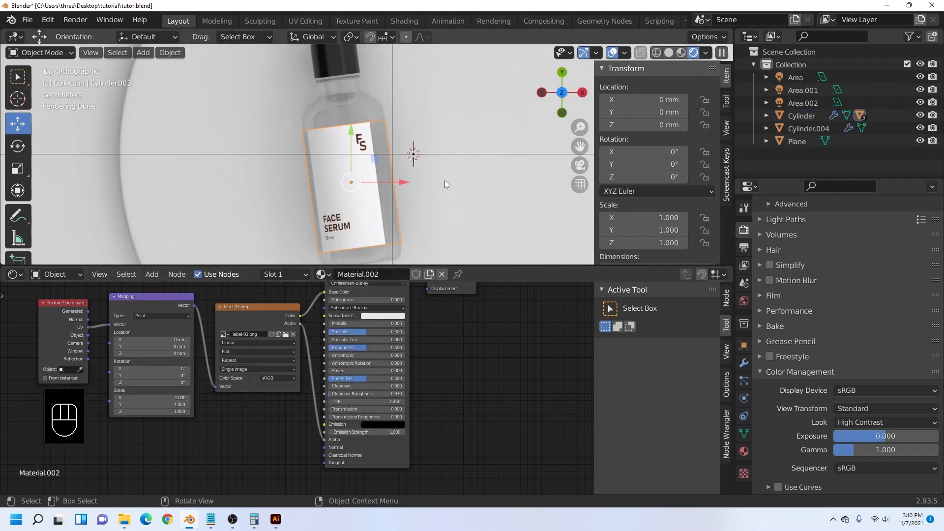
pyautogui.moveTo(444, 180); pyautogui.dragTo(451, 102, button='middle')
pyautogui.scroll(2, 394, 178)
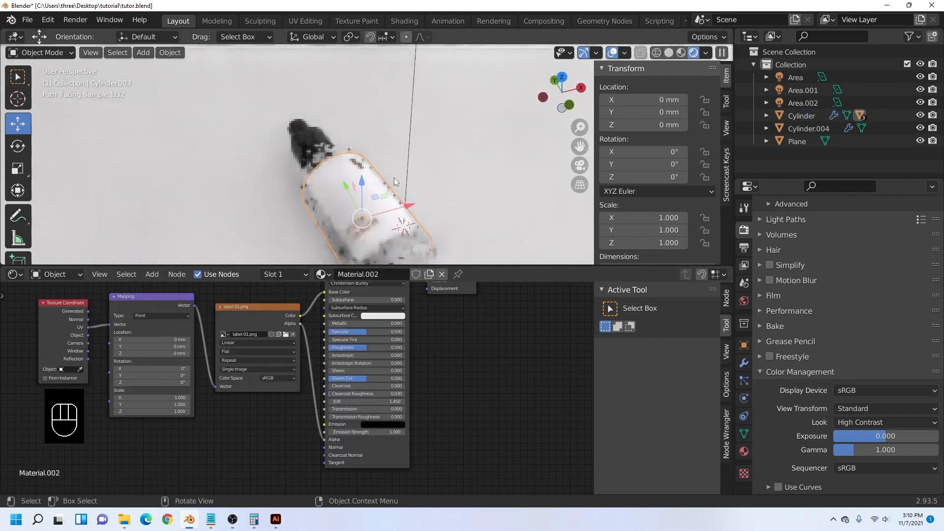
pyautogui.keyDown('shift'); pyautogui.moveTo(431, 174); pyautogui.dragTo(429, 139, button='middle'); pyautogui.keyUp('shift')
# - Set the transform orientation to Local and rotate the bottle about -3.58° around its local Z axis
pyautogui.click(313, 36)
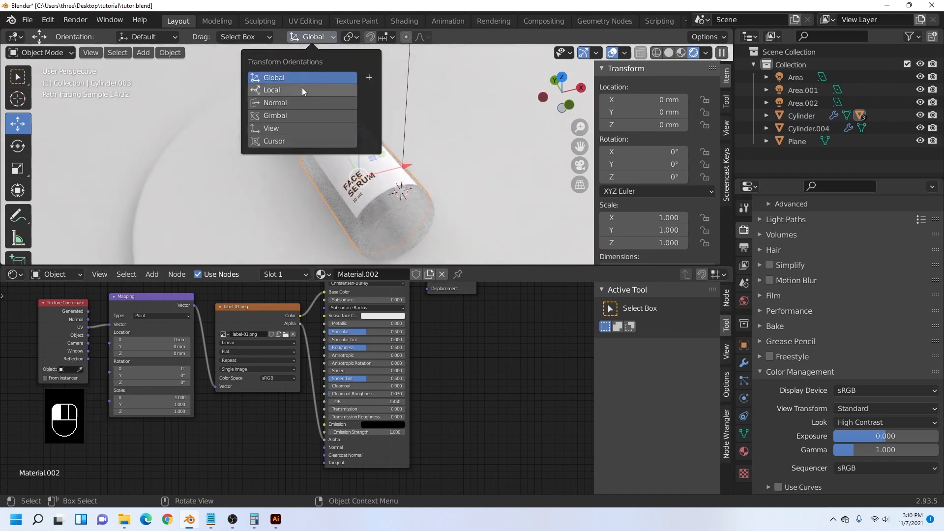
pyautogui.click(386, 222)
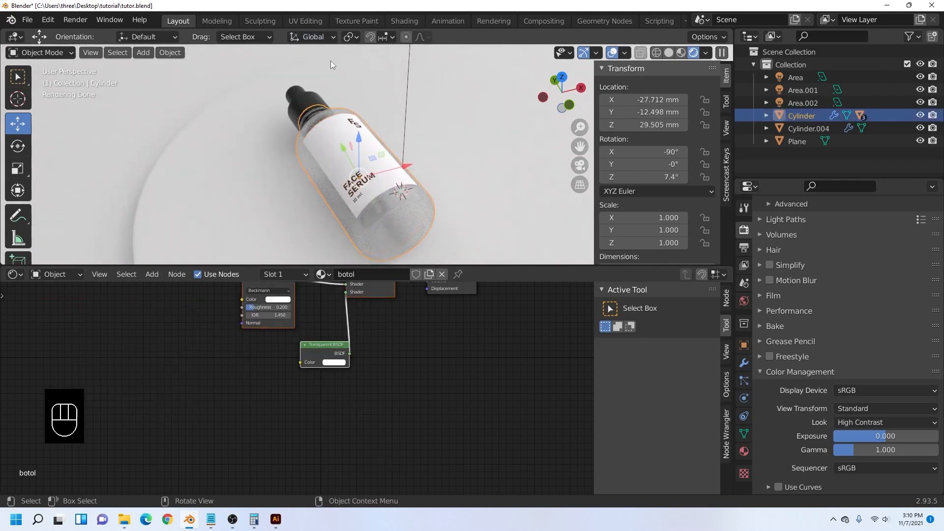
pyautogui.click(316, 39)
pyautogui.click(308, 89)
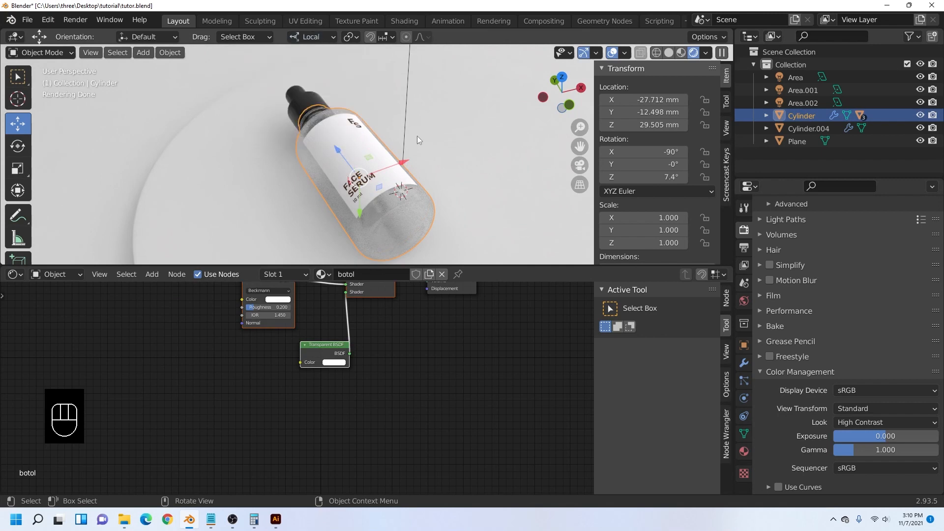
pyautogui.press('r')
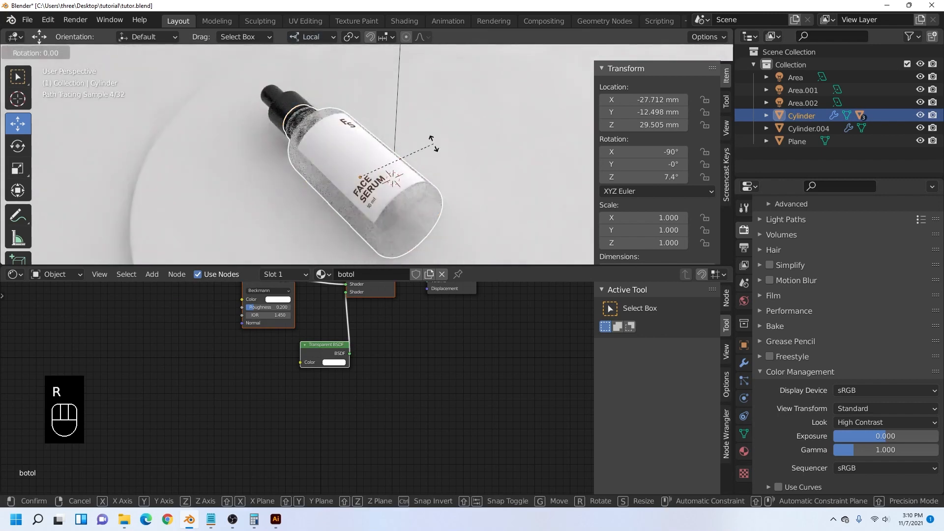
pyautogui.press('z')
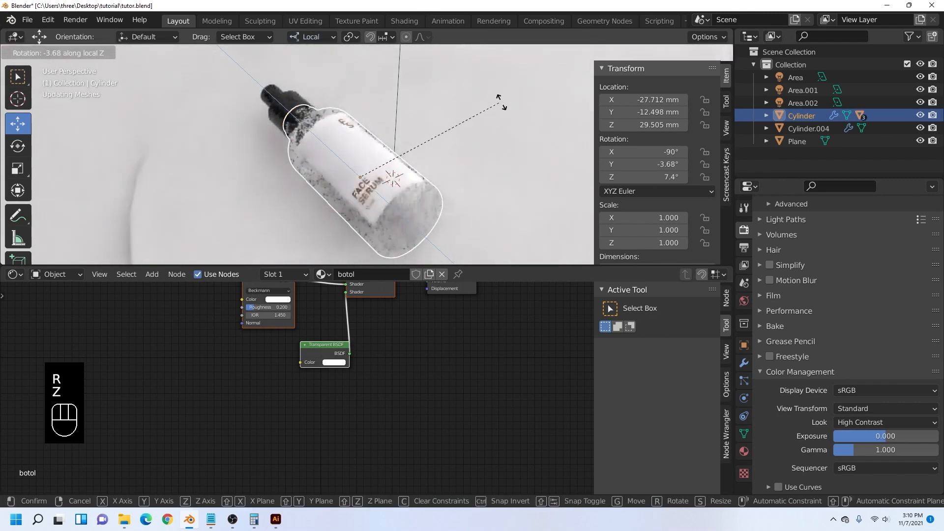
pyautogui.click(502, 106)
# - From the top view, rotate the bottle around its local Z axis to a Y rotation of about 14° so the label faces up
pyautogui.click(562, 78)
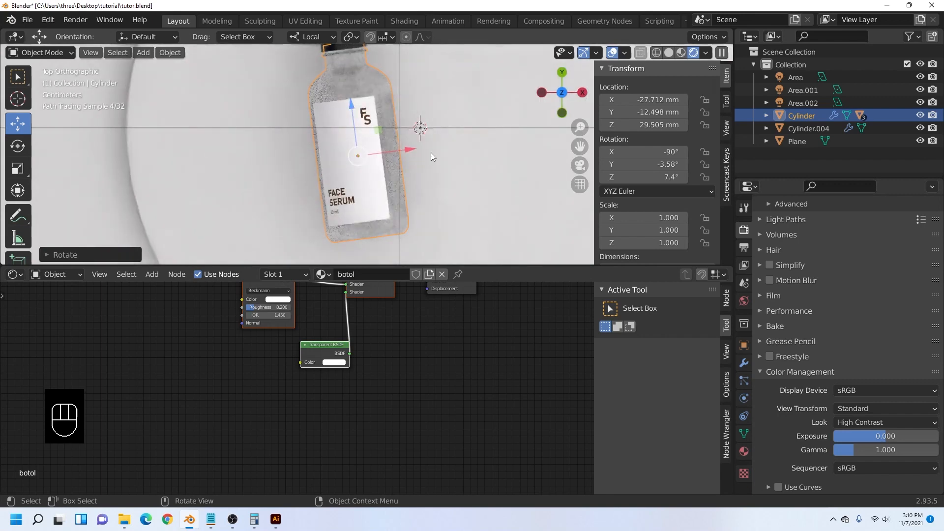
pyautogui.press('r')
pyautogui.press('z')
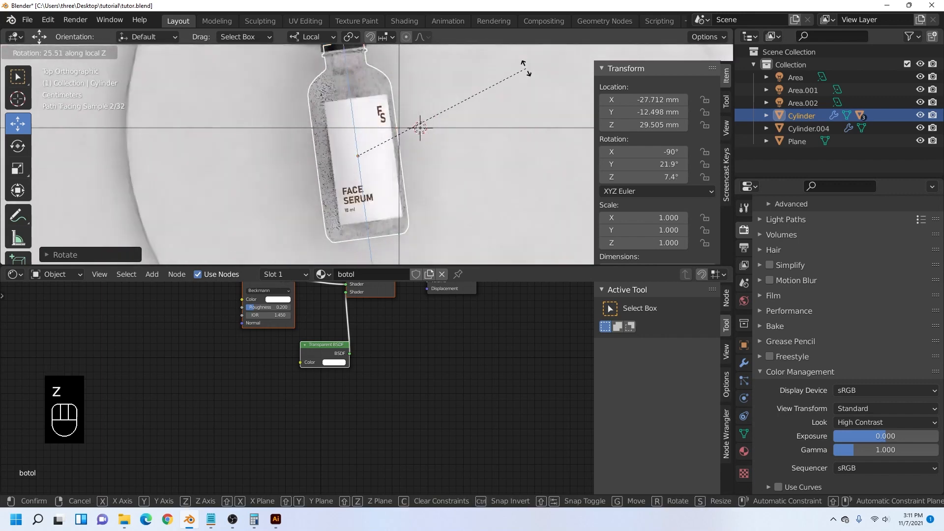
pyautogui.click(516, 102)
pyautogui.click(493, 147)
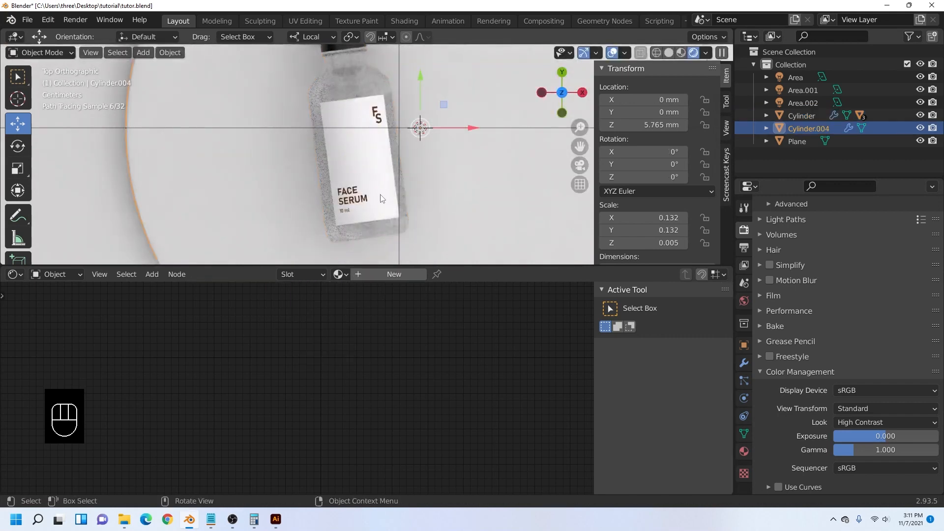
pyautogui.scroll(-3, 381, 197)
pyautogui.scroll(2, 384, 197)
# - Reselect the bottle and set the transform orientation back to Global
pyautogui.click(373, 212)
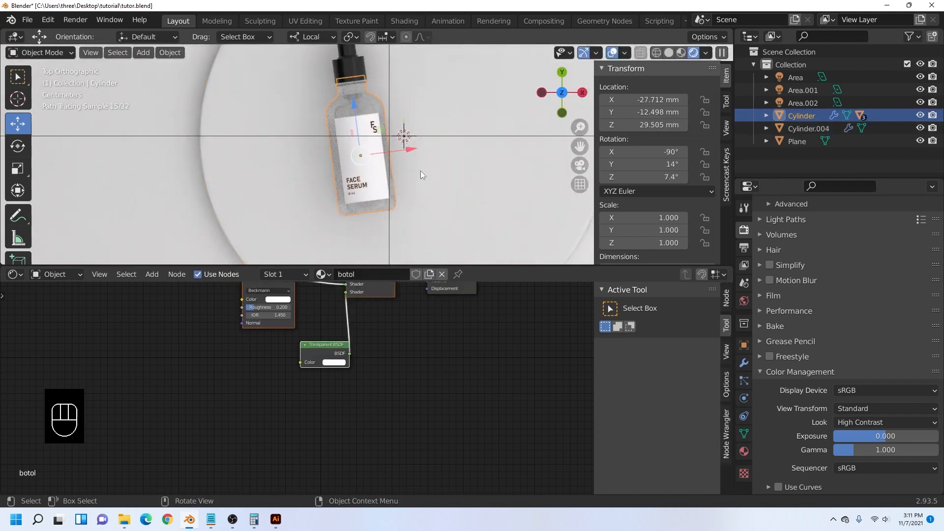
pyautogui.keyDown('shift'); pyautogui.moveTo(398, 157); pyautogui.dragTo(384, 158, button='middle'); pyautogui.keyUp('shift')
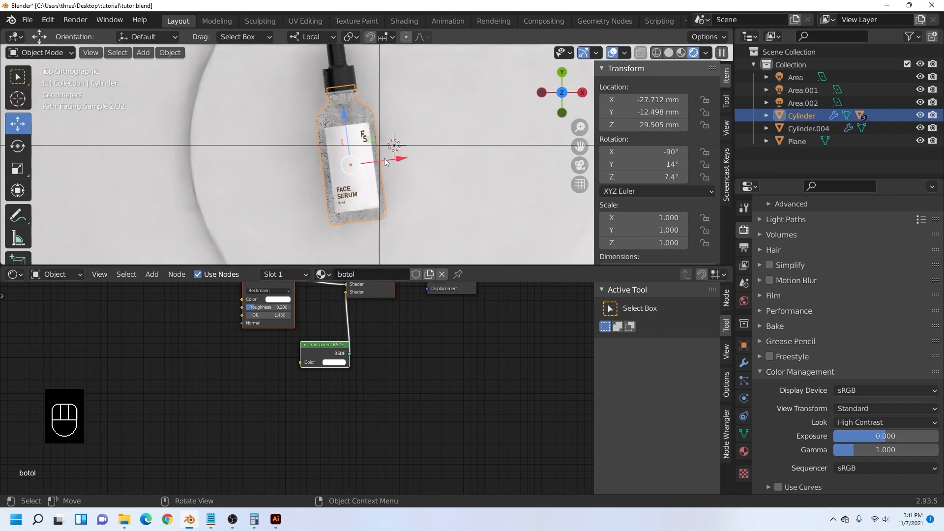
pyautogui.click(327, 37)
pyautogui.click(302, 78)
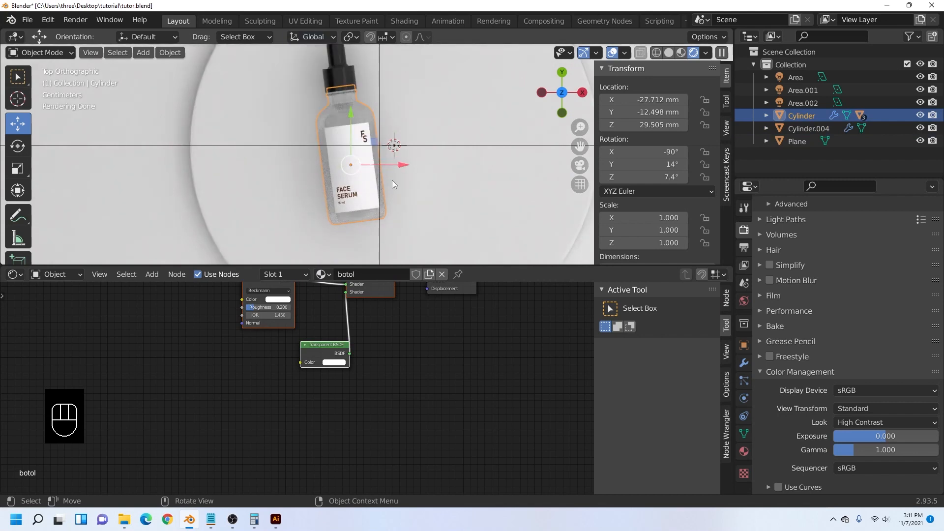
# - Select the round disc under the bottle and create a new material for it
pyautogui.click(310, 173)
pyautogui.scroll(-4, 438, 185)
pyautogui.scroll(3, 395, 189)
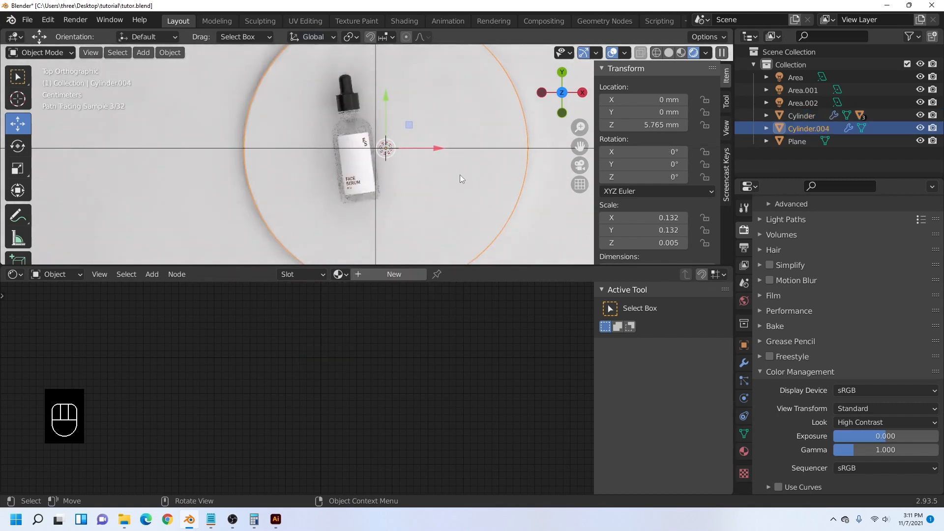
pyautogui.click(435, 190)
pyautogui.click(434, 191)
pyautogui.click(403, 276)
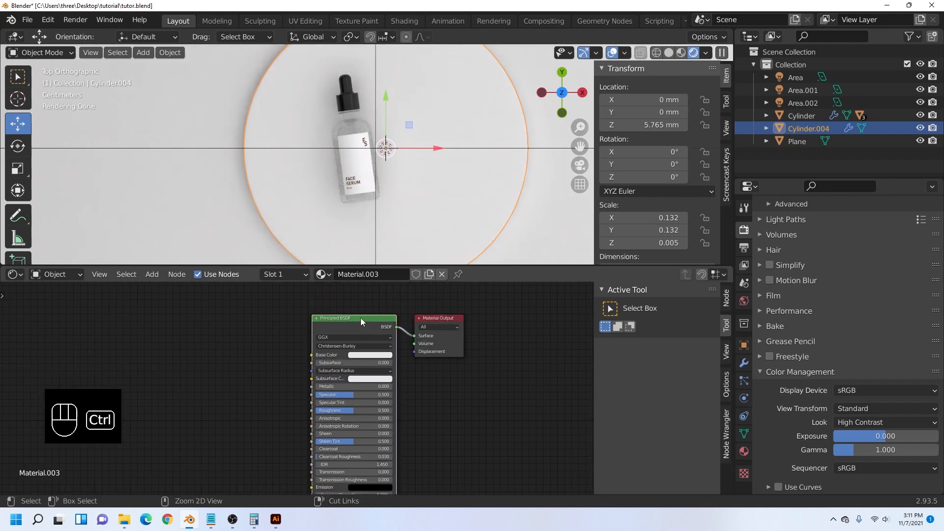
# - Run Principled Texture Setup on the disc's material with the vf1oairg_2K Albedo, Normal and Roughness images from the Wood_Board texture folder
pyautogui.hotkey('ctrl', 'shift', 't')
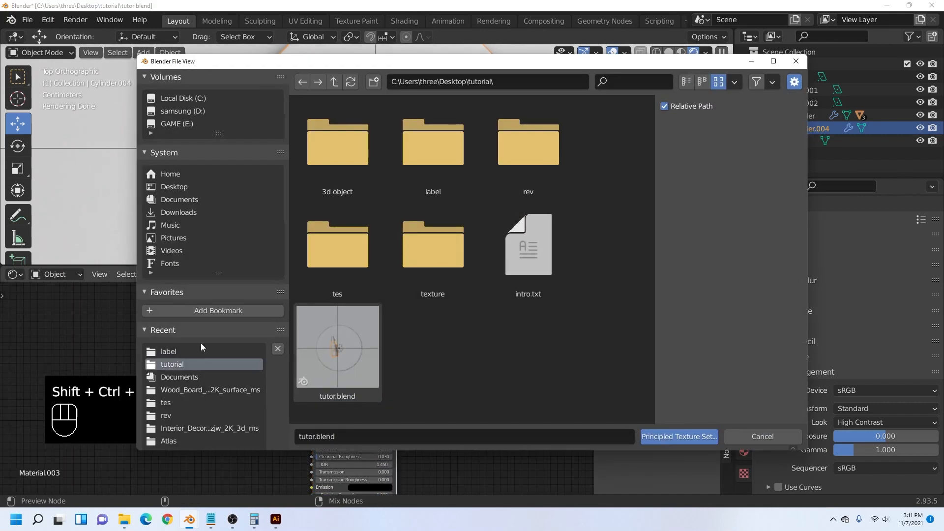
pyautogui.click(430, 255)
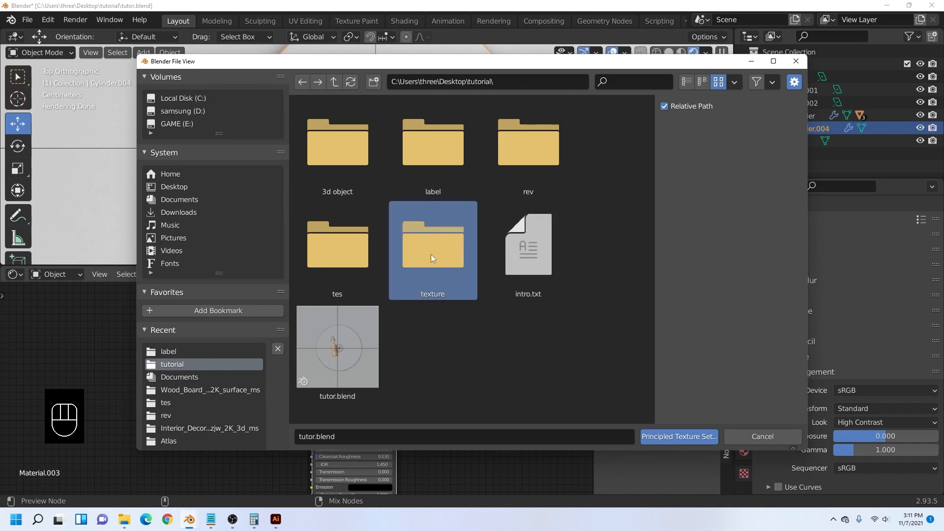
pyautogui.doubleClick(337, 142)
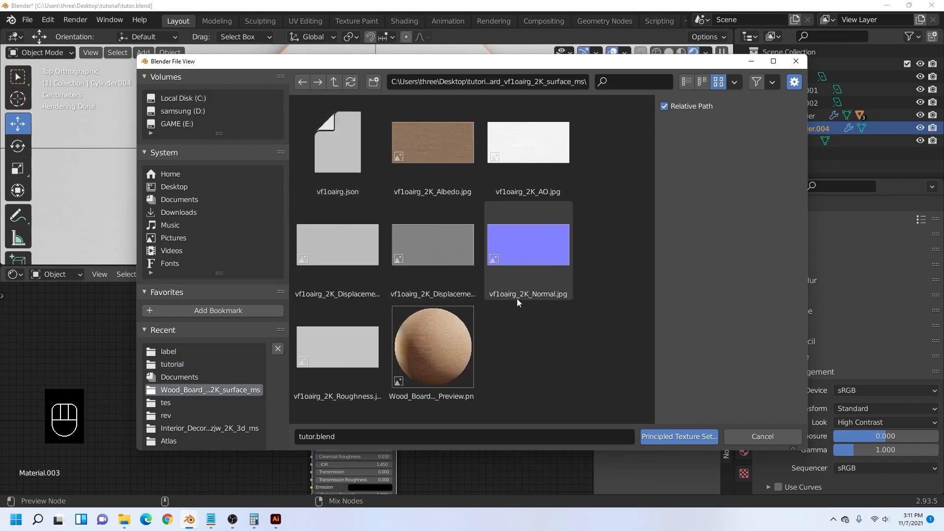
pyautogui.click(435, 161)
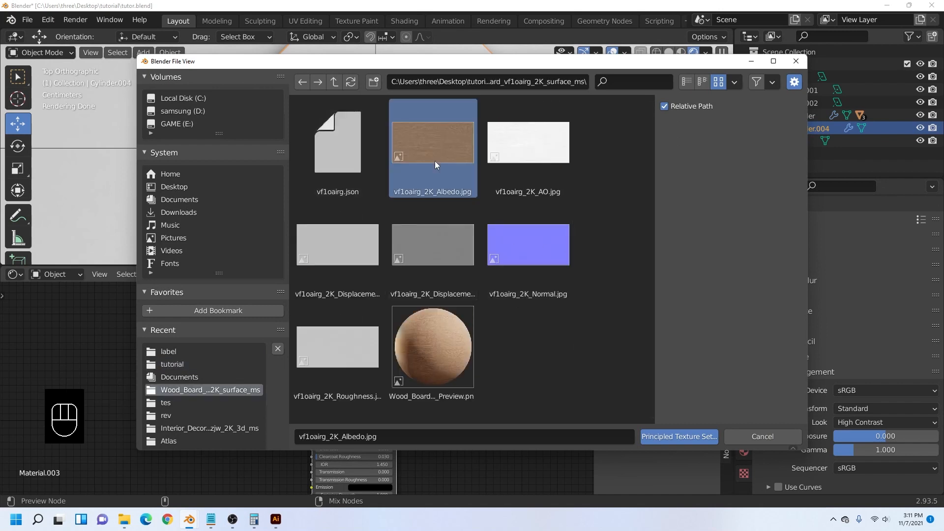
pyautogui.keyDown('shift'); pyautogui.click(535, 262); pyautogui.keyUp('shift')
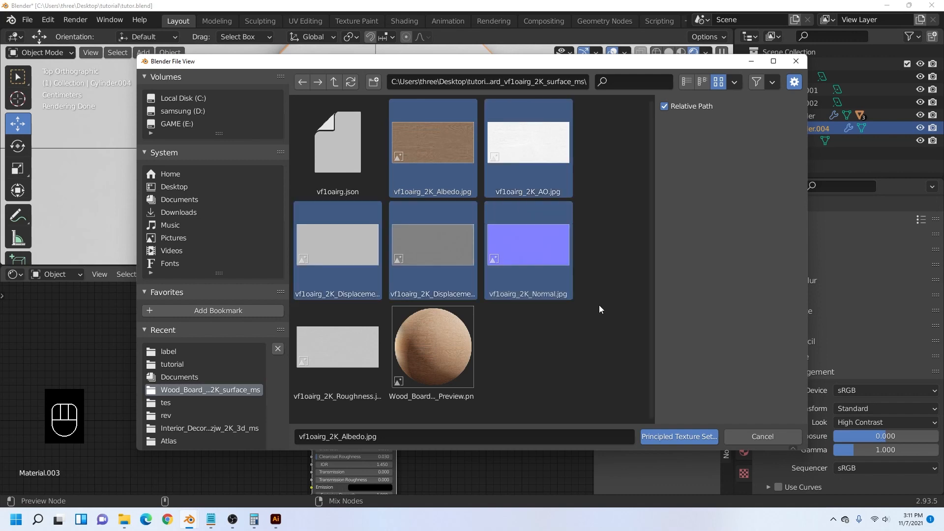
pyautogui.click(599, 305)
pyautogui.click(438, 159)
pyautogui.keyDown('ctrl'); pyautogui.click(529, 246); pyautogui.keyUp('ctrl')
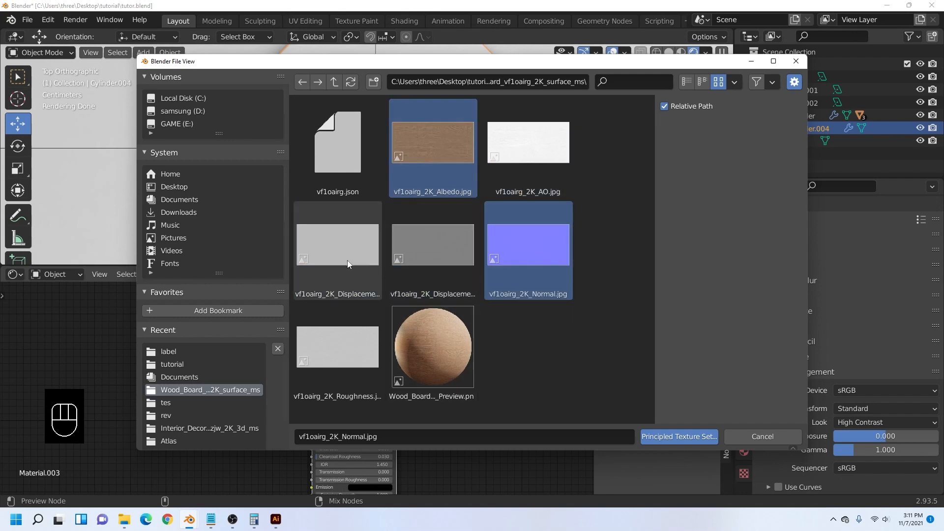
pyautogui.keyDown('ctrl'); pyautogui.click(341, 374); pyautogui.keyUp('ctrl')
pyautogui.click(695, 436)
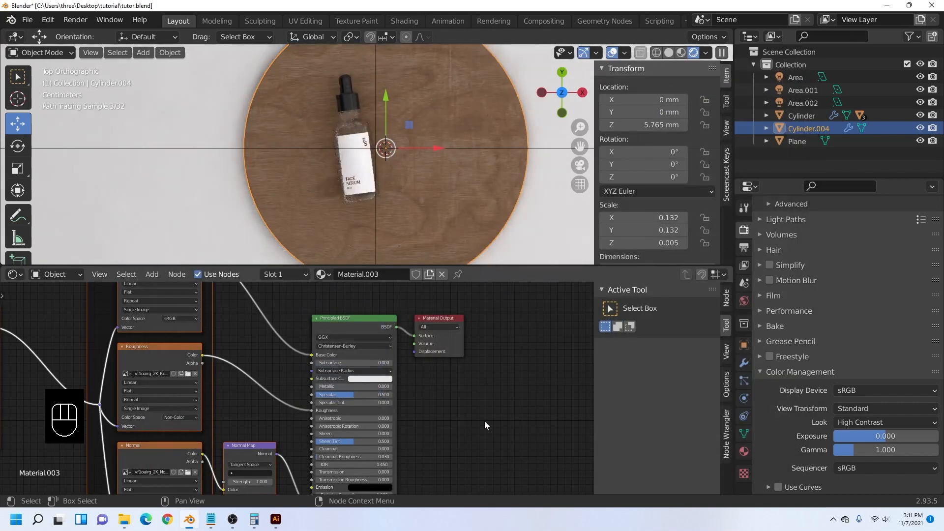
# - Isolate the wooden disc in local view and switch the viewport shading to Material Preview to check its edge
pyautogui.moveTo(470, 231); pyautogui.dragTo(412, 125, button='middle')
pyautogui.scroll(5, 388, 169)
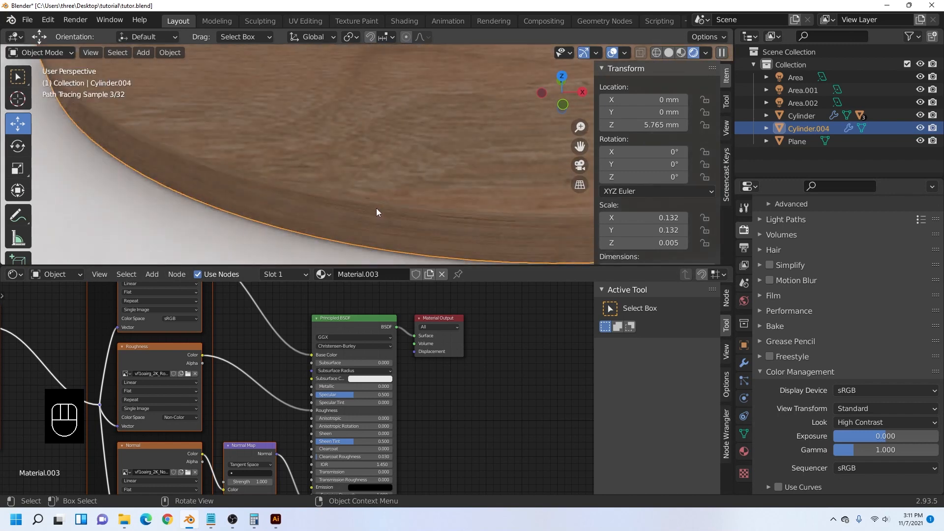
pyautogui.scroll(-2, 391, 219)
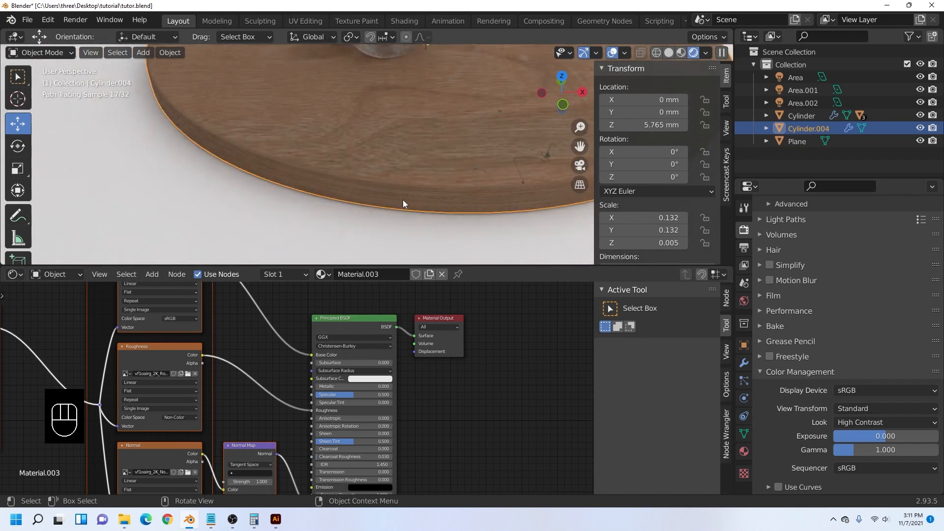
pyautogui.press('KP_Divide')
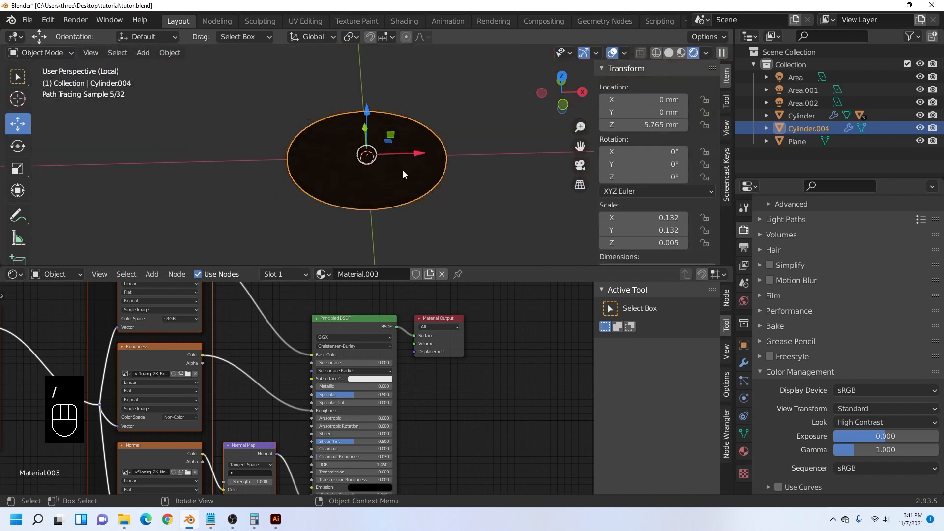
pyautogui.scroll(1, 413, 186)
pyautogui.click(681, 53)
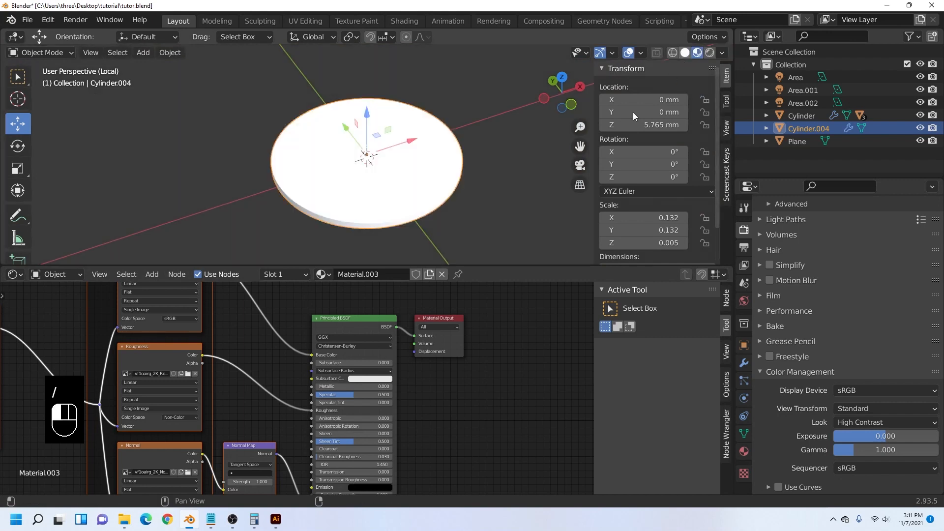
pyautogui.scroll(3, 424, 182)
pyautogui.moveTo(358, 220)
pyautogui.mouseDown(button='middle')
pyautogui.moveTo(385, 177)
pyautogui.moveTo(408, 197)
pyautogui.mouseUp(button='middle')
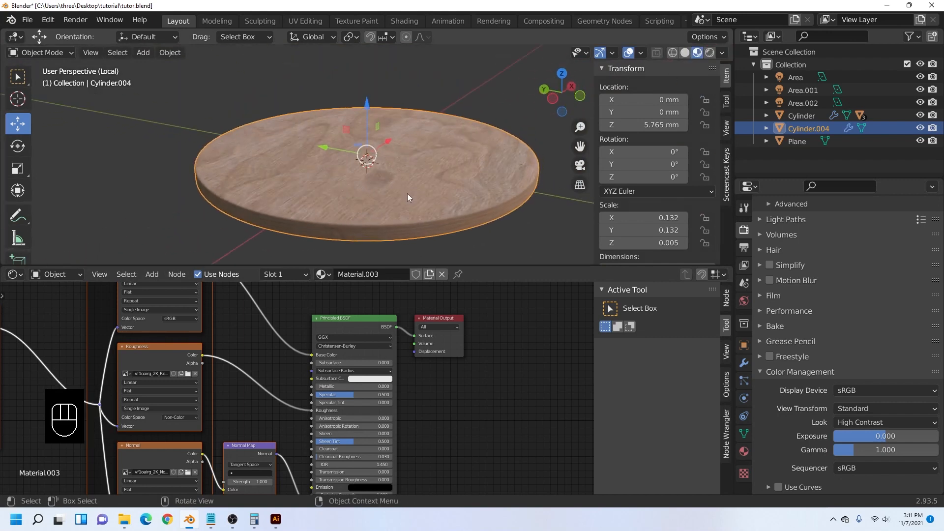
# - In Edit Mode, select the disc's top and bottom rim edge loops plus a vertical side edge and mark them as seams
pyautogui.press('Tab')
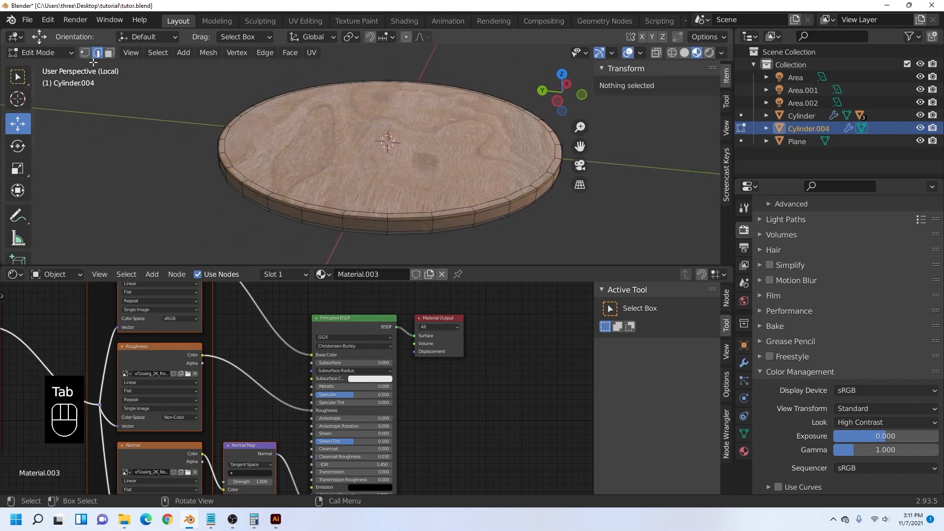
pyautogui.keyDown('alt'); pyautogui.keyDown('shift'); pyautogui.click(212, 222); pyautogui.keyUp('shift'); pyautogui.keyUp('alt')
pyautogui.moveTo(212, 223); pyautogui.dragTo(276, 224, button='middle')
pyautogui.moveTo(197, 205); pyautogui.dragTo(494, 129, button='middle')
pyautogui.keyDown('alt'); pyautogui.keyDown('shift'); pyautogui.click(275, 147); pyautogui.keyUp('shift'); pyautogui.keyUp('alt')
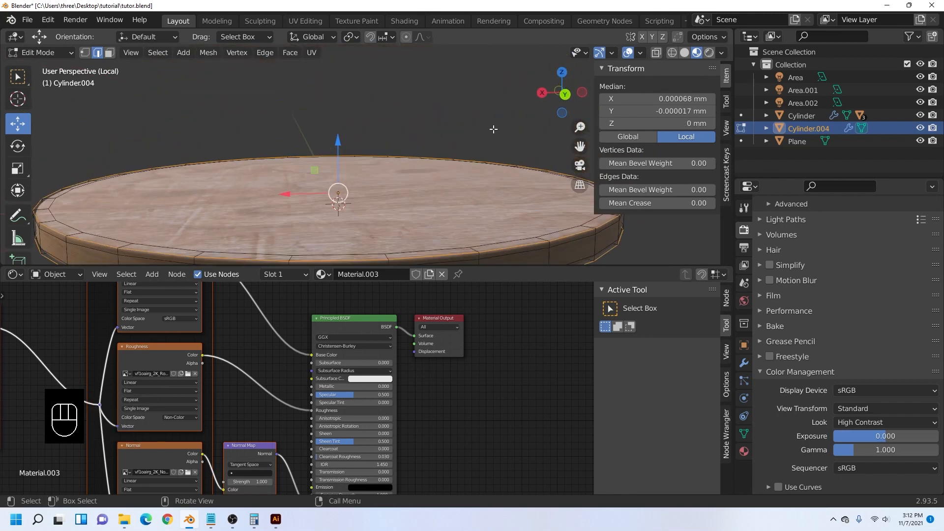
pyautogui.click(565, 94)
pyautogui.scroll(2, 362, 206)
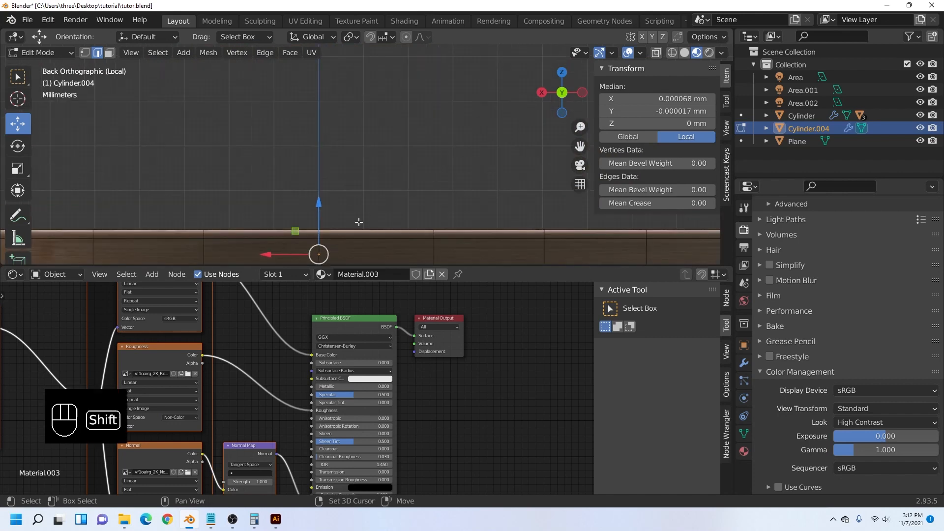
pyautogui.keyDown('shift'); pyautogui.moveTo(351, 242); pyautogui.dragTo(374, 147, button='middle'); pyautogui.keyUp('shift')
pyautogui.scroll(7, 374, 147)
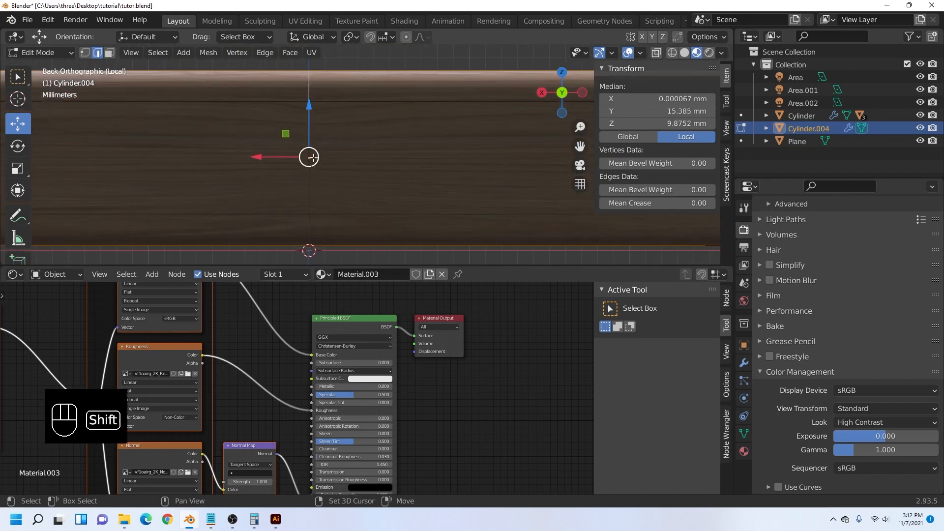
pyautogui.moveTo(322, 215)
pyautogui.mouseDown(button='middle')
pyautogui.moveTo(318, 180)
pyautogui.moveTo(321, 215)
pyautogui.mouseUp(button='middle')
pyautogui.scroll(-12, 320, 200)
pyautogui.scroll(4, 340, 166)
pyautogui.moveTo(340, 167); pyautogui.dragTo(289, 176, button='middle')
pyautogui.scroll(-1, 283, 188)
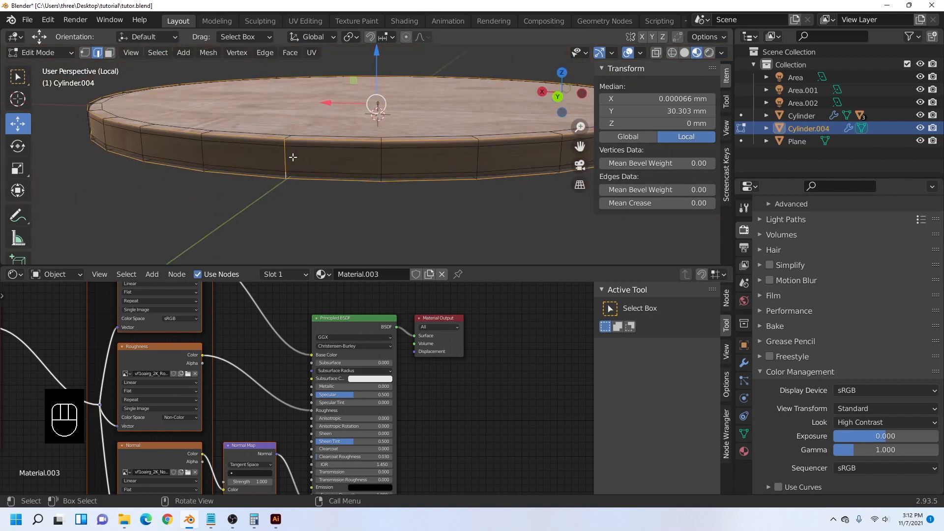
pyautogui.rightClick(293, 157)
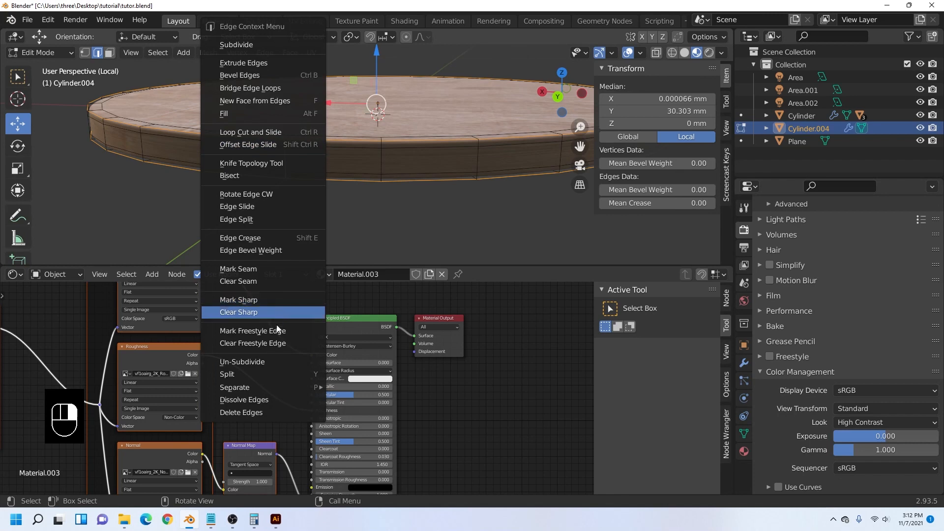
pyautogui.click(281, 268)
pyautogui.moveTo(399, 169); pyautogui.dragTo(331, 183, button='middle')
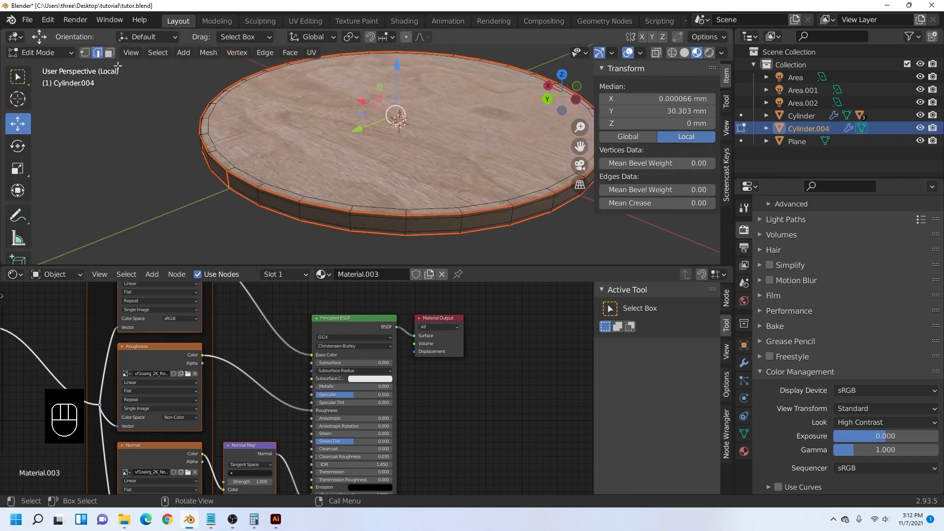
# - Return to Object Mode and apply the wooden disc's scale
pyautogui.click(55, 53)
pyautogui.click(29, 64)
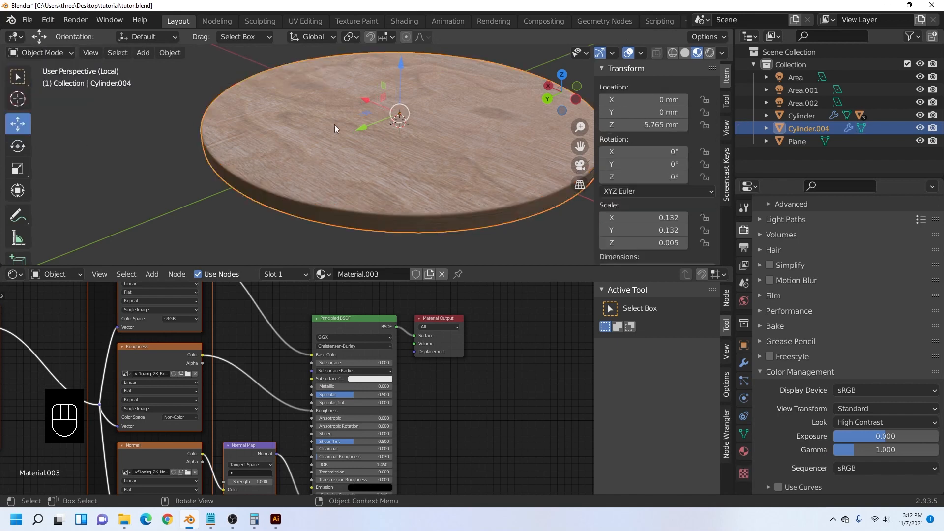
pyautogui.hotkey('ctrl', 'a')
pyautogui.click(334, 124)
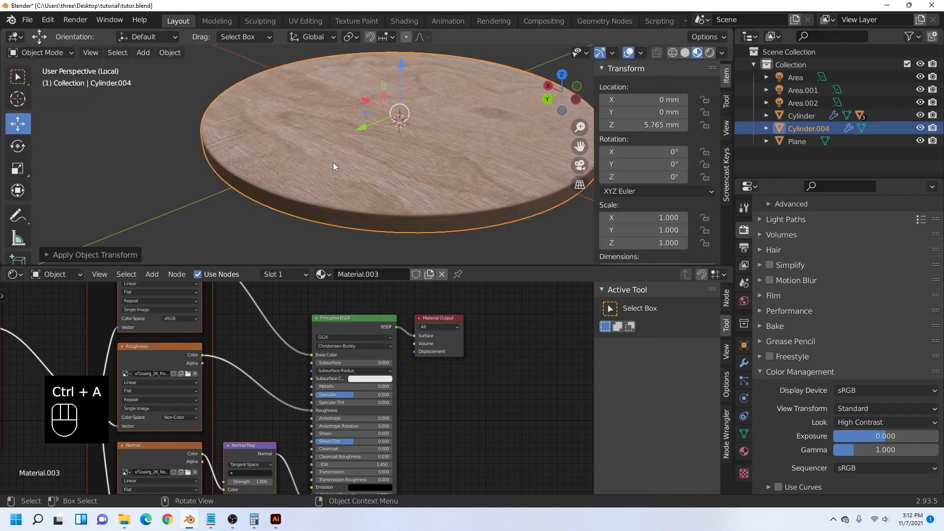
# - In Edit Mode, select all of the wooden disc's faces and unwrap them along the marked seams
pyautogui.press('Tab')
pyautogui.press('a')
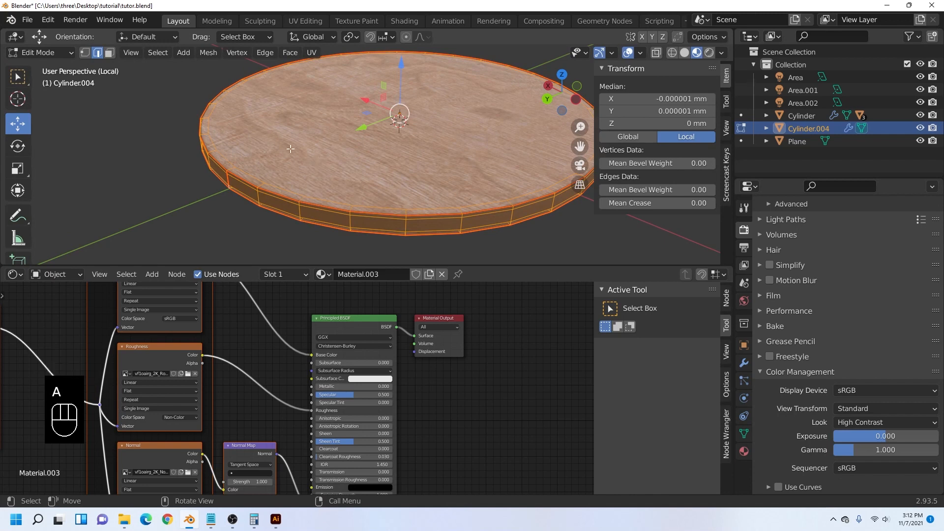
pyautogui.click(109, 56)
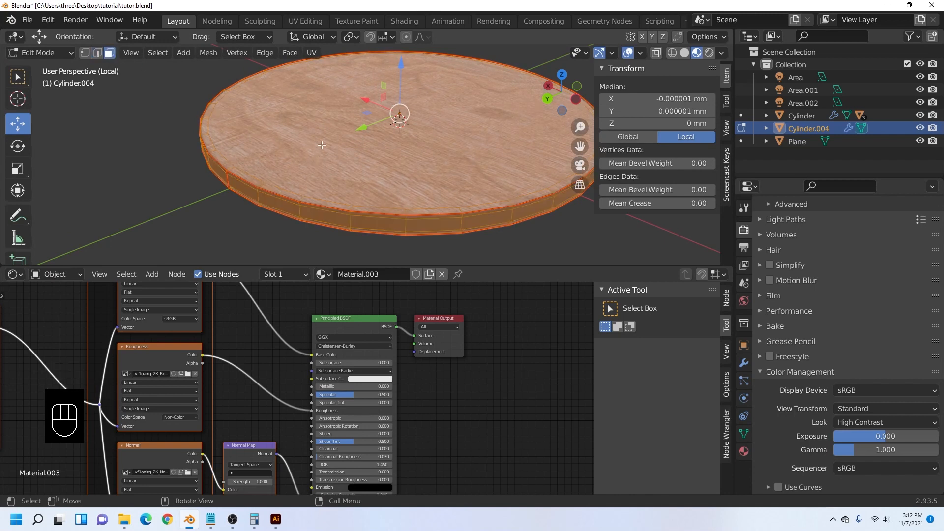
pyautogui.press('u')
pyautogui.click(322, 144)
pyautogui.moveTo(321, 145); pyautogui.dragTo(431, 174, button='middle')
pyautogui.scroll(3, 431, 184)
# - Add a Value node to the disc's material and place it beside the Mapping node's Scale input
pyautogui.moveTo(244, 361); pyautogui.dragTo(535, 301, button='middle')
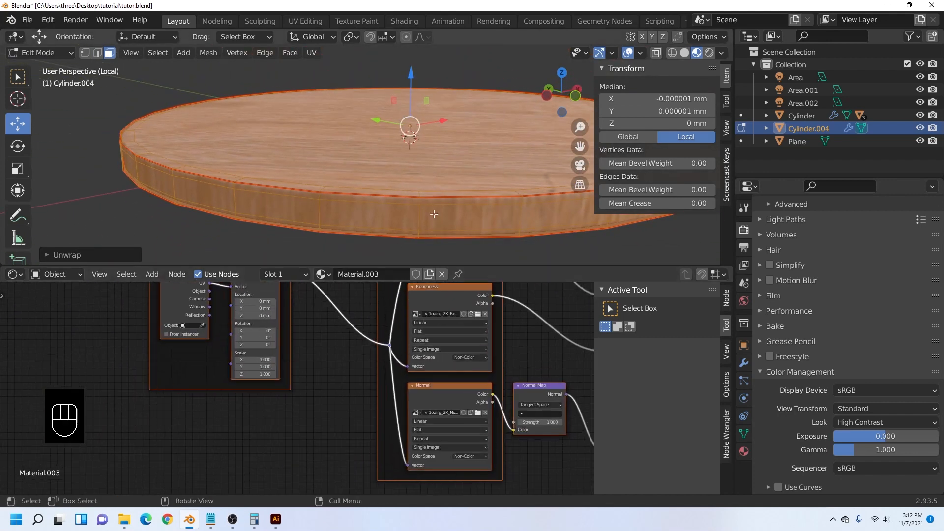
pyautogui.scroll(5, 288, 336)
pyautogui.moveTo(288, 335); pyautogui.dragTo(468, 364, button='middle')
pyautogui.scroll(3, 378, 371)
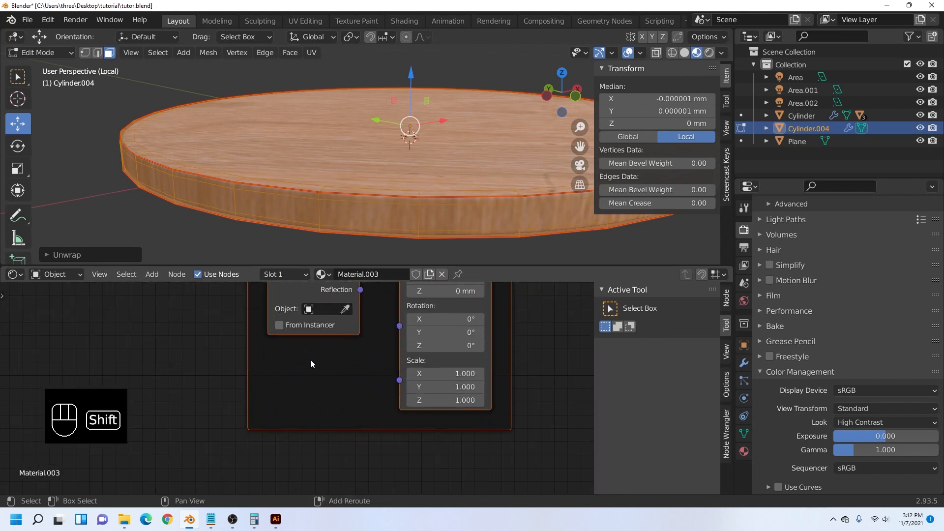
pyautogui.hotkey('shift', 'a')
pyautogui.click(291, 360)
pyautogui.write('val')
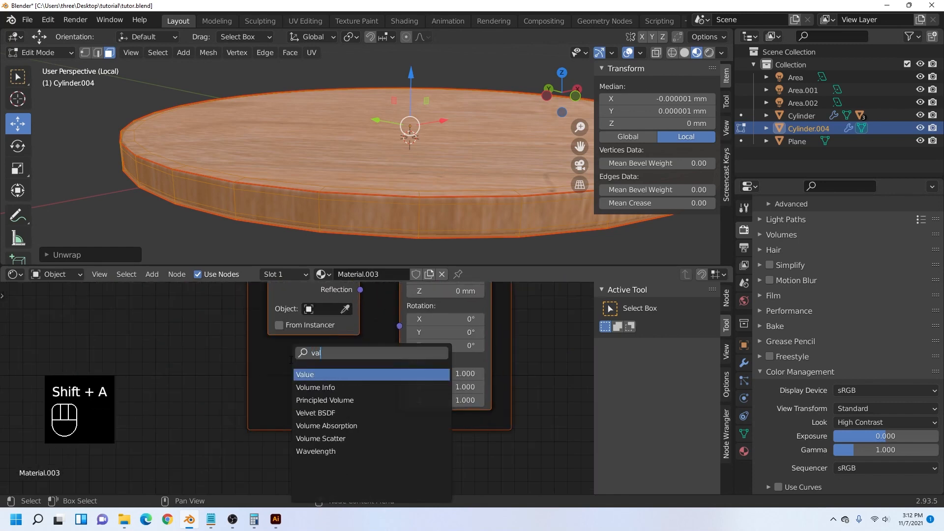
pyautogui.write('ue')
pyautogui.press('Return')
pyautogui.click(259, 369)
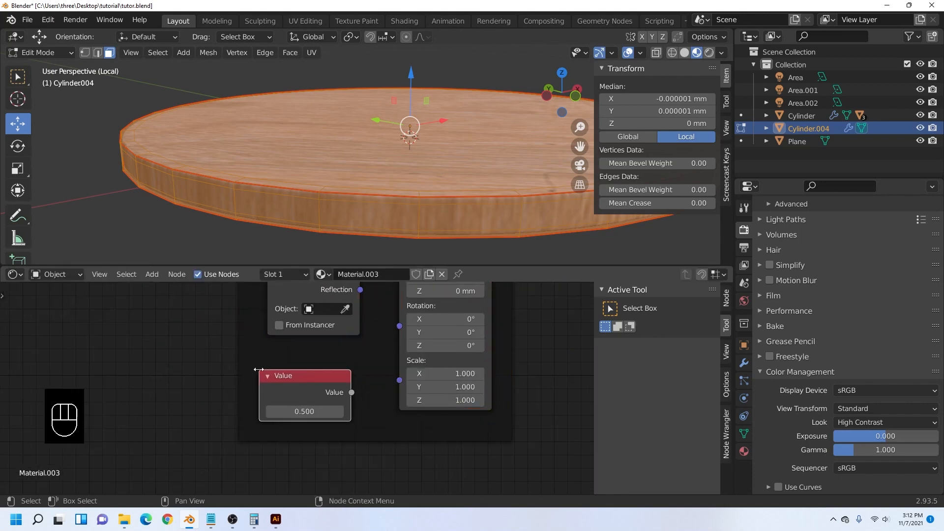
# - Connect the Value node to the Mapping node's Scale input and set its value to 1
pyautogui.moveTo(352, 392); pyautogui.dragTo(399, 381)
pyautogui.click(310, 412)
pyautogui.write('1')
pyautogui.press('Return')
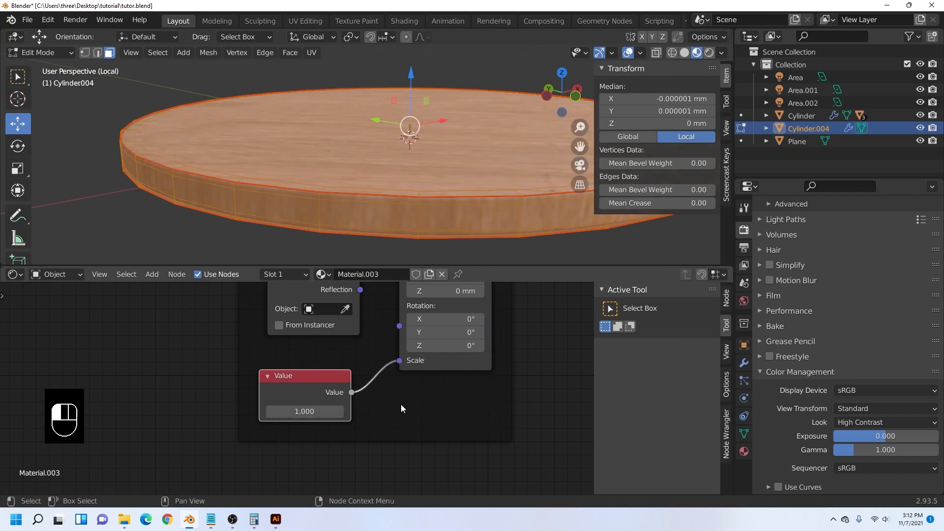
# - Try a Value node setting of 1.5 for the texture scale and check the wood grain on the disc's top
pyautogui.moveTo(418, 177); pyautogui.dragTo(407, 127, button='middle')
pyautogui.scroll(3, 432, 205)
pyautogui.click(296, 411)
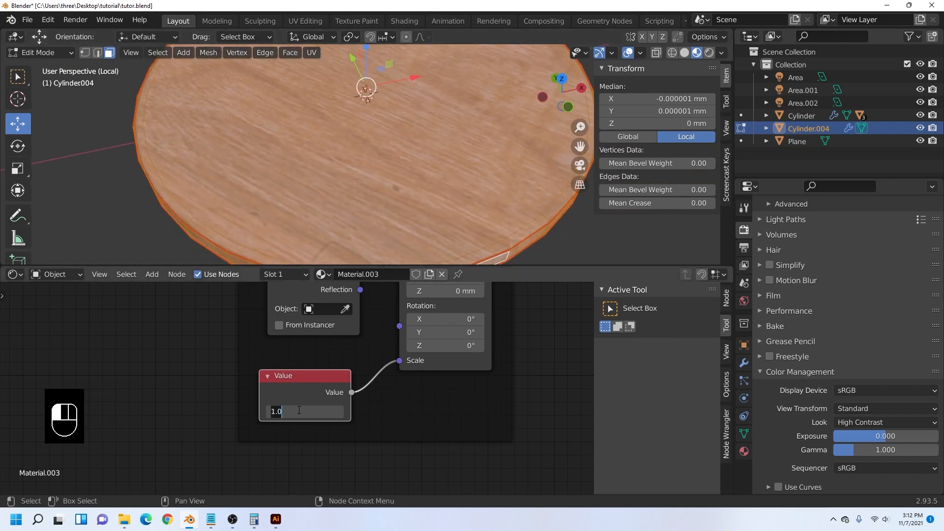
pyautogui.write('1.5')
pyautogui.press('Return')
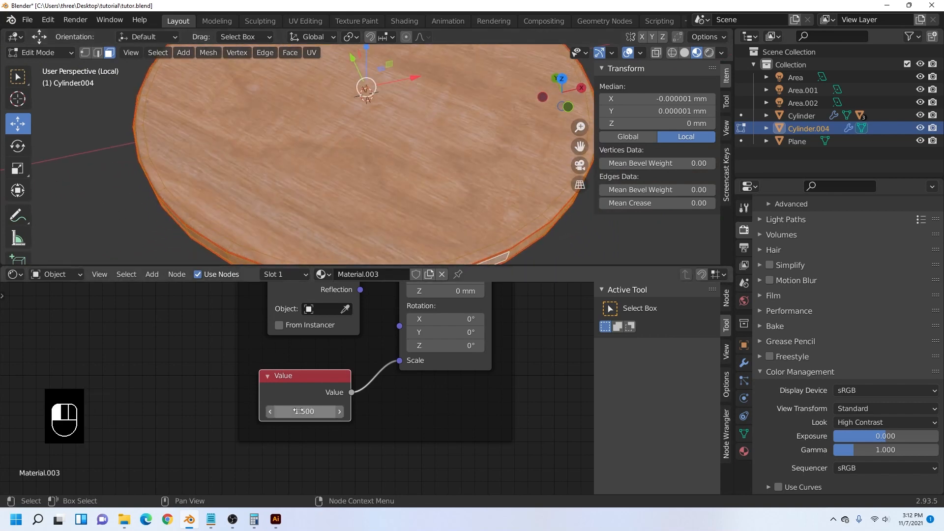
pyautogui.scroll(-3, 359, 170)
pyautogui.moveTo(368, 167); pyautogui.dragTo(323, 176, button='middle')
pyautogui.scroll(1, 329, 176)
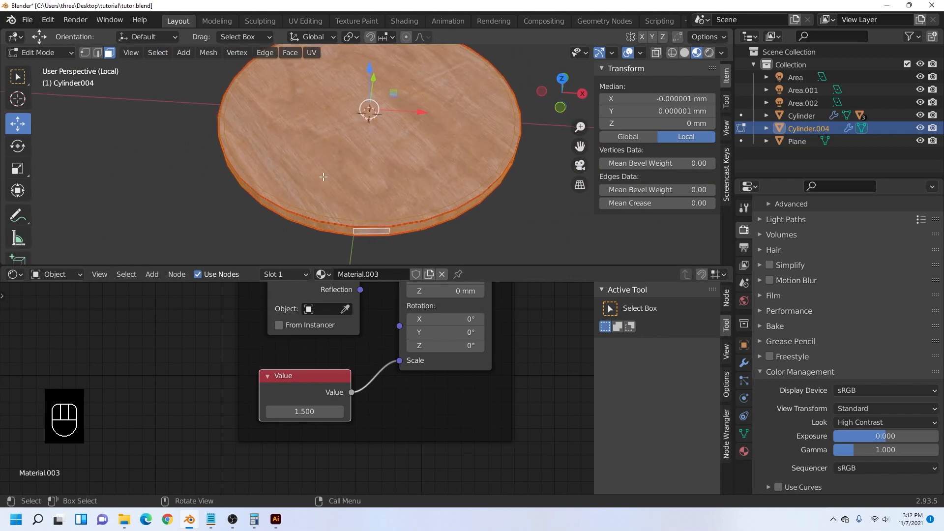
# - Return to Object Mode and deselect the disc to inspect the wood grain without the selection overlay
pyautogui.click(41, 53)
pyautogui.click(44, 65)
pyautogui.click(500, 227)
pyautogui.moveTo(487, 220); pyautogui.dragTo(431, 219, button='middle')
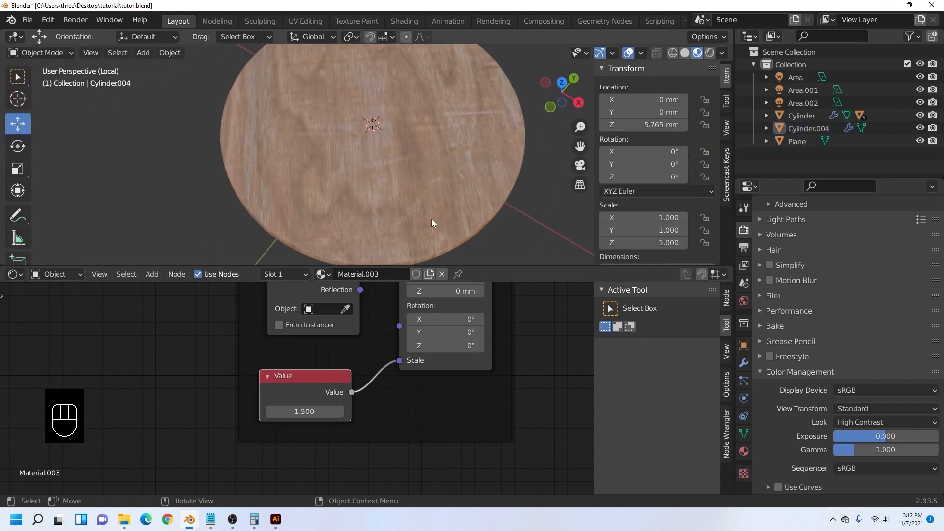
pyautogui.scroll(-3, 408, 202)
pyautogui.scroll(1, 389, 186)
pyautogui.scroll(-1, 389, 188)
# - Set the Value node driving the wood texture's scale to 1
pyautogui.moveTo(355, 325); pyautogui.dragTo(351, 333, button='middle')
pyautogui.click(300, 421)
pyautogui.write('1')
pyautogui.press('Return')
pyautogui.moveTo(450, 222); pyautogui.dragTo(448, 202, button='middle')
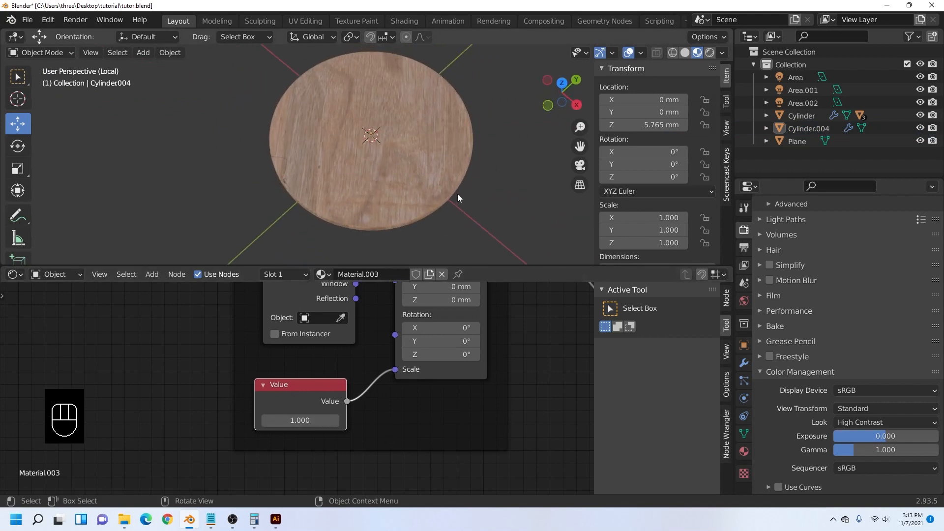
# - Leave local view, look at the scene from the top and switch the viewport shading to Rendered
pyautogui.press('/')
pyautogui.scroll(-5, 459, 194)
pyautogui.moveTo(393, 160); pyautogui.dragTo(381, 213, button='middle')
pyautogui.keyDown('shift'); pyautogui.moveTo(393, 133); pyautogui.dragTo(367, 190, button='middle'); pyautogui.keyUp('shift')
pyautogui.click(561, 88)
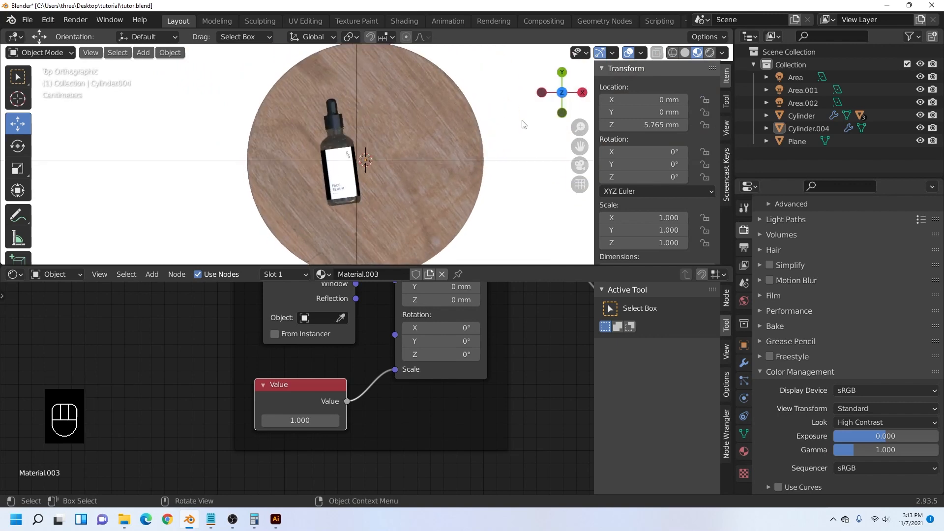
pyautogui.click(412, 122)
pyautogui.click(339, 137)
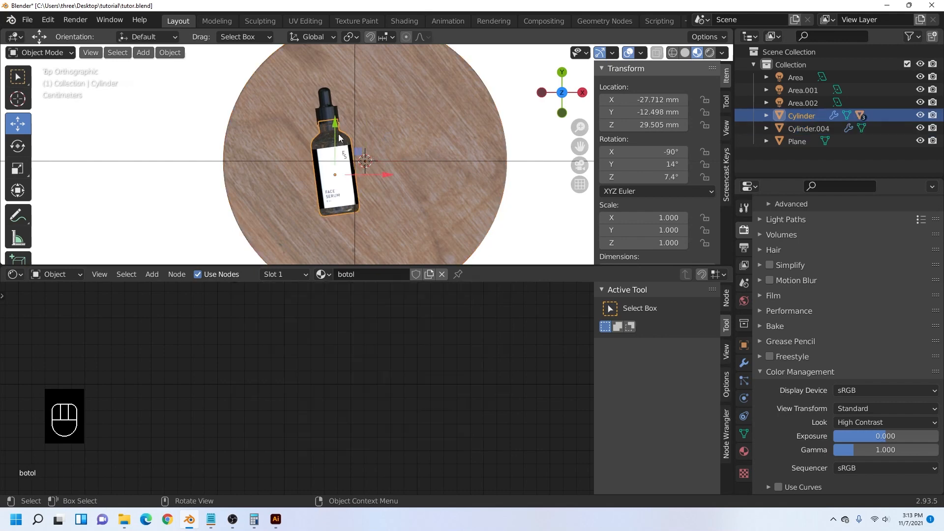
pyautogui.click(709, 53)
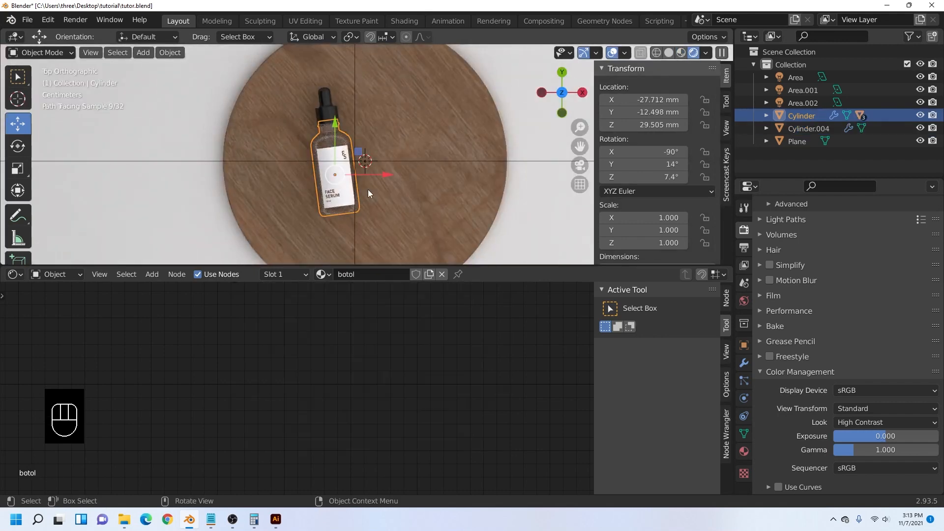
pyautogui.scroll(3, 368, 189)
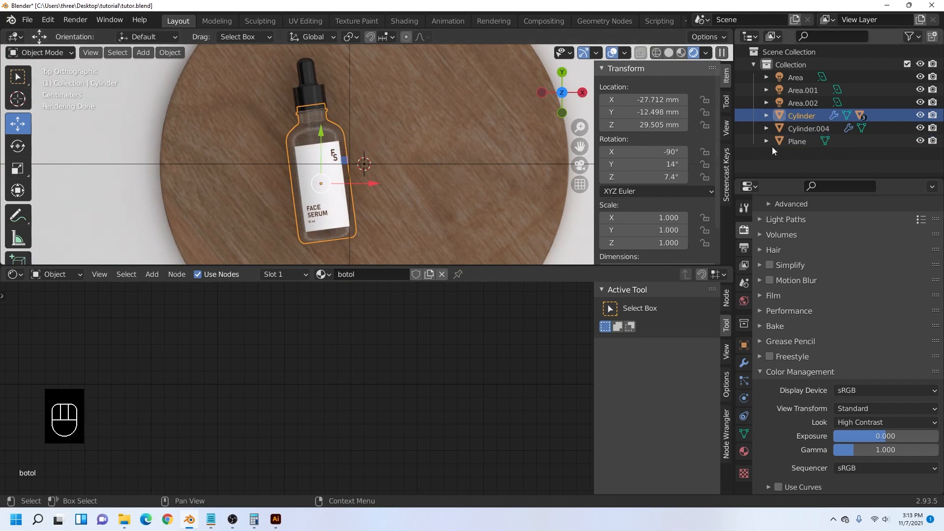
# - Select the bottle with its whole hierarchy and duplicate it, moving the copy about 63 mm along the X axis
pyautogui.rightClick(801, 115)
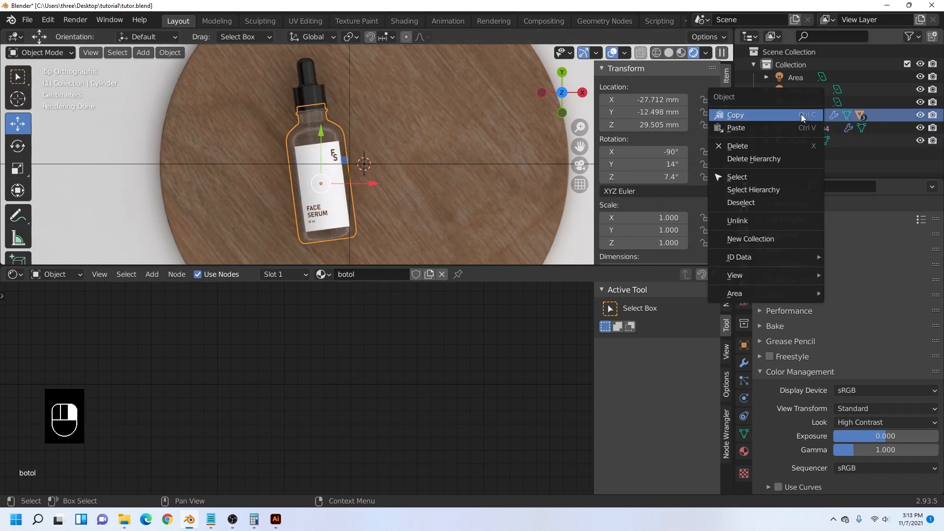
pyautogui.click(780, 189)
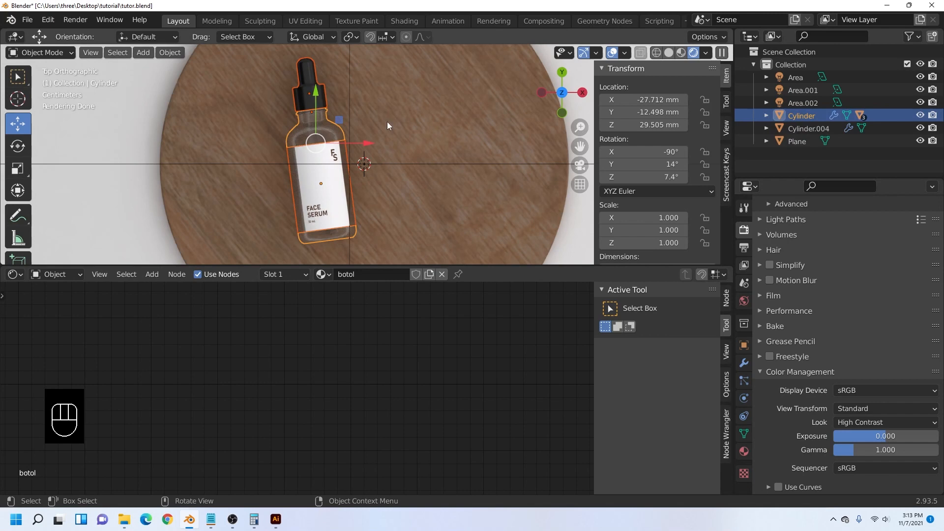
pyautogui.click(349, 146)
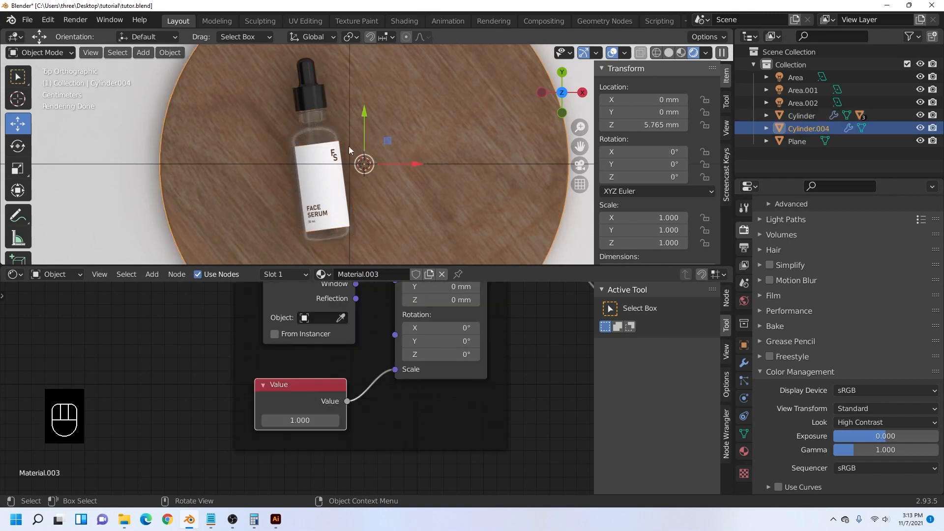
pyautogui.click(320, 136)
pyautogui.rightClick(796, 117)
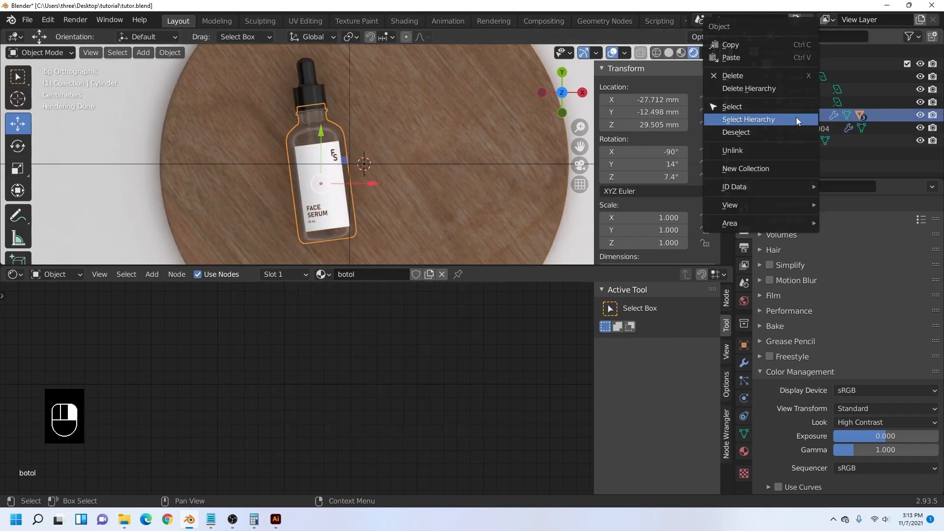
pyautogui.click(796, 119)
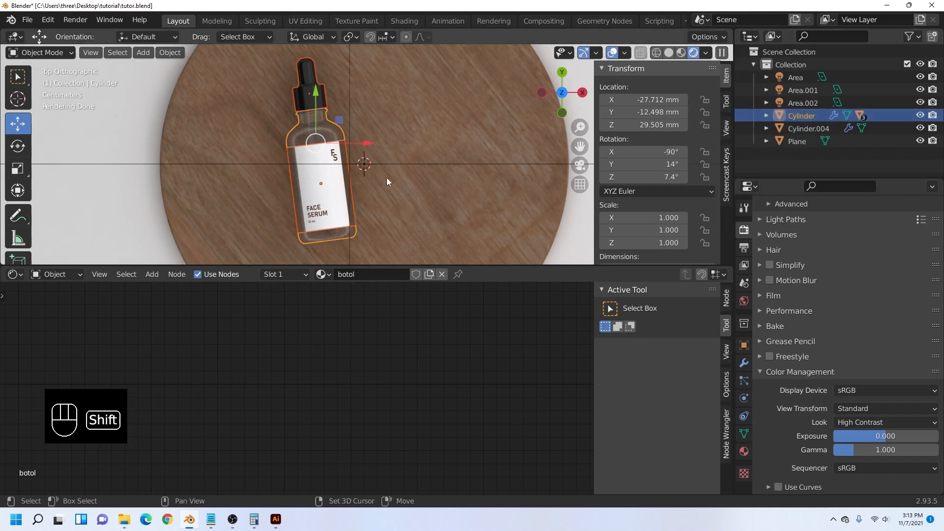
pyautogui.hotkey('shift', 'd')
pyautogui.press('x')
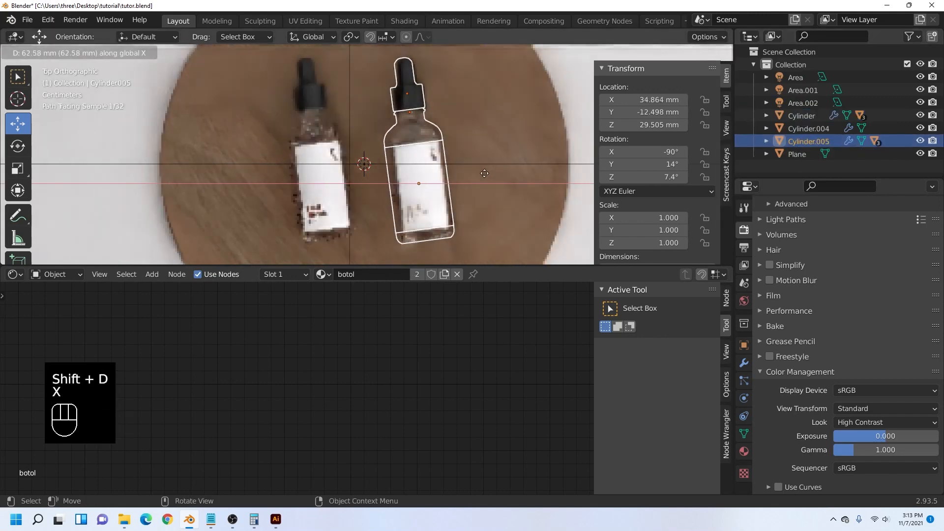
pyautogui.click(490, 171)
# - Rotate the duplicated bottle to about -12.4° on Z and move it to about X 20.5 mm, Y -25.1 mm
pyautogui.press('r')
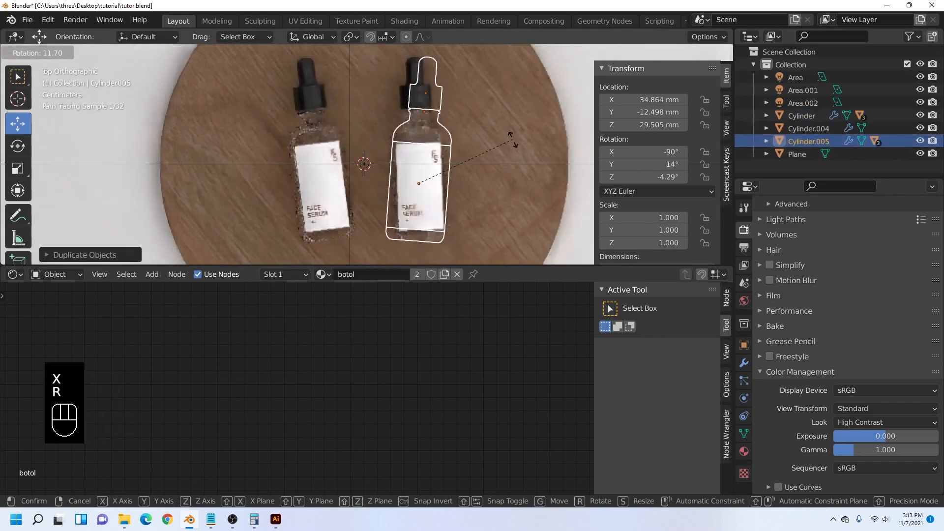
pyautogui.click(477, 169)
pyautogui.moveTo(465, 143); pyautogui.dragTo(438, 149)
pyautogui.scroll(-2, 437, 150)
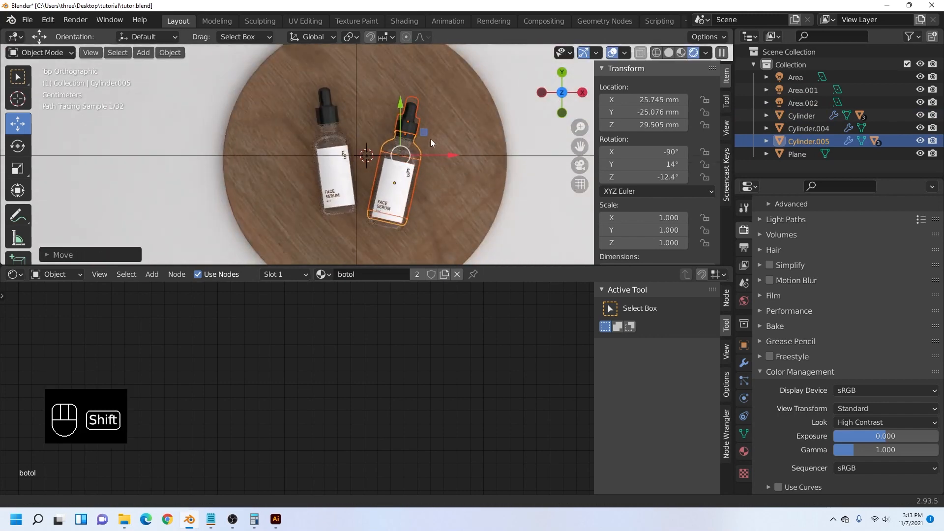
pyautogui.keyDown('shift'); pyautogui.moveTo(438, 152); pyautogui.dragTo(451, 134, button='middle'); pyautogui.keyUp('shift')
pyautogui.scroll(1, 452, 137)
pyautogui.moveTo(454, 140); pyautogui.dragTo(445, 141)
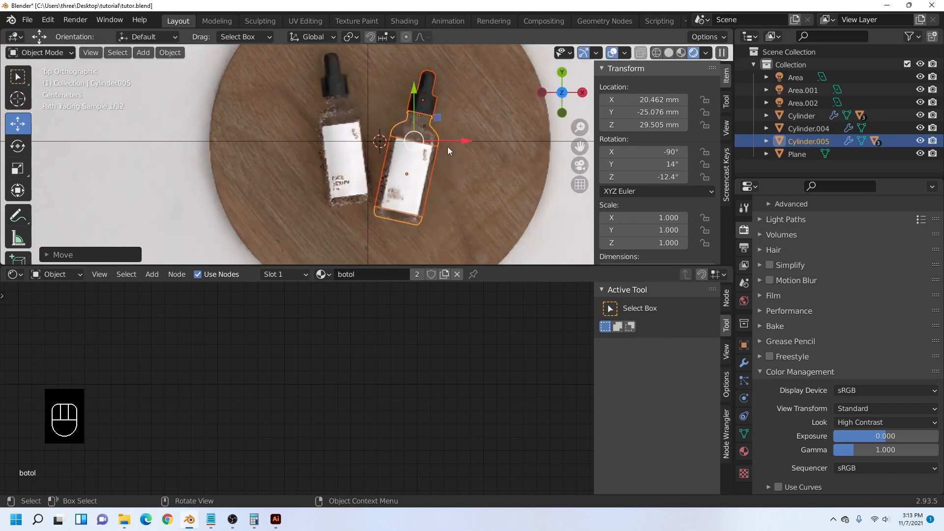
# - Select the duplicated bottle's glass body and make its botol material a separate single-user copy
pyautogui.click(535, 233)
pyautogui.click(426, 128)
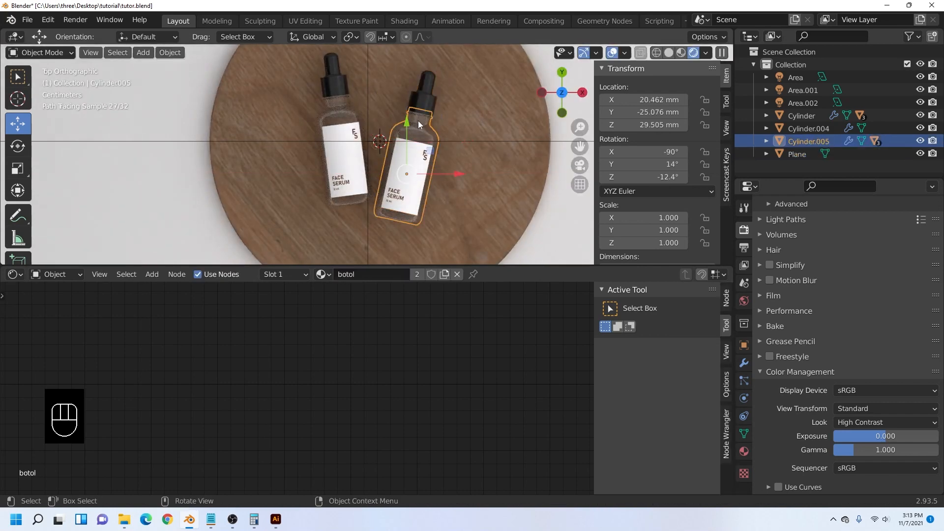
pyautogui.click(417, 275)
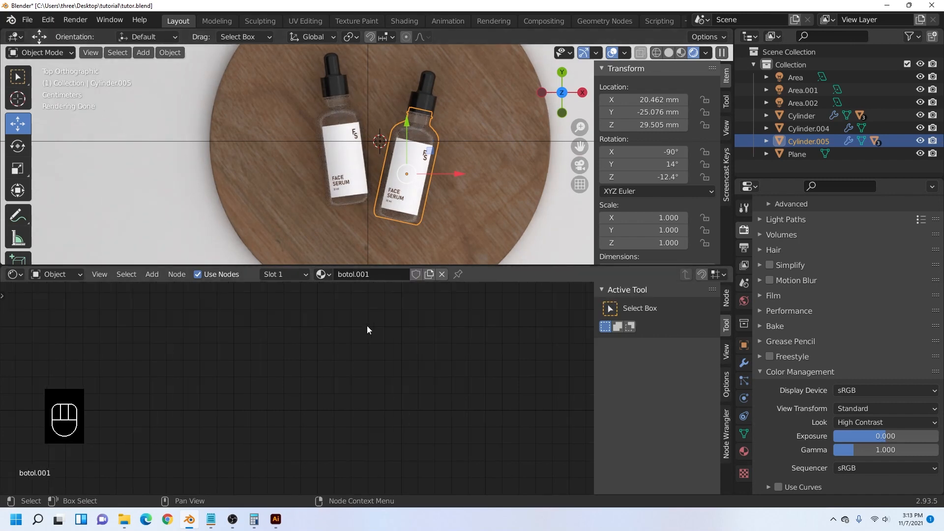
# - Set the Glass BSDF color of the duplicated bottle's material to light orange, about H 0.079 and S 0.745
pyautogui.scroll(-7, 305, 381)
pyautogui.moveTo(507, 369); pyautogui.dragTo(308, 358, button='middle')
pyautogui.scroll(6, 308, 359)
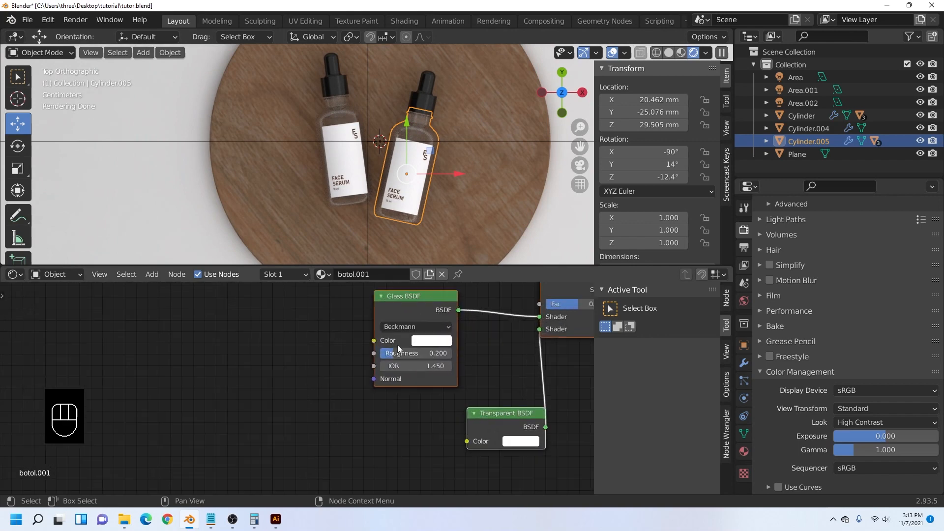
pyautogui.scroll(3, 434, 359)
pyautogui.moveTo(494, 354); pyautogui.dragTo(283, 366, button='middle')
pyautogui.scroll(2, 295, 364)
pyautogui.click(302, 360)
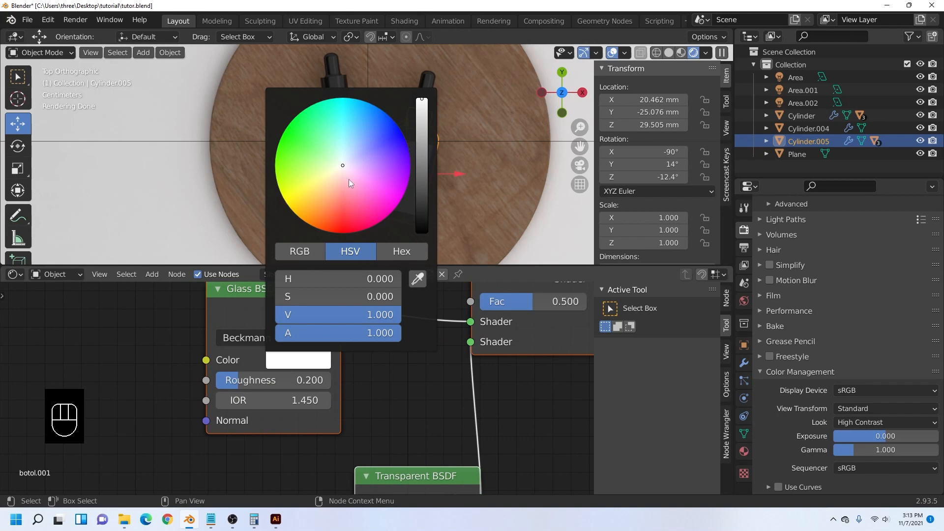
pyautogui.click(331, 191)
pyautogui.moveTo(417, 406); pyautogui.dragTo(374, 344, button='middle')
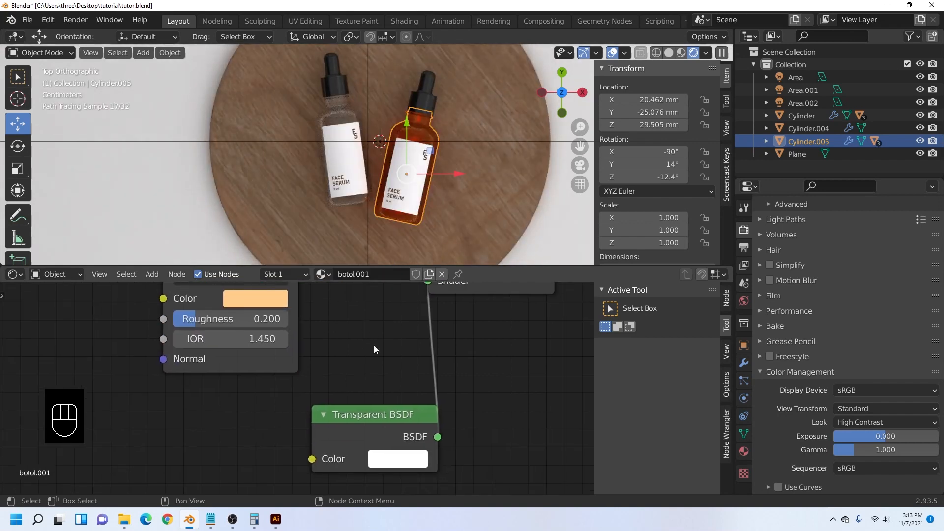
# - Darken the Transparent BSDF color to a value of about 0.551 and shift the Glass BSDF color to a warm yellow
pyautogui.click(391, 459)
pyautogui.moveTo(529, 226)
pyautogui.mouseDown()
pyautogui.moveTo(524, 248)
pyautogui.moveTo(524, 240)
pyautogui.mouseUp()
pyautogui.click(283, 299)
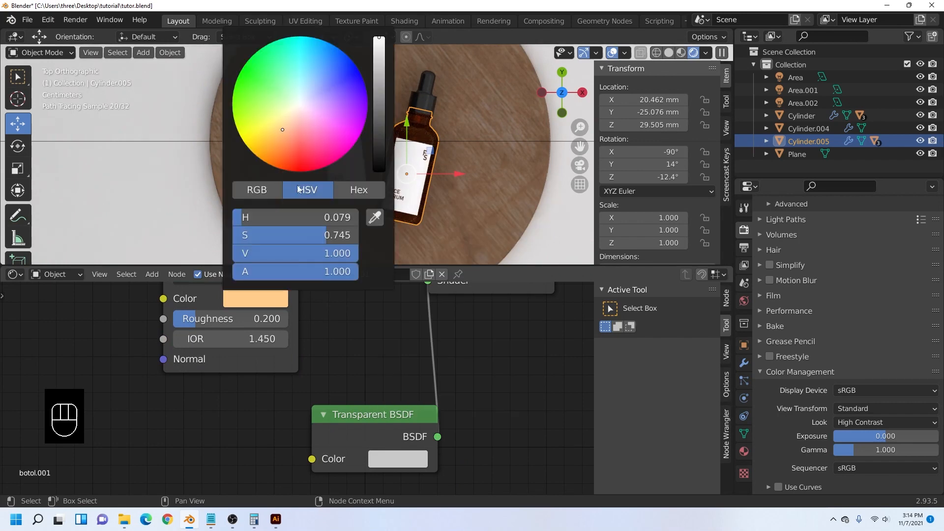
pyautogui.moveTo(283, 129); pyautogui.dragTo(274, 130)
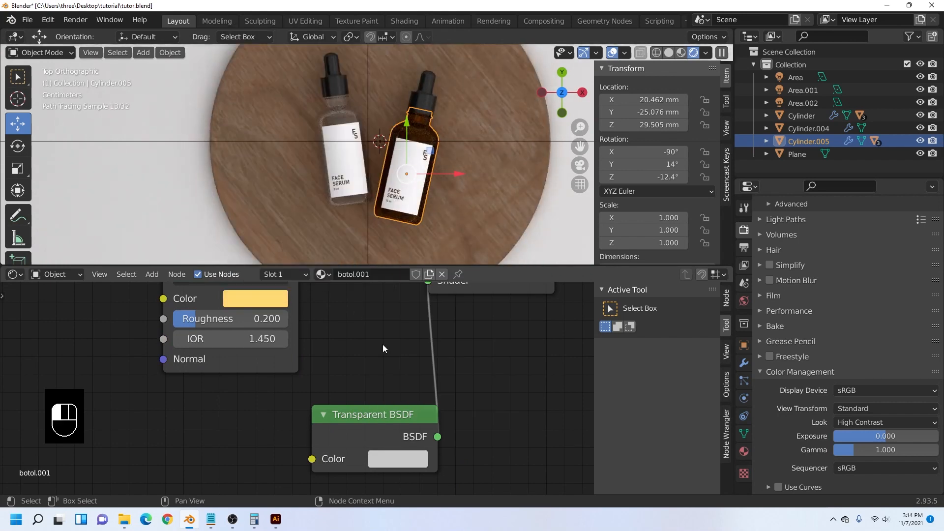
# - Set the Transparent BSDF color to full-brightness white and reselect the duplicated bottle's glass body
pyautogui.click(404, 459)
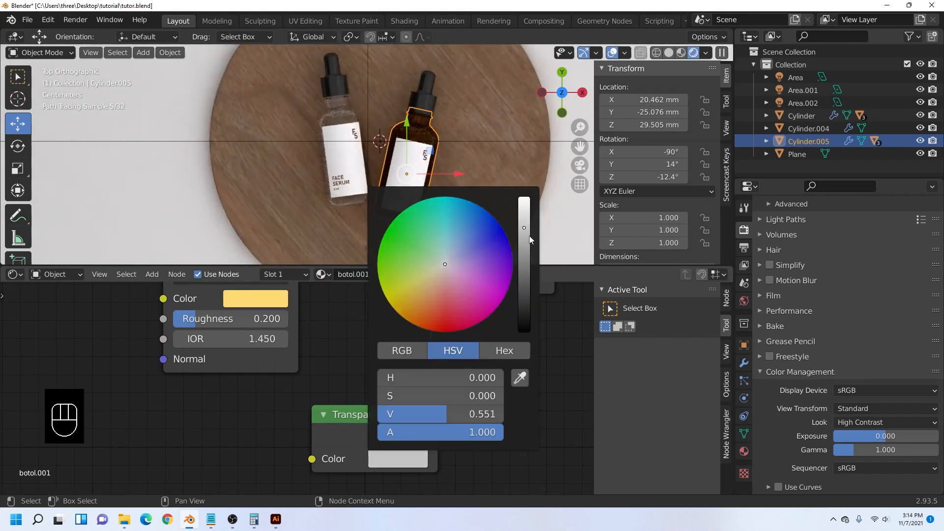
pyautogui.click(528, 196)
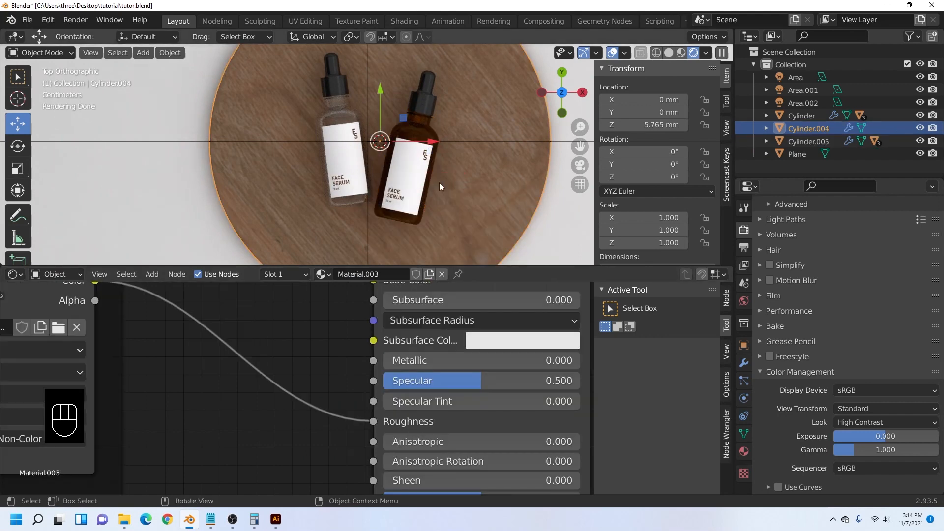
pyautogui.click(416, 130)
pyautogui.moveTo(322, 329); pyautogui.dragTo(368, 356, button='middle')
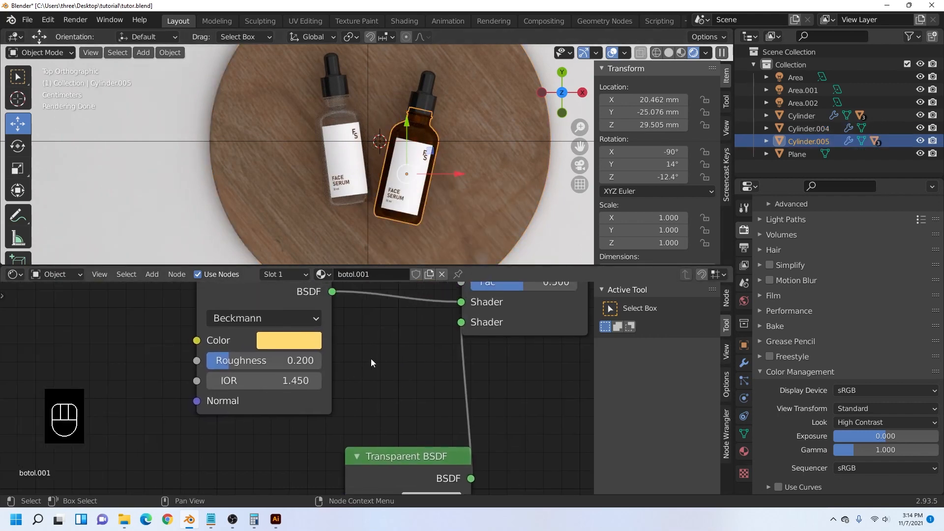
# - Switch to File Explorer and open the plant Blender file from the tutorial folder's 3d object subfolder
pyautogui.scroll(-2, 451, 175)
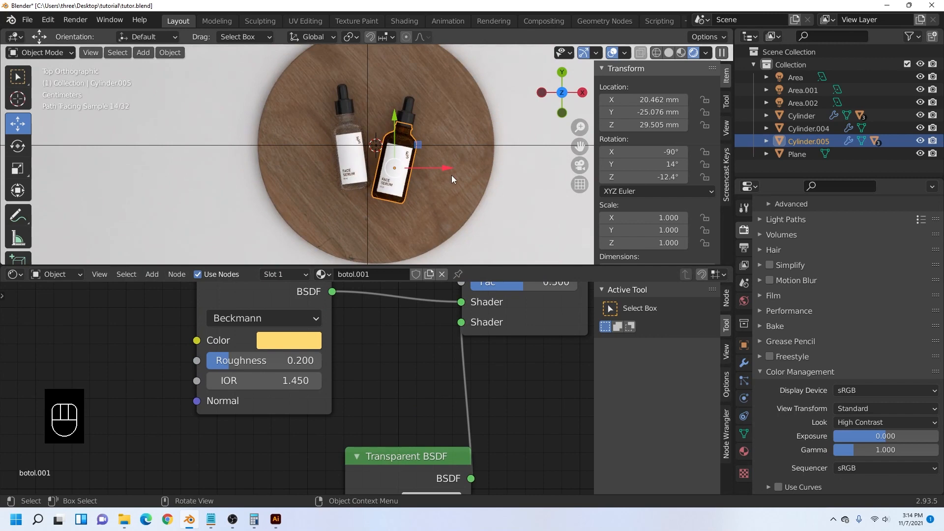
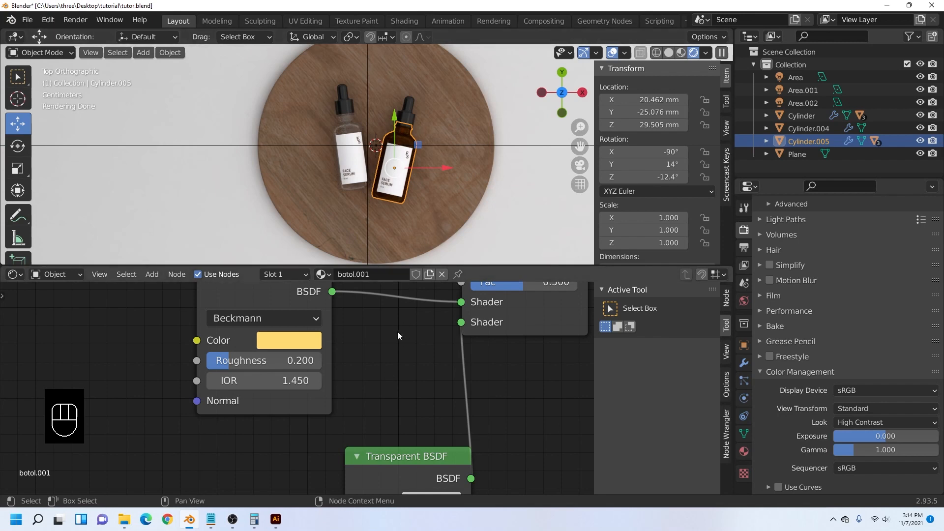
pyautogui.click(124, 520)
pyautogui.moveTo(757, 84); pyautogui.dragTo(393, 116)
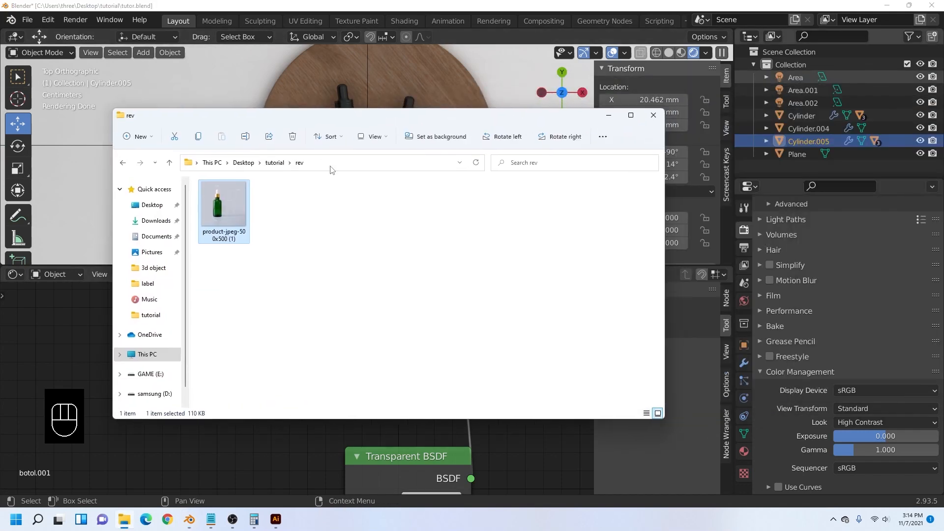
pyautogui.click(170, 162)
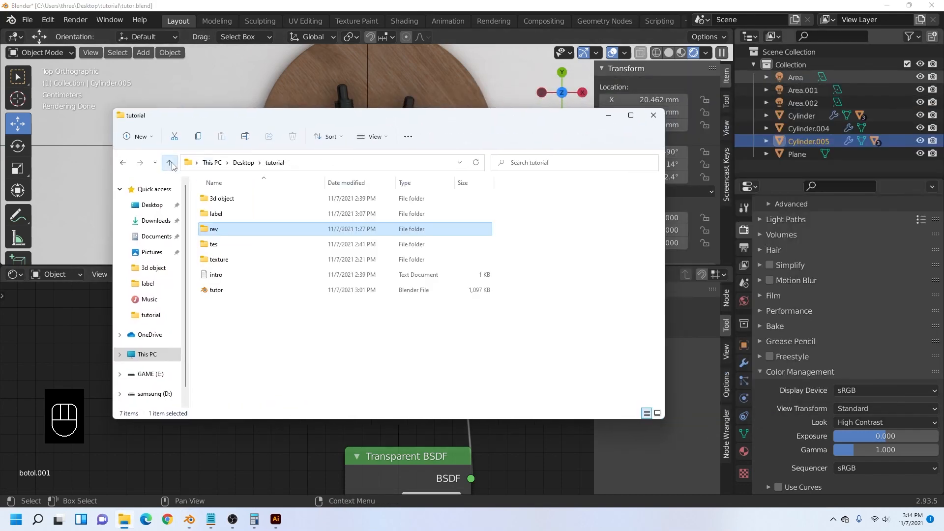
pyautogui.doubleClick(237, 199)
pyautogui.click(239, 217)
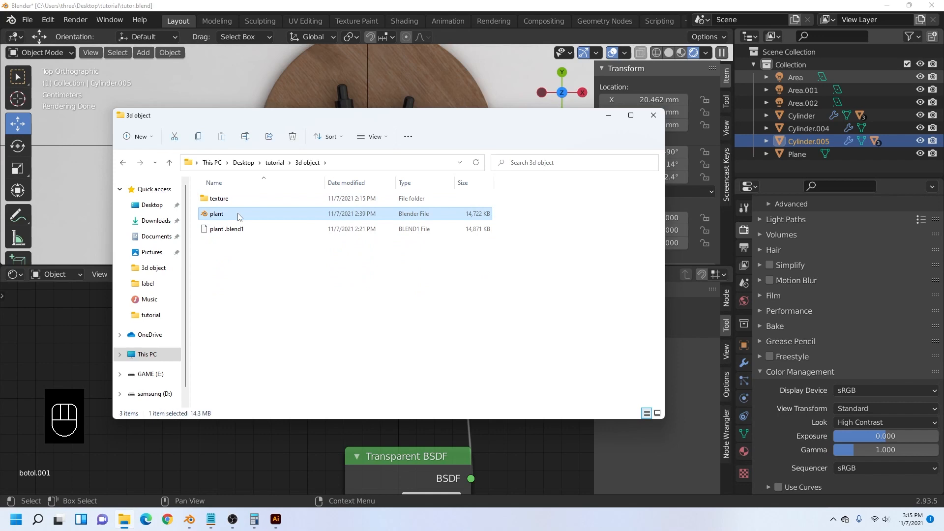
pyautogui.doubleClick(240, 217)
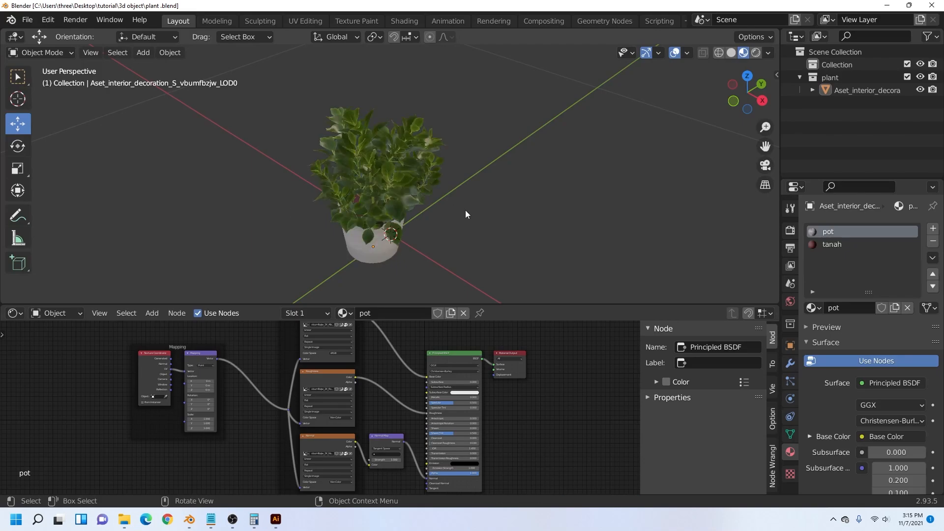
# - Select the whole potted plant and copy it to the clipboard
pyautogui.moveTo(503, 106); pyautogui.dragTo(270, 277)
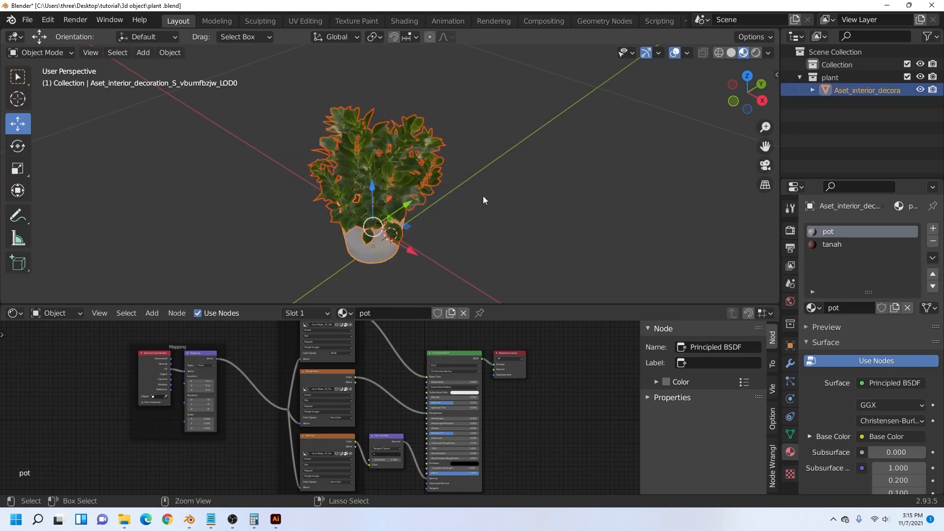
pyautogui.hotkey('ctrl', 'c')
pyautogui.click(483, 196)
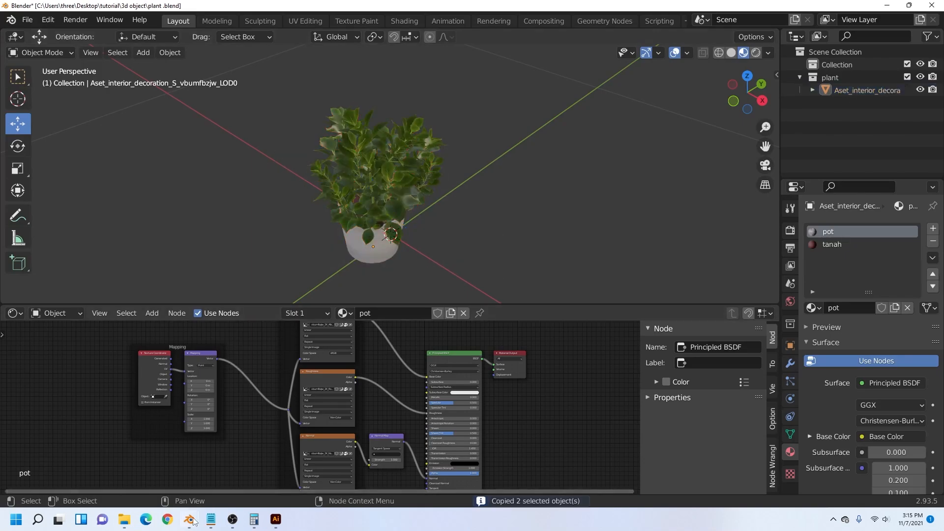
# - Return to the tutor.blend scene, paste the plant, and move it to the clear bottle's side of the wooden disc
pyautogui.moveTo(190, 519)
pyautogui.click(138, 462)
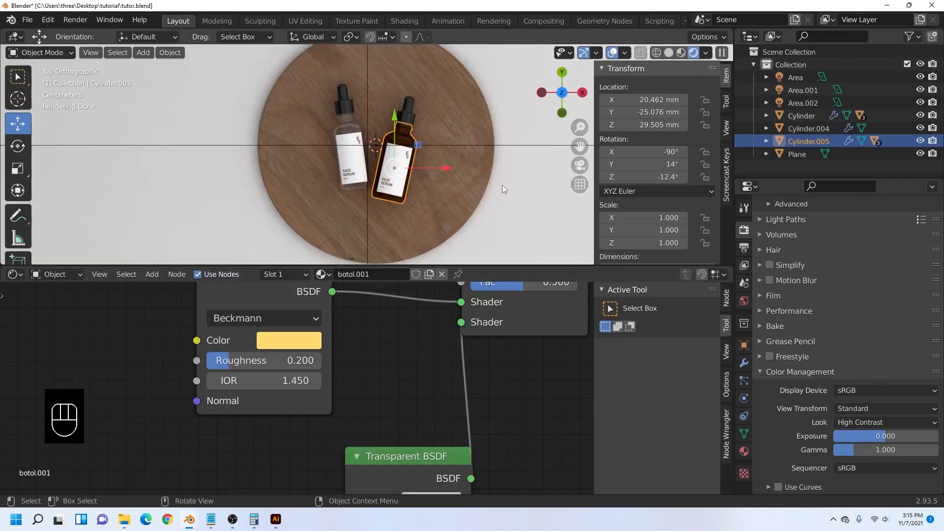
pyautogui.moveTo(452, 265); pyautogui.dragTo(452, 370)
pyautogui.scroll(-4, 420, 187)
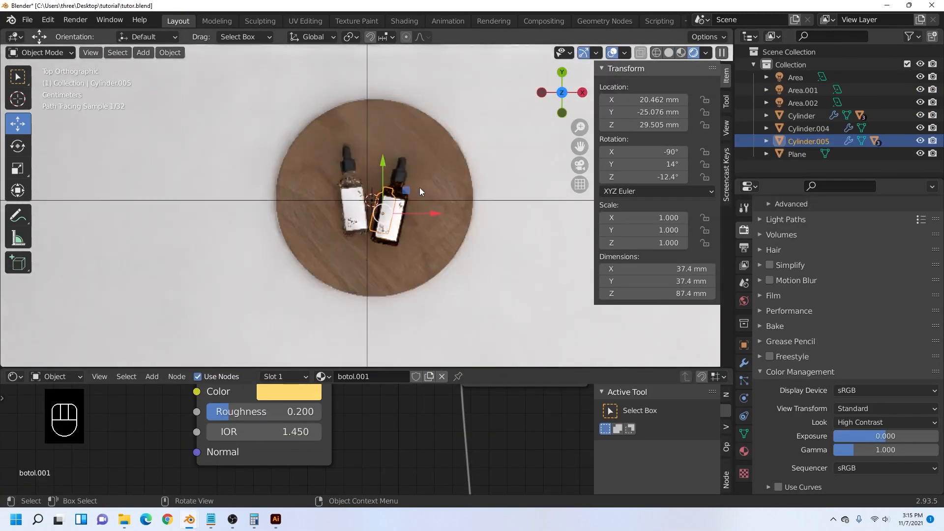
pyautogui.hotkey('ctrl', 'v')
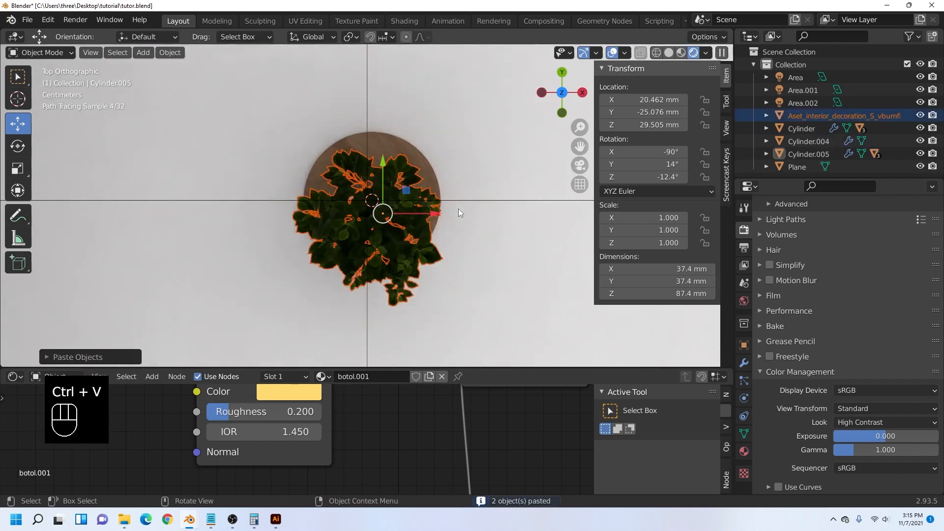
pyautogui.moveTo(416, 212); pyautogui.dragTo(318, 222)
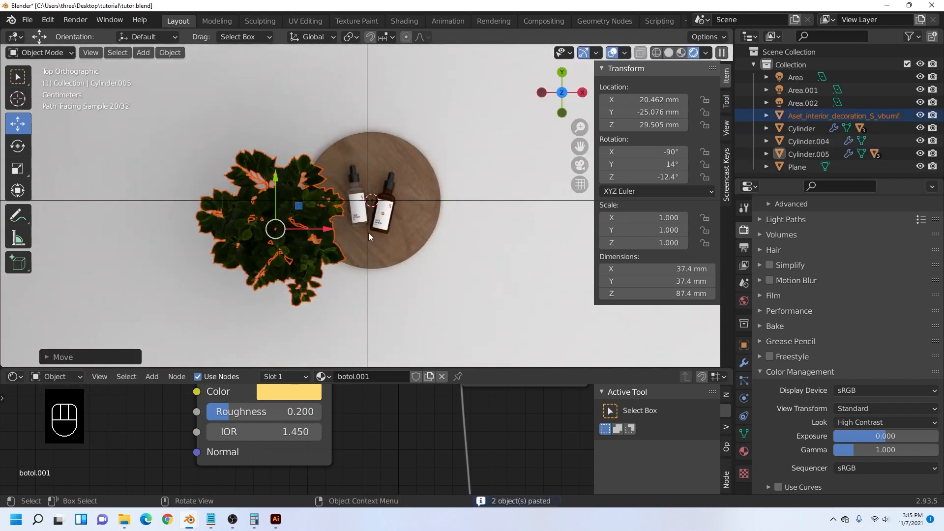
# - Duplicate the plant along X to the amber bottle's side of the disc and offset it in positive Y
pyautogui.hotkey('shift', 'd')
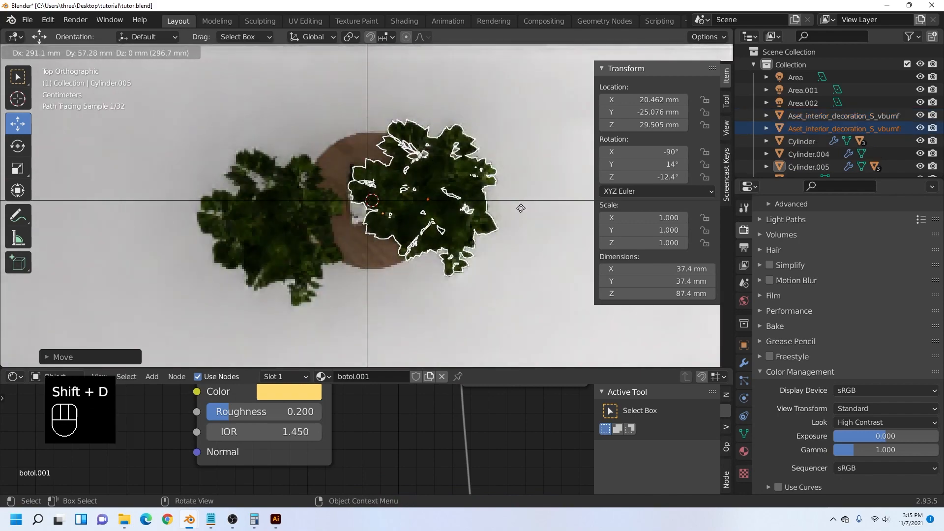
pyautogui.press('x')
pyautogui.click(455, 205)
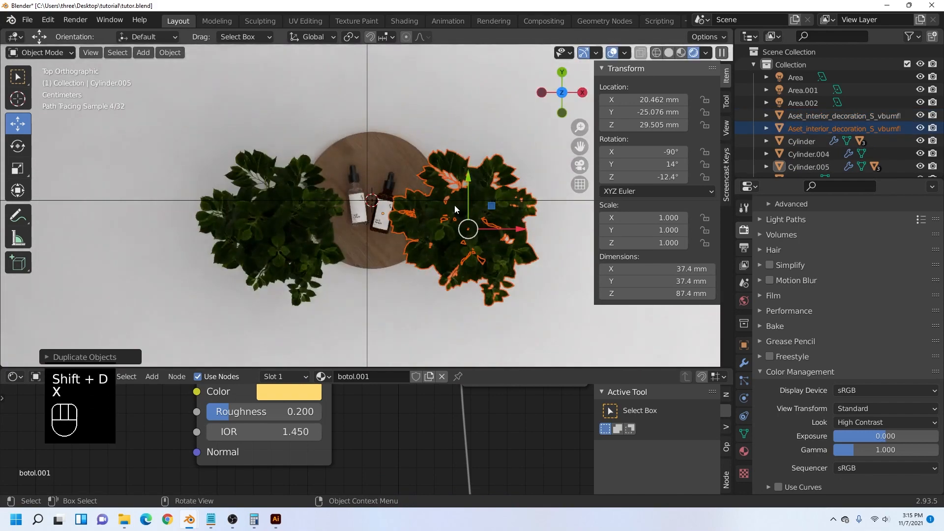
pyautogui.moveTo(455, 205); pyautogui.dragTo(459, 151)
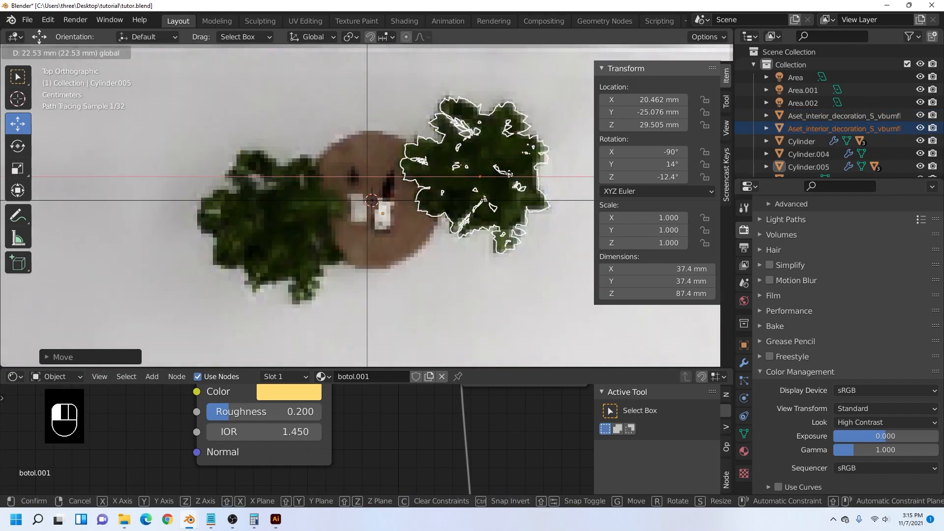
pyautogui.moveTo(509, 174); pyautogui.dragTo(509, 173)
# - Select the plant beside the clear bottle and shift it away from the disc to X about -201 mm
pyautogui.scroll(5, 418, 221)
pyautogui.keyDown('shift'); pyautogui.moveTo(454, 184); pyautogui.dragTo(391, 215, button='middle'); pyautogui.keyUp('shift')
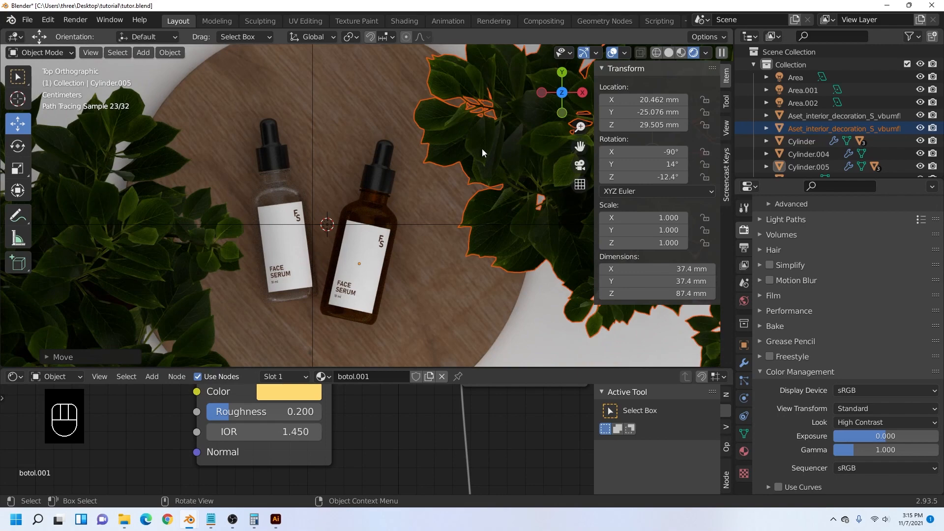
pyautogui.scroll(-5, 418, 208)
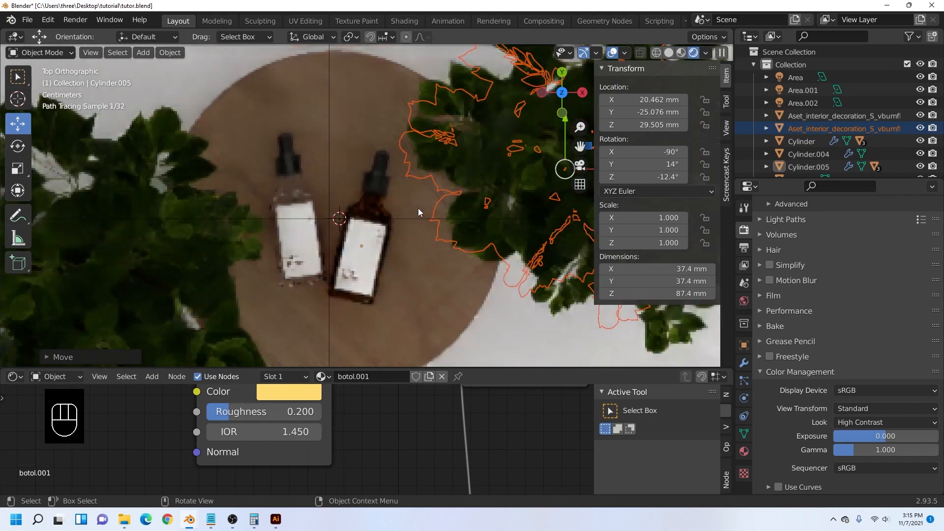
pyautogui.moveTo(385, 267); pyautogui.dragTo(256, 222, button='middle')
pyautogui.click(295, 215)
pyautogui.moveTo(299, 203); pyautogui.dragTo(287, 203)
pyautogui.click(564, 85)
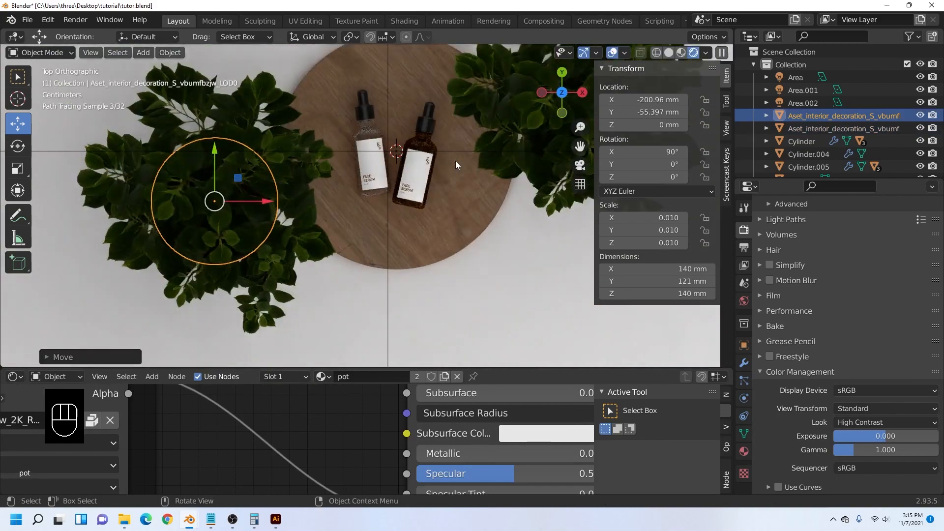
# - Add a camera and align it to the current top view of the disc, bottles and plants
pyautogui.keyDown('shift'); pyautogui.moveTo(456, 161); pyautogui.dragTo(420, 205, button='middle'); pyautogui.keyUp('shift')
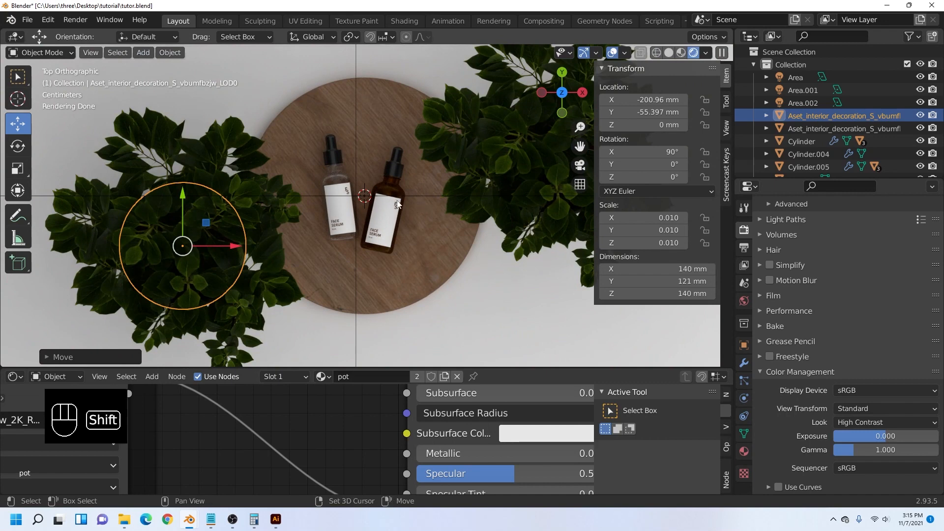
pyautogui.hotkey('shift', 'a')
pyautogui.click(366, 389)
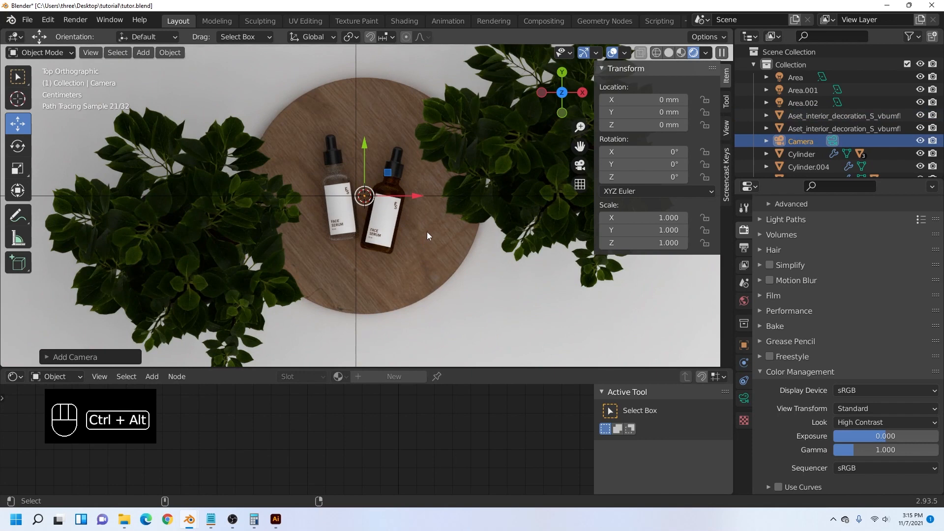
pyautogui.press('ctrl+alt+KP_0')
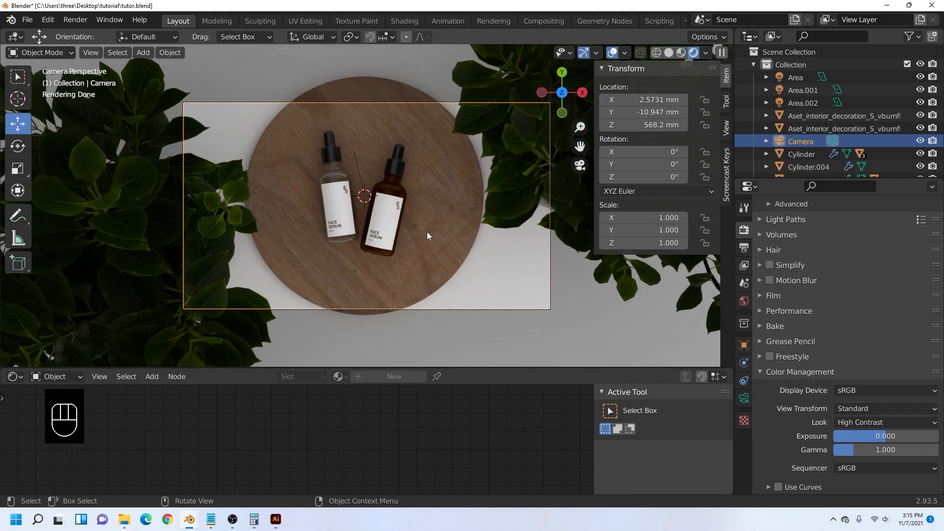
# - Lock the camera to the view, shift the framing slightly so the bottles sit lower, and unlock it again
pyautogui.click(725, 131)
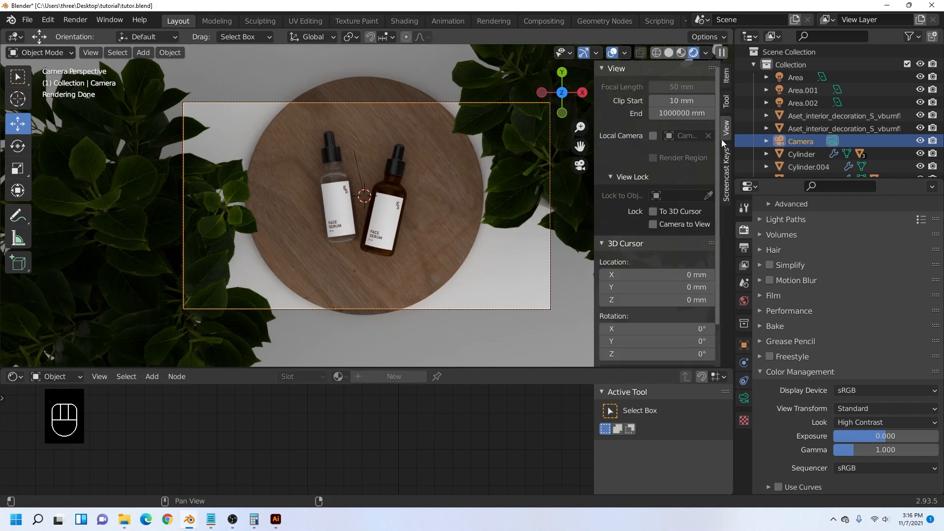
pyautogui.click(653, 224)
pyautogui.keyDown('shift'); pyautogui.moveTo(438, 161); pyautogui.dragTo(432, 175, button='middle'); pyautogui.keyUp('shift')
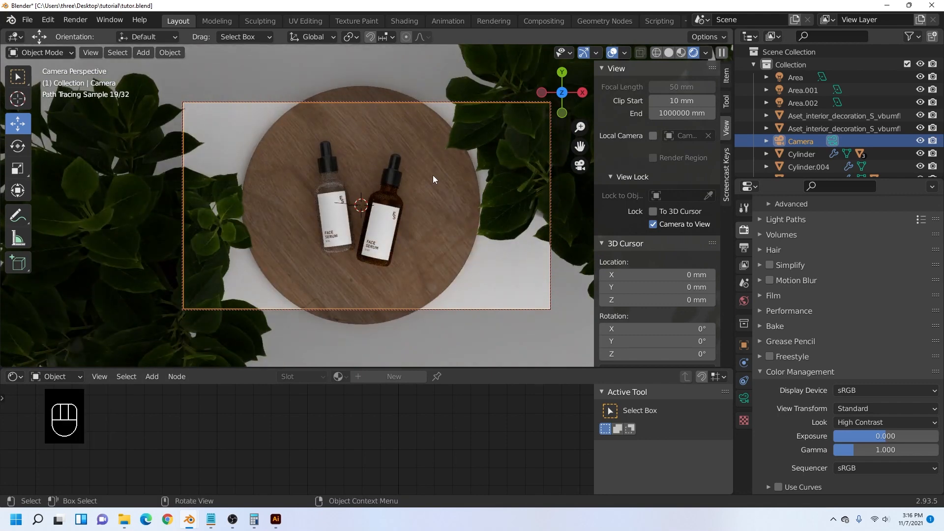
pyautogui.keyDown('shift'); pyautogui.moveTo(433, 175); pyautogui.dragTo(434, 176, button='middle'); pyautogui.keyUp('shift')
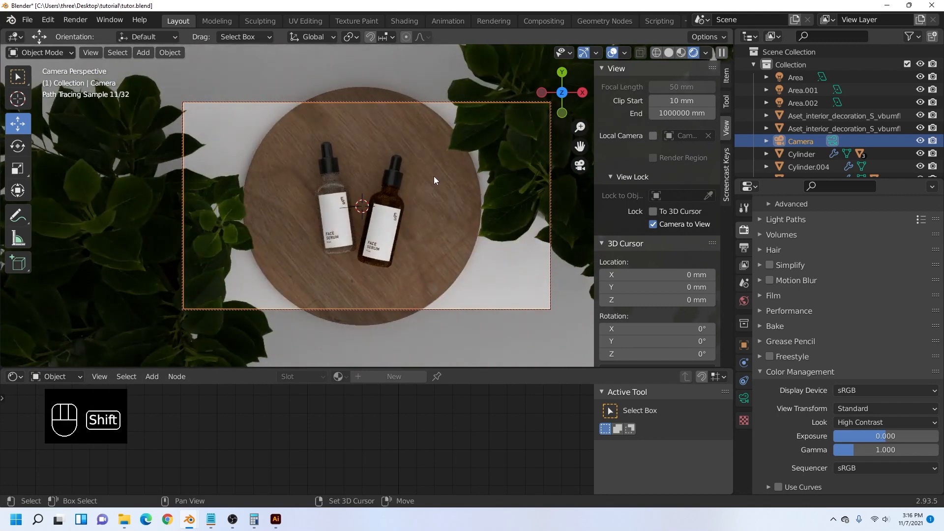
pyautogui.click(653, 225)
# - Select the plant beside the clear bottle and move it along X closer to the disc in camera view
pyautogui.scroll(-4, 506, 258)
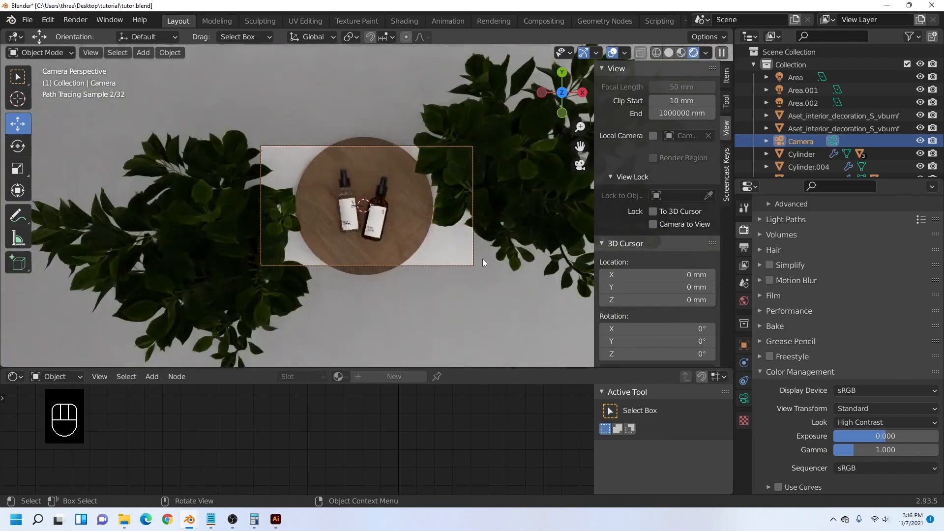
pyautogui.moveTo(483, 258); pyautogui.dragTo(199, 231, button='middle')
pyautogui.click(199, 235)
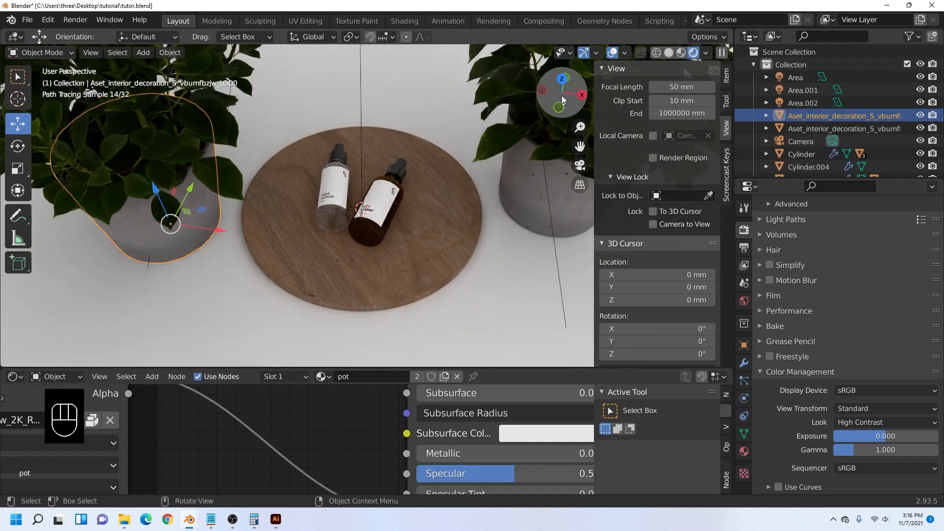
pyautogui.click(563, 77)
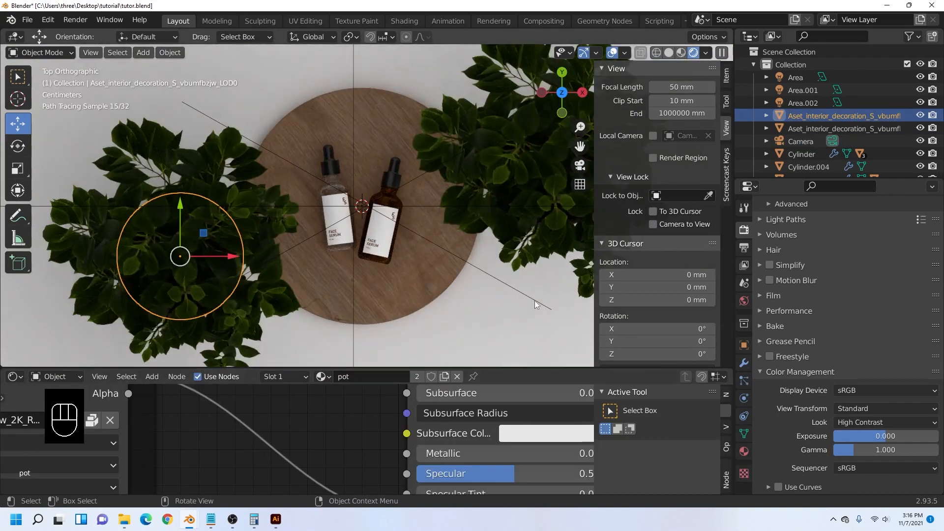
pyautogui.press('KP_0')
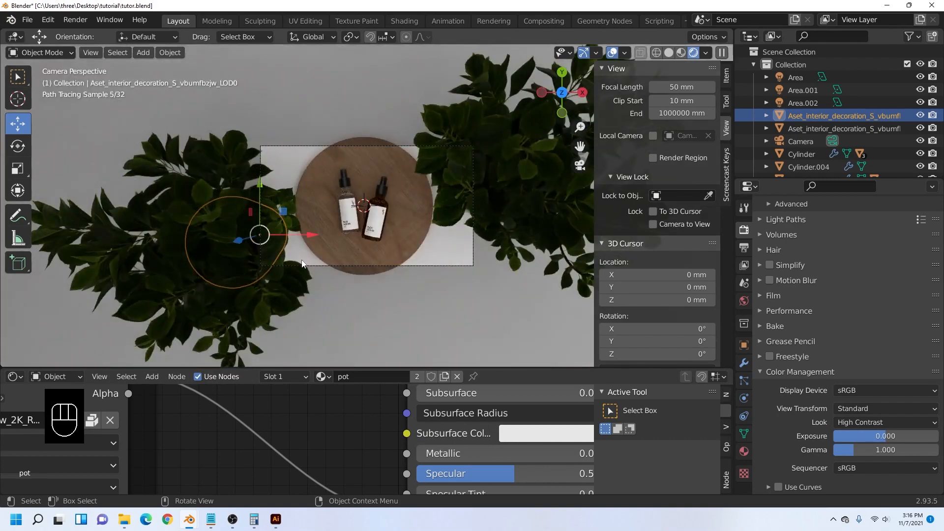
pyautogui.press('g')
pyautogui.click(324, 238)
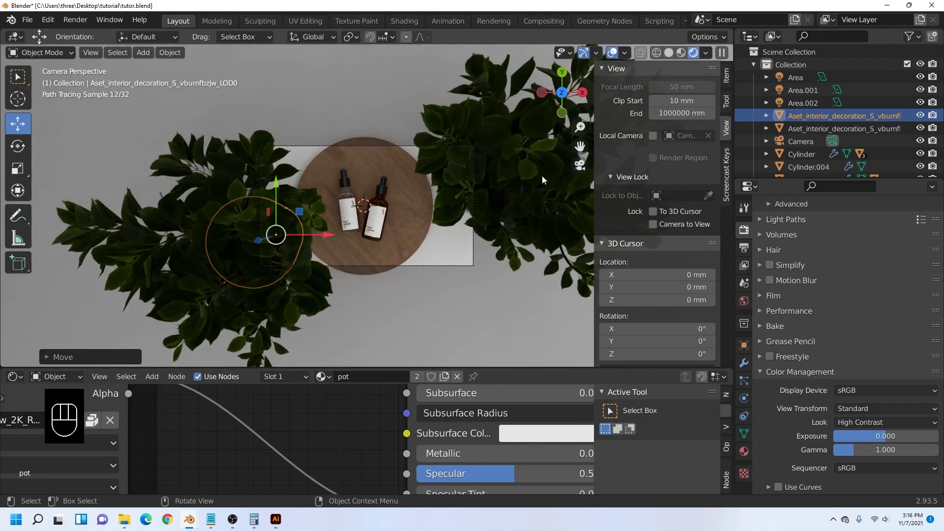
# - Select the plant beside the amber bottle and move it about 25 mm along negative X in camera view
pyautogui.moveTo(566, 160); pyautogui.dragTo(457, 186, button='middle')
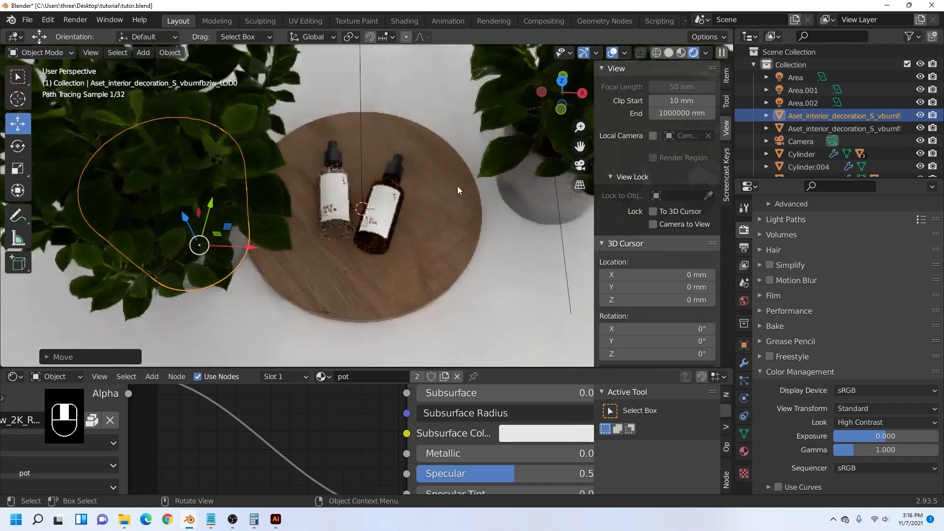
pyautogui.click(526, 199)
pyautogui.click(562, 81)
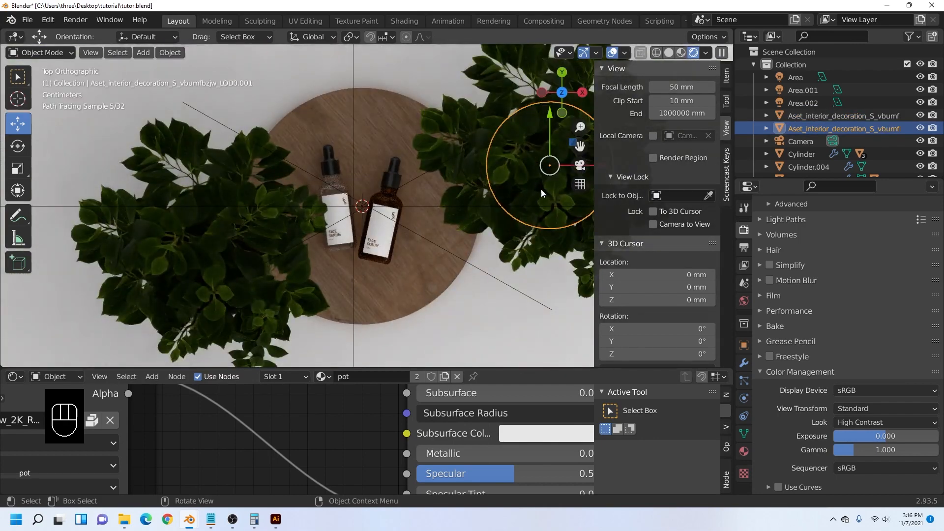
pyautogui.scroll(-3, 437, 214)
pyautogui.click(578, 166)
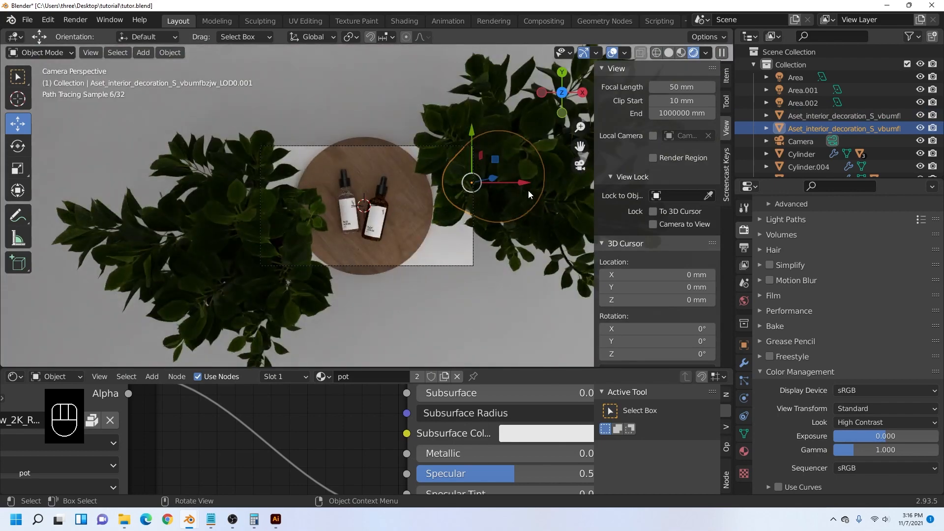
pyautogui.press('g')
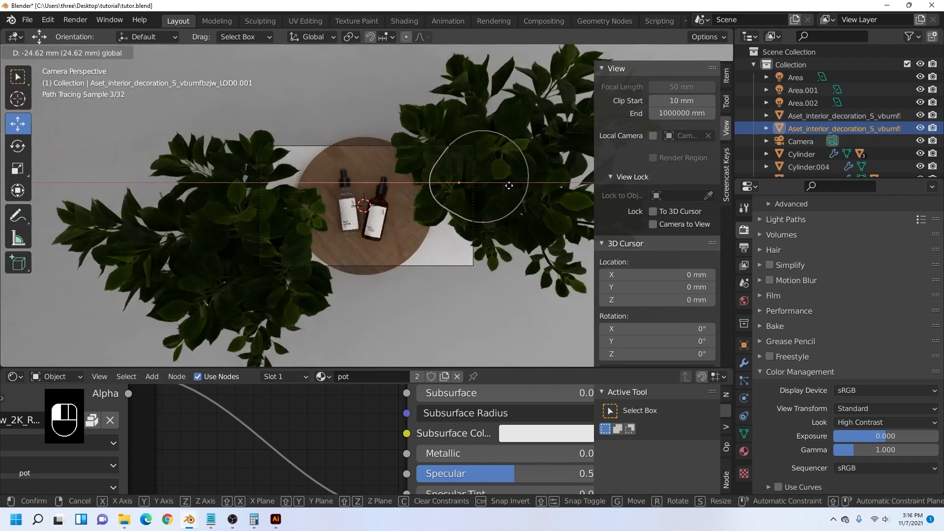
pyautogui.click(510, 185)
pyautogui.scroll(2, 431, 259)
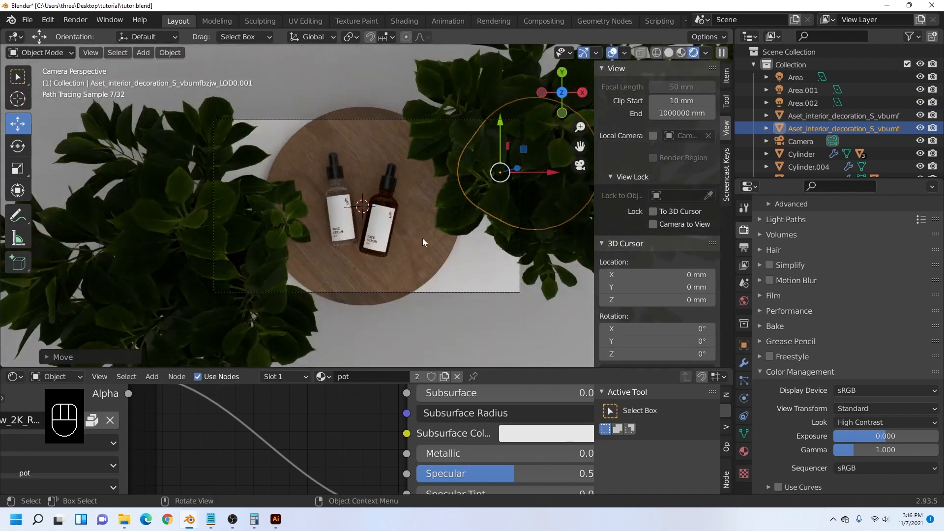
pyautogui.scroll(1, 423, 238)
pyautogui.keyDown('shift'); pyautogui.moveTo(416, 231); pyautogui.dragTo(362, 248, button='middle'); pyautogui.keyUp('shift')
pyautogui.scroll(-1, 369, 254)
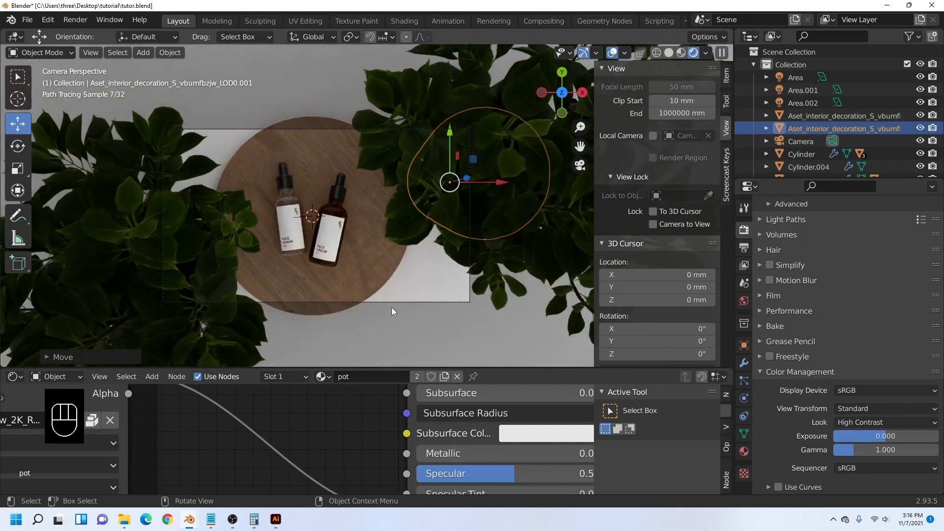
# - Enable depth of field on the camera and pick the clear bottle, Cylinder.003, as its focus object
pyautogui.click(397, 302)
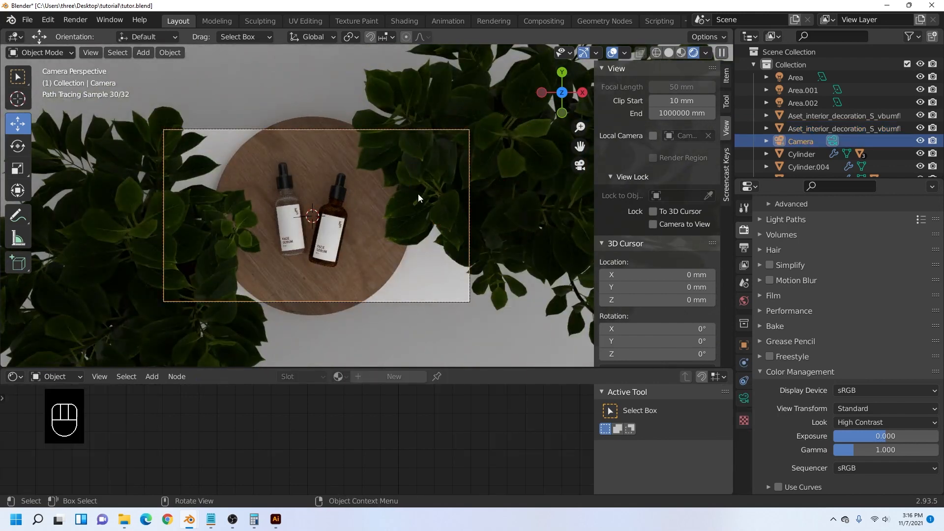
pyautogui.click(744, 398)
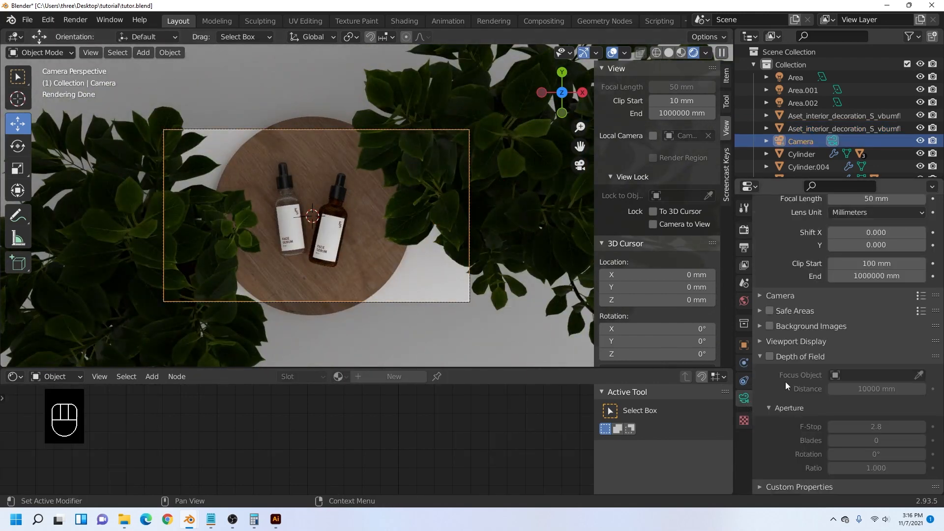
pyautogui.click(770, 357)
pyautogui.click(919, 376)
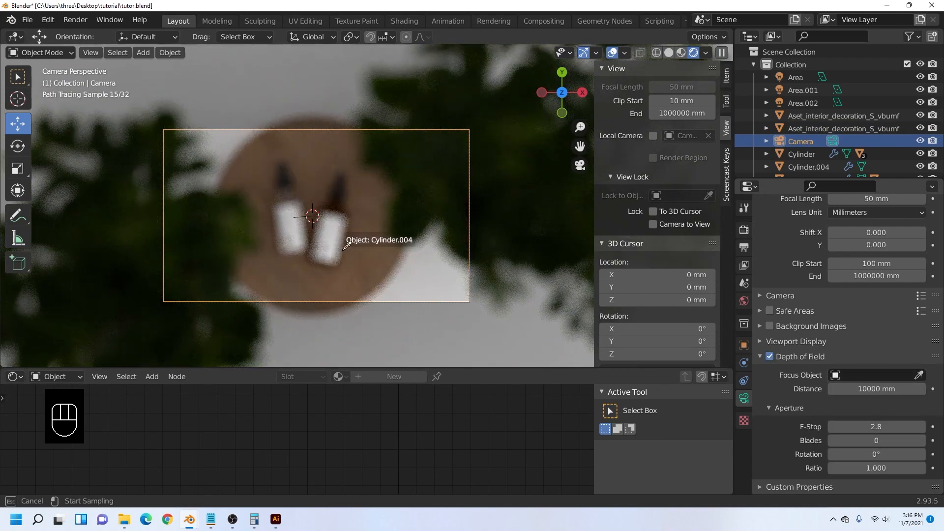
pyautogui.click(296, 231)
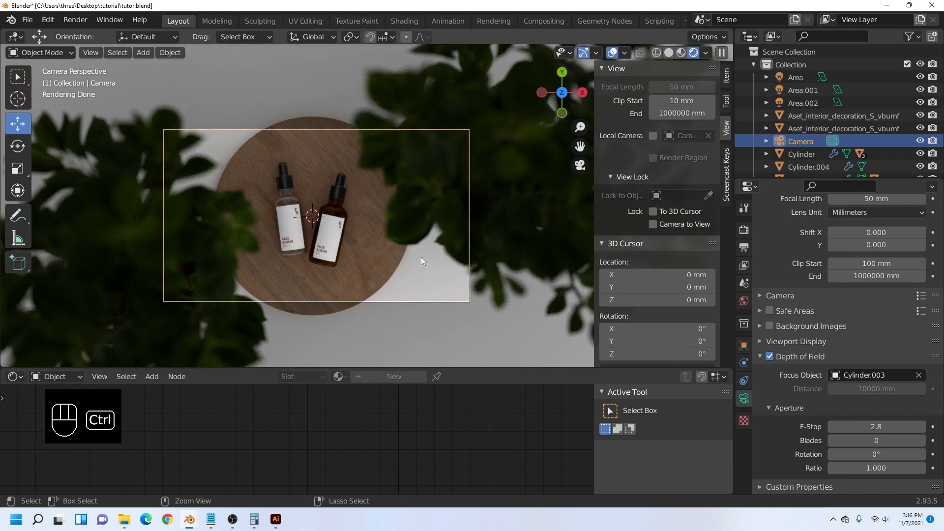
# - Save the file, render a still from the camera, and close the finished render
pyautogui.hotkey('ctrl', 's')
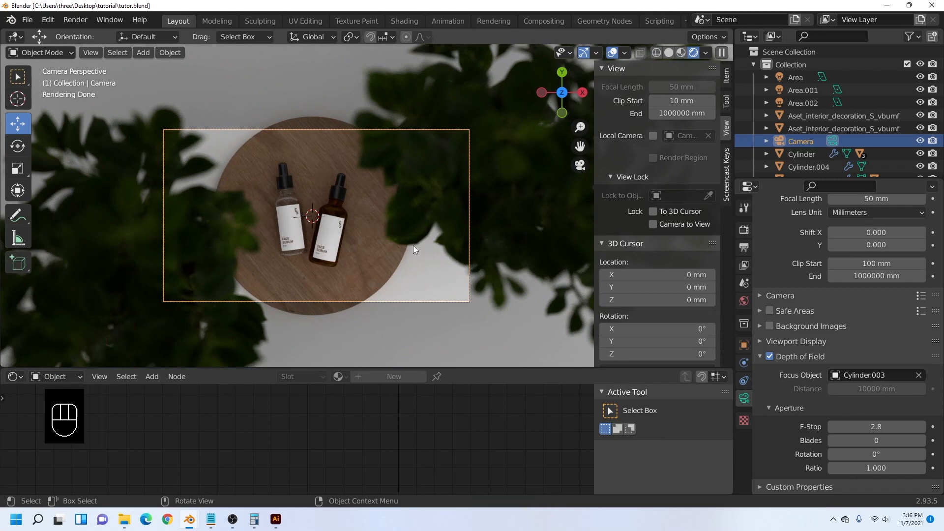
pyautogui.press('F12')
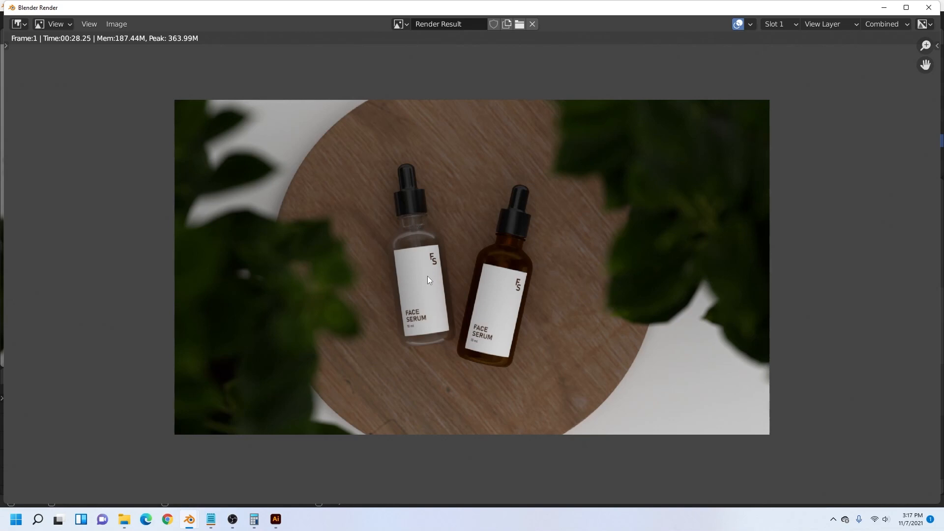
pyautogui.click(929, 8)
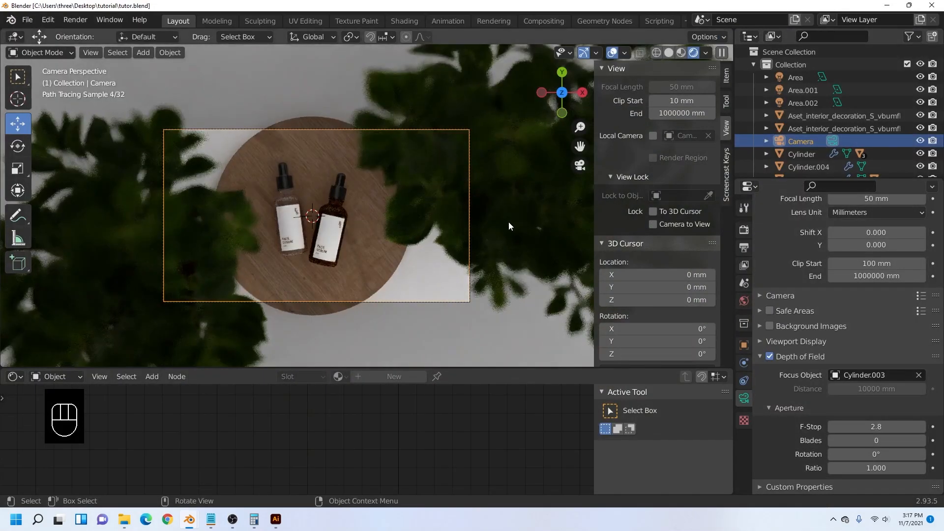
# - Insert a Bright/Contrast node between the Base Color texture and the Principled BSDF in the leaf material "daun"
pyautogui.click(430, 170)
pyautogui.scroll(-12, 352, 421)
pyautogui.moveTo(315, 413); pyautogui.dragTo(348, 465, button='middle')
pyautogui.scroll(1, 339, 443)
pyautogui.hotkey('shift', 'a')
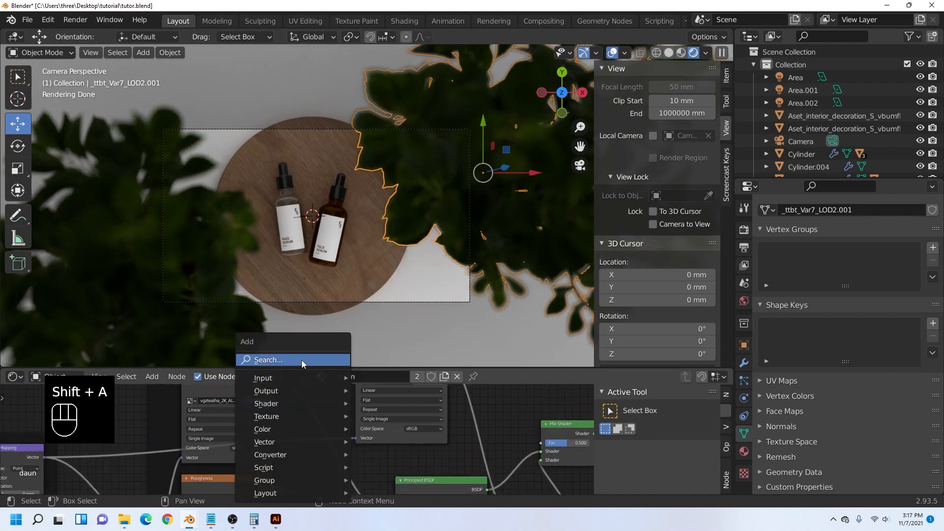
pyautogui.click(302, 360)
pyautogui.write('bri')
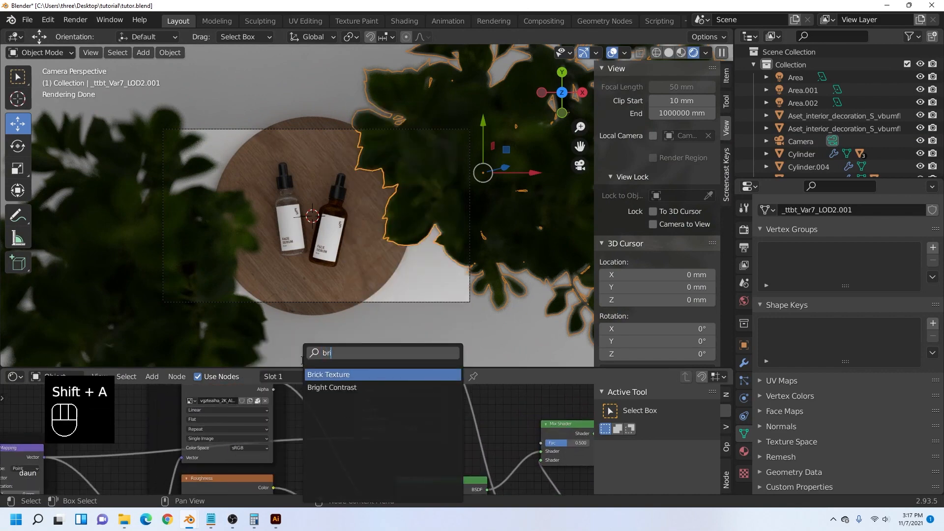
pyautogui.press('Down')
pyautogui.press('Return')
pyautogui.click(328, 452)
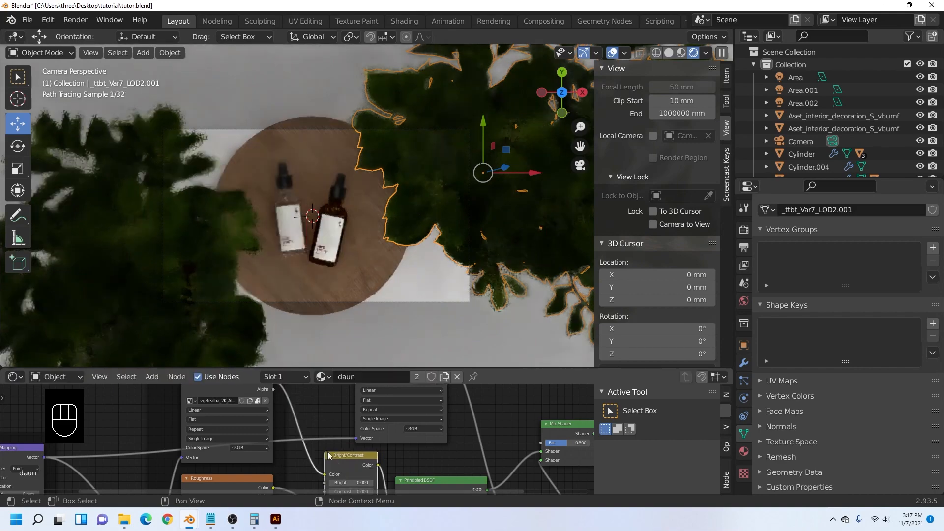
# - Enlarge the node editor and set the leaf material's Bright/Contrast node to Bright 0.4 and Contrast 0.2
pyautogui.moveTo(400, 369); pyautogui.dragTo(432, 268)
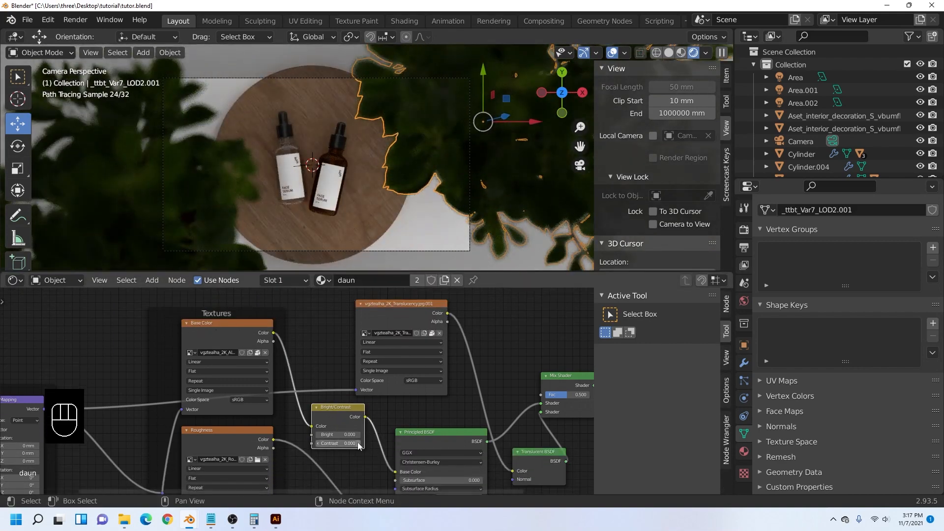
pyautogui.moveTo(357, 437)
pyautogui.mouseDown()
pyautogui.moveTo(367, 438)
pyautogui.moveTo(359, 436)
pyautogui.mouseUp()
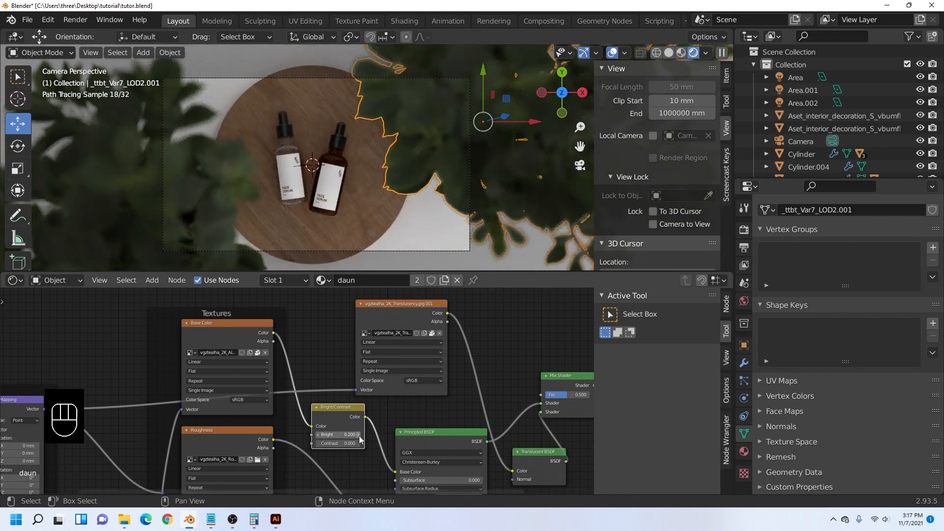
pyautogui.click(359, 436)
pyautogui.click(359, 446)
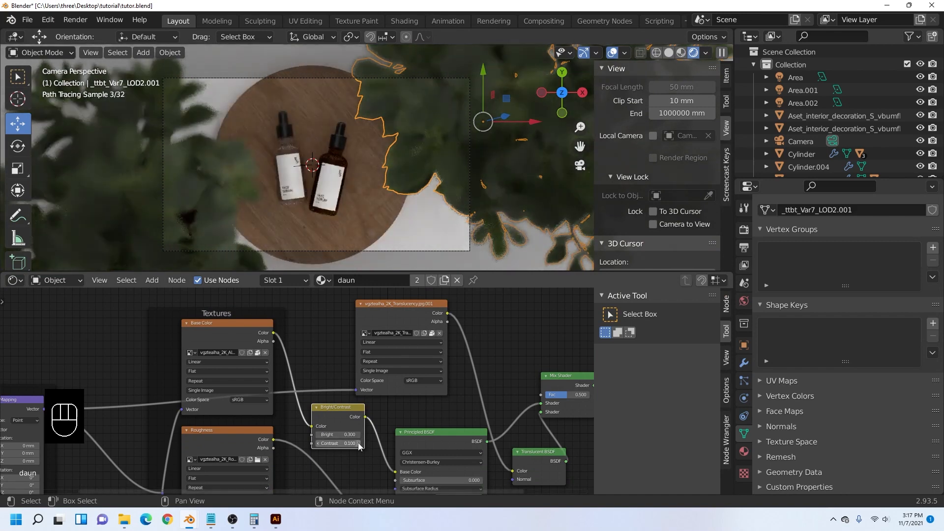
pyautogui.click(359, 436)
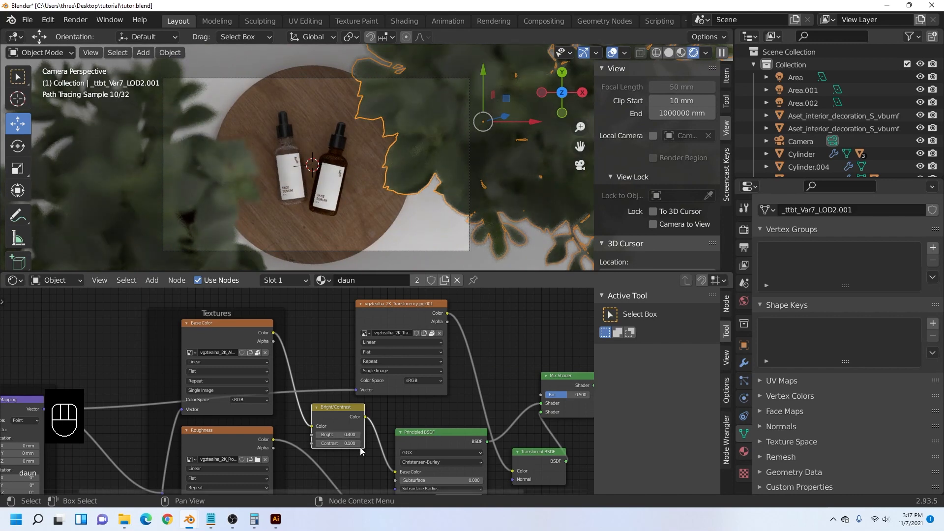
pyautogui.click(360, 445)
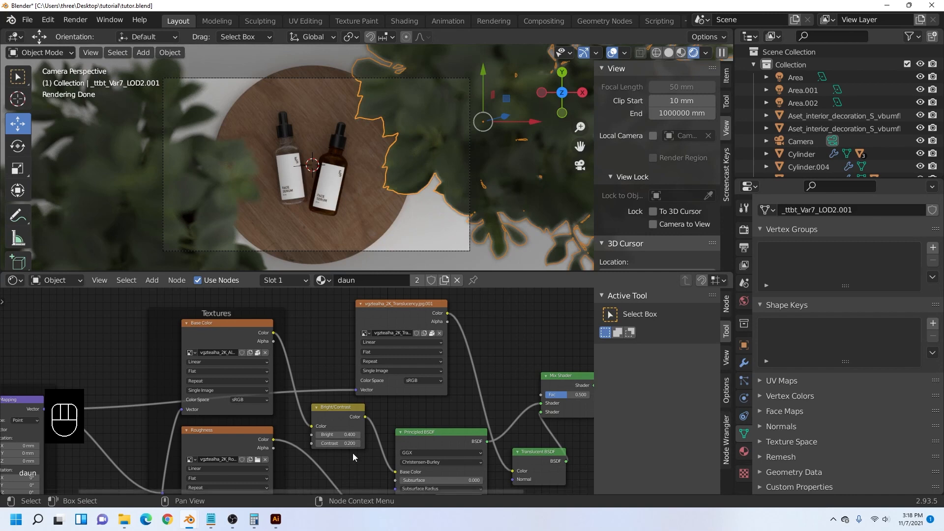
pyautogui.click(438, 413)
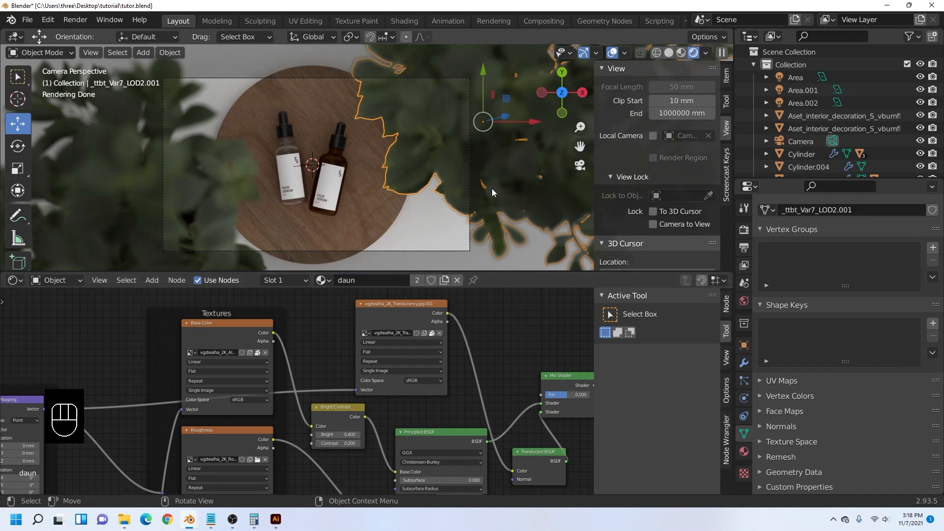
# - Leave the camera view and add a Subdivision Surface modifier to the foliage beside the amber bottle
pyautogui.click(580, 165)
pyautogui.scroll(2, 474, 168)
pyautogui.keyDown('shift'); pyautogui.moveTo(454, 167); pyautogui.dragTo(387, 176, button='middle'); pyautogui.keyUp('shift')
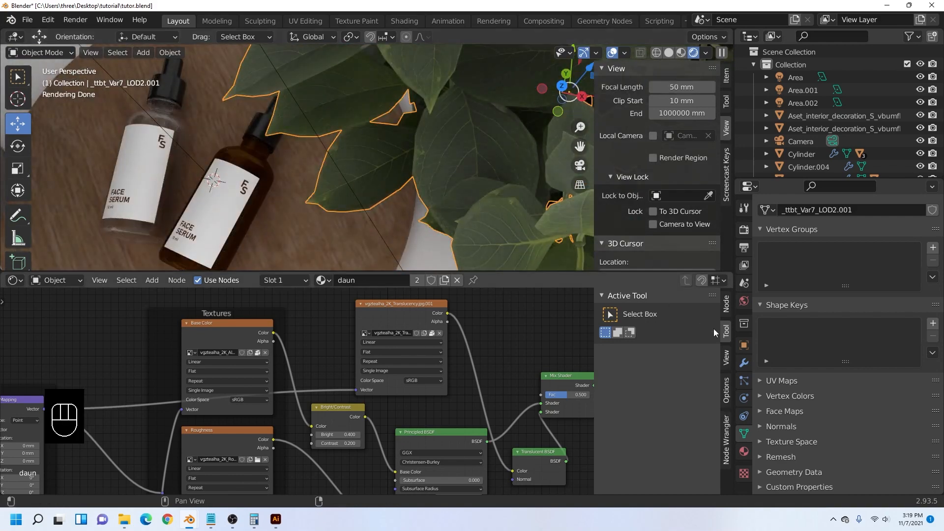
pyautogui.click(744, 363)
pyautogui.click(806, 229)
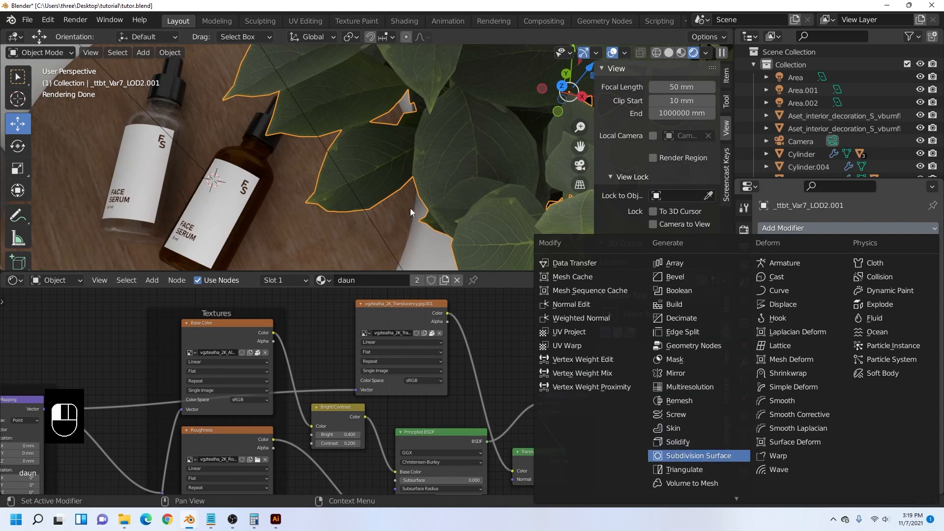
pyautogui.press('Return')
# - Select the foliage beside the clear bottle and add a Subdivision Surface modifier to it
pyautogui.scroll(-3, 423, 205)
pyautogui.keyDown('shift'); pyautogui.moveTo(339, 184); pyautogui.dragTo(473, 149, button='middle'); pyautogui.keyUp('shift')
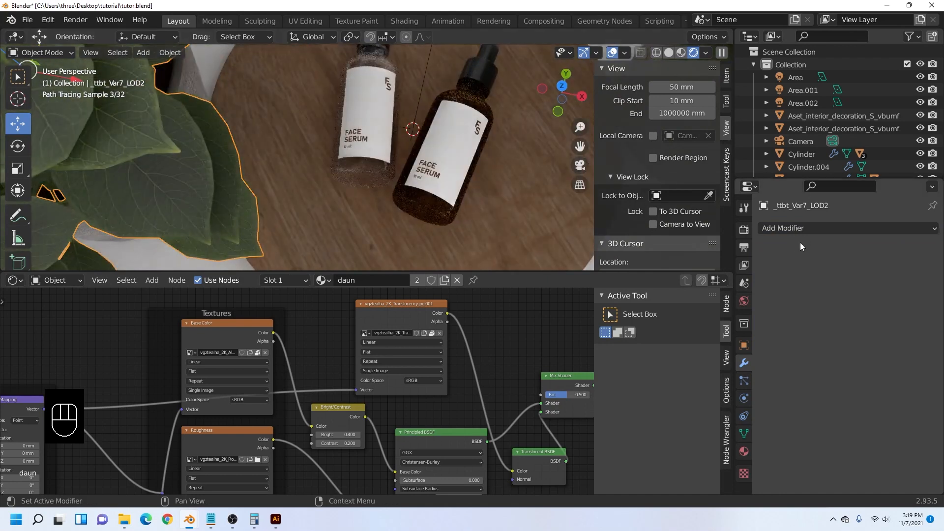
pyautogui.click(797, 228)
pyautogui.press('Return')
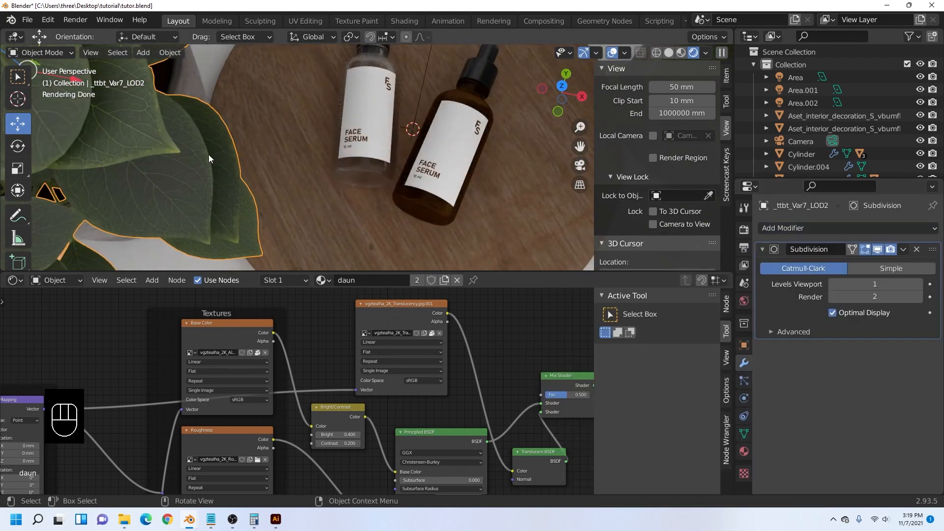
# - Check the smoothed leaves up close, return to the camera view and render the image again
pyautogui.scroll(-3, 211, 147)
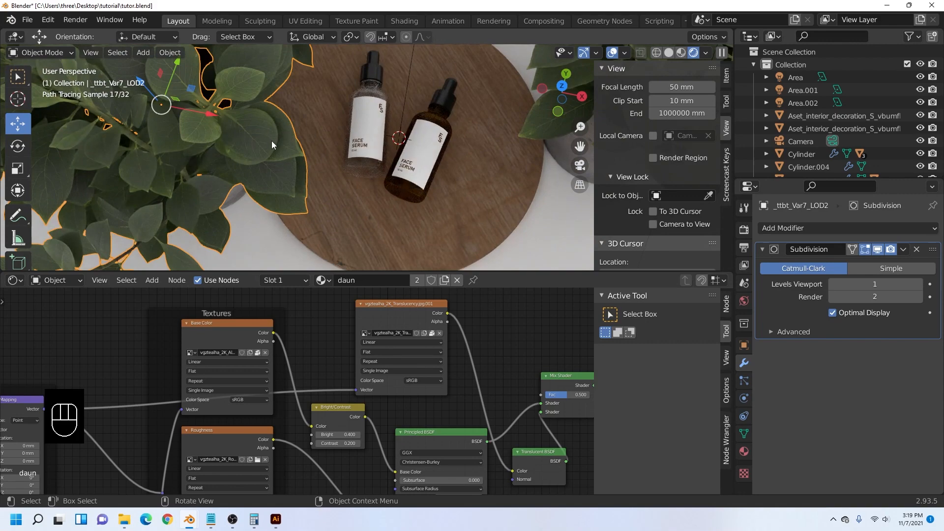
pyautogui.scroll(4, 270, 134)
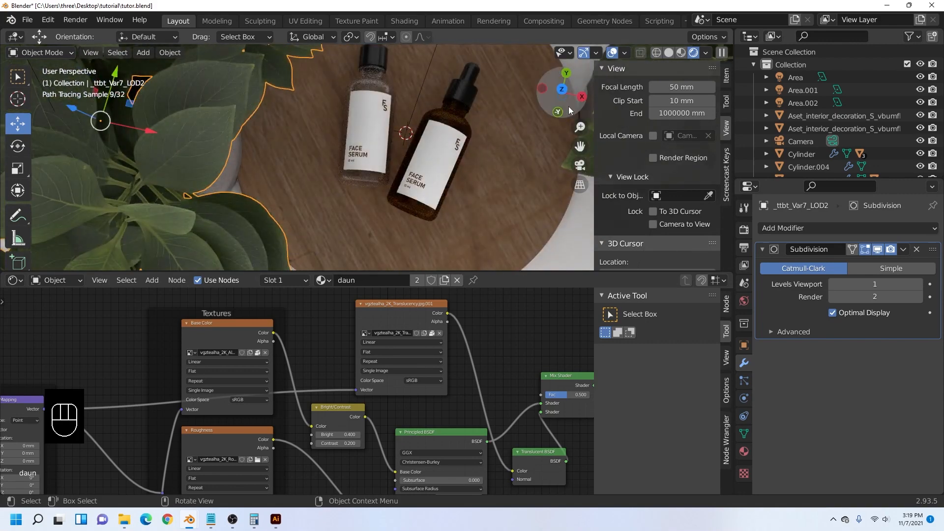
pyautogui.click(580, 165)
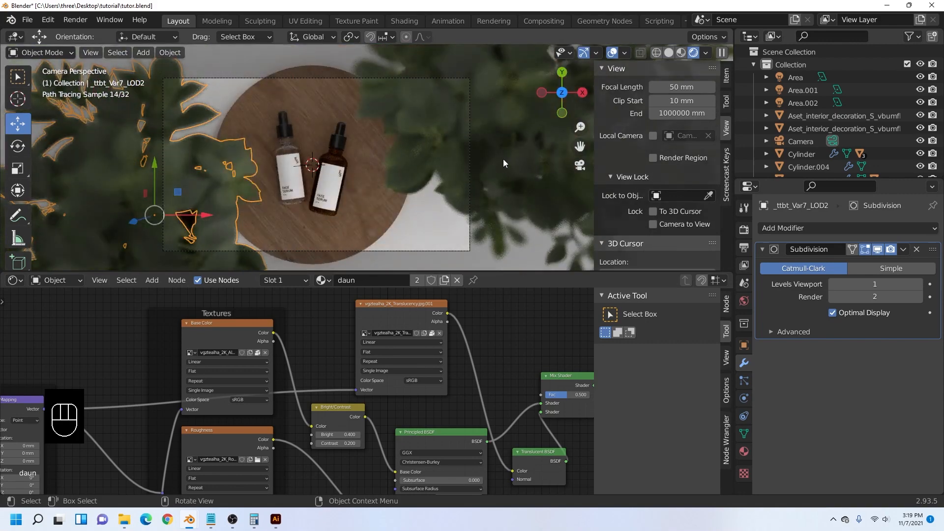
pyautogui.press('F12')
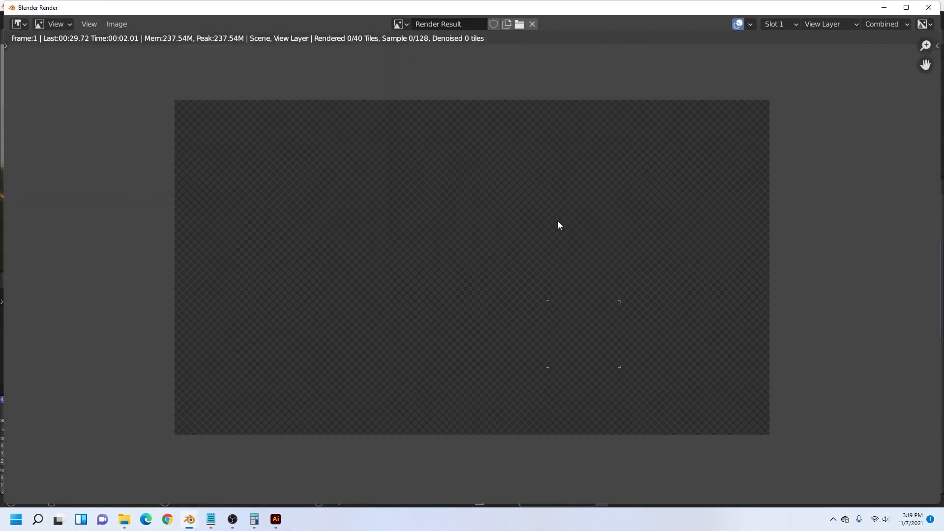